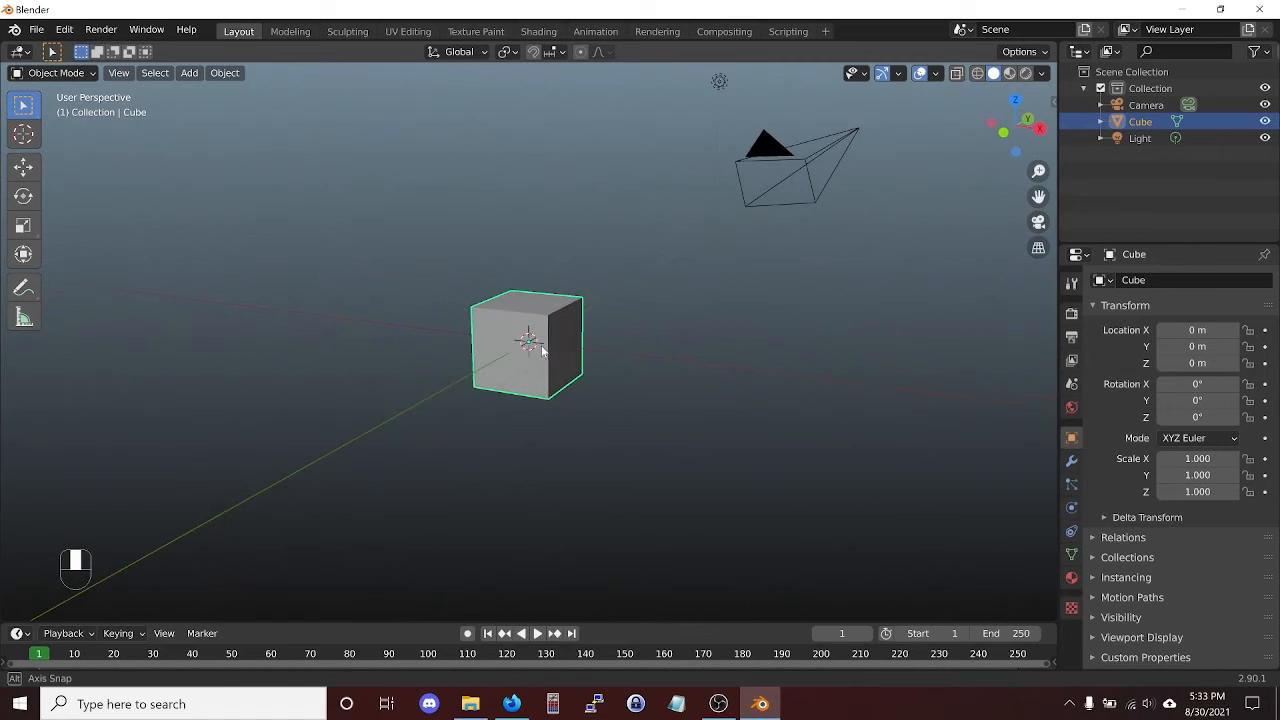
- Replace the default cube with a mesh plane at the world origin
{"action": "middle_click_drag", "start_coordinate": [465, 335], "coordinate": [530, 336]}
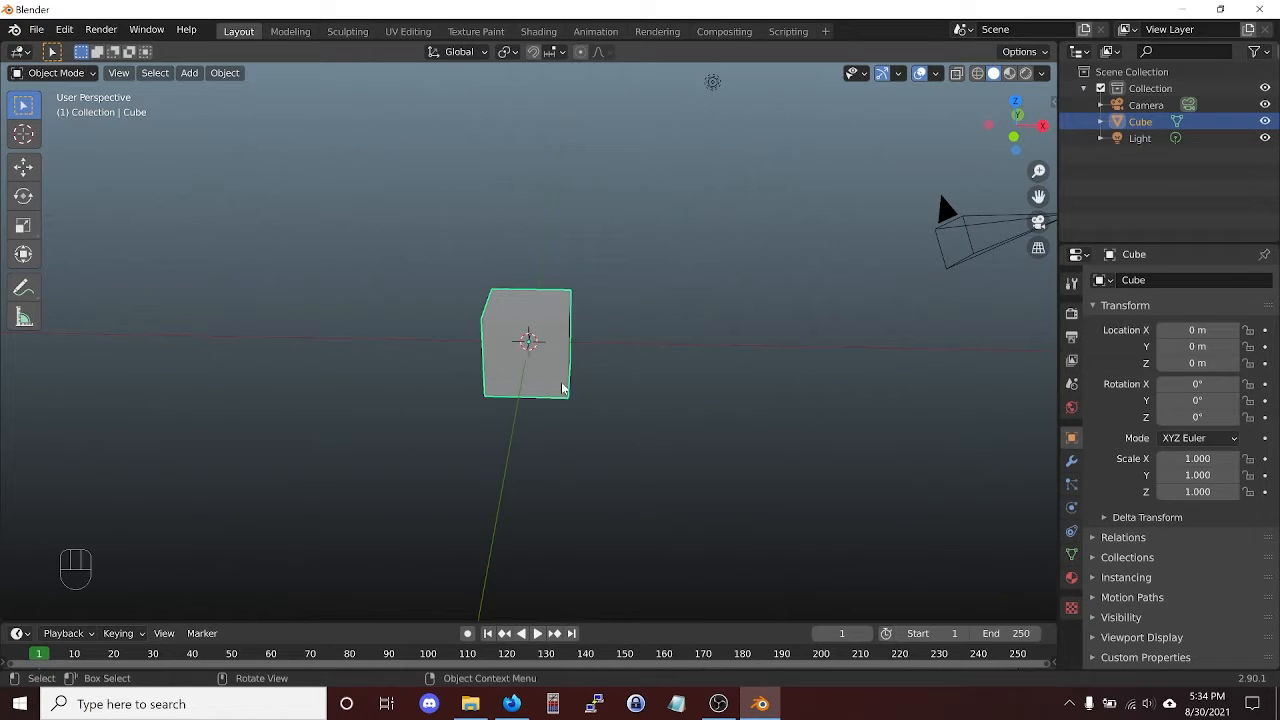
{"action": "key", "text": "x"}
{"action": "left_click", "coordinate": [544, 334]}
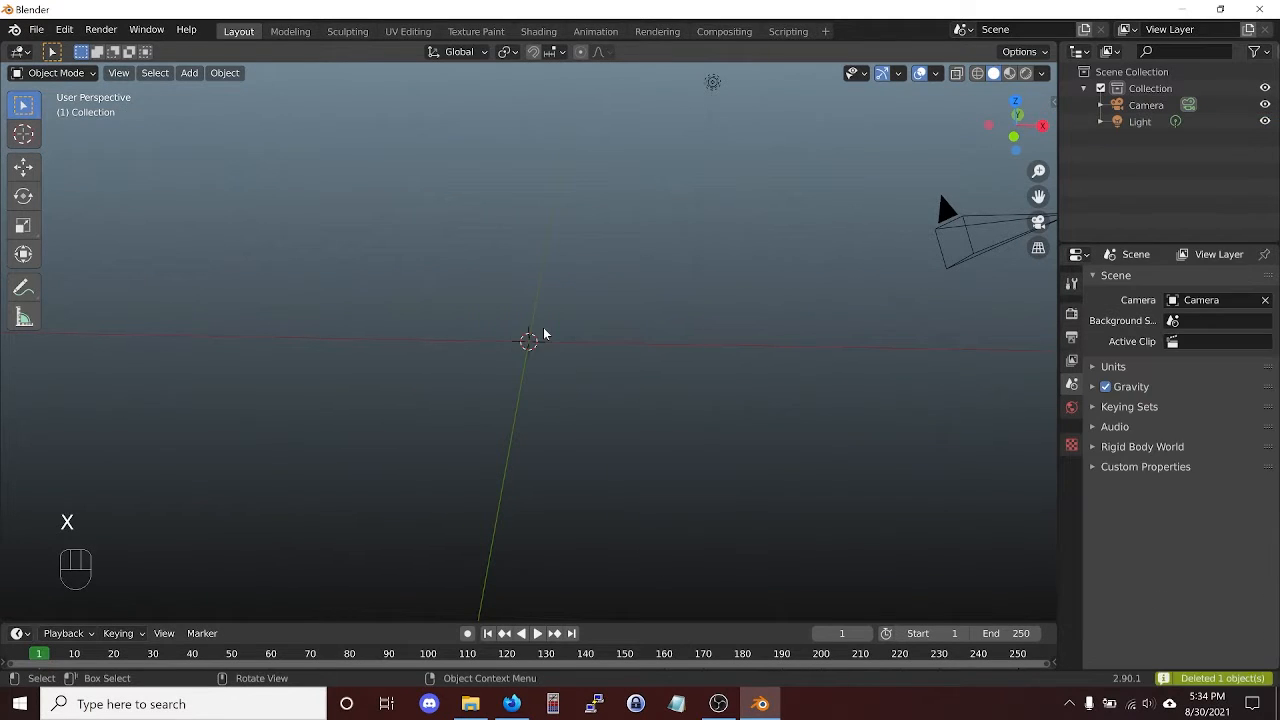
{"action": "key", "text": "shift+a"}
{"action": "mouse_move", "coordinate": [530, 337]}
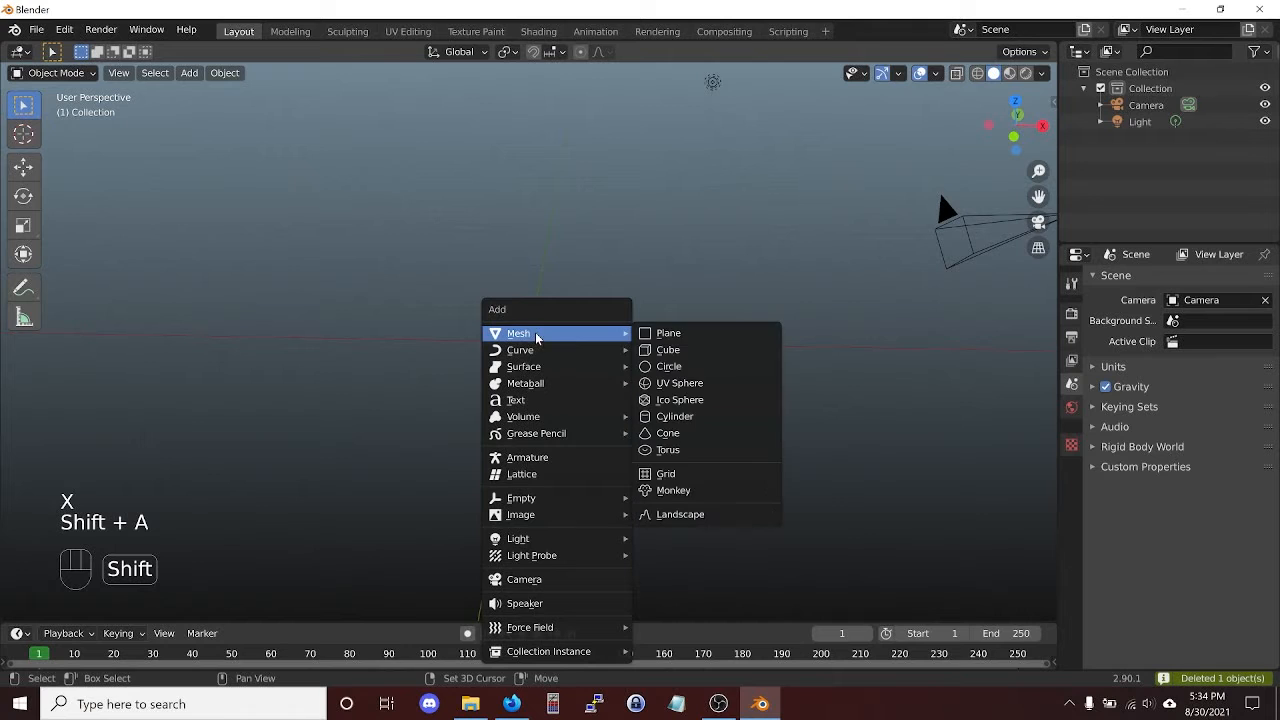
{"action": "left_click", "coordinate": [670, 340]}
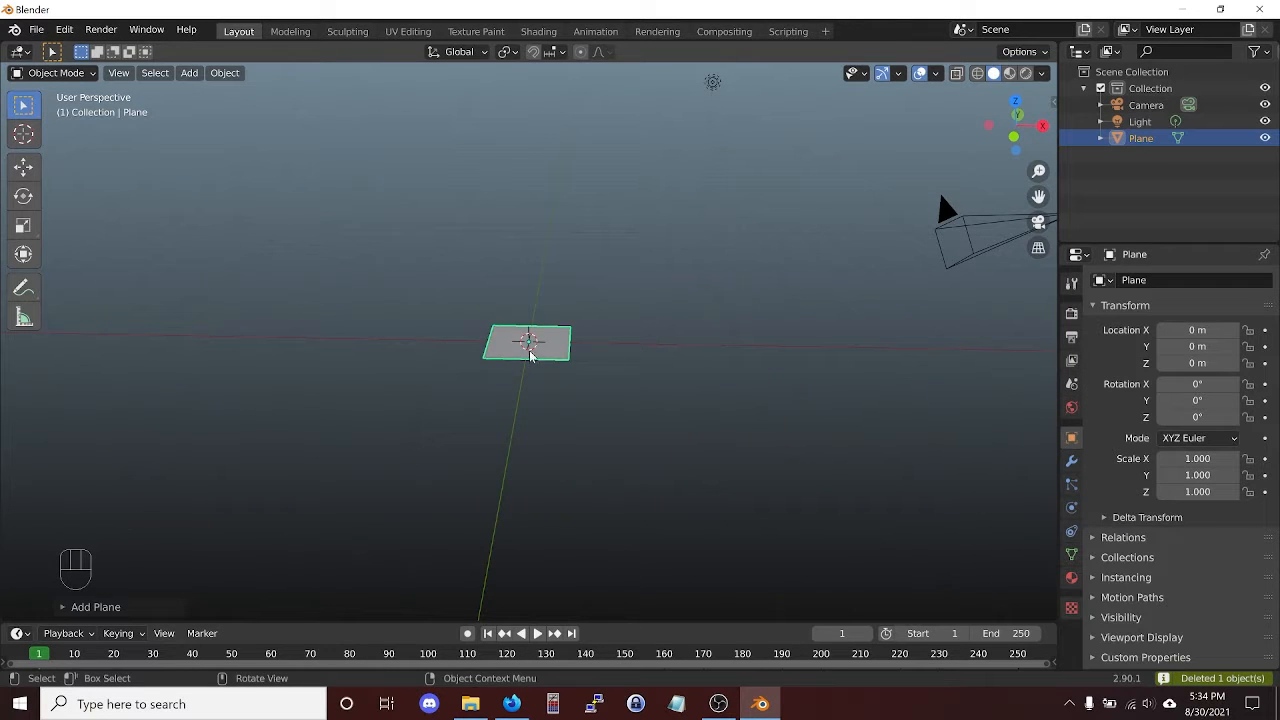
- Enter Edit Mode on the plane and rotate its geometry 90° about the global X axis
{"action": "key", "text": "Tab"}
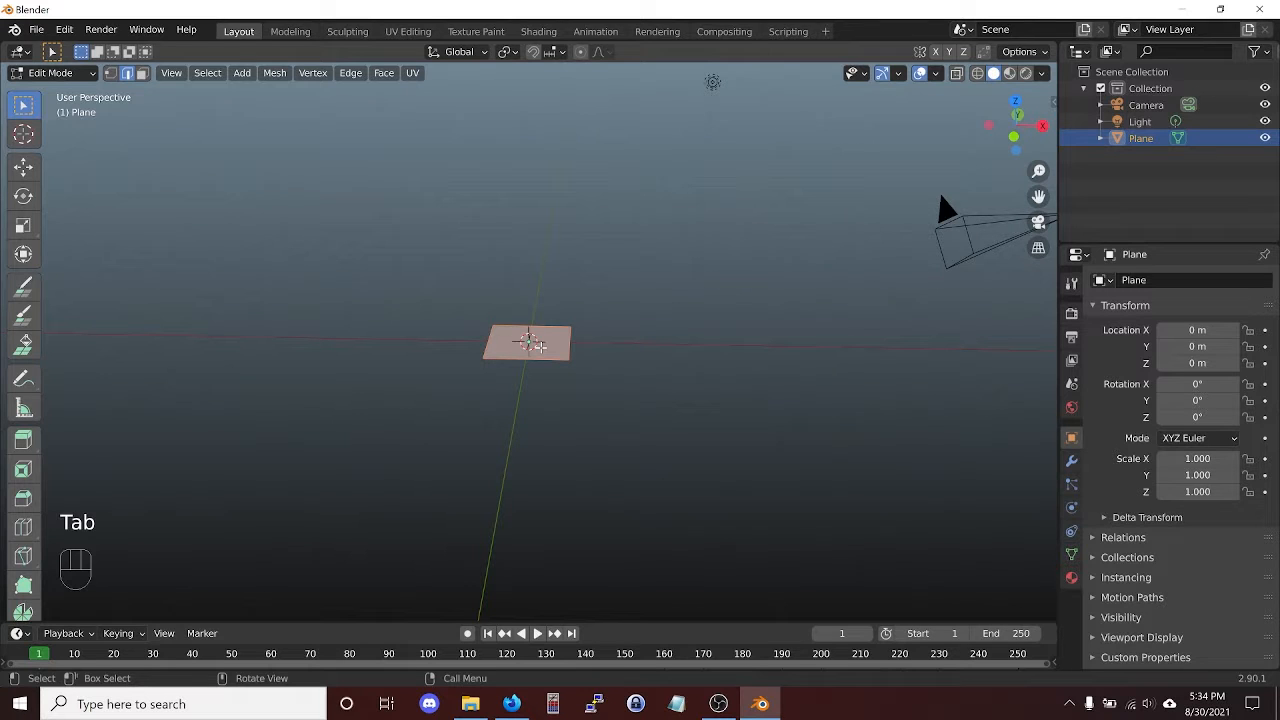
{"action": "type", "text": "rx90"}
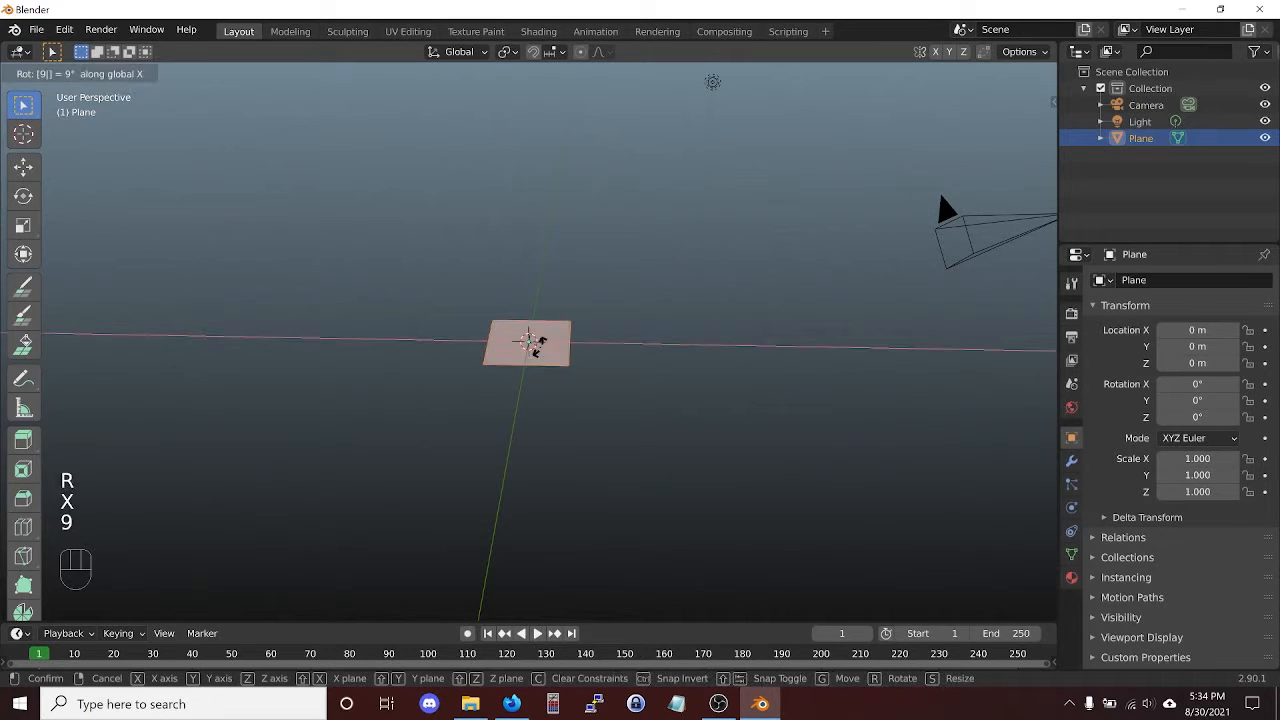
{"action": "left_click", "coordinate": [537, 345]}
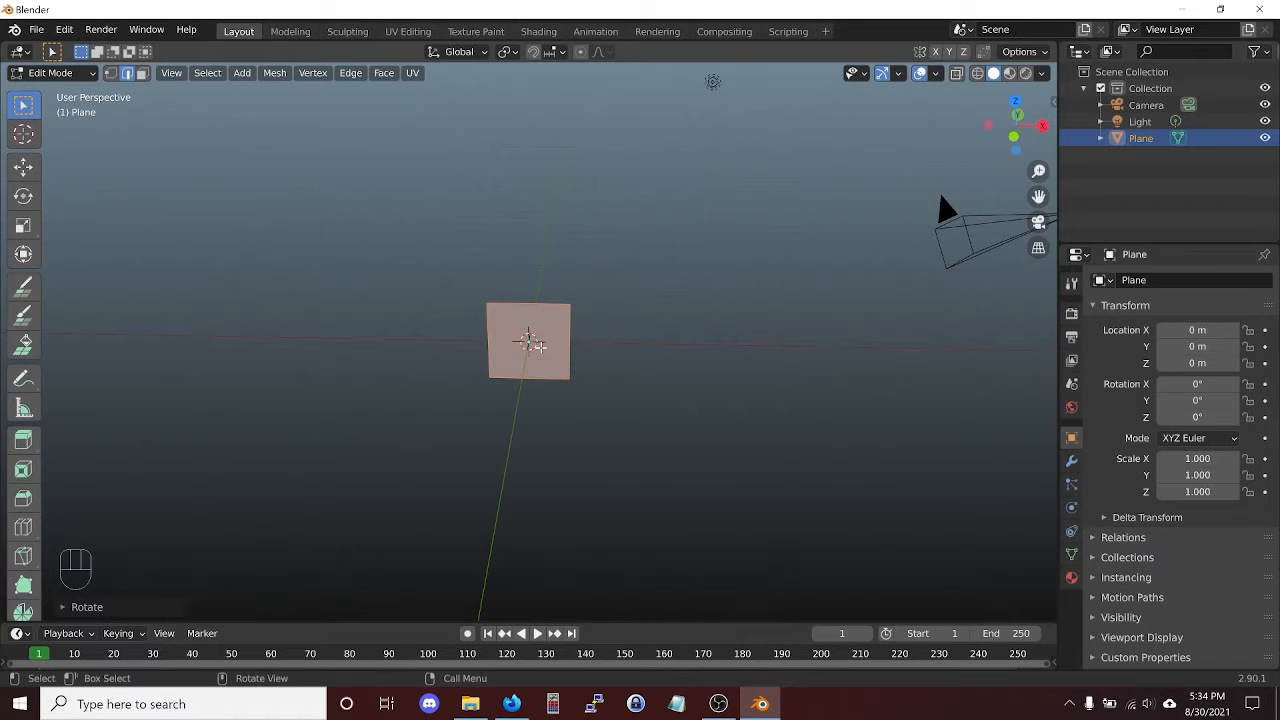
- Move the upright plane's geometry 1 m up along the global Z axis
{"action": "key", "text": "g"}
{"action": "key", "text": "z"}
{"action": "key", "text": "1"}
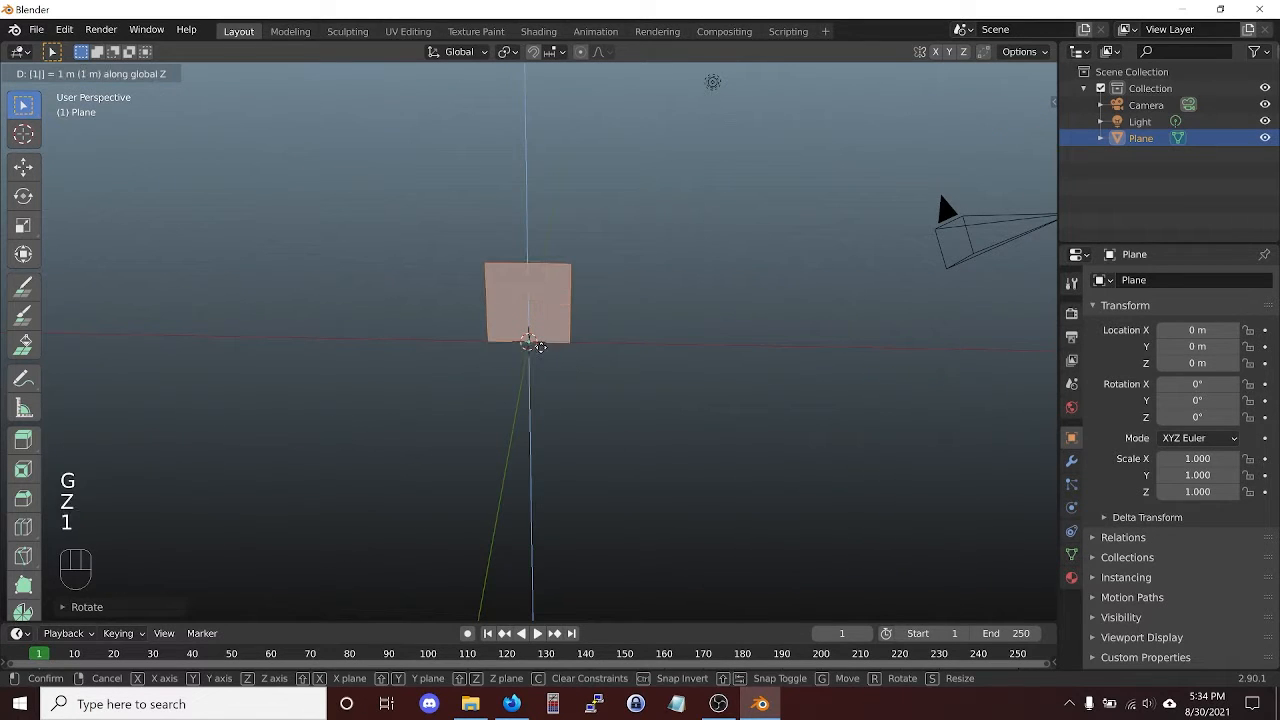
{"action": "key", "text": "Return"}
- In front orthographic view, subdivide the whole plane with one cut into four equal faces
{"action": "scroll", "coordinate": [533, 340], "scroll_direction": "up", "scroll_amount": 4}
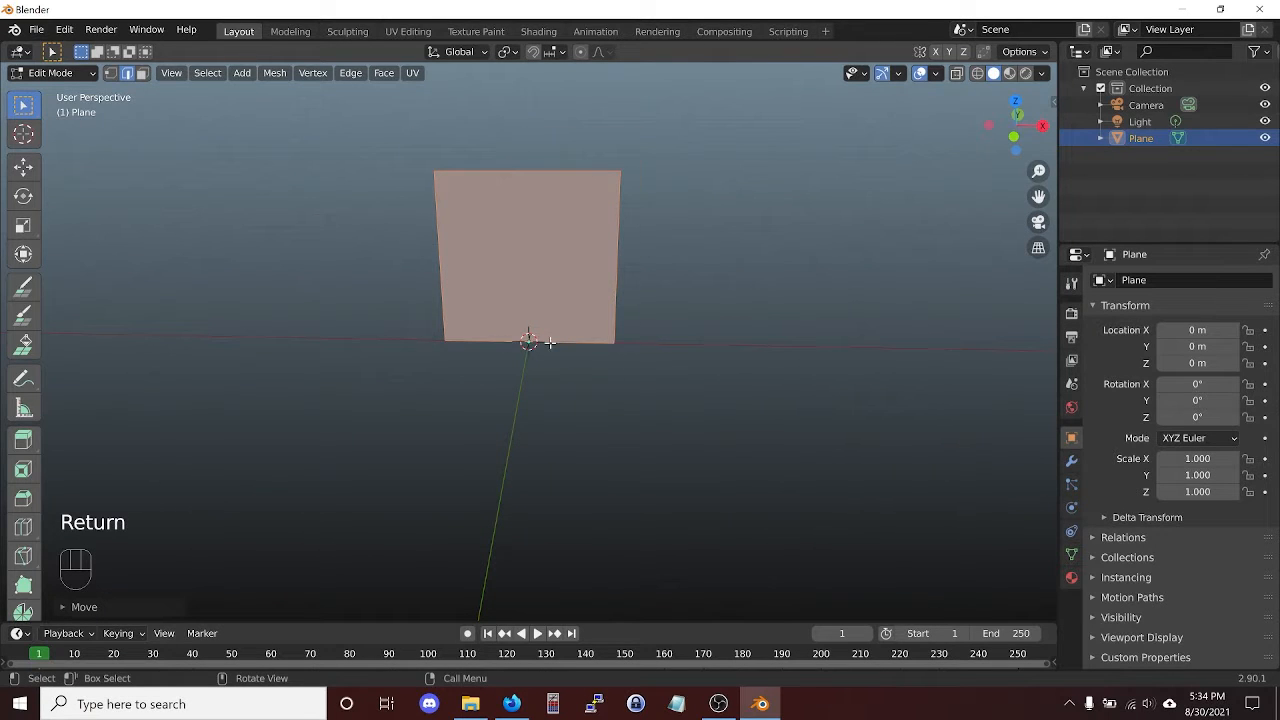
{"action": "scroll", "coordinate": [530, 340], "scroll_direction": "up", "scroll_amount": 2}
{"action": "scroll", "coordinate": [488, 385], "scroll_direction": "down", "scroll_amount": 3}
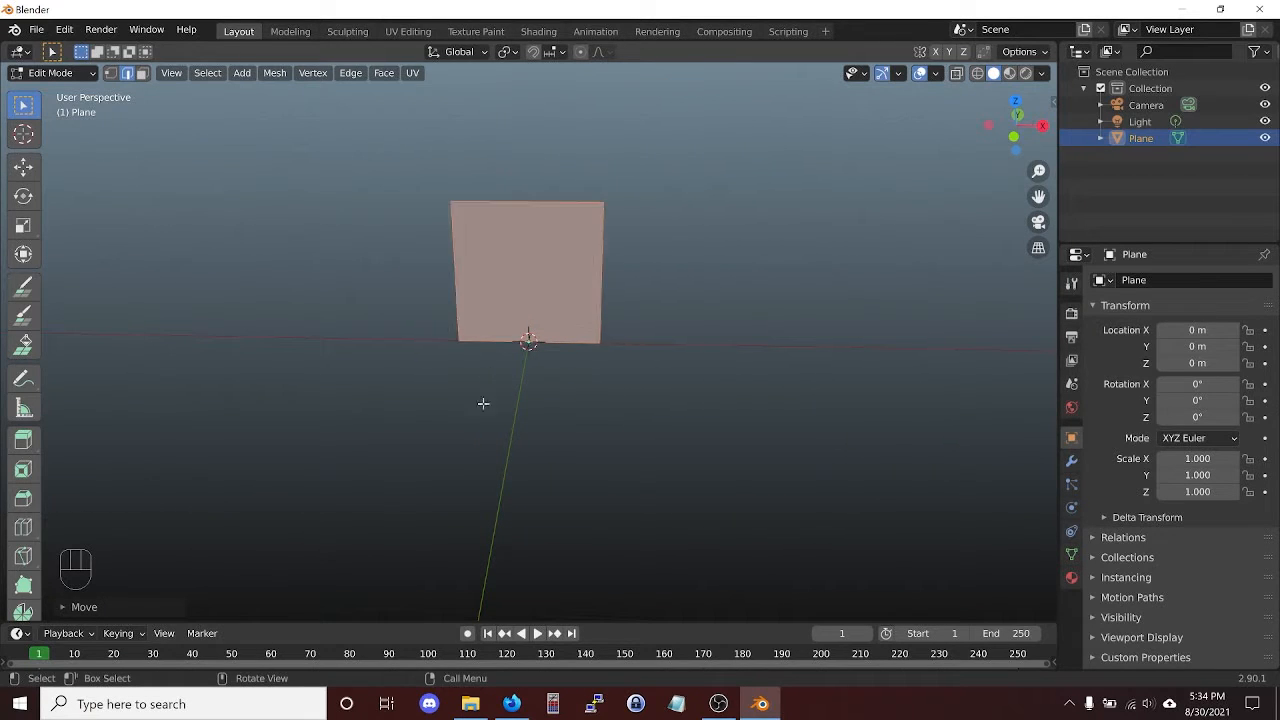
{"action": "middle_click_drag", "start_coordinate": [483, 403], "coordinate": [524, 374]}
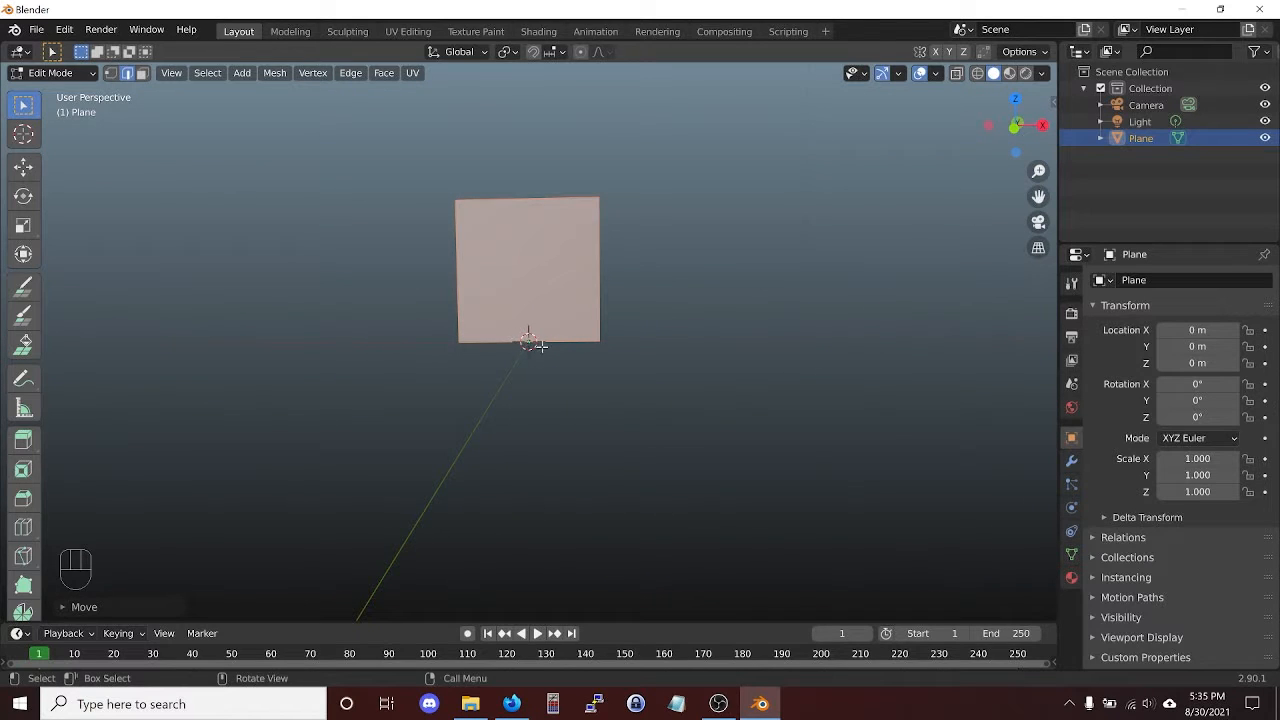
{"action": "mouse_move", "coordinate": [540, 346]}
{"action": "middle_mouse_down"}
{"action": "mouse_move", "coordinate": [577, 351]}
{"action": "mouse_move", "coordinate": [529, 343]}
{"action": "mouse_move", "coordinate": [550, 356]}
{"action": "middle_mouse_up"}
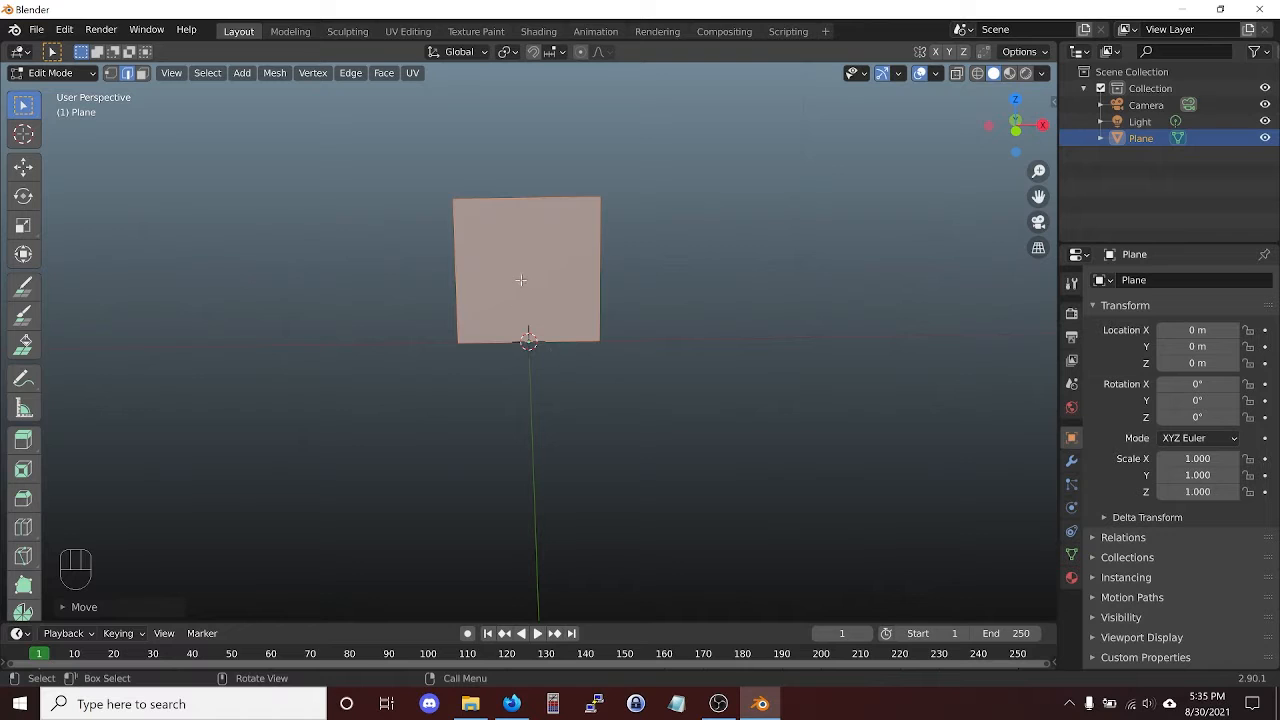
{"action": "scroll", "coordinate": [523, 280], "scroll_direction": "up", "scroll_amount": 3}
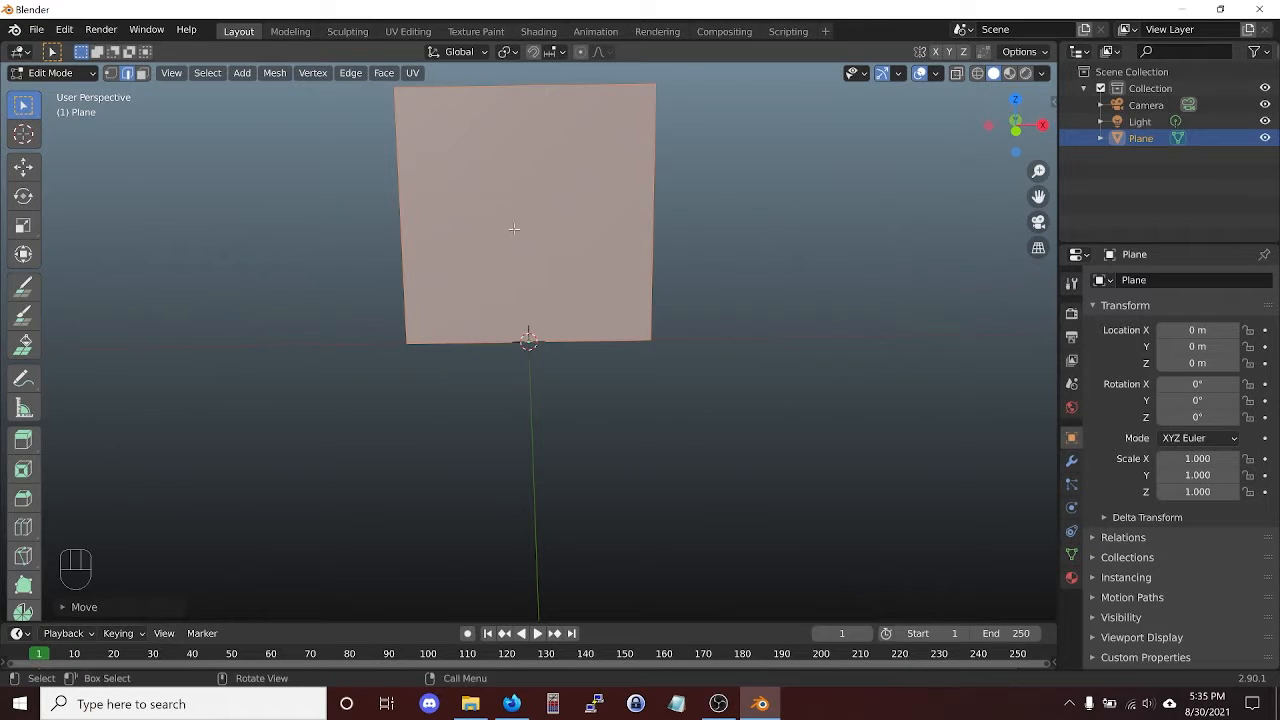
{"action": "key", "text": "KP_1"}
{"action": "middle_click_drag", "start_coordinate": [532, 164], "coordinate": [564, 279], "text": "shift"}
{"action": "scroll", "coordinate": [570, 281], "scroll_direction": "up", "scroll_amount": 2}
{"action": "scroll", "coordinate": [575, 283], "scroll_direction": "up", "scroll_amount": 1}
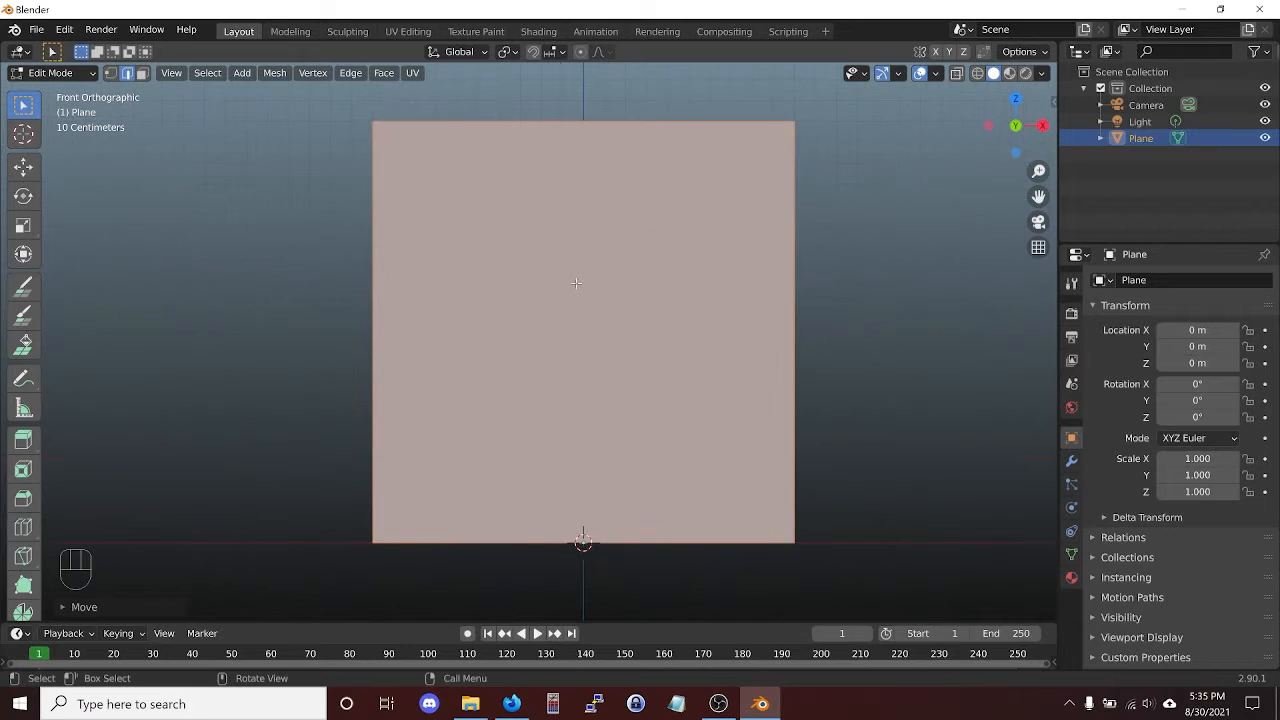
{"action": "right_click", "coordinate": [576, 283]}
{"action": "left_click", "coordinate": [610, 180]}
- Delete the two faces on the negative X side of the plane in face select mode
{"action": "key", "text": "3"}
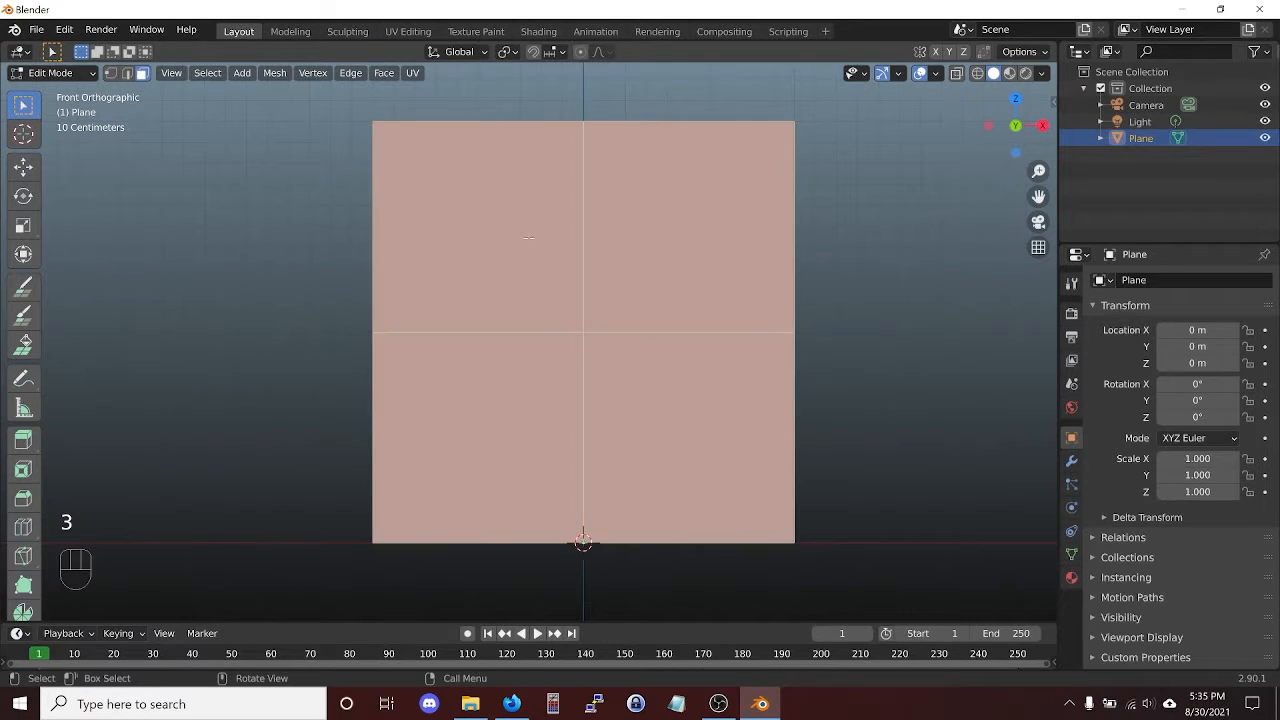
{"action": "left_click", "coordinate": [529, 237]}
{"action": "left_click", "coordinate": [516, 373], "text": "shift"}
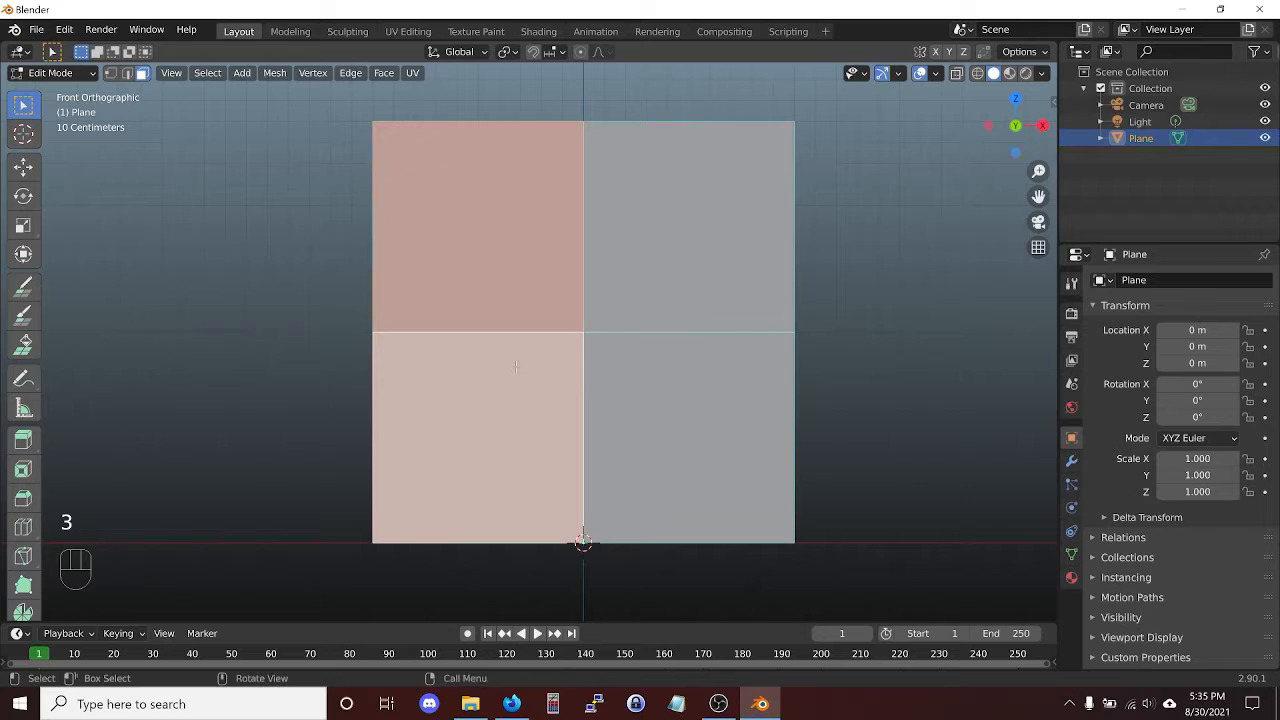
{"action": "key", "text": "x"}
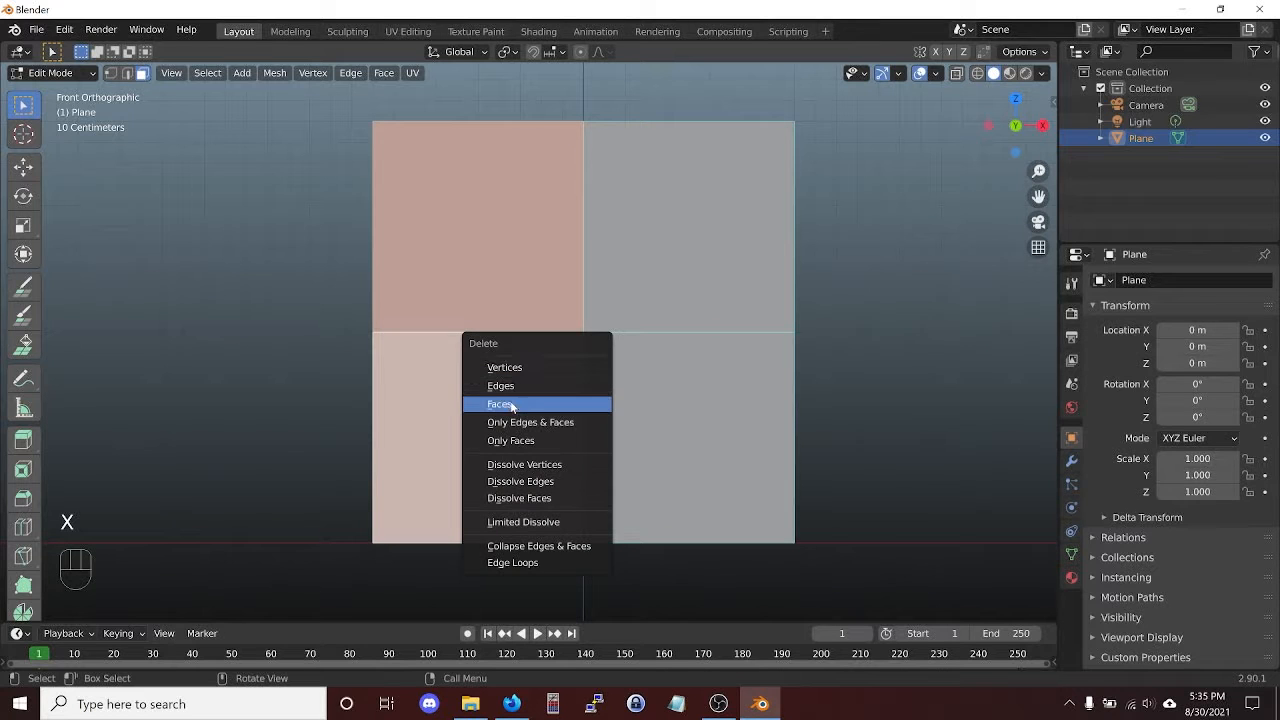
{"action": "left_click", "coordinate": [499, 404]}
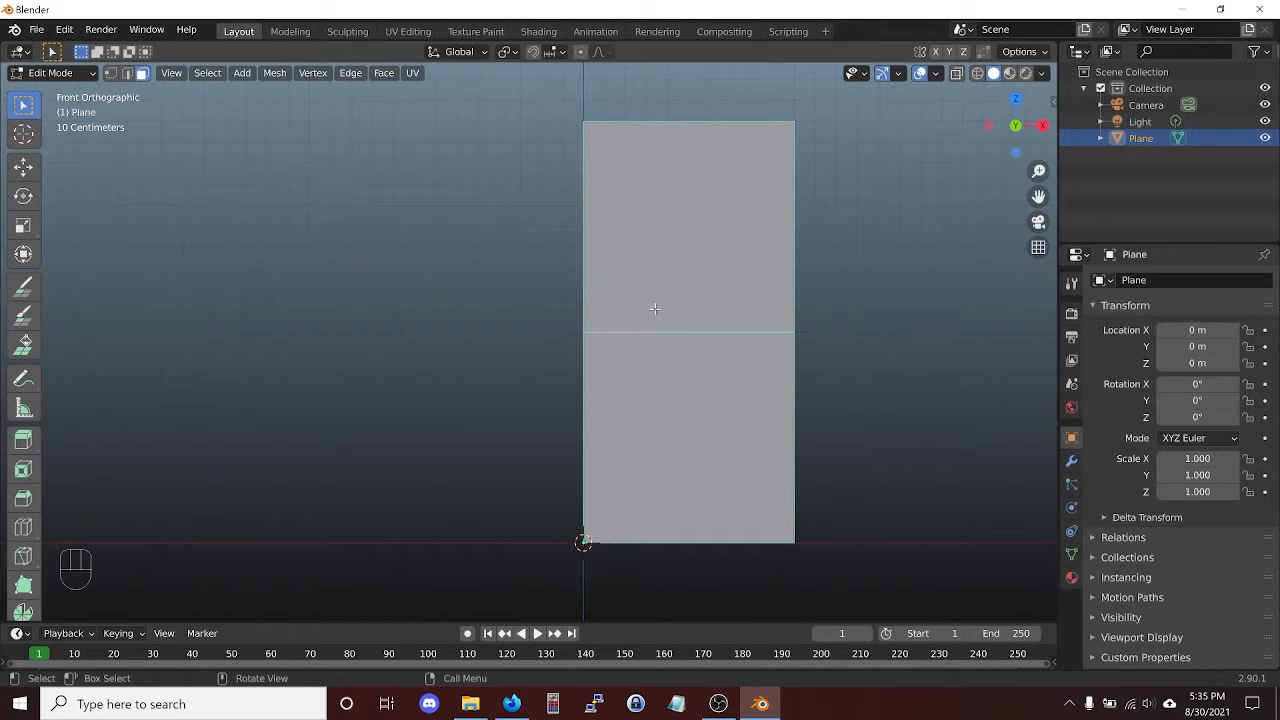
- Subdivide both remaining faces with the Number of Cuts set to 20
{"action": "key", "text": "a"}
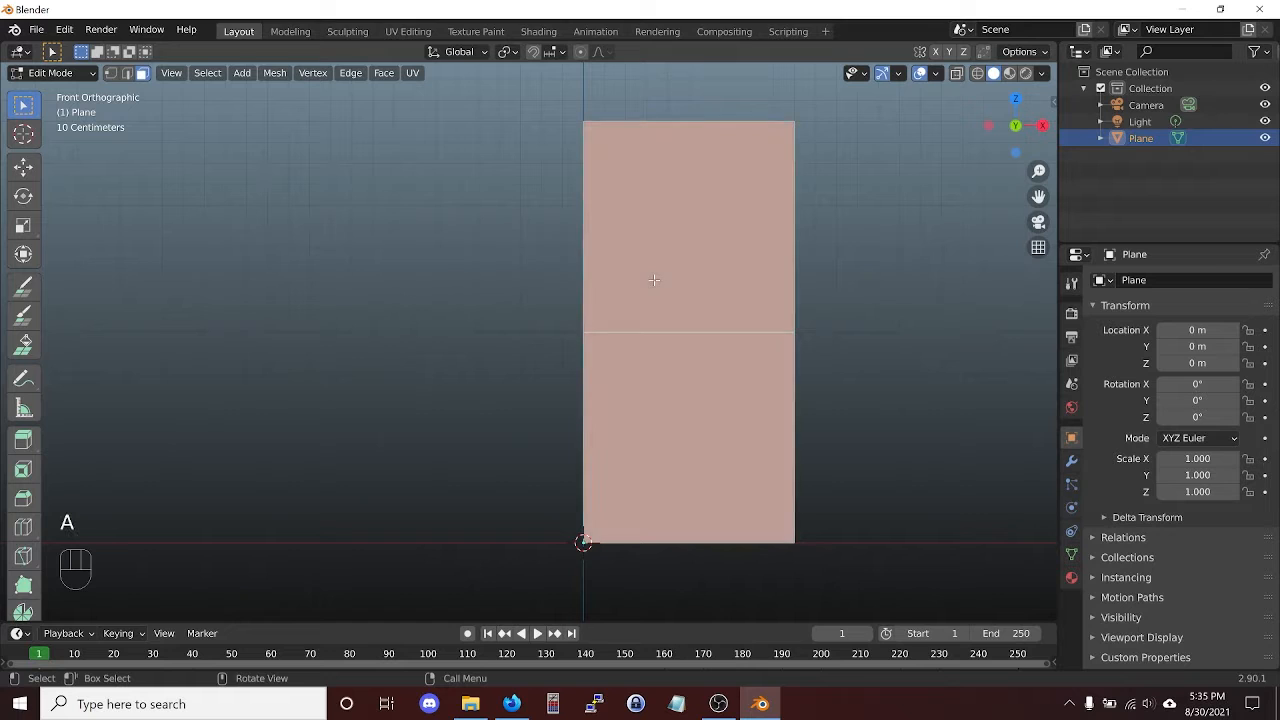
{"action": "right_click", "coordinate": [655, 282]}
{"action": "left_click", "coordinate": [656, 281]}
{"action": "left_click", "coordinate": [95, 606]}
{"action": "left_click", "coordinate": [273, 492]}
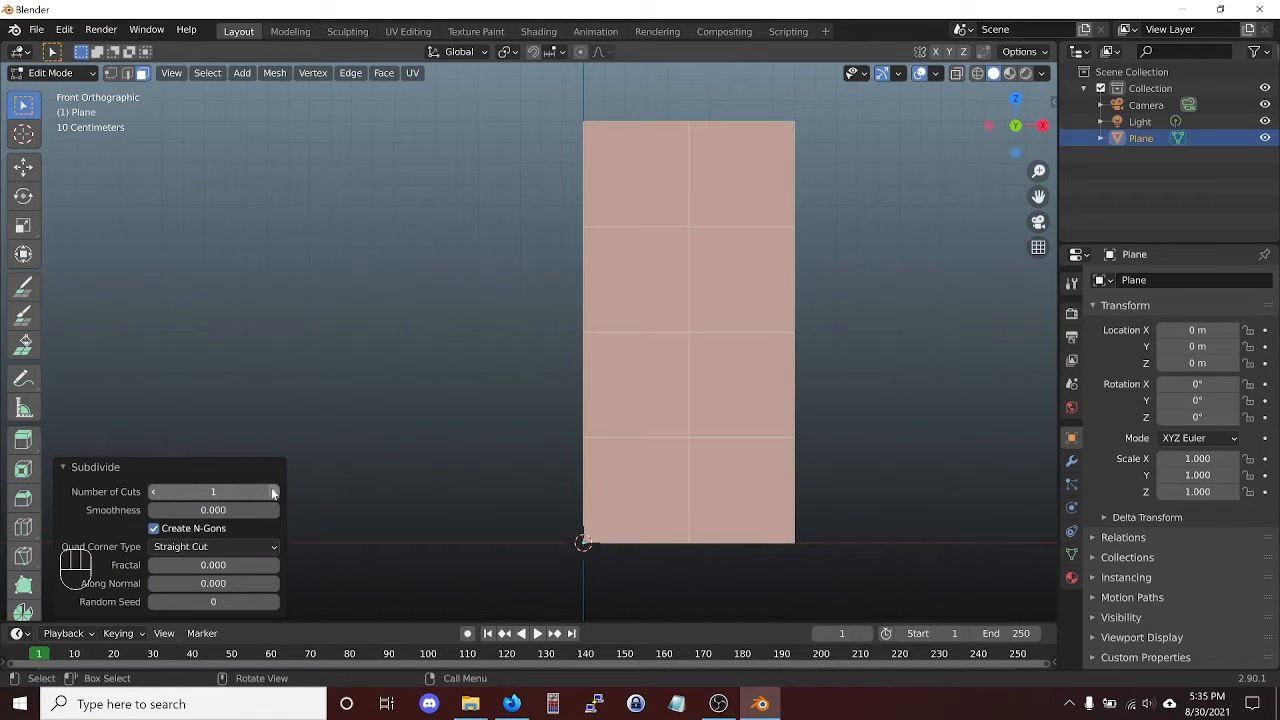
{"action": "left_click", "coordinate": [273, 492]}
{"action": "left_click", "coordinate": [273, 492]}
{"action": "left_click", "coordinate": [273, 492]}
{"action": "left_click", "coordinate": [273, 492]}
{"action": "left_click", "coordinate": [273, 492]}
{"action": "left_click", "coordinate": [273, 492]}
{"action": "left_click", "coordinate": [273, 492]}
{"action": "left_click", "coordinate": [273, 492]}
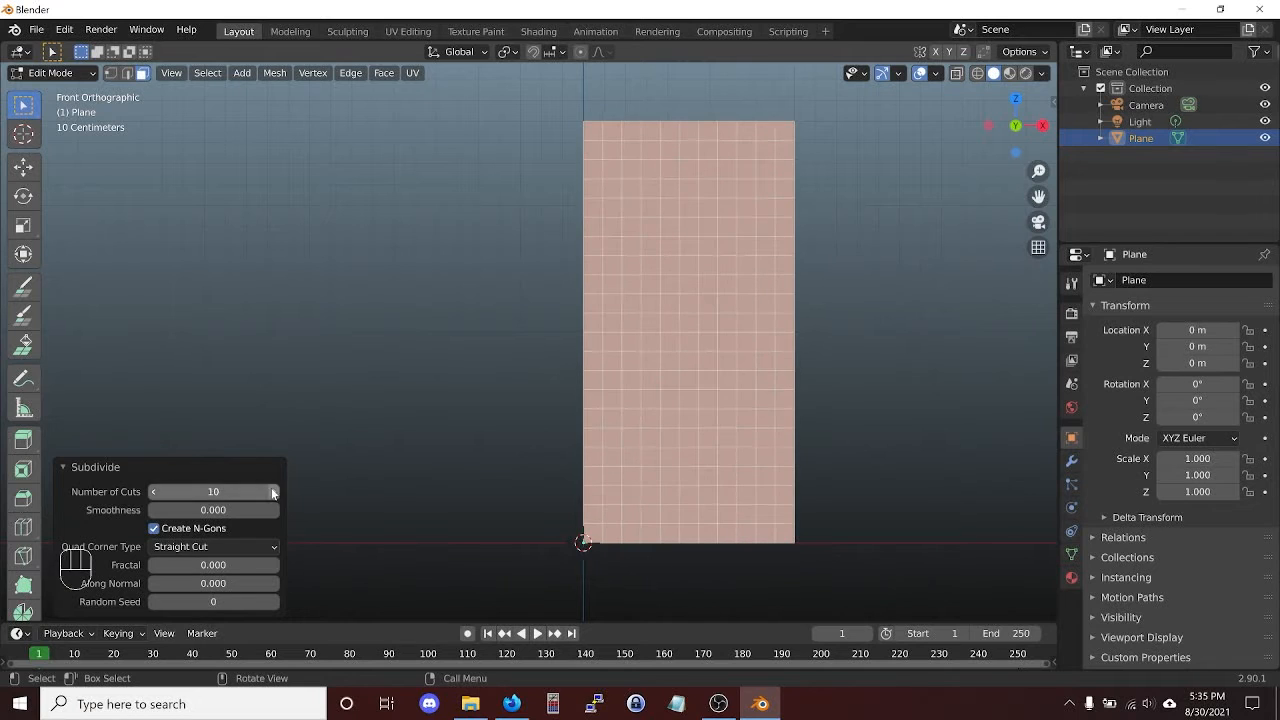
{"action": "left_click", "coordinate": [273, 492]}
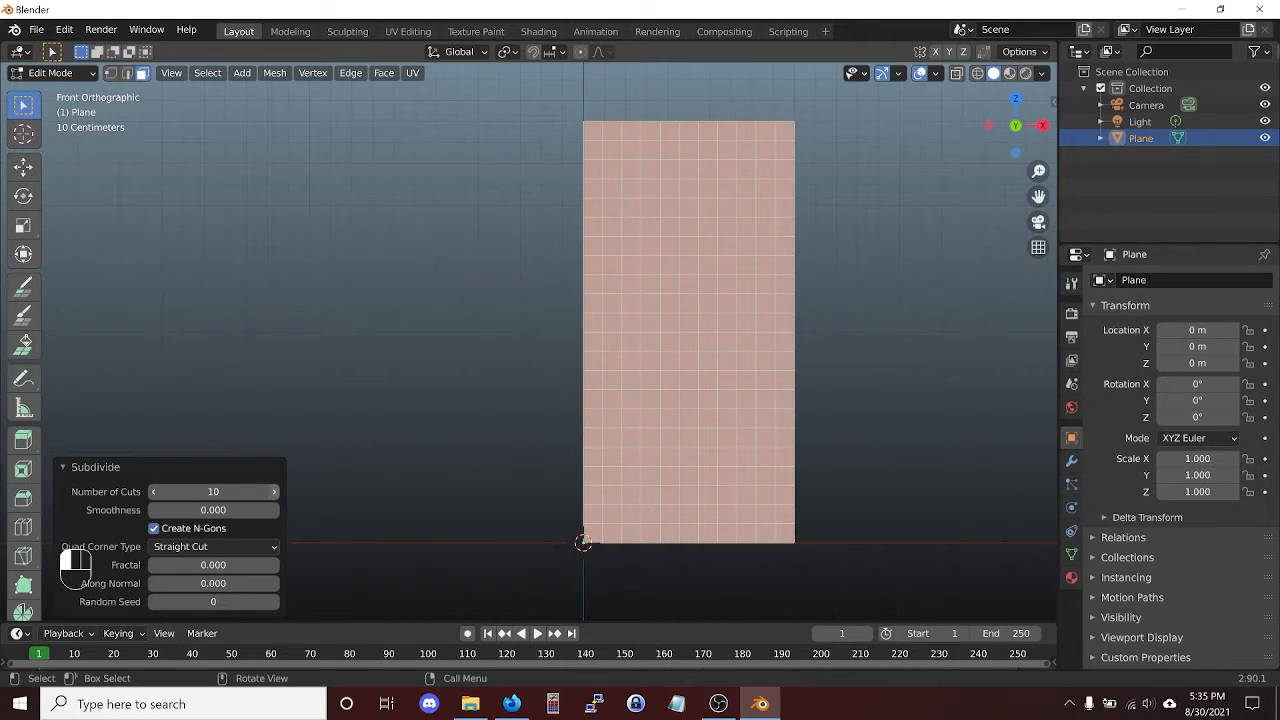
{"action": "left_click", "coordinate": [210, 492]}
{"action": "key", "text": "BackSpace"}
{"action": "key", "text": "BackSpace"}
{"action": "type", "text": "20"}
{"action": "key", "text": "Return"}
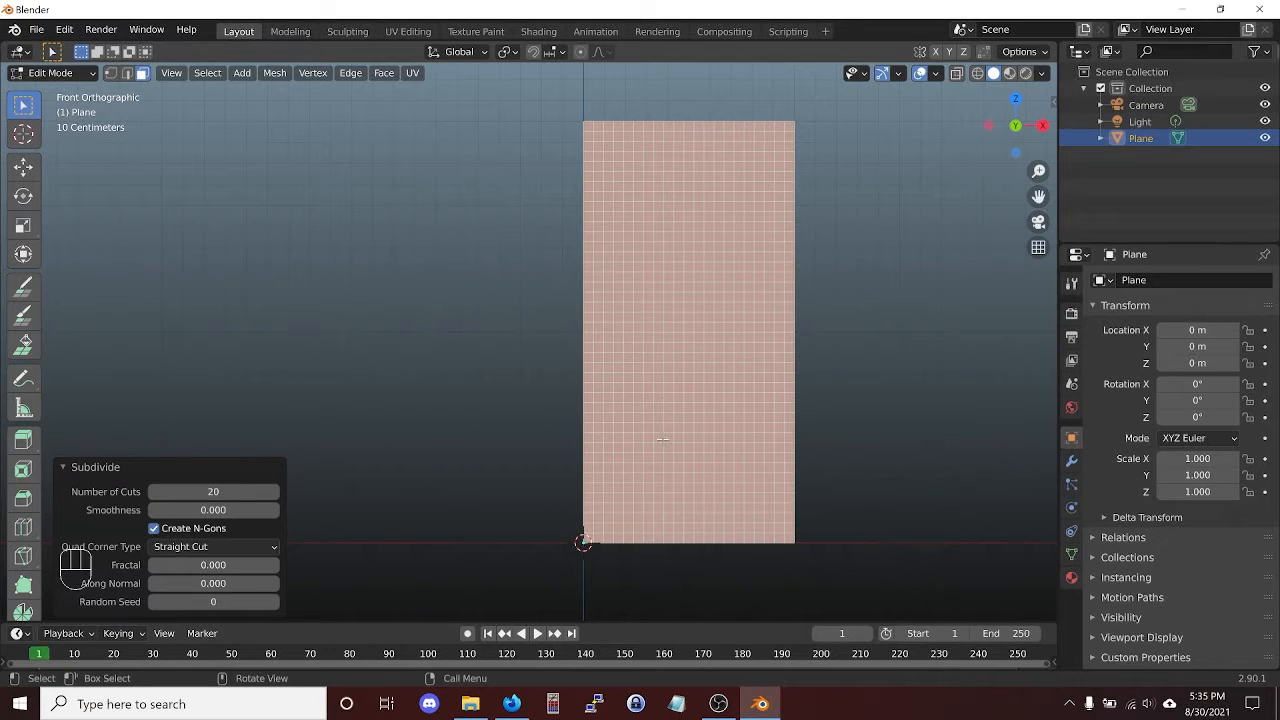
- Select only the grid face at the lower corner next to the world origin
{"action": "scroll", "coordinate": [692, 318], "scroll_direction": "up", "scroll_amount": 2}
{"action": "middle_click_drag", "start_coordinate": [737, 427], "coordinate": [634, 230], "text": "shift"}
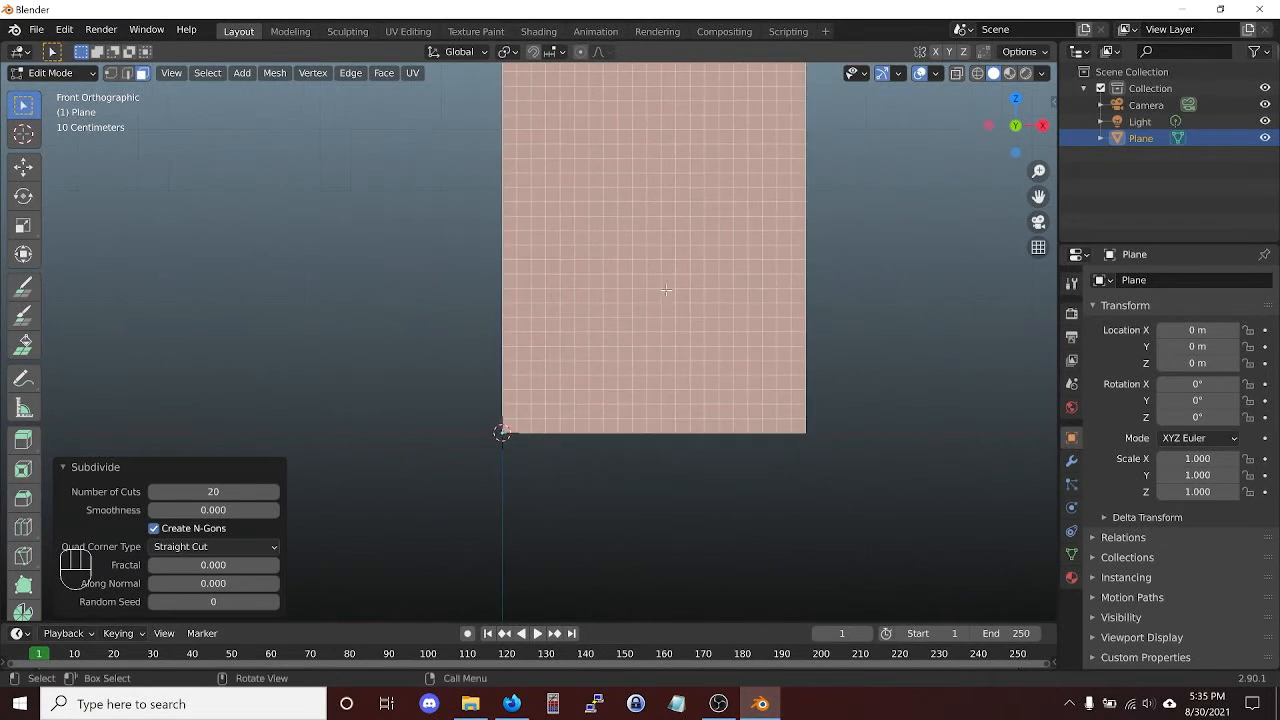
{"action": "scroll", "coordinate": [660, 301], "scroll_direction": "up", "scroll_amount": 2}
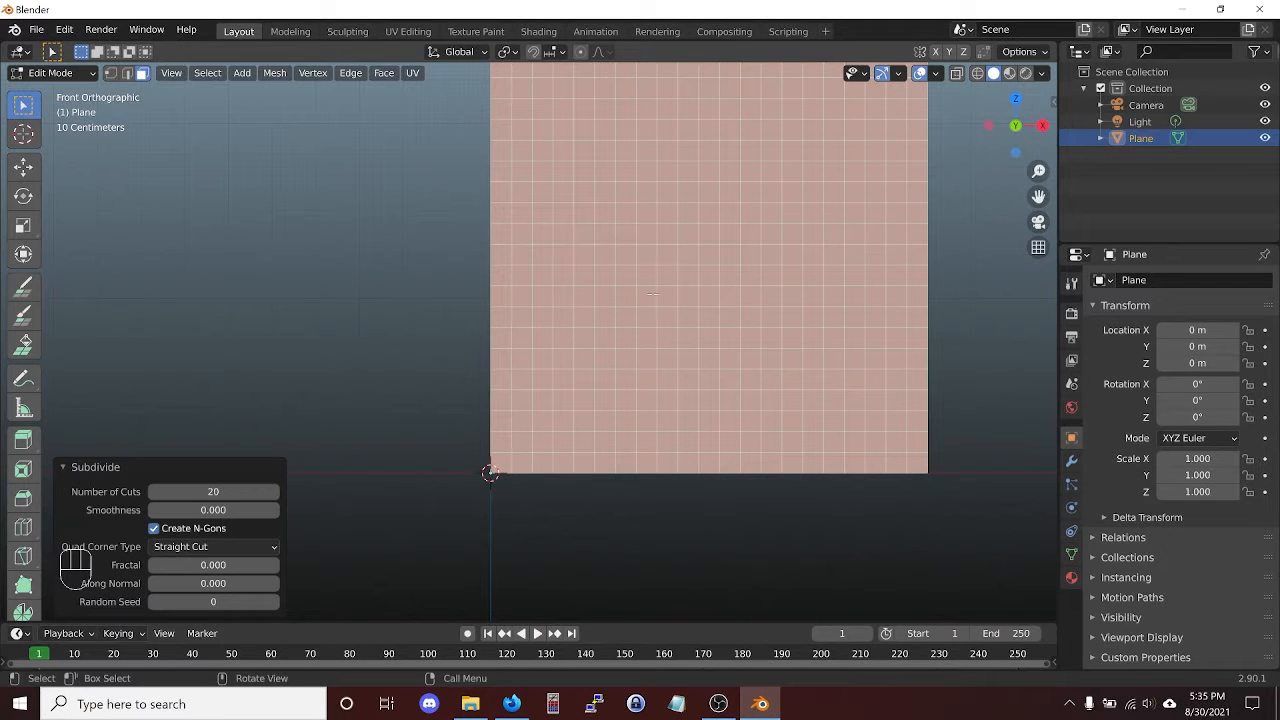
{"action": "scroll", "coordinate": [695, 259], "scroll_direction": "down", "scroll_amount": 2}
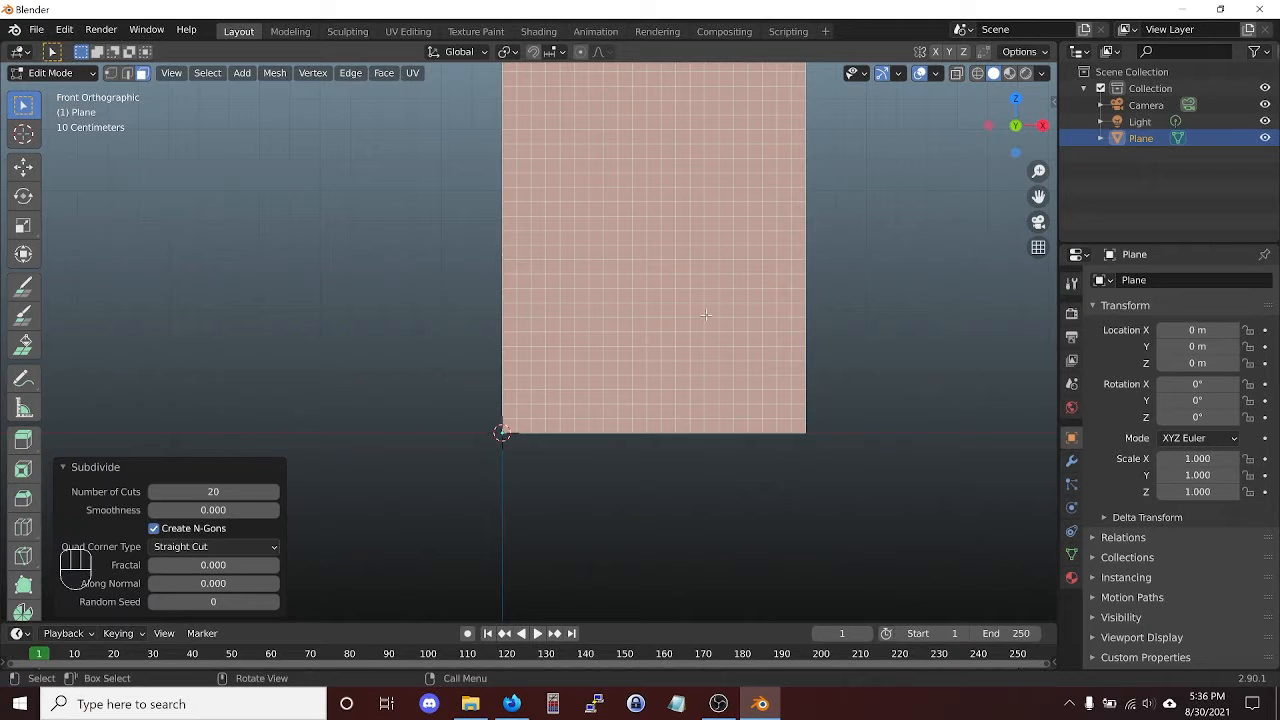
{"action": "left_click", "coordinate": [694, 281]}
{"action": "scroll", "coordinate": [459, 203], "scroll_direction": "down", "scroll_amount": 4}
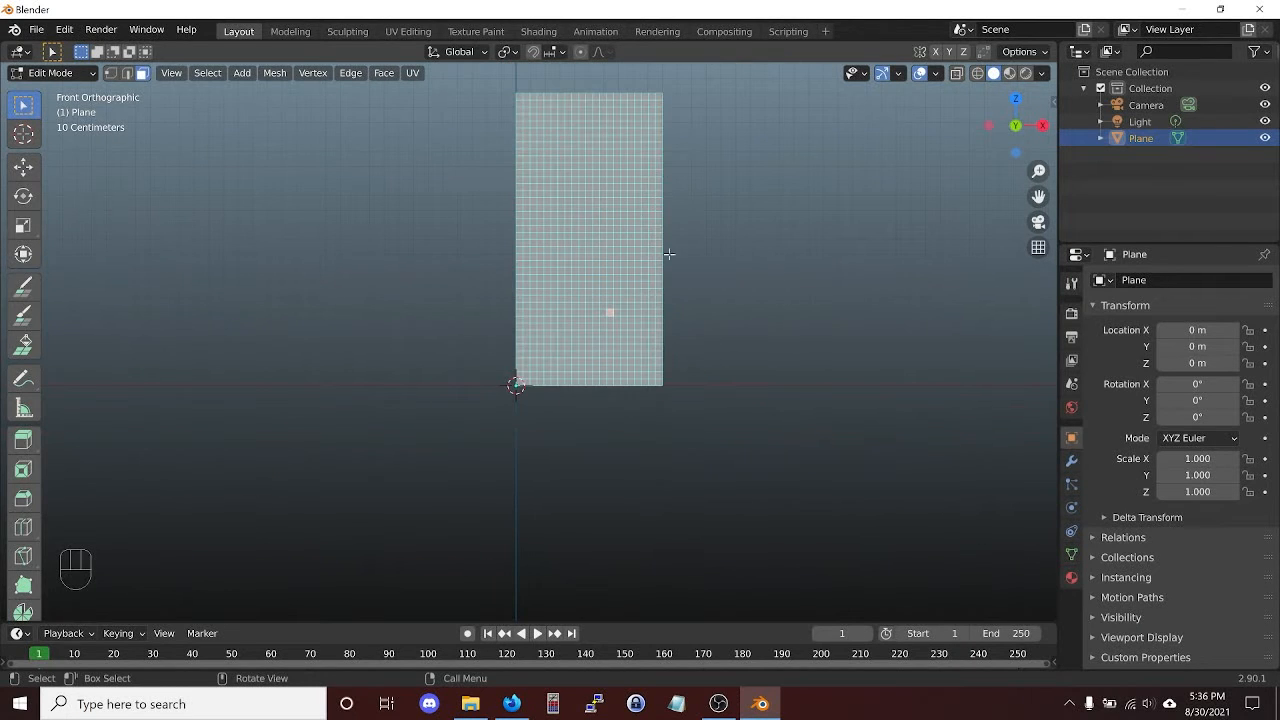
{"action": "scroll", "coordinate": [626, 289], "scroll_direction": "up", "scroll_amount": 2}
{"action": "scroll", "coordinate": [598, 304], "scroll_direction": "up", "scroll_amount": 2}
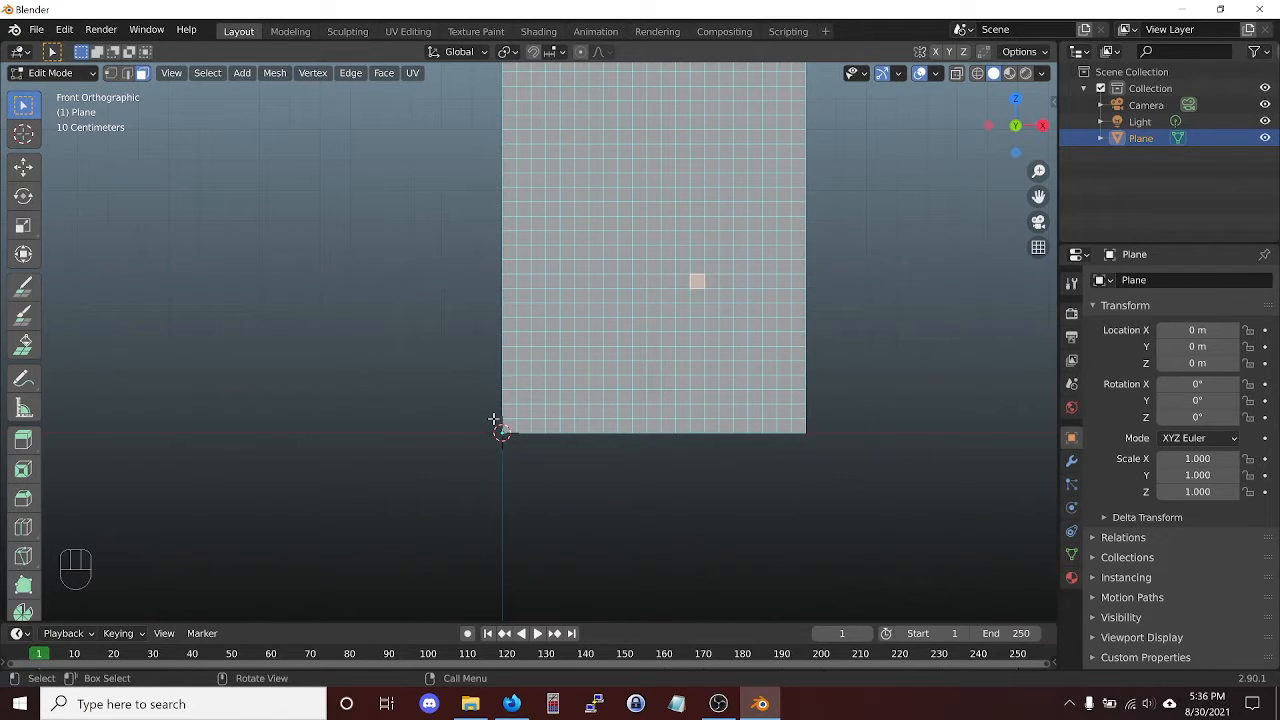
{"action": "scroll", "coordinate": [494, 430], "scroll_direction": "up", "scroll_amount": 3}
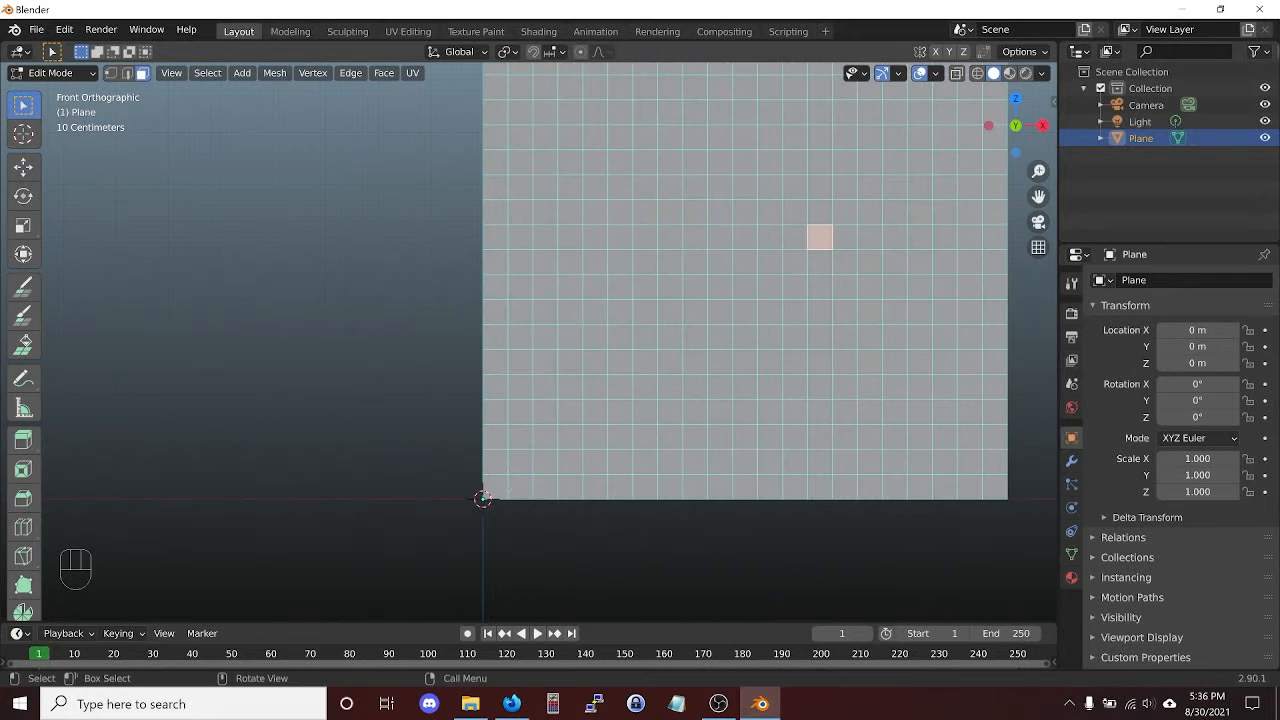
{"action": "left_click", "coordinate": [494, 487], "text": "shift"}
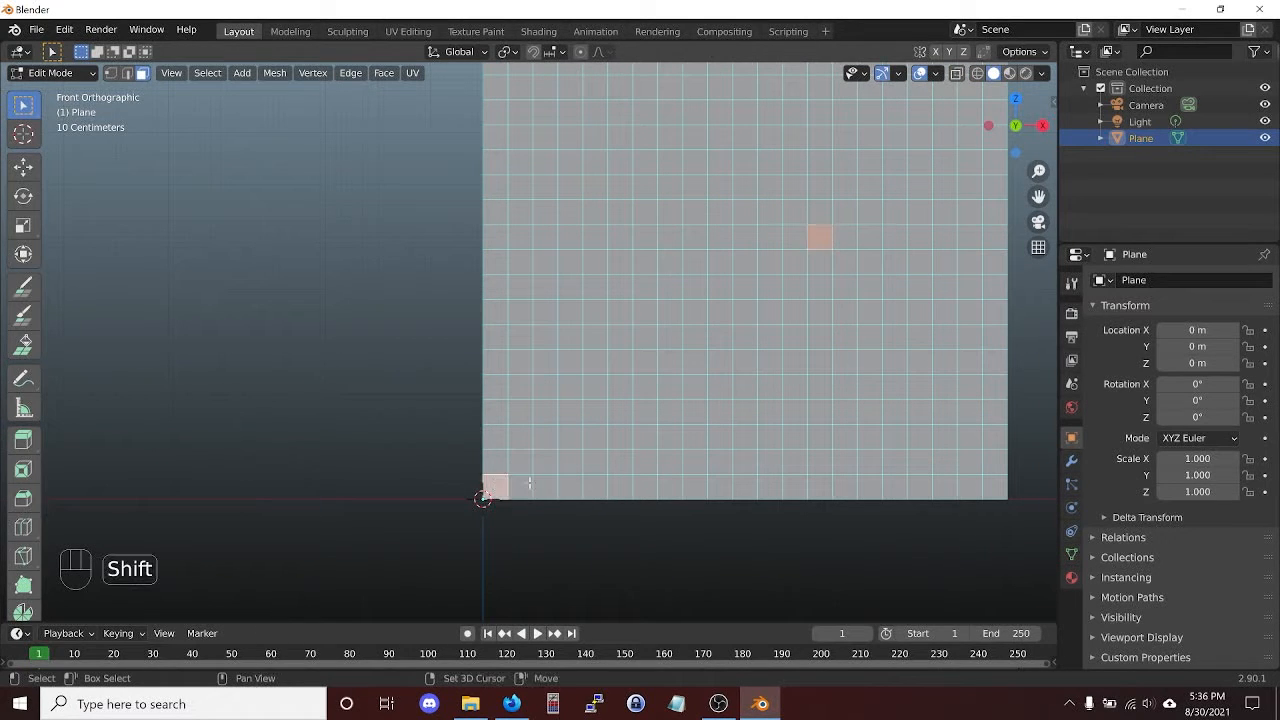
{"action": "left_click", "coordinate": [519, 486], "text": "shift"}
{"action": "left_click", "coordinate": [503, 486]}
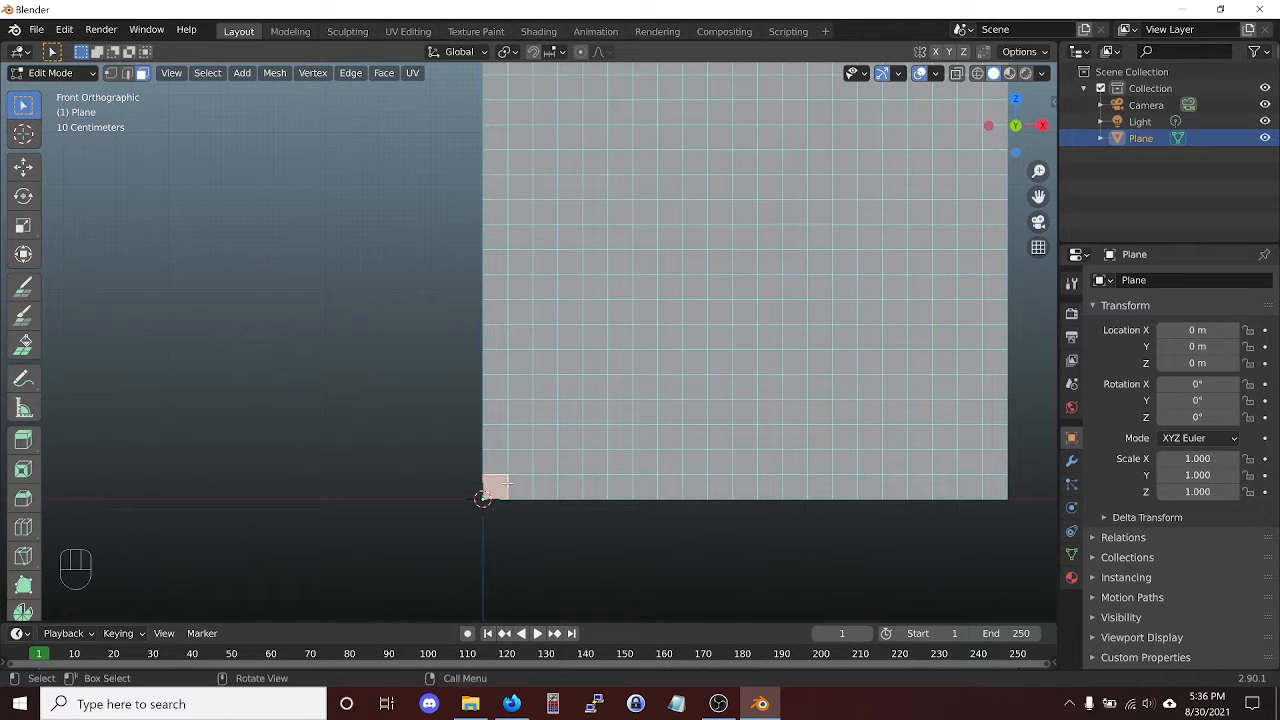
- Add to the selection two more base-row faces, the next two faces one row up, and the four faces stacked above the outer one
{"action": "left_click", "coordinate": [516, 486], "text": "shift"}
{"action": "left_click", "coordinate": [537, 484], "text": "shift"}
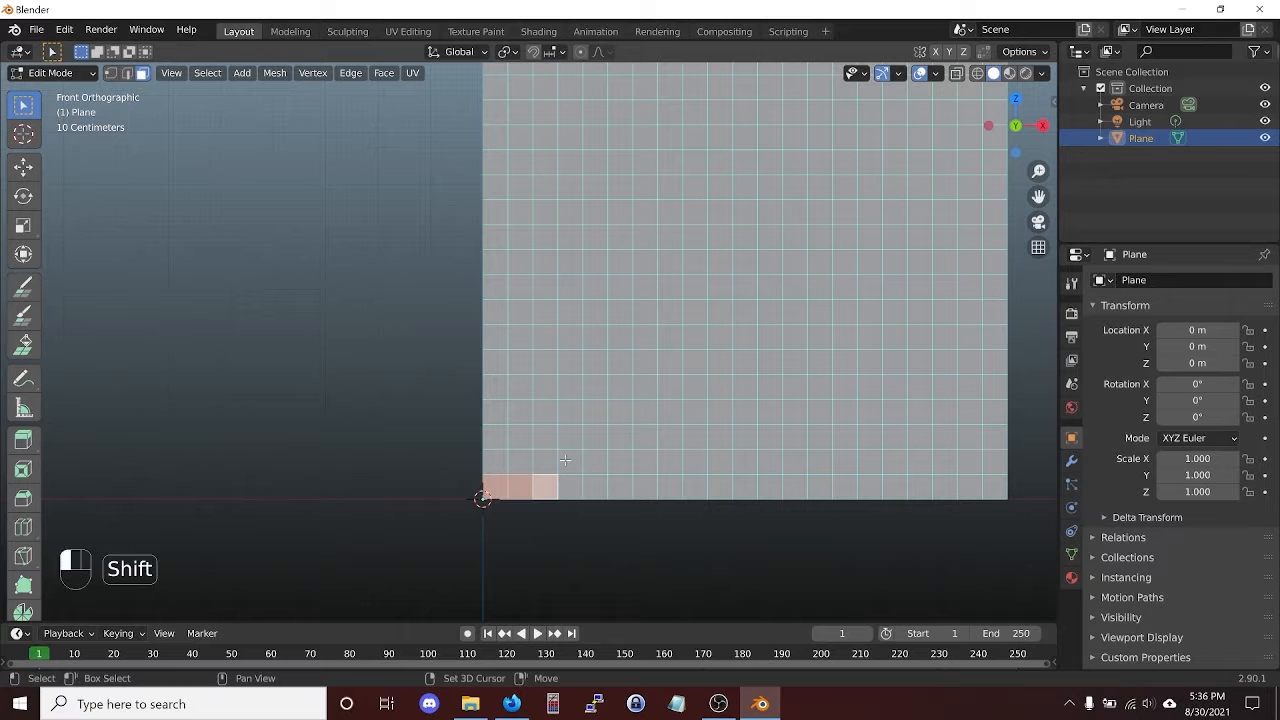
{"action": "left_click", "coordinate": [569, 462], "text": "shift"}
{"action": "left_click", "coordinate": [596, 462], "text": "shift"}
{"action": "left_click", "coordinate": [587, 430], "text": "shift"}
{"action": "left_click", "coordinate": [588, 411], "text": "shift"}
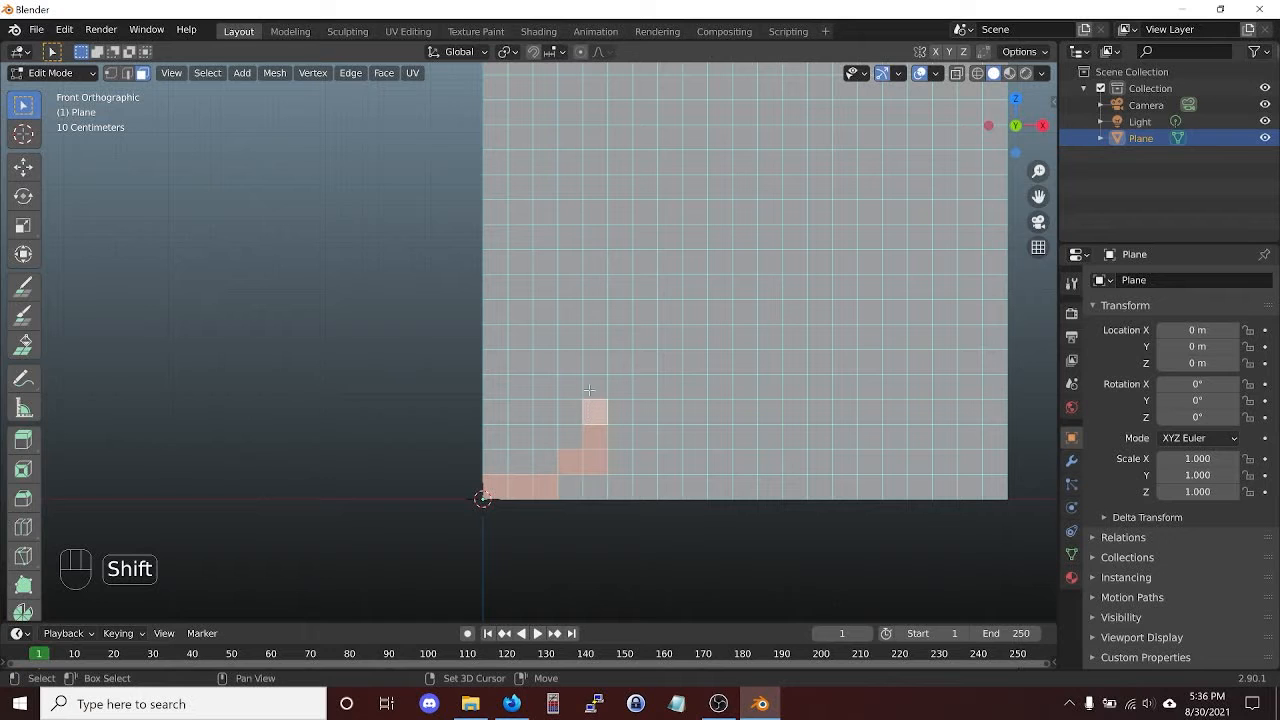
{"action": "left_click", "coordinate": [592, 387], "text": "shift"}
{"action": "left_click", "coordinate": [593, 358], "text": "shift"}
- Extend the face selection diagonally inward as a shoulder, up a narrow neck, and finish with a two-by-two block as the rim
{"action": "left_click", "coordinate": [569, 337], "text": "shift"}
{"action": "left_click", "coordinate": [544, 312], "text": "shift"}
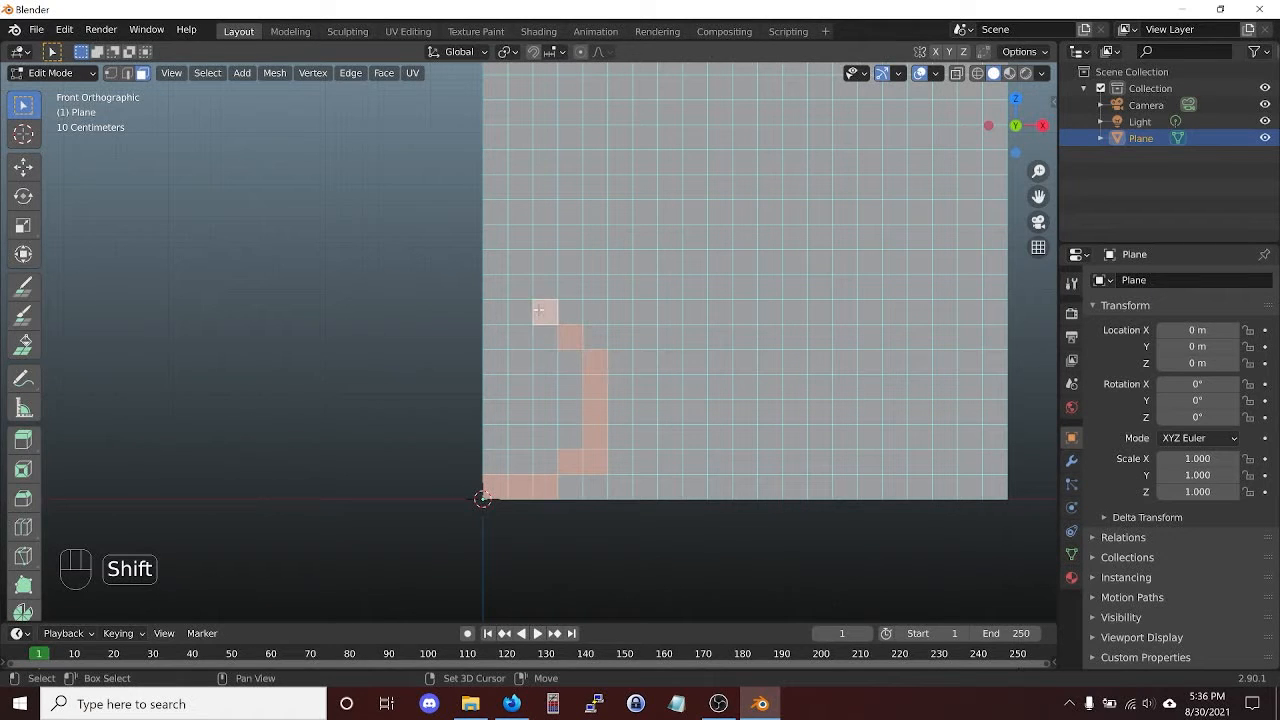
{"action": "left_click", "coordinate": [521, 286], "text": "shift"}
{"action": "left_click", "coordinate": [521, 262], "text": "shift"}
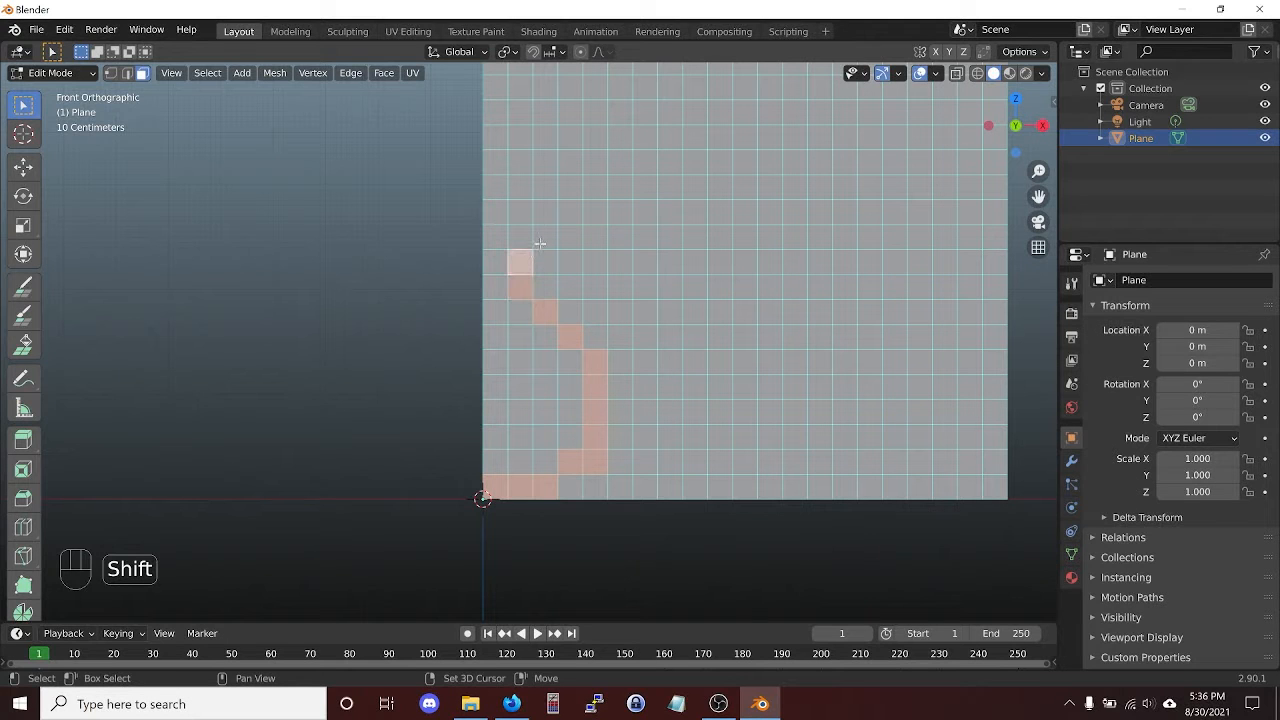
{"action": "left_click", "coordinate": [545, 237], "text": "shift"}
{"action": "left_click", "coordinate": [545, 212], "text": "shift"}
{"action": "left_click", "coordinate": [504, 212], "text": "shift"}
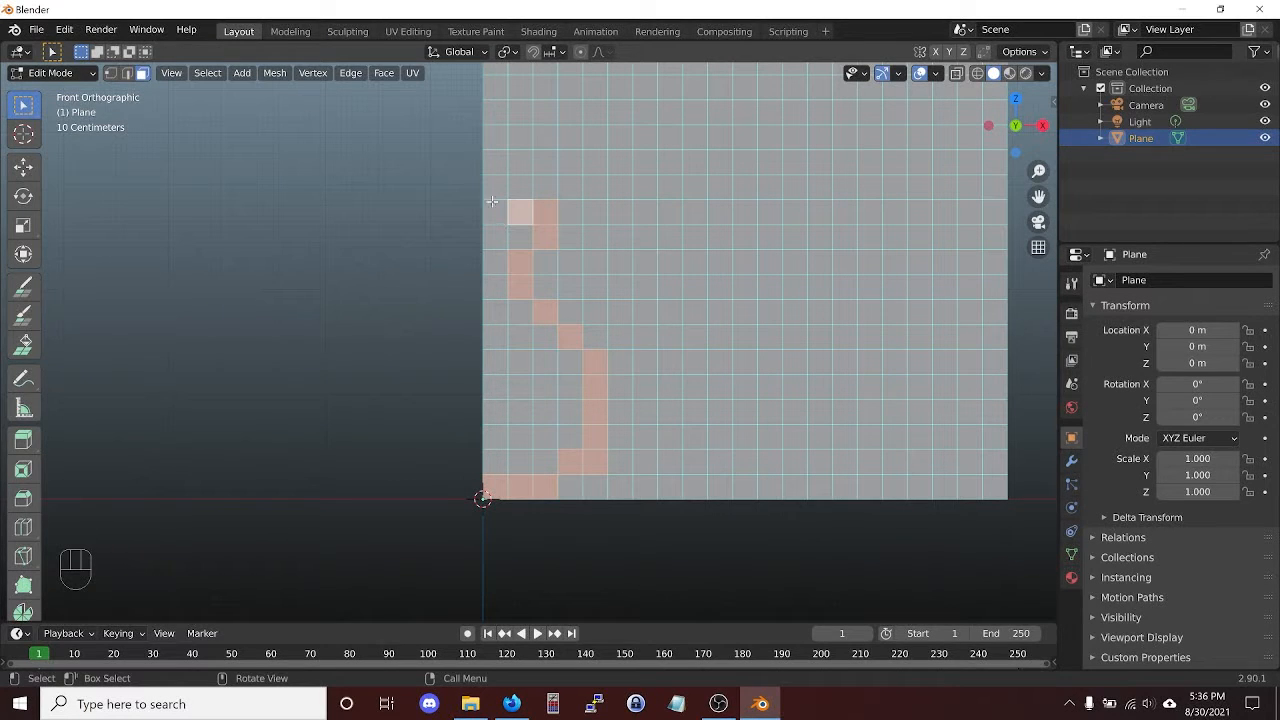
{"action": "left_click", "coordinate": [513, 235], "text": "shift"}
- Thicken the selected profile with three faces along the inner side of the shoulder and one at the outer end of the base row
{"action": "key", "text": "shift"}
{"action": "left_click", "coordinate": [521, 312], "text": "shift"}
{"action": "left_click", "coordinate": [545, 337], "text": "shift"}
{"action": "left_click", "coordinate": [570, 364], "text": "shift"}
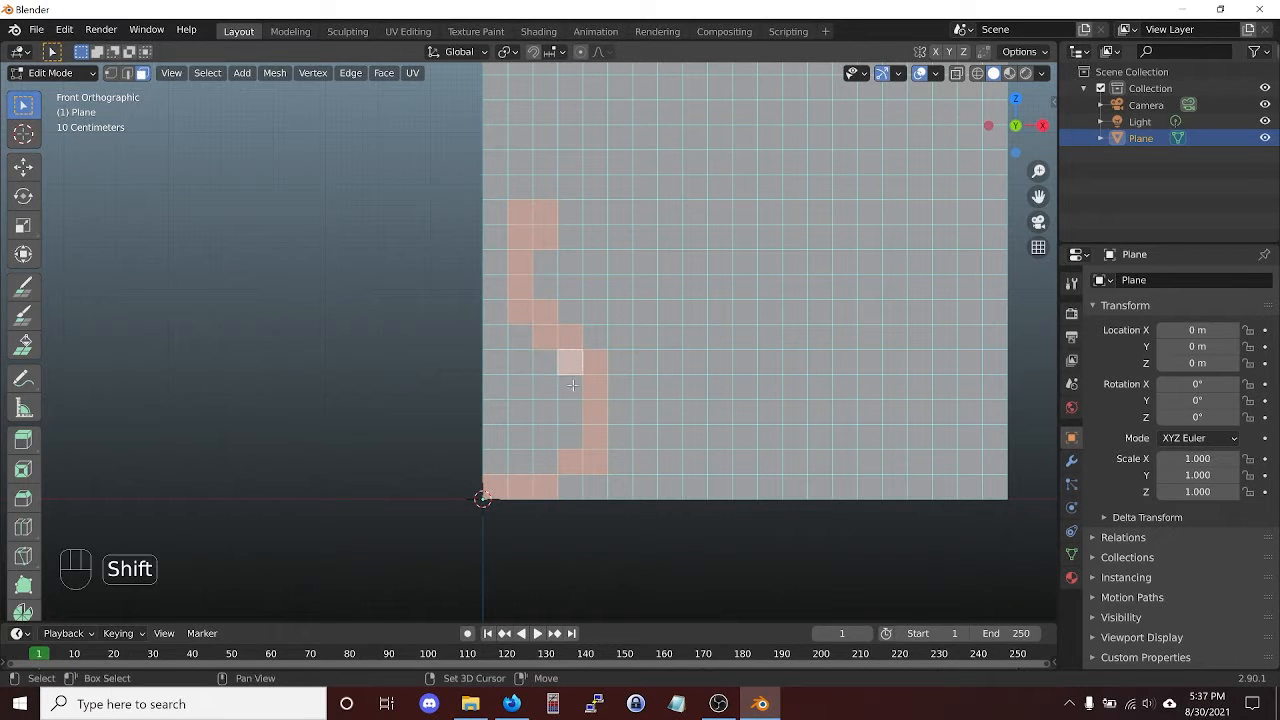
{"action": "left_click", "coordinate": [564, 487], "text": "shift"}
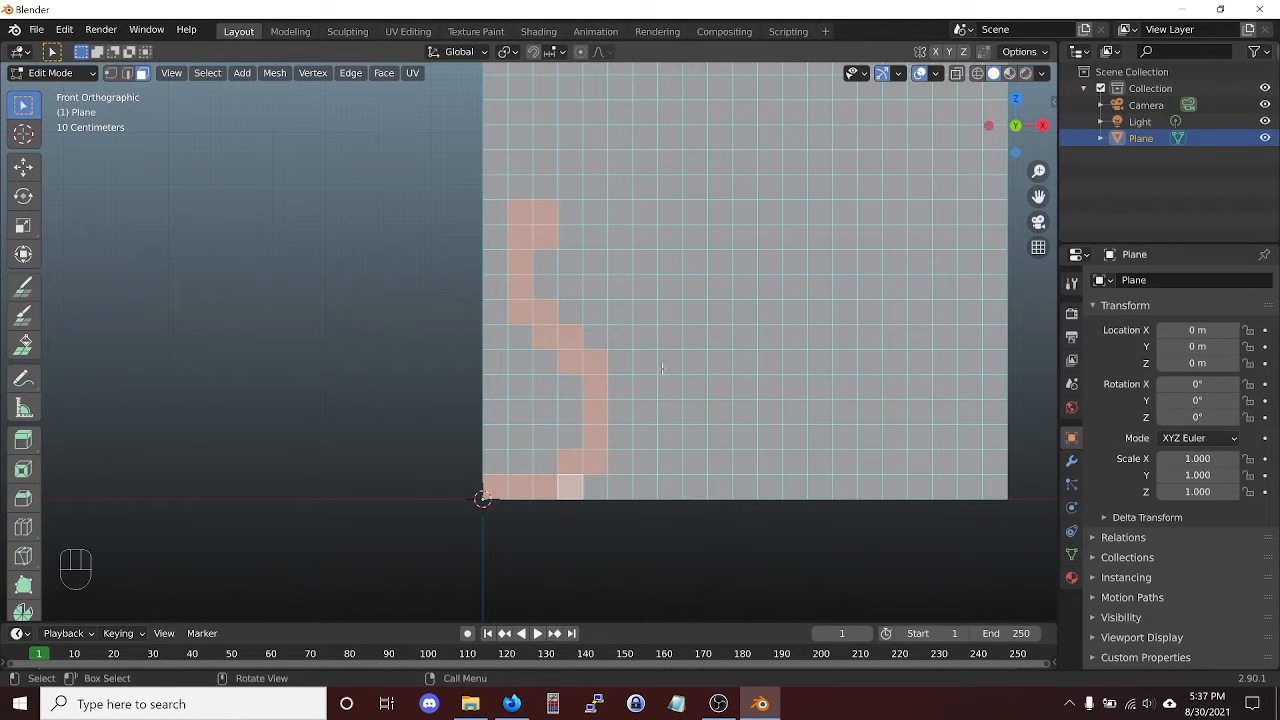
- Invert the selection and delete all faces outside the stepped profile
{"action": "key", "text": "ctrl+i"}
{"action": "key", "text": "x"}
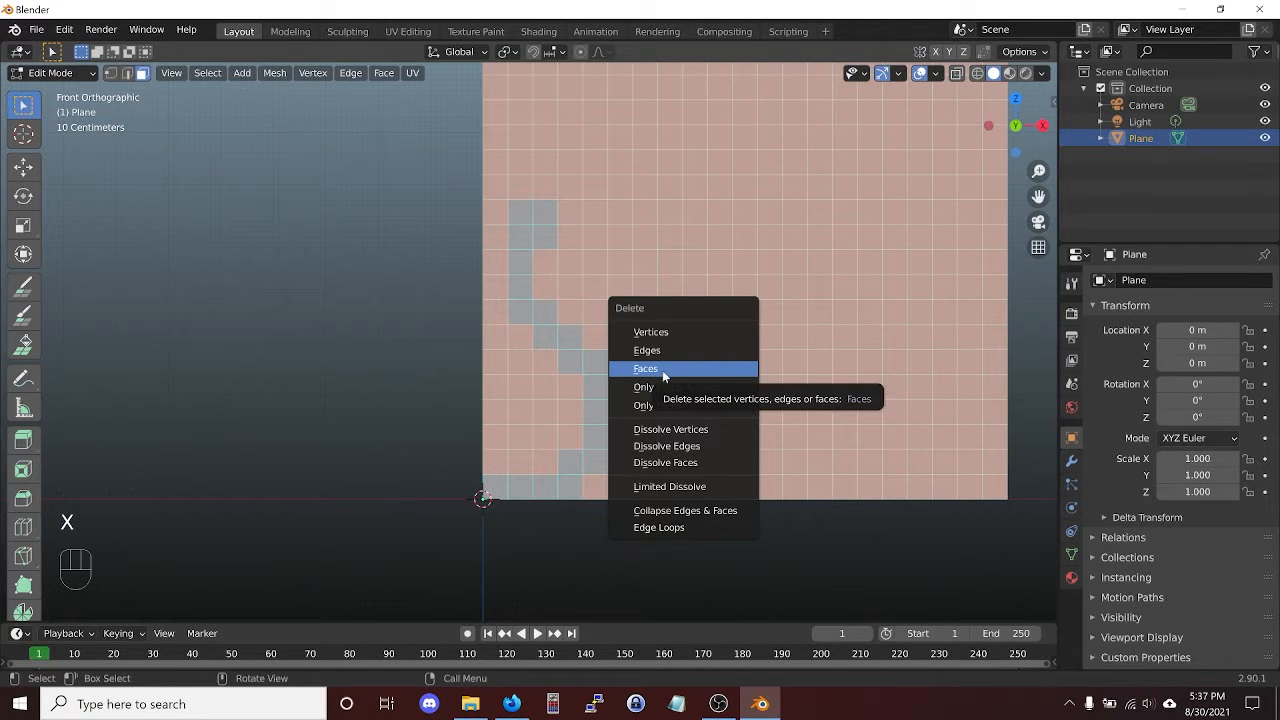
{"action": "left_click", "coordinate": [651, 369]}
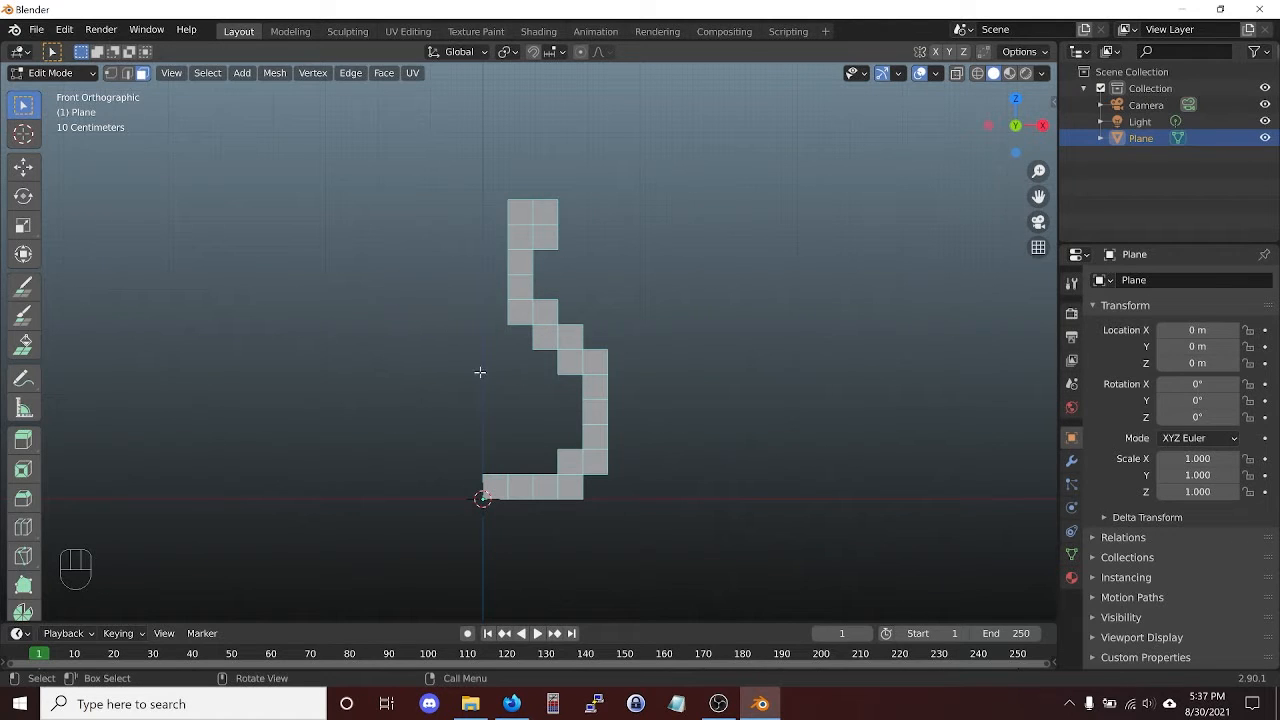
- Dissolve the protruding corner vertices of the stepped profile in vertex select mode to form slanted edges
{"action": "scroll", "coordinate": [517, 201], "scroll_direction": "up", "scroll_amount": 1}
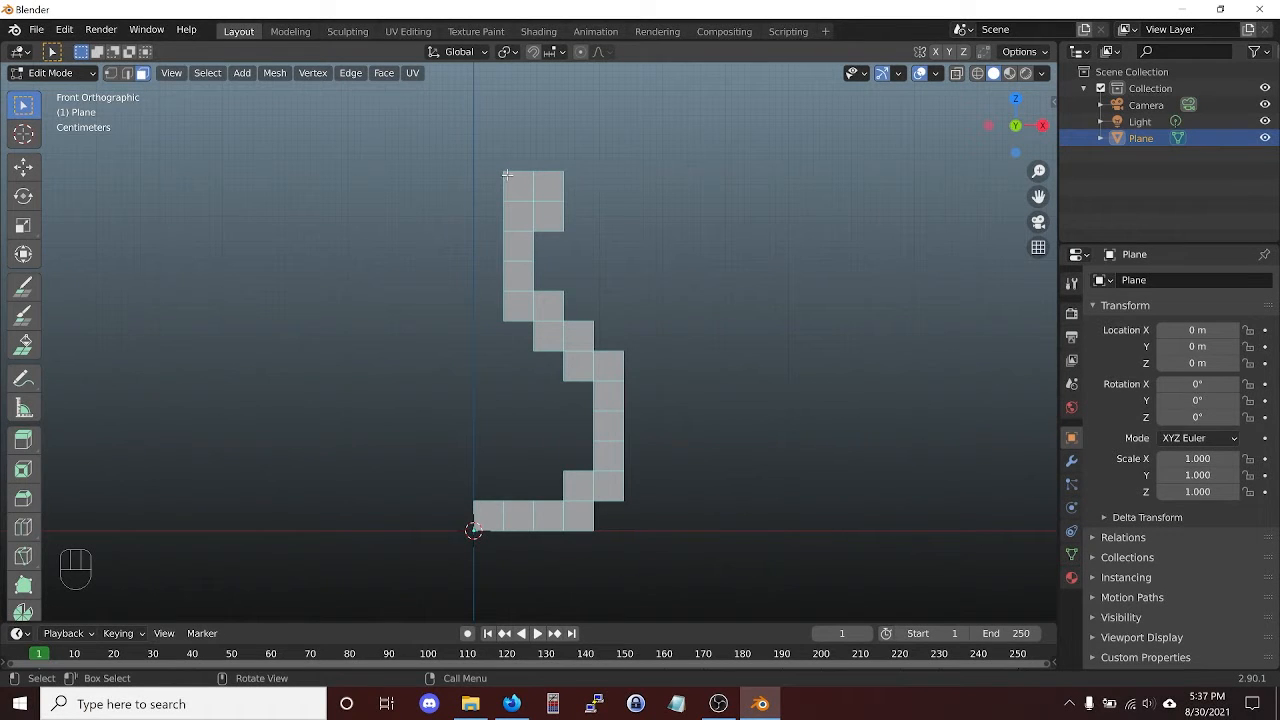
{"action": "key", "text": "1"}
{"action": "key", "text": "shift"}
{"action": "key", "text": "shift"}
{"action": "key", "text": "x"}
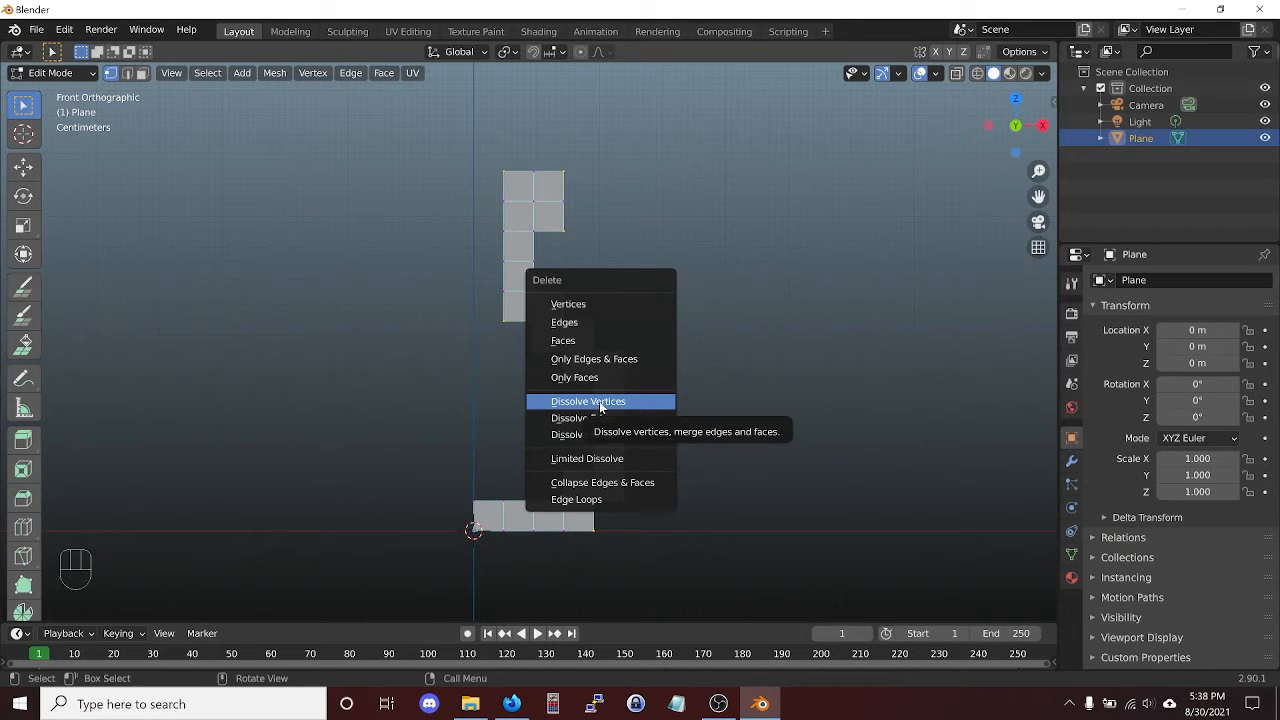
{"action": "left_click", "coordinate": [599, 401]}
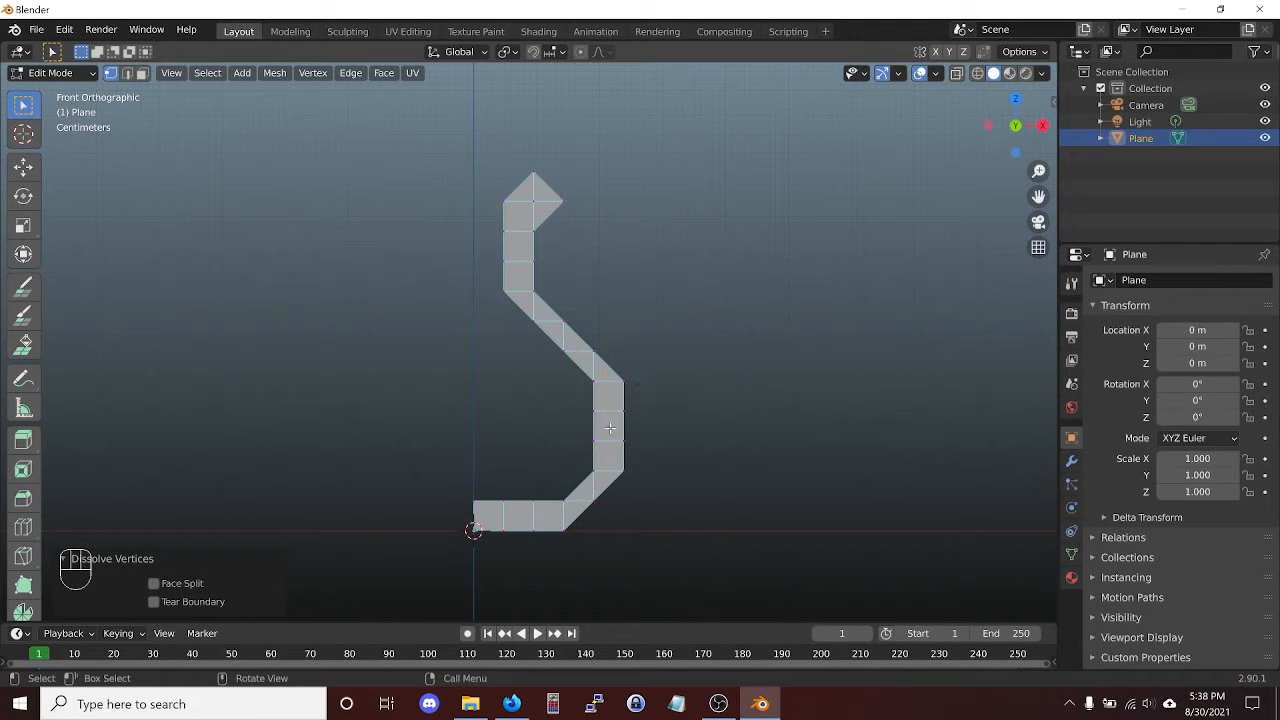
- Reduce the profile to its outline by deleting only the edges and faces inside the boundary, including the end edge on the Z axis
{"action": "key", "text": "2"}
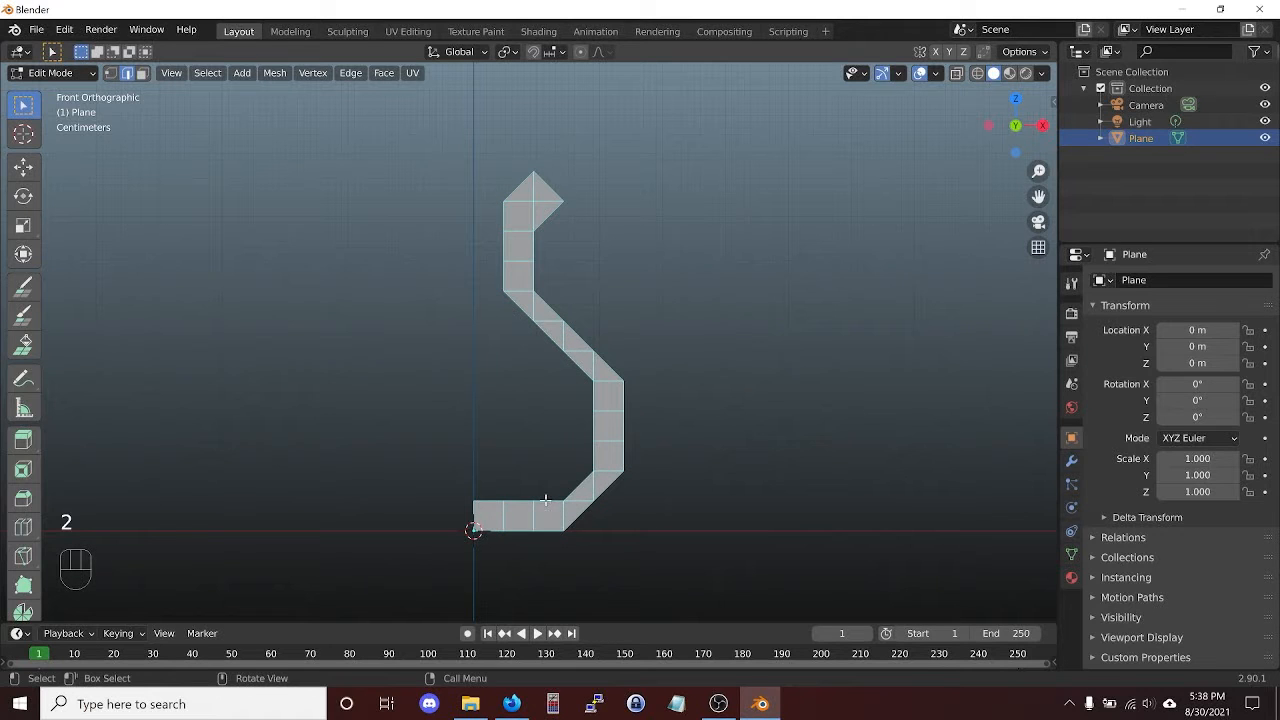
{"action": "key", "text": "alt"}
{"action": "left_click", "coordinate": [545, 499], "text": "alt"}
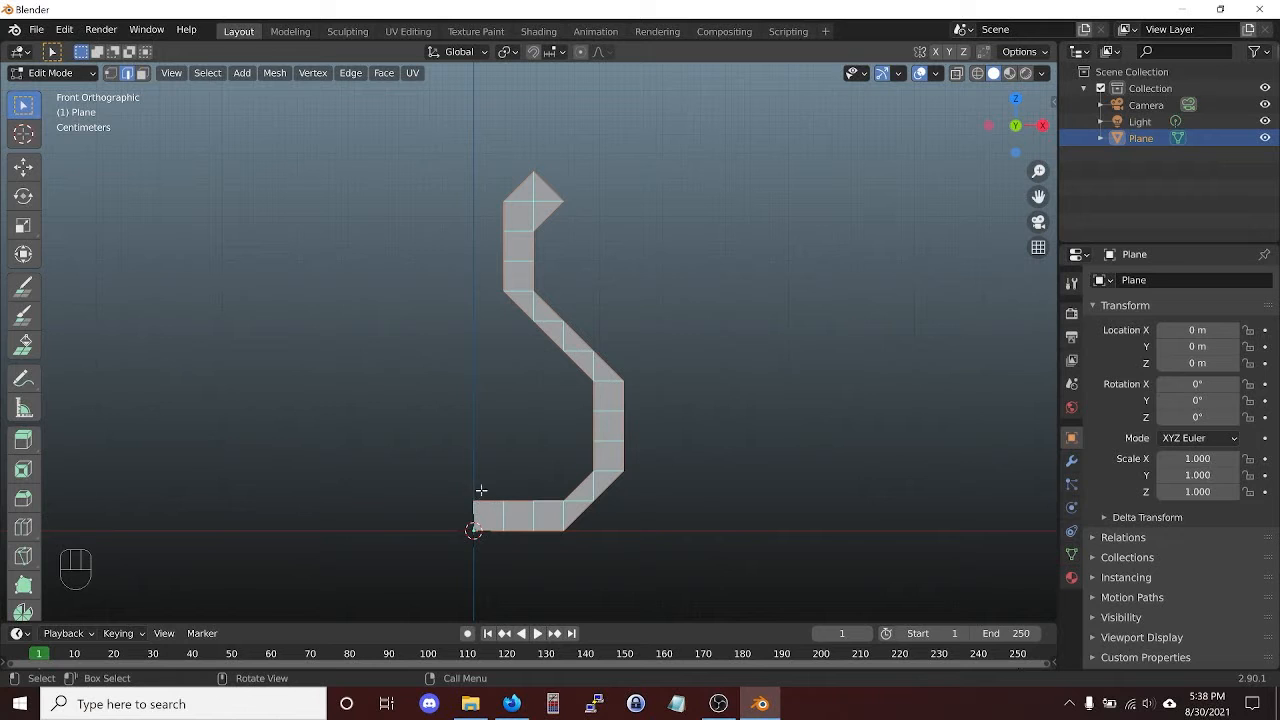
{"action": "scroll", "coordinate": [452, 540], "scroll_direction": "up", "scroll_amount": 2}
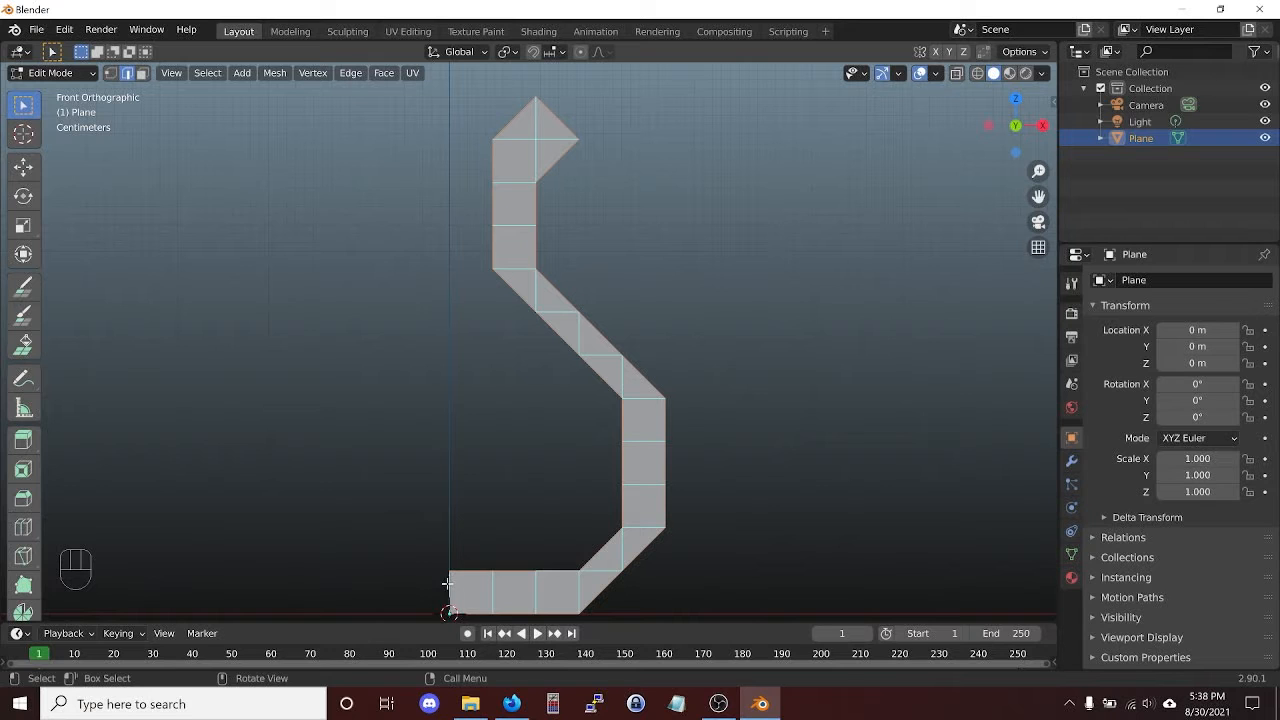
{"action": "scroll", "coordinate": [448, 582], "scroll_direction": "down", "scroll_amount": 1}
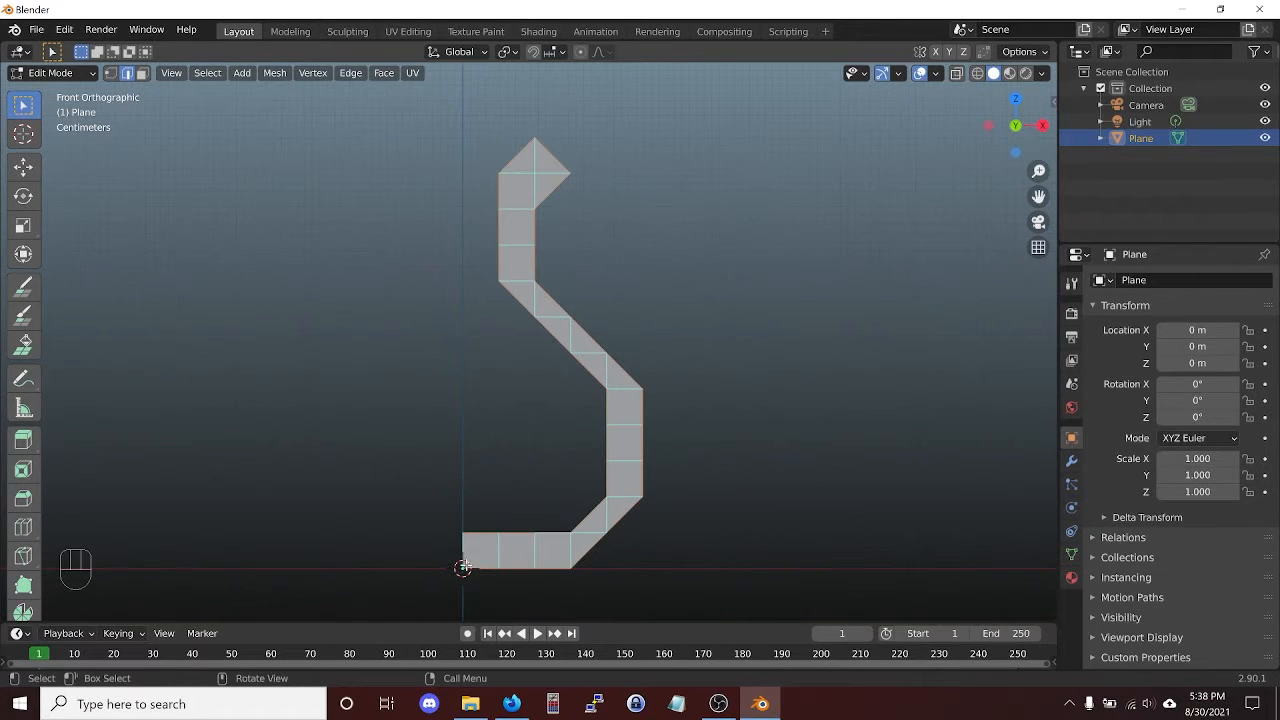
{"action": "key", "text": "ctrl"}
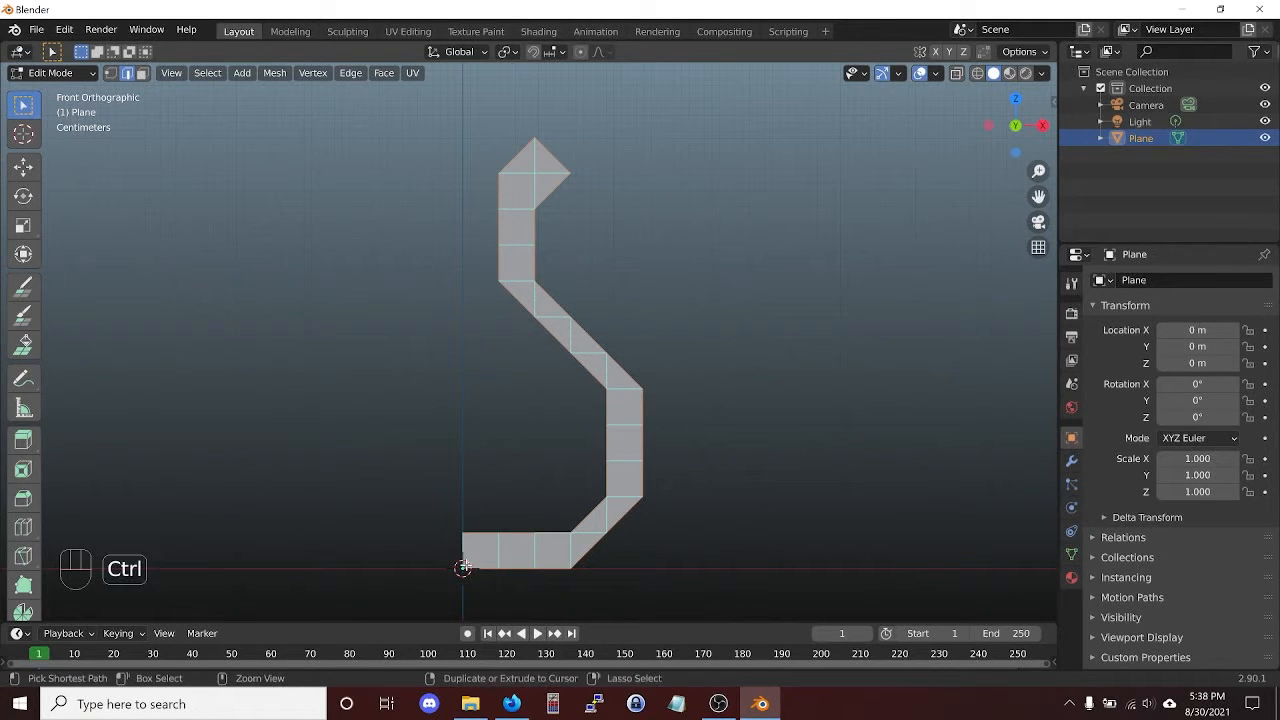
{"action": "key", "text": "ctrl+i"}
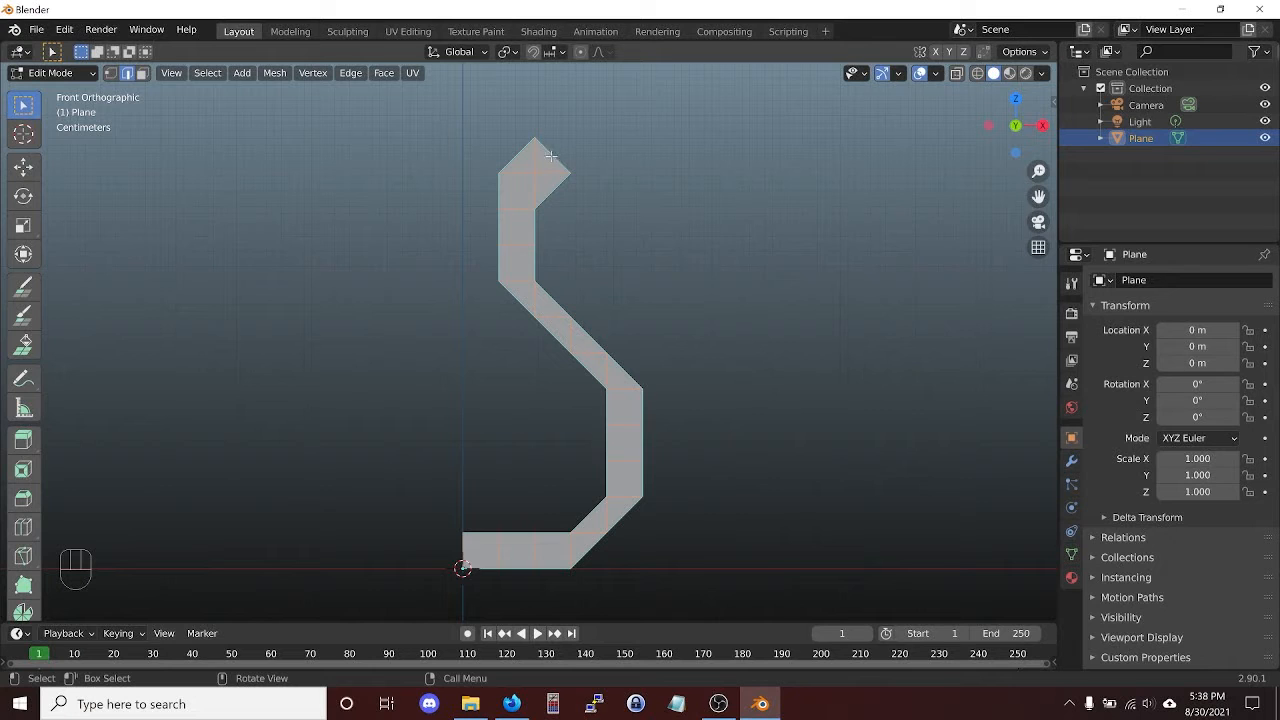
{"action": "key", "text": "x"}
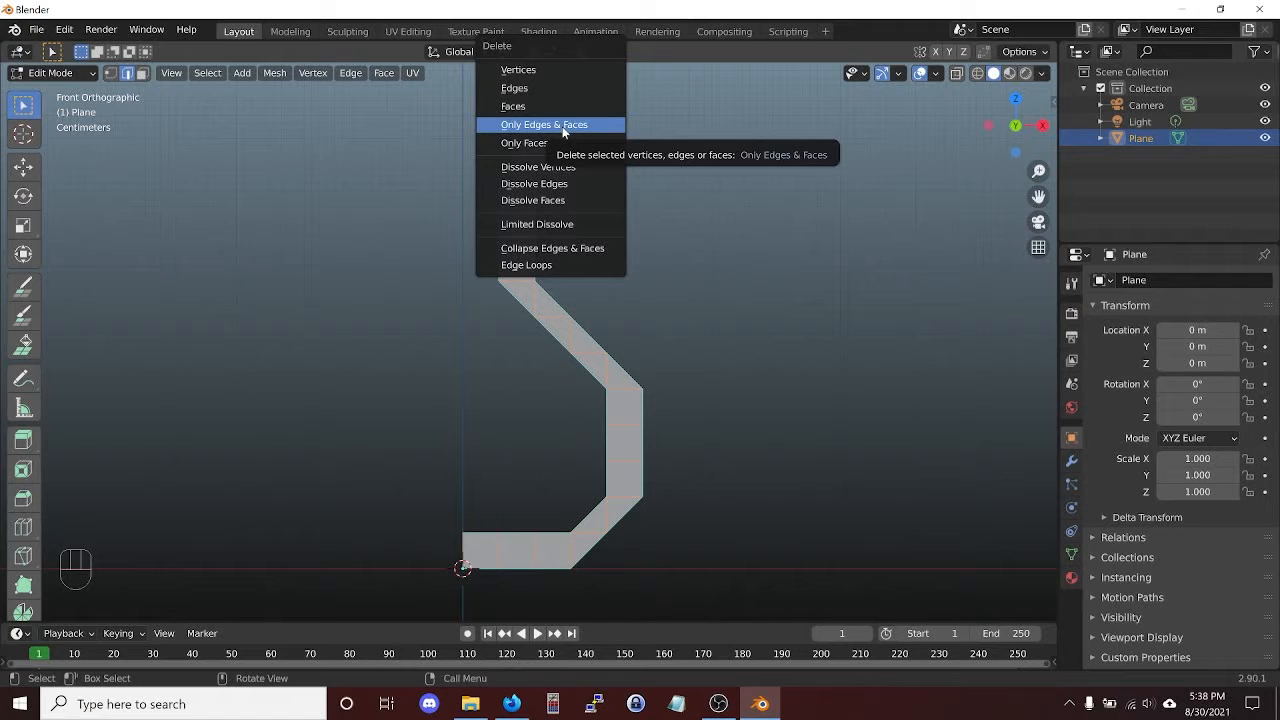
{"action": "left_click", "coordinate": [562, 126]}
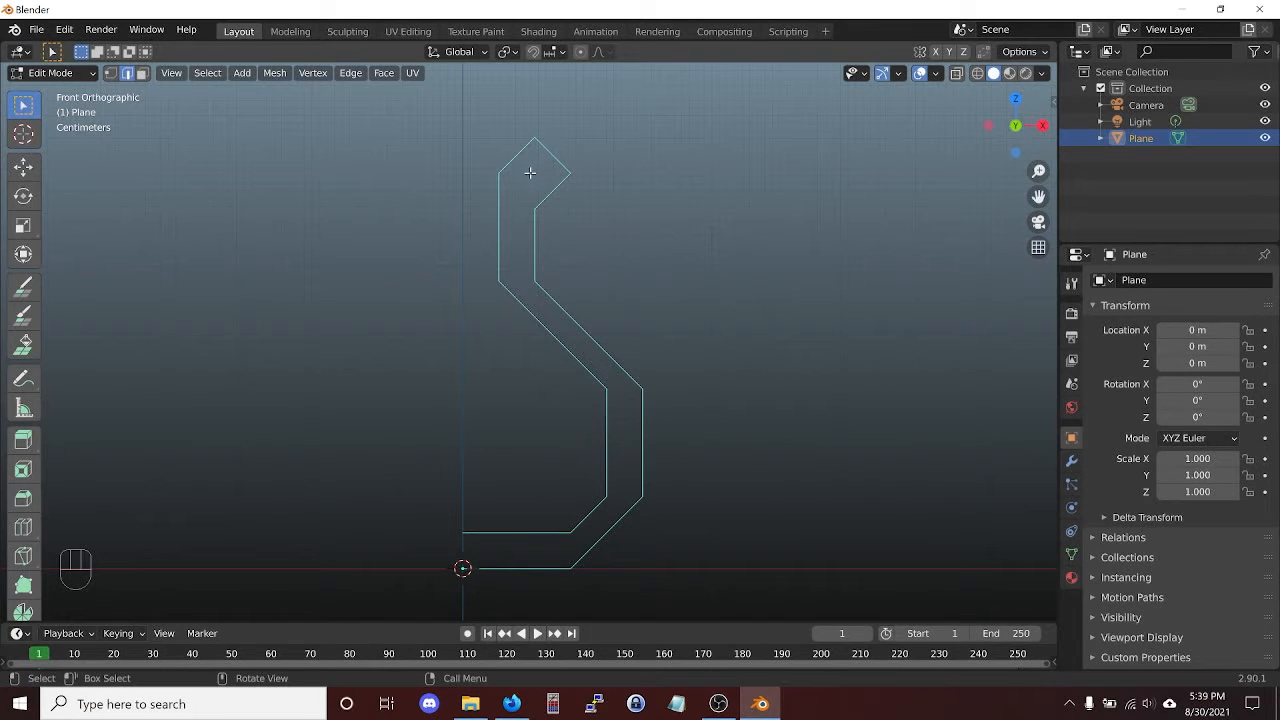
- Delete the loose vertex left inside the rim of the outline
{"action": "key", "text": "1"}
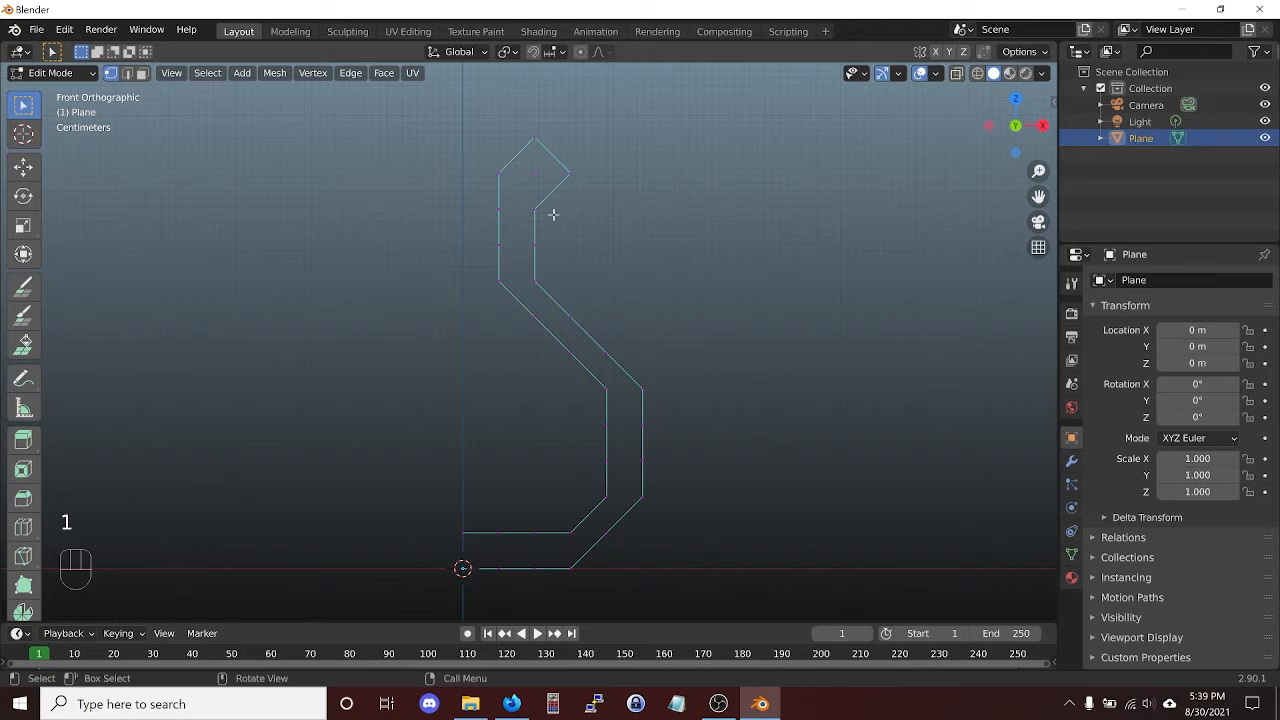
{"action": "left_click", "coordinate": [527, 170]}
{"action": "key", "text": "x"}
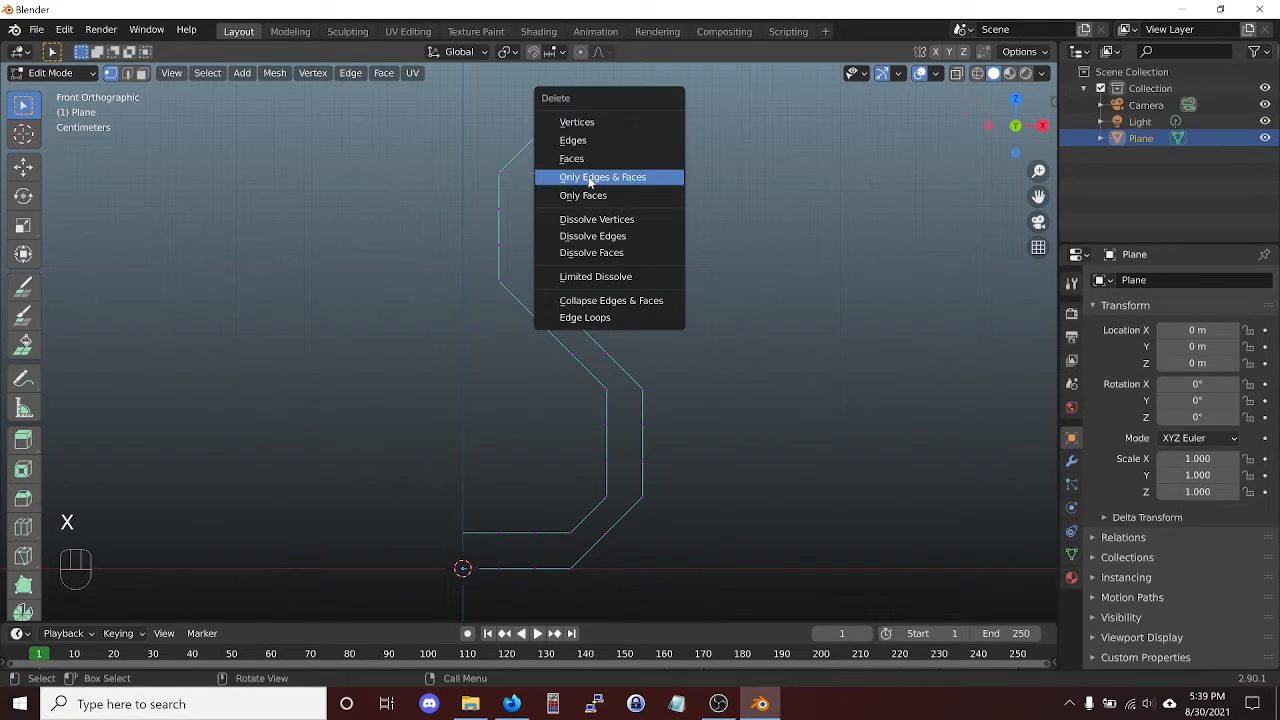
{"action": "left_click", "coordinate": [581, 123]}
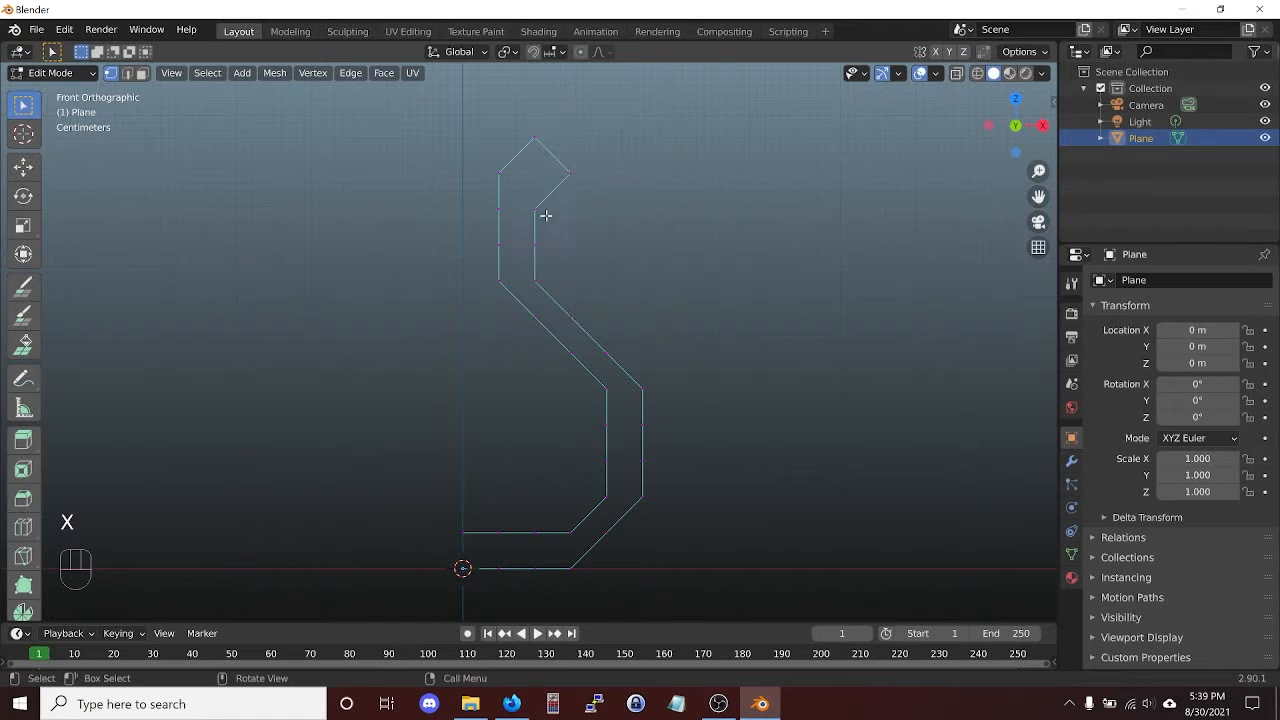
{"action": "key", "text": "Tab"}
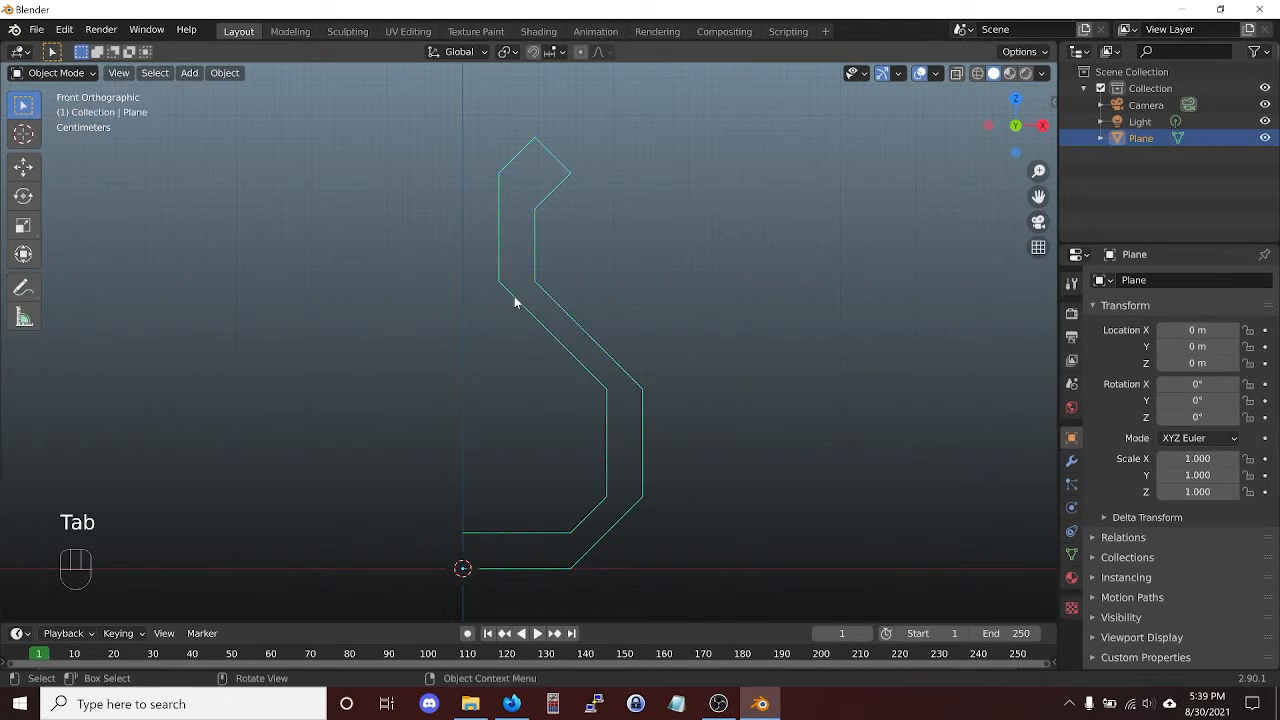
{"action": "key", "text": "Tab"}
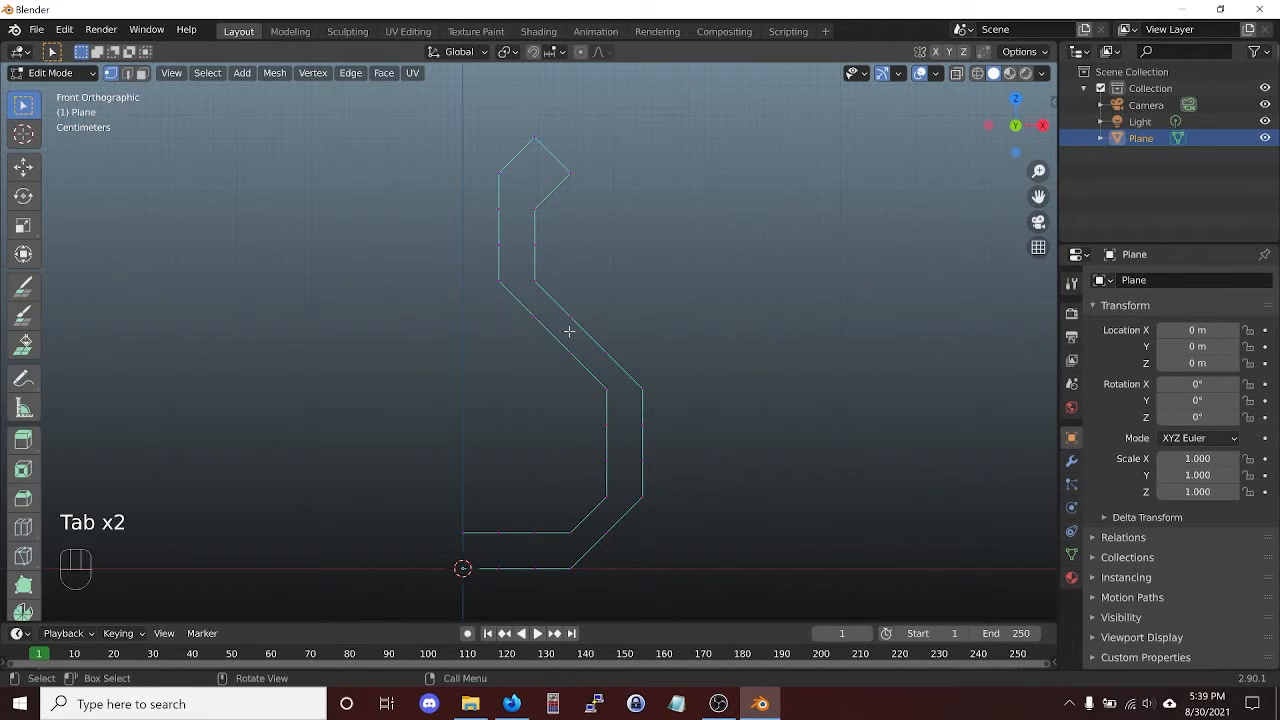
- Select the whole outline and Spin it about 285° around the Z axis in 12 steps
{"action": "key", "text": "2"}
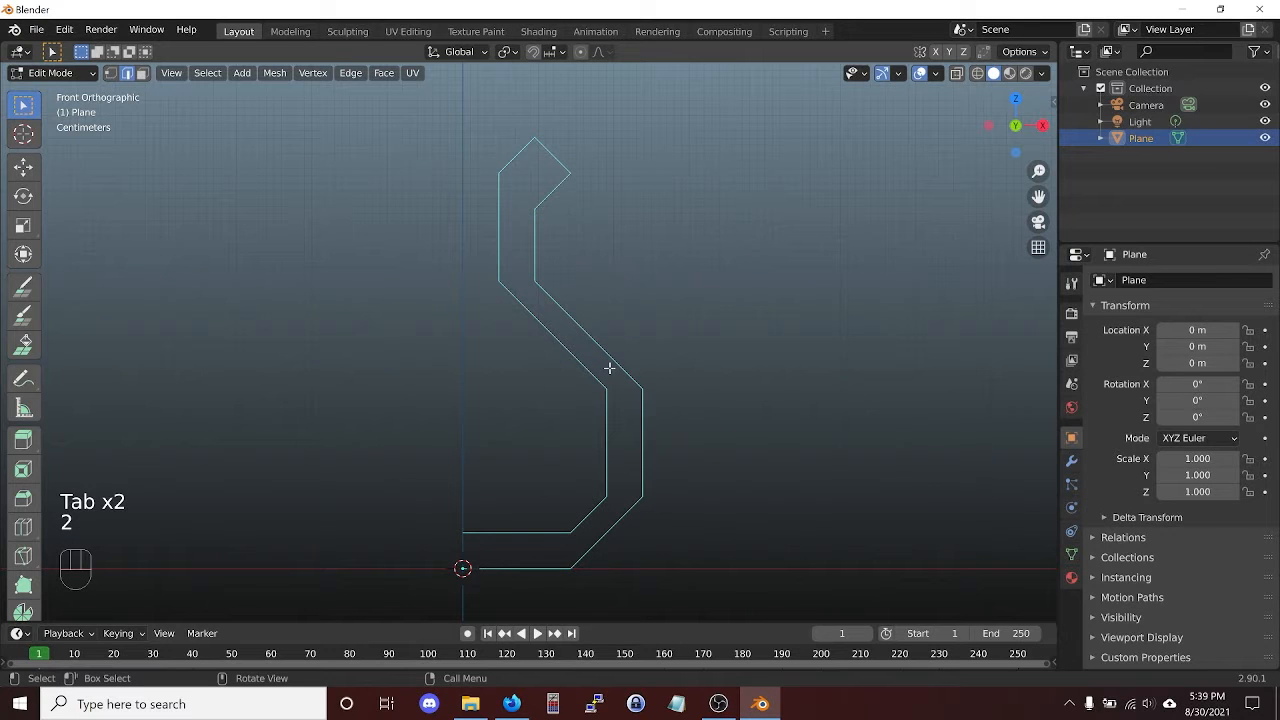
{"action": "middle_click_drag", "start_coordinate": [609, 369], "coordinate": [504, 381]}
{"action": "key", "text": "a"}
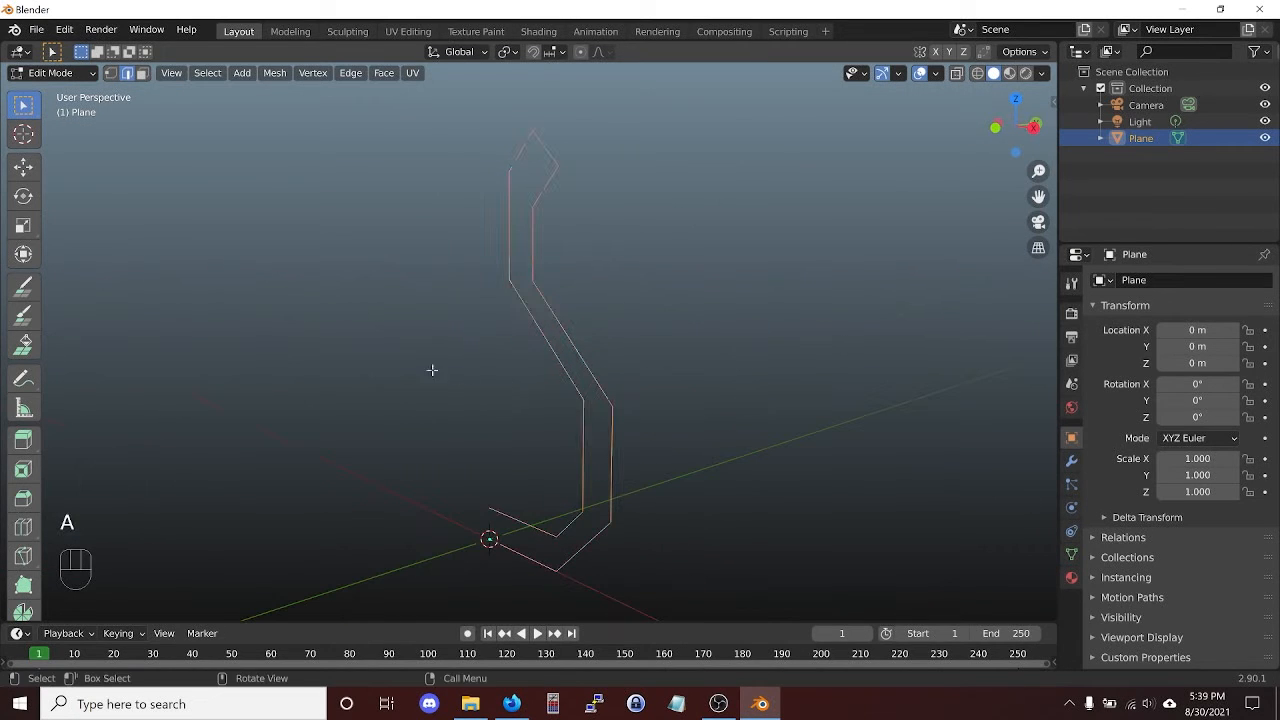
{"action": "scroll", "coordinate": [10, 470], "scroll_direction": "down", "scroll_amount": 4}
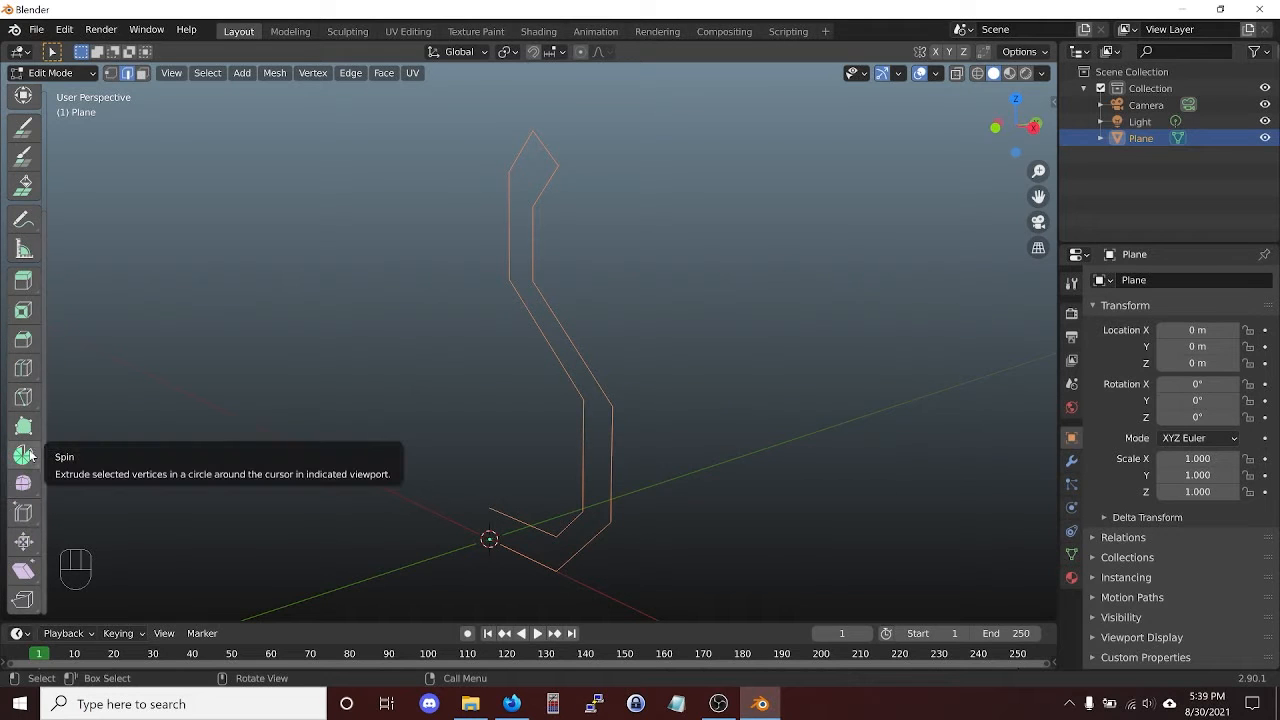
{"action": "left_click", "coordinate": [28, 455]}
{"action": "left_click", "coordinate": [27, 456]}
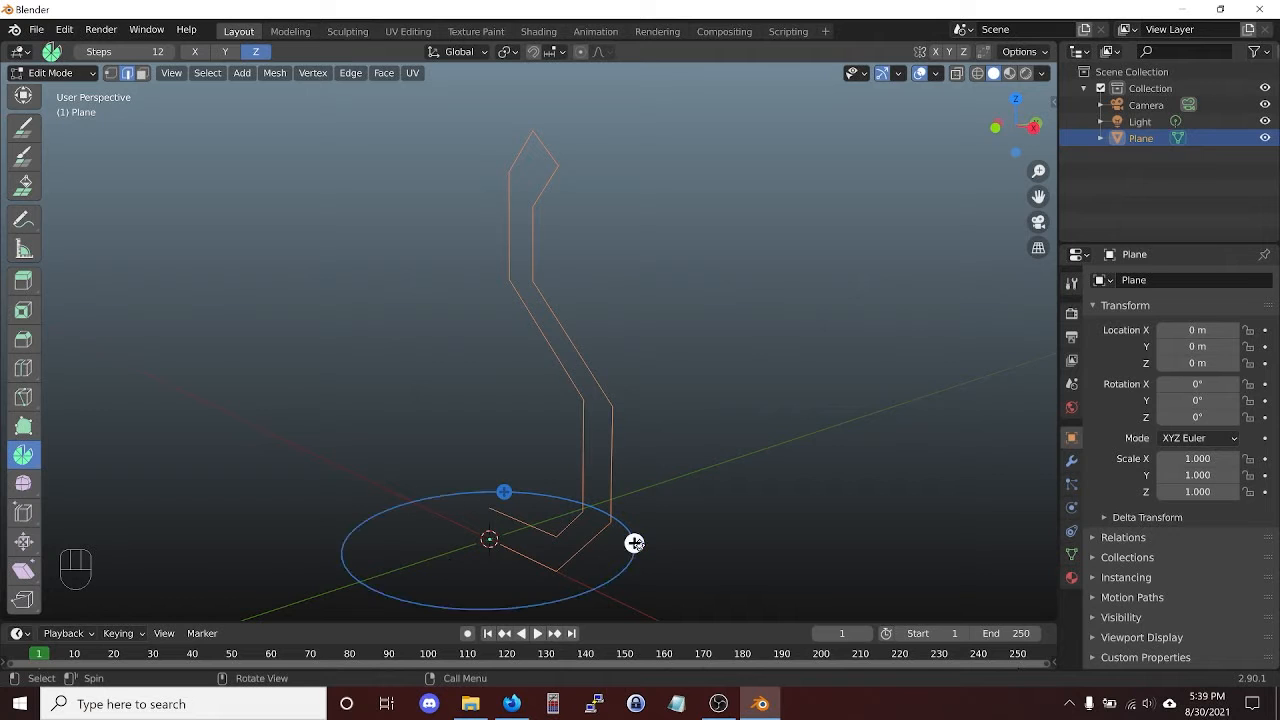
{"action": "left_click_drag", "start_coordinate": [634, 543], "coordinate": [585, 451]}
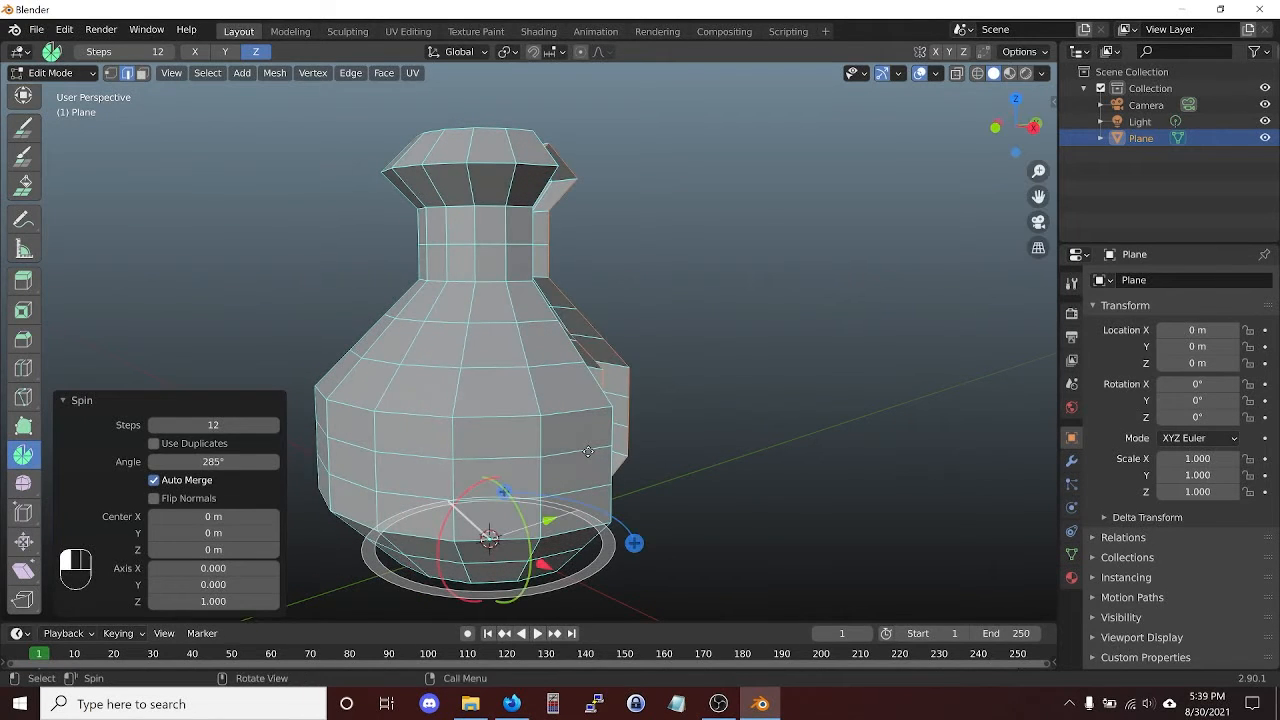
- Set the spin's angle to 360° and its steps to 20 to close the vase all the way round
{"action": "left_click", "coordinate": [196, 461]}
{"action": "type", "text": "365"}
{"action": "key", "text": "BackSpace"}
{"action": "key", "text": "BackSpace"}
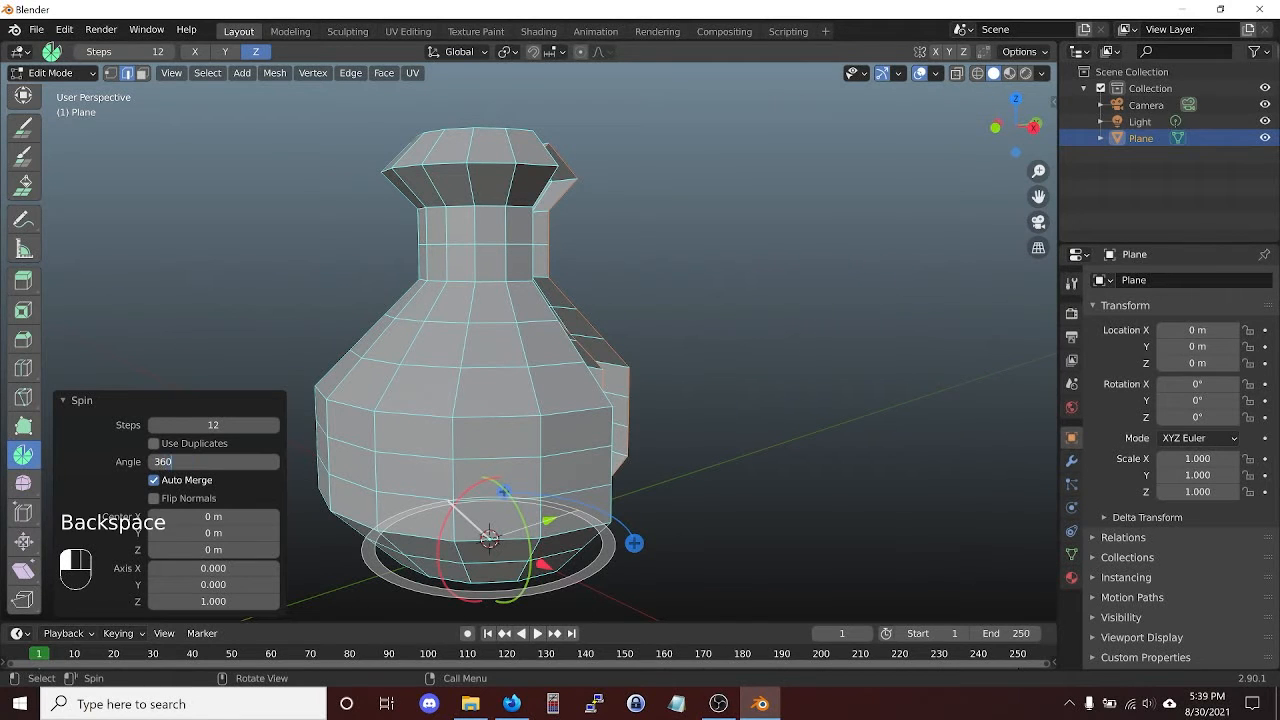
{"action": "key", "text": "Return"}
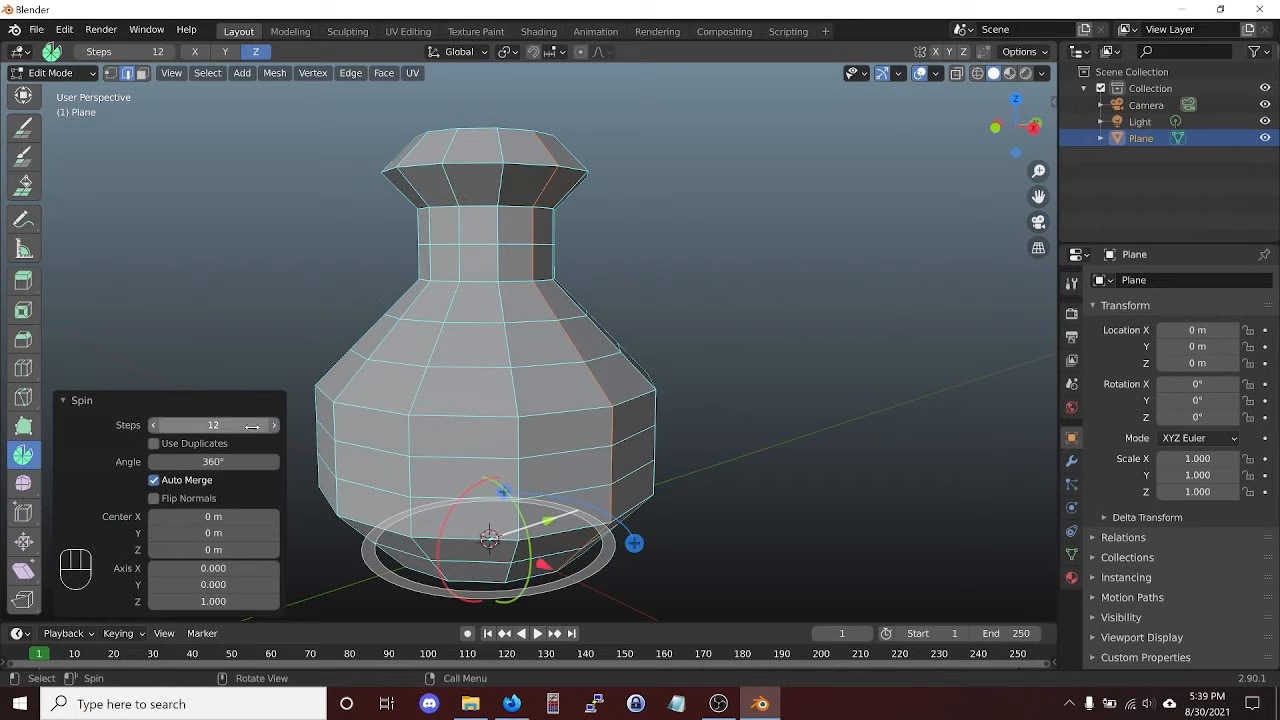
{"action": "left_click", "coordinate": [250, 427]}
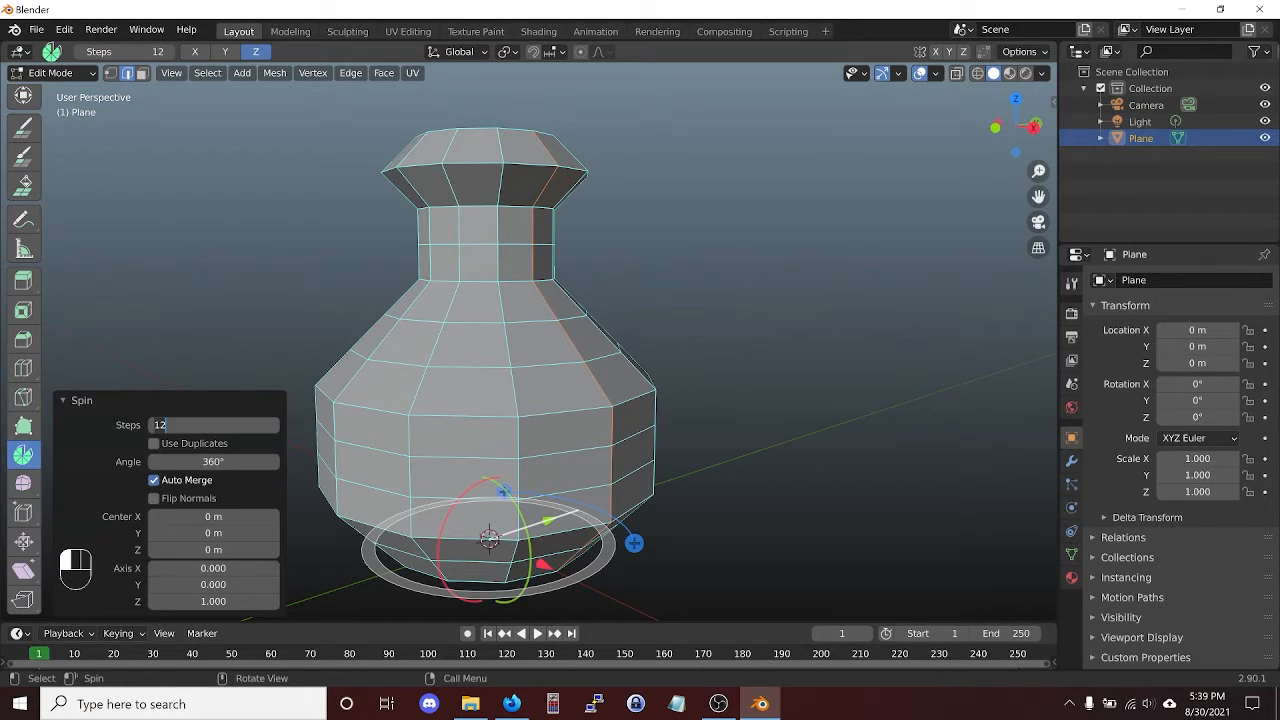
{"action": "type", "text": "20"}
{"action": "key", "text": "Return"}
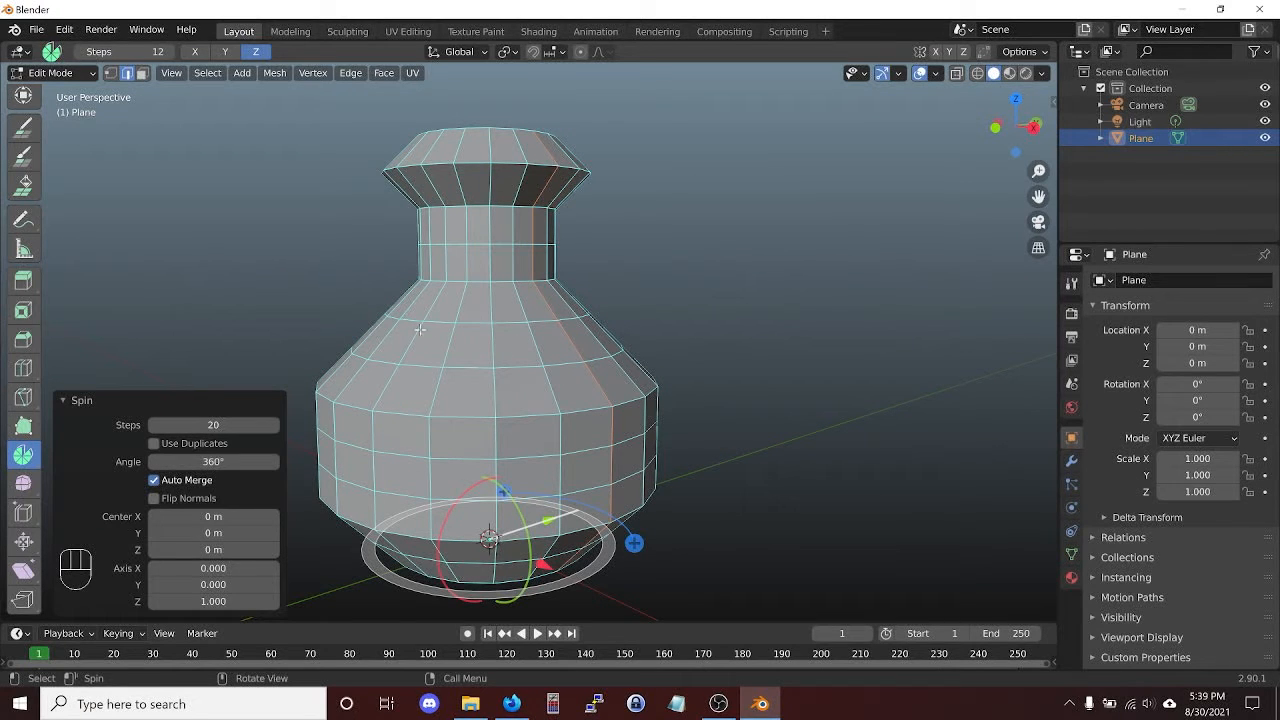
{"action": "middle_click_drag", "start_coordinate": [420, 330], "coordinate": [746, 407]}
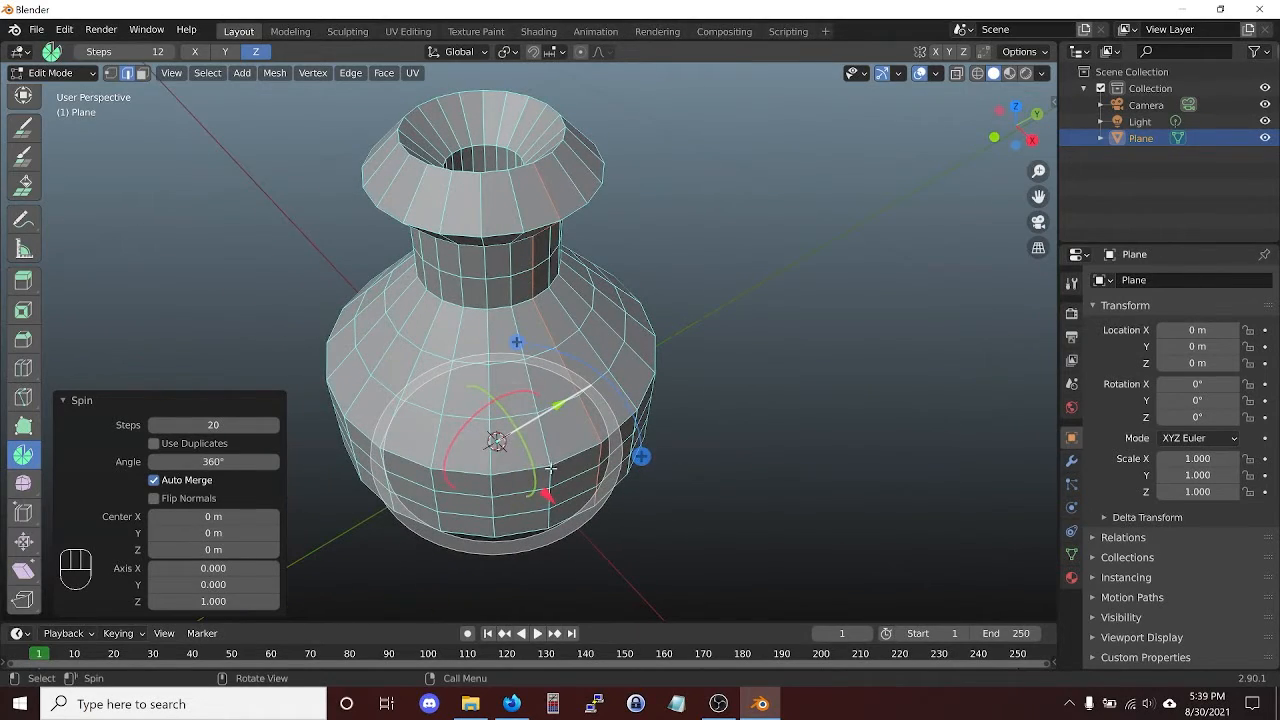
- Switch from the Spin tool to the Select Box tool and inspect the spun vase from several angles
{"action": "middle_click_drag", "start_coordinate": [749, 471], "coordinate": [598, 302]}
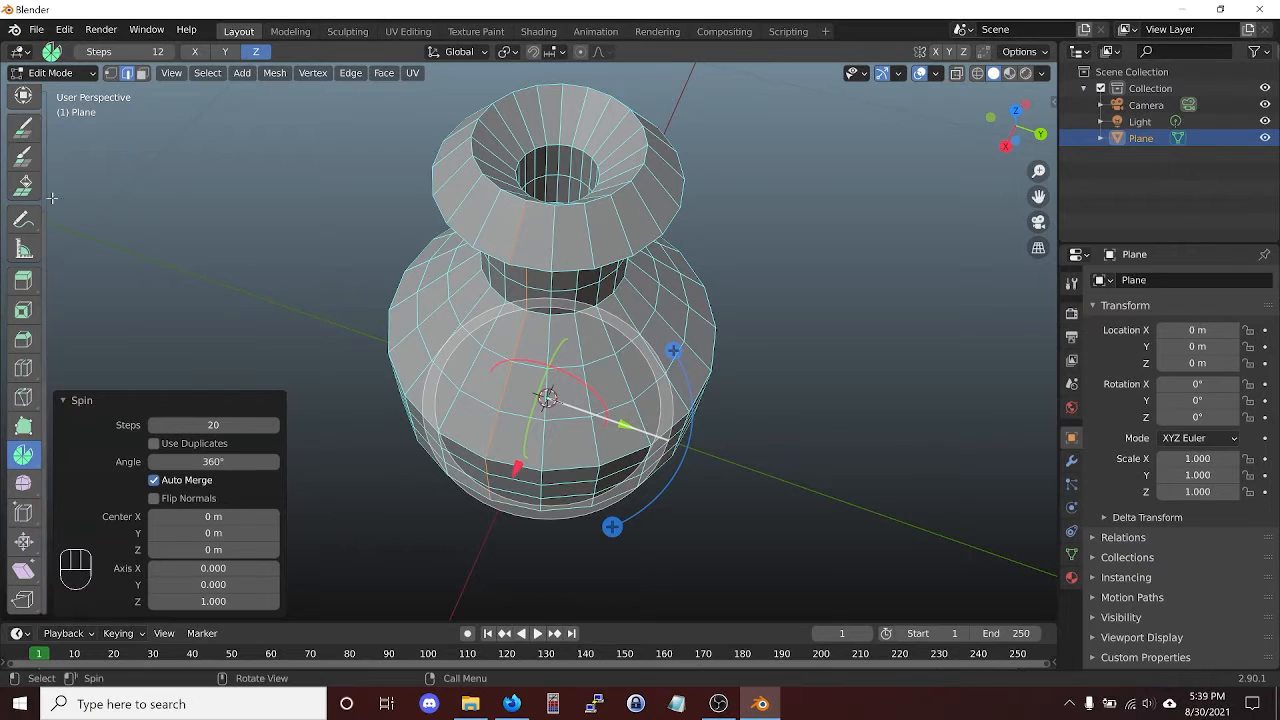
{"action": "scroll", "coordinate": [24, 200], "scroll_direction": "up", "scroll_amount": 5}
{"action": "left_click", "coordinate": [24, 104]}
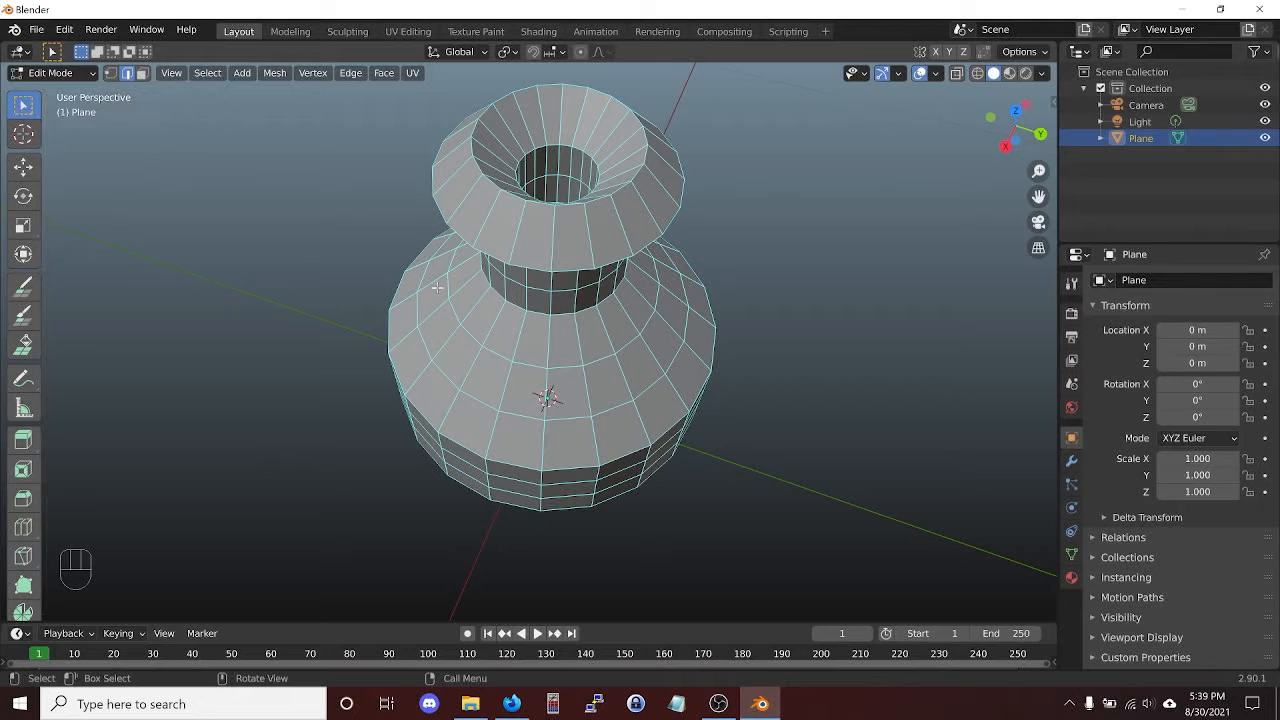
{"action": "scroll", "coordinate": [545, 284], "scroll_direction": "down", "scroll_amount": 2}
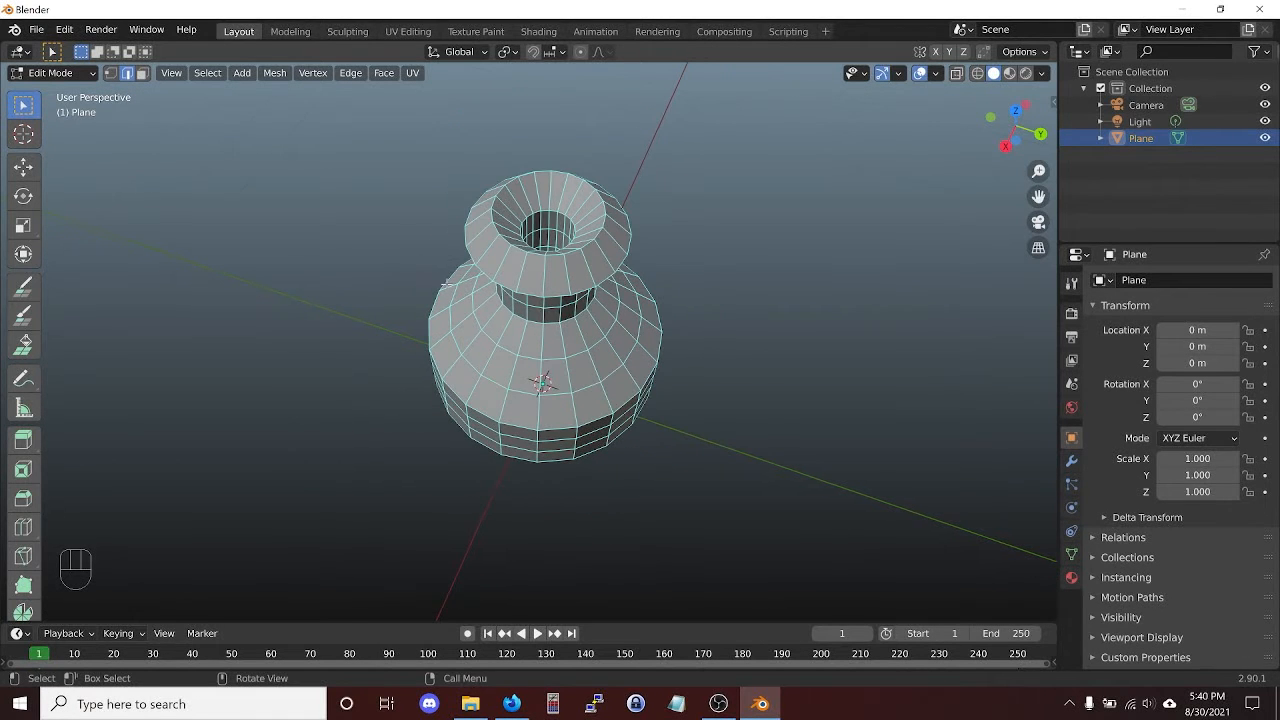
{"action": "mouse_move", "coordinate": [453, 289]}
{"action": "middle_mouse_down"}
{"action": "mouse_move", "coordinate": [543, 394]}
{"action": "mouse_move", "coordinate": [443, 266]}
{"action": "middle_mouse_up"}
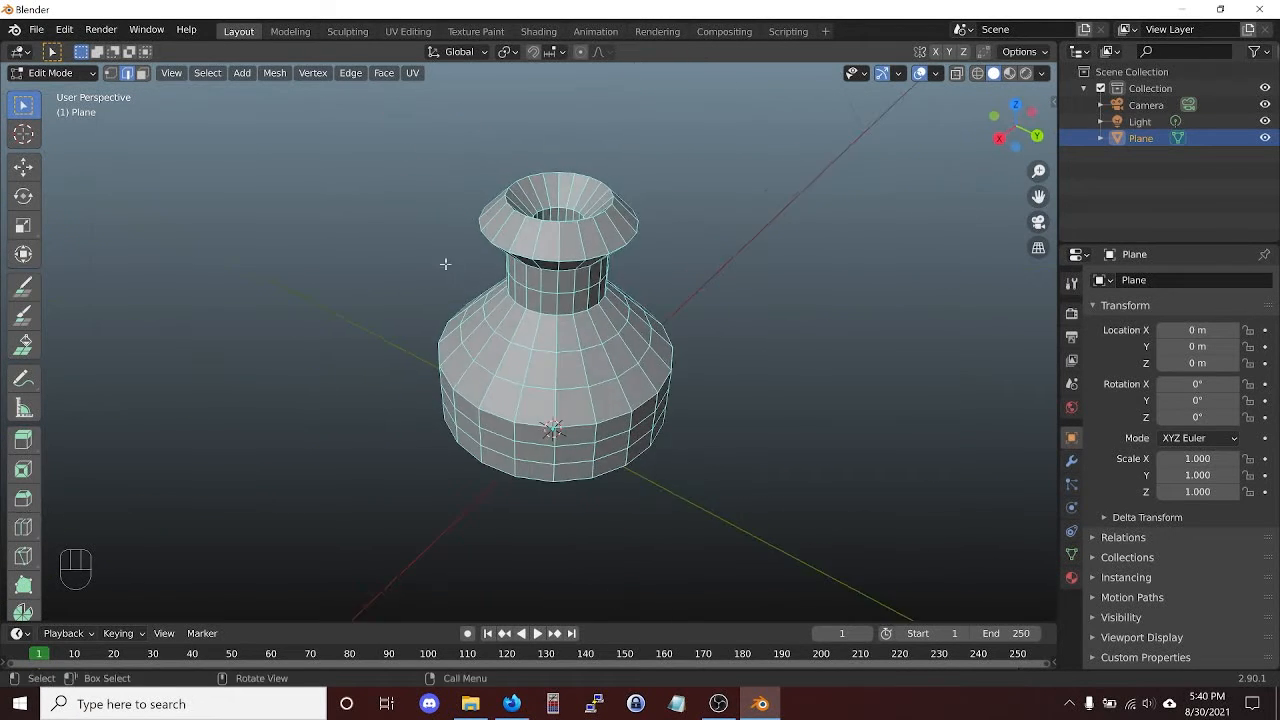
{"action": "middle_click_drag", "start_coordinate": [598, 356], "coordinate": [560, 346]}
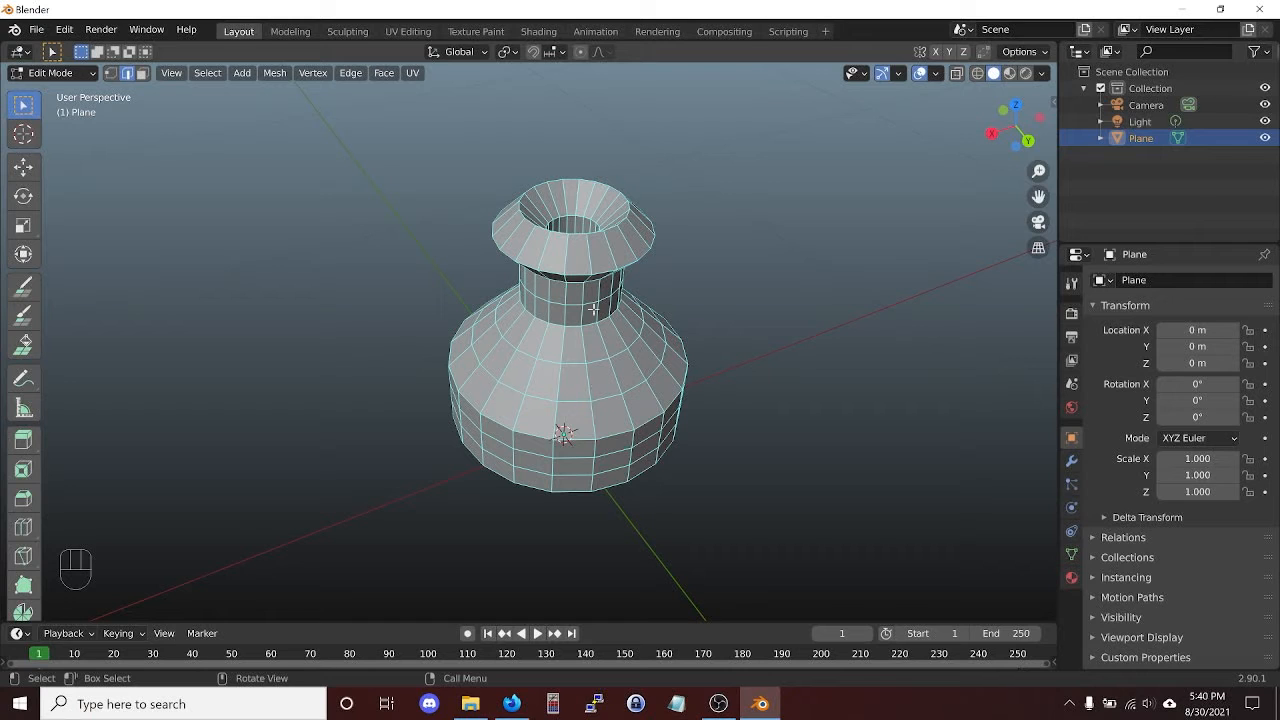
{"action": "middle_click_drag", "start_coordinate": [560, 324], "coordinate": [604, 356]}
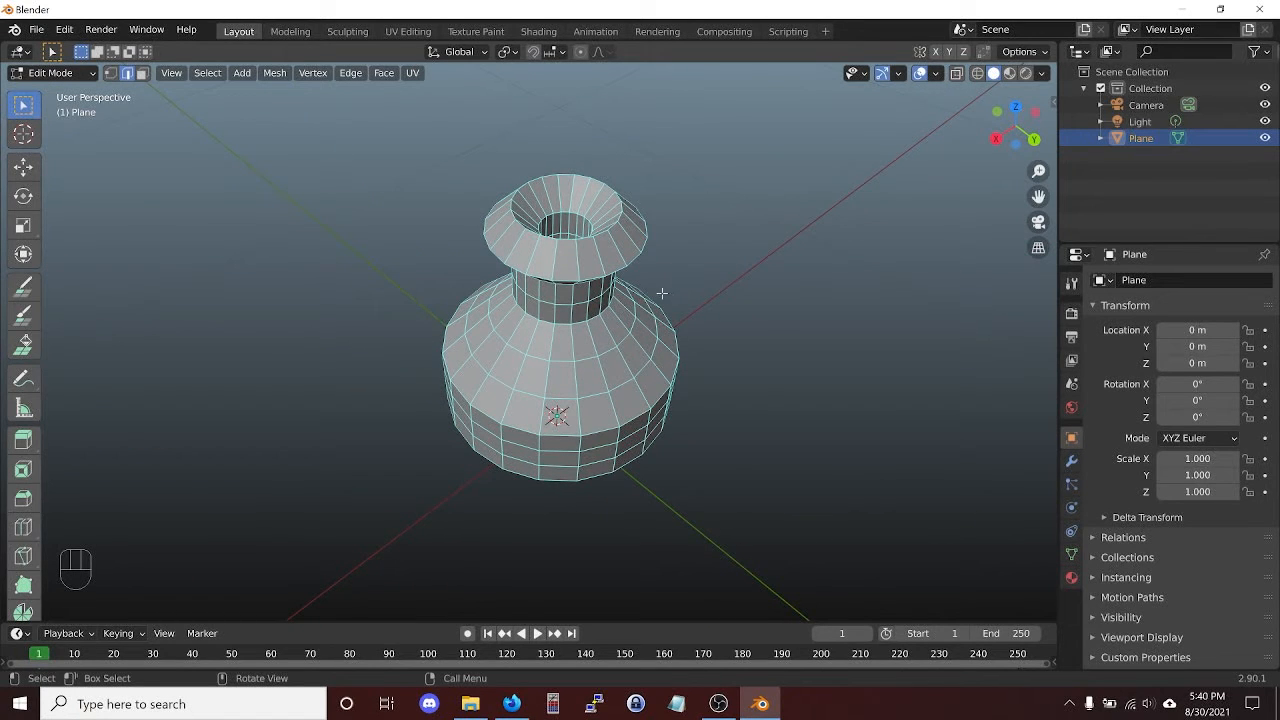
{"action": "middle_click_drag", "start_coordinate": [637, 477], "coordinate": [596, 480]}
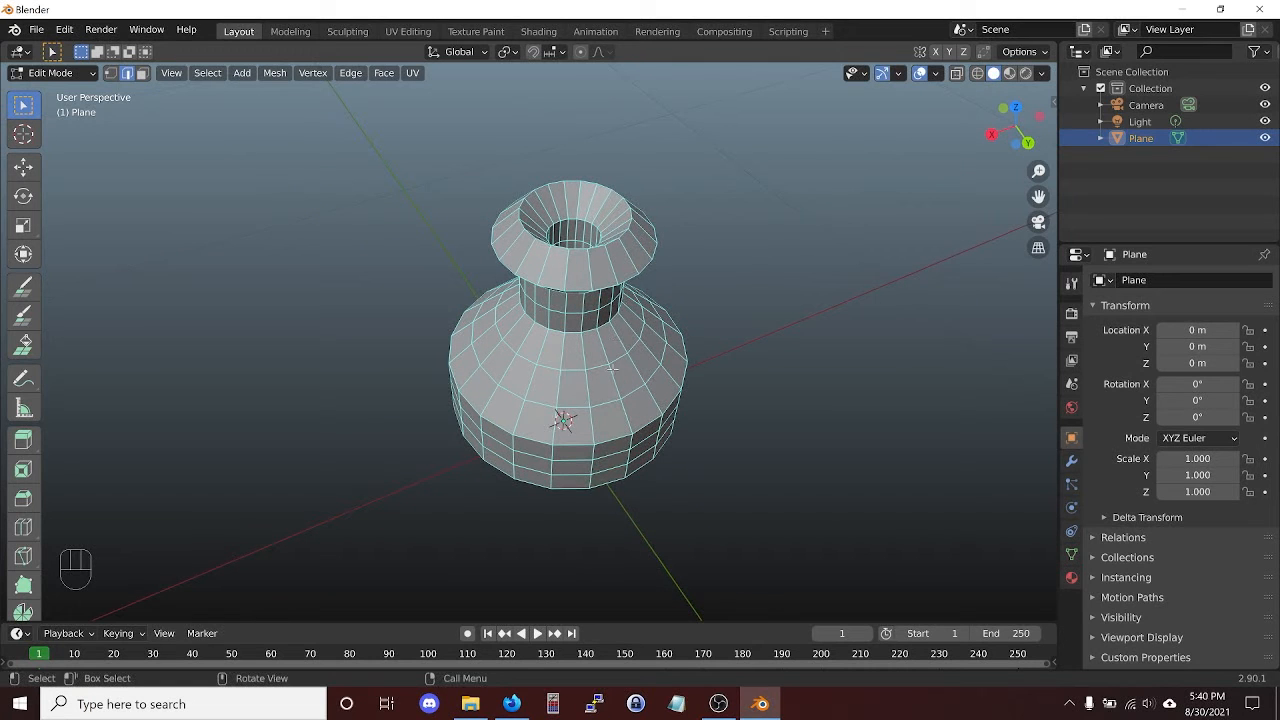
{"action": "middle_click_drag", "start_coordinate": [612, 370], "coordinate": [677, 369]}
- Select the whole vase mesh in vertex mode and merge its overlapping vertices by distance at 0.0001 m
{"action": "key", "text": "a"}
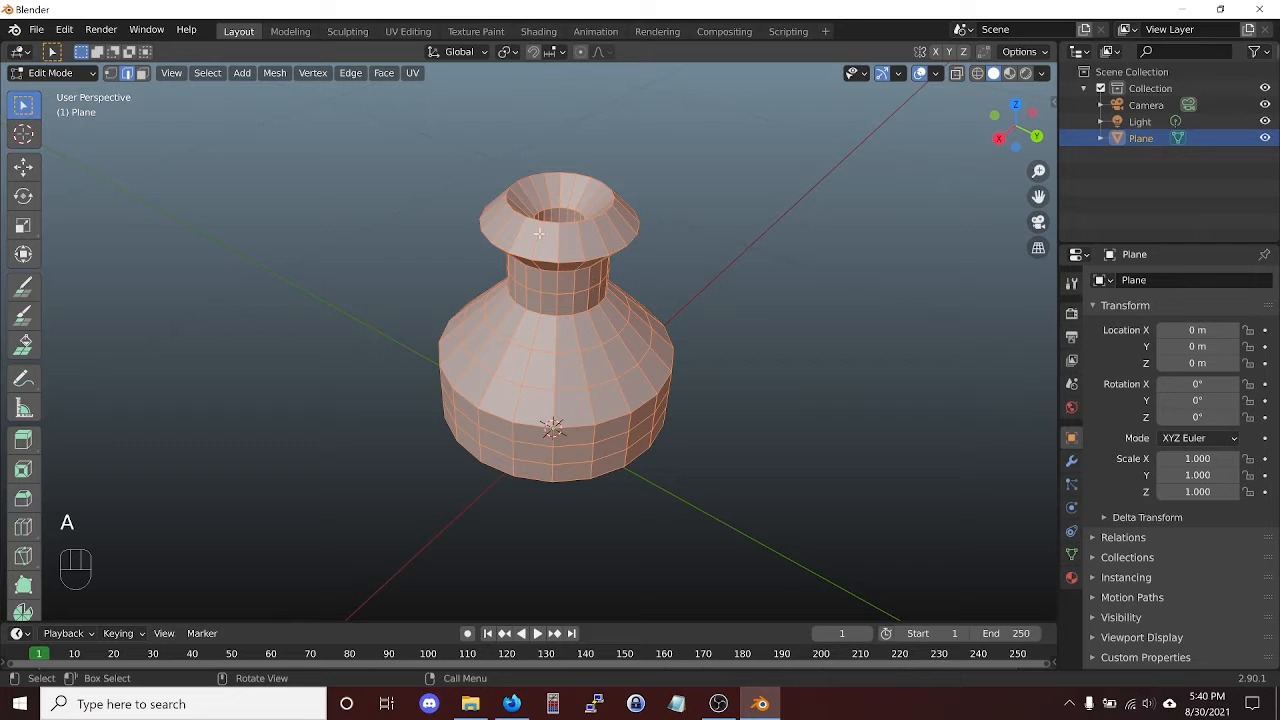
{"action": "key", "text": "1"}
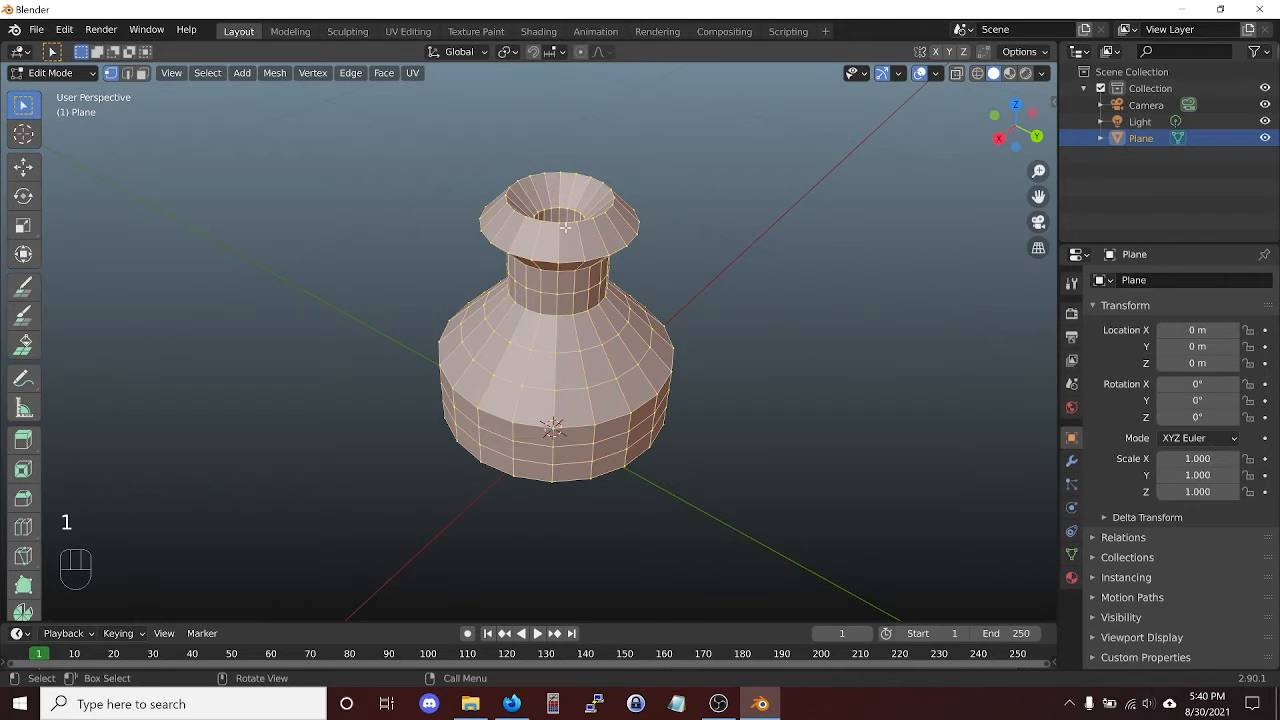
{"action": "right_click", "coordinate": [565, 228]}
{"action": "left_click", "coordinate": [607, 547]}
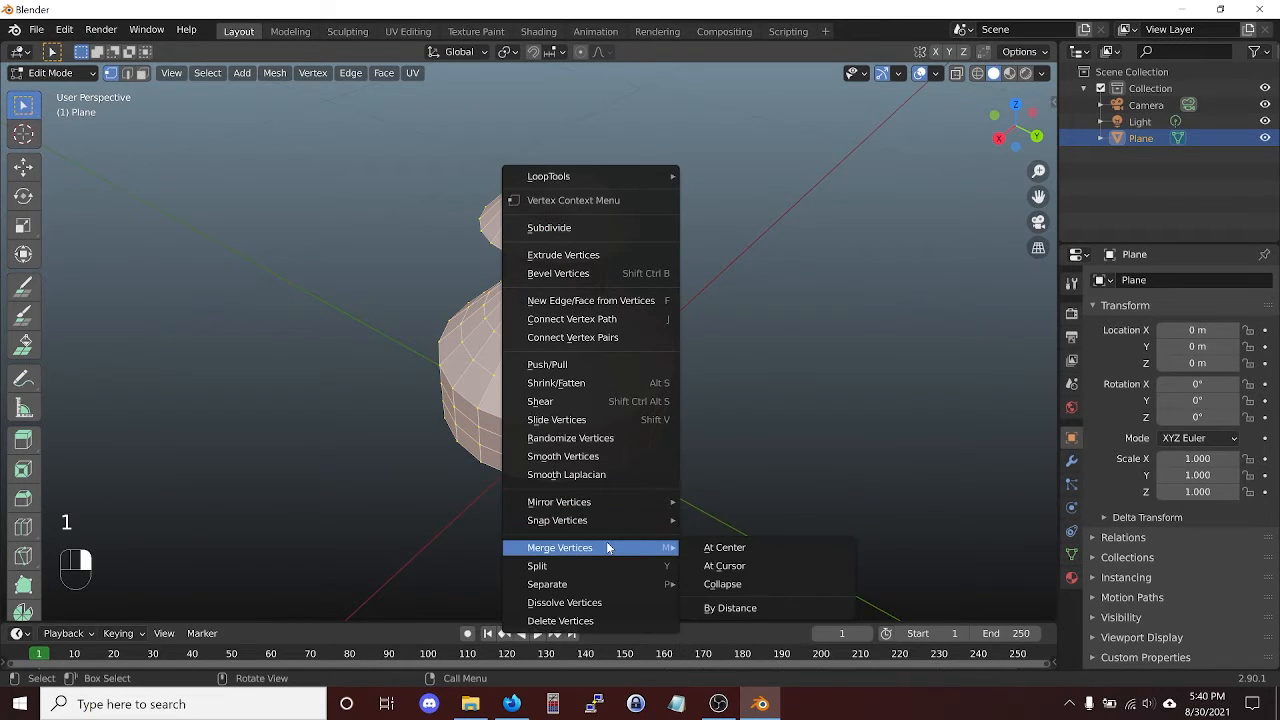
{"action": "left_click", "coordinate": [738, 606]}
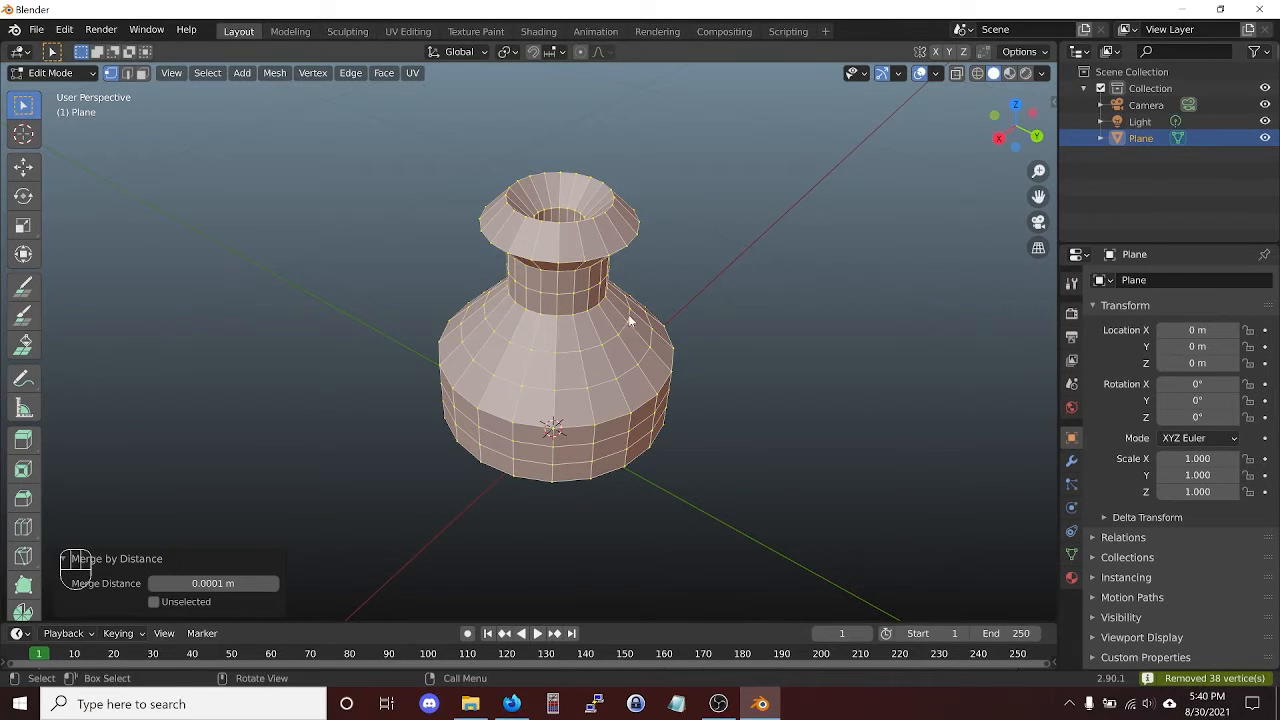
- Recalculate the normals of the entire vase mesh to face outward and check the shading inside the mouth and around the body
{"action": "scroll", "coordinate": [591, 221], "scroll_direction": "up", "scroll_amount": 2}
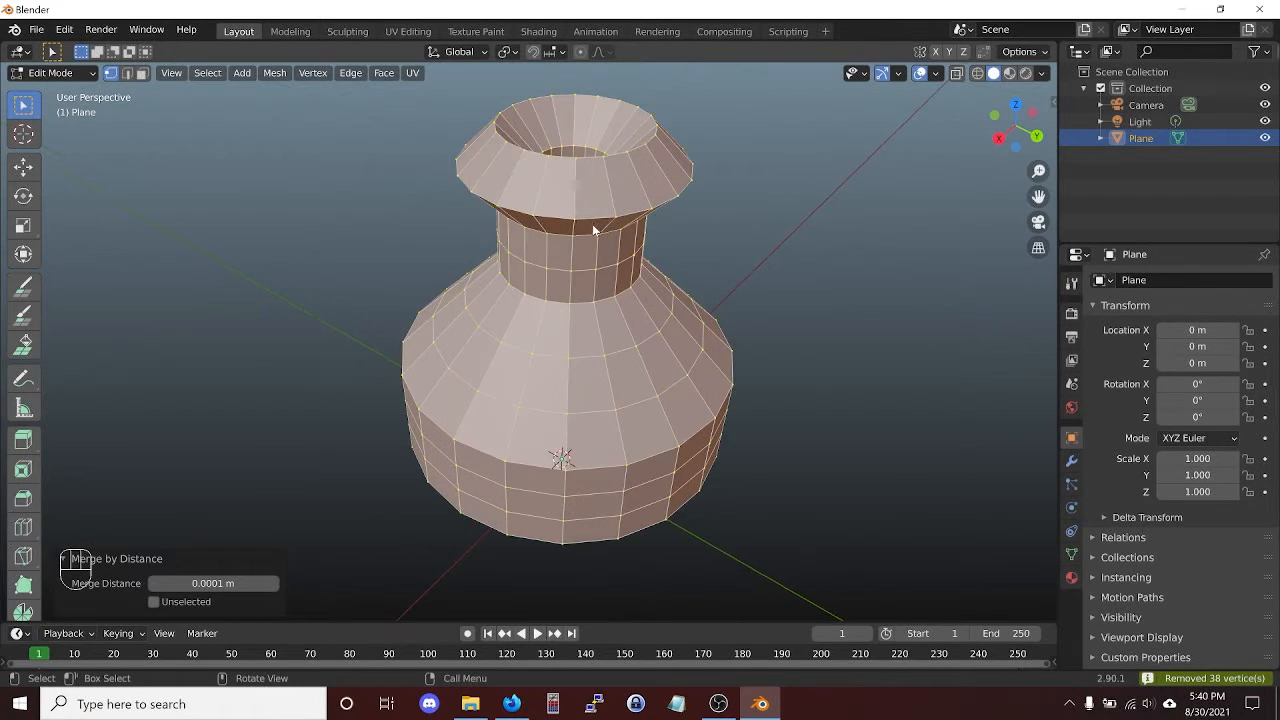
{"action": "middle_click_drag", "start_coordinate": [592, 224], "coordinate": [572, 252]}
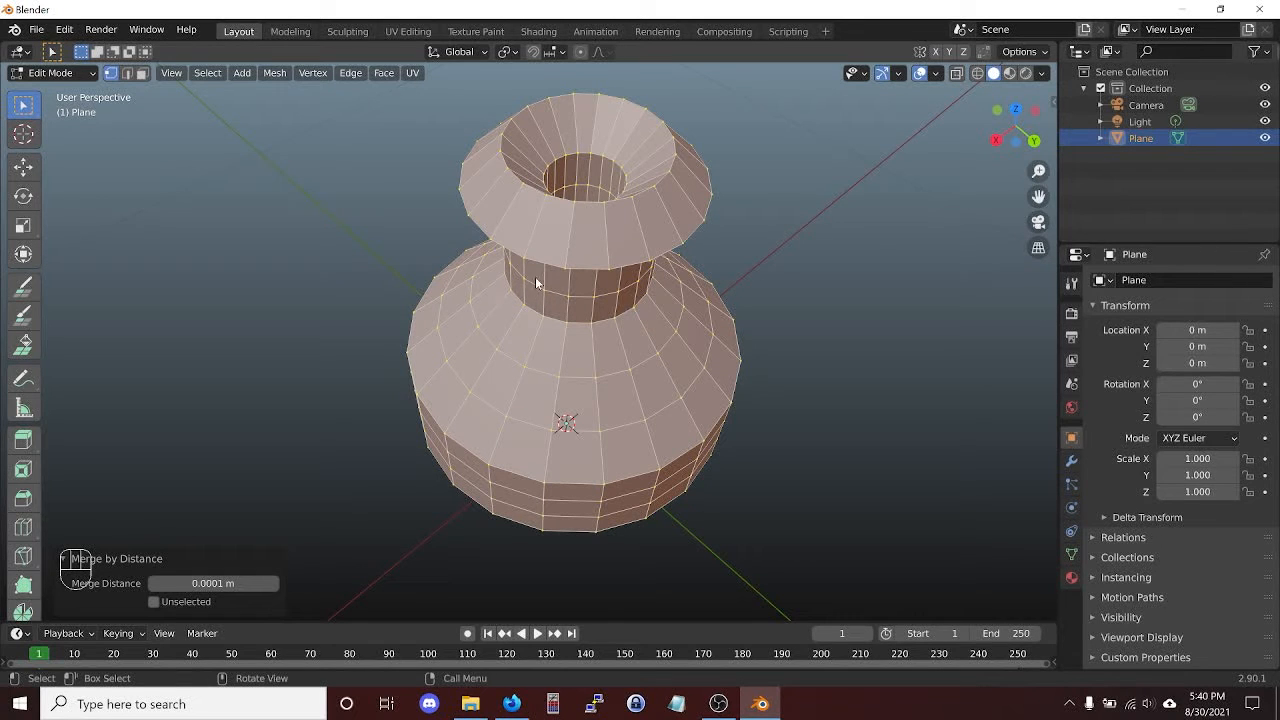
{"action": "key", "text": "shift+n"}
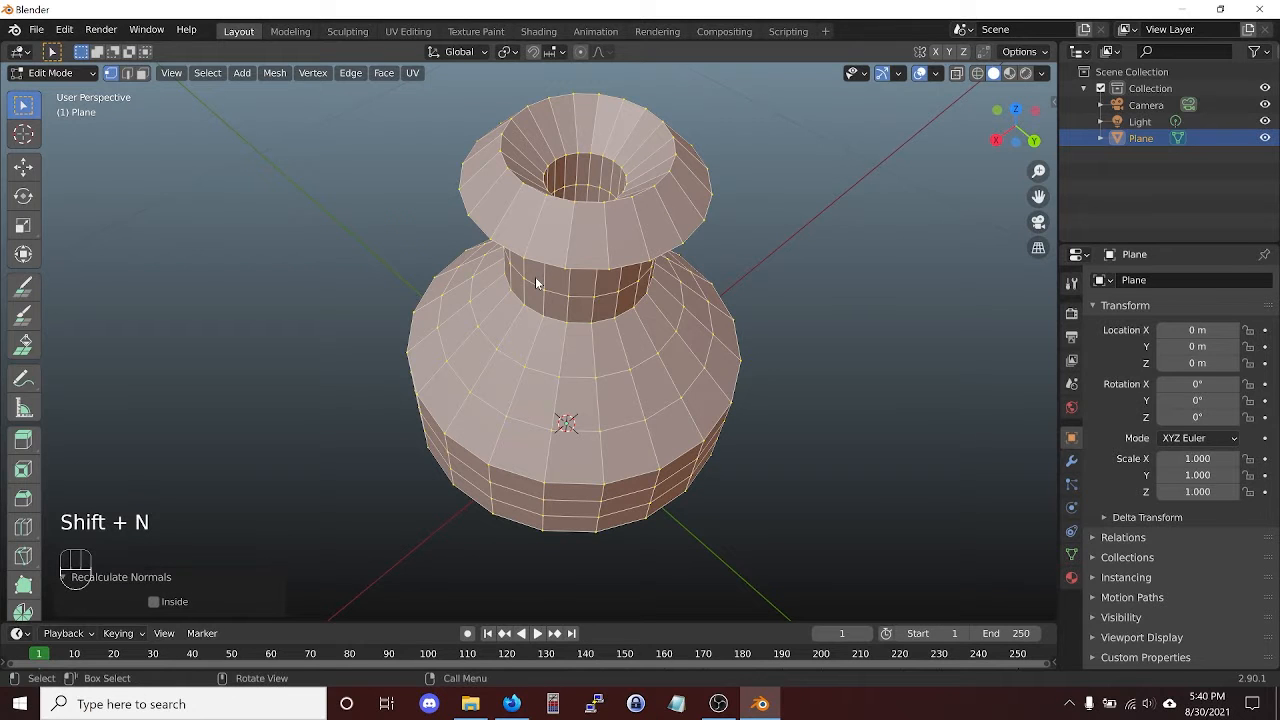
{"action": "middle_click_drag", "start_coordinate": [623, 333], "coordinate": [646, 394]}
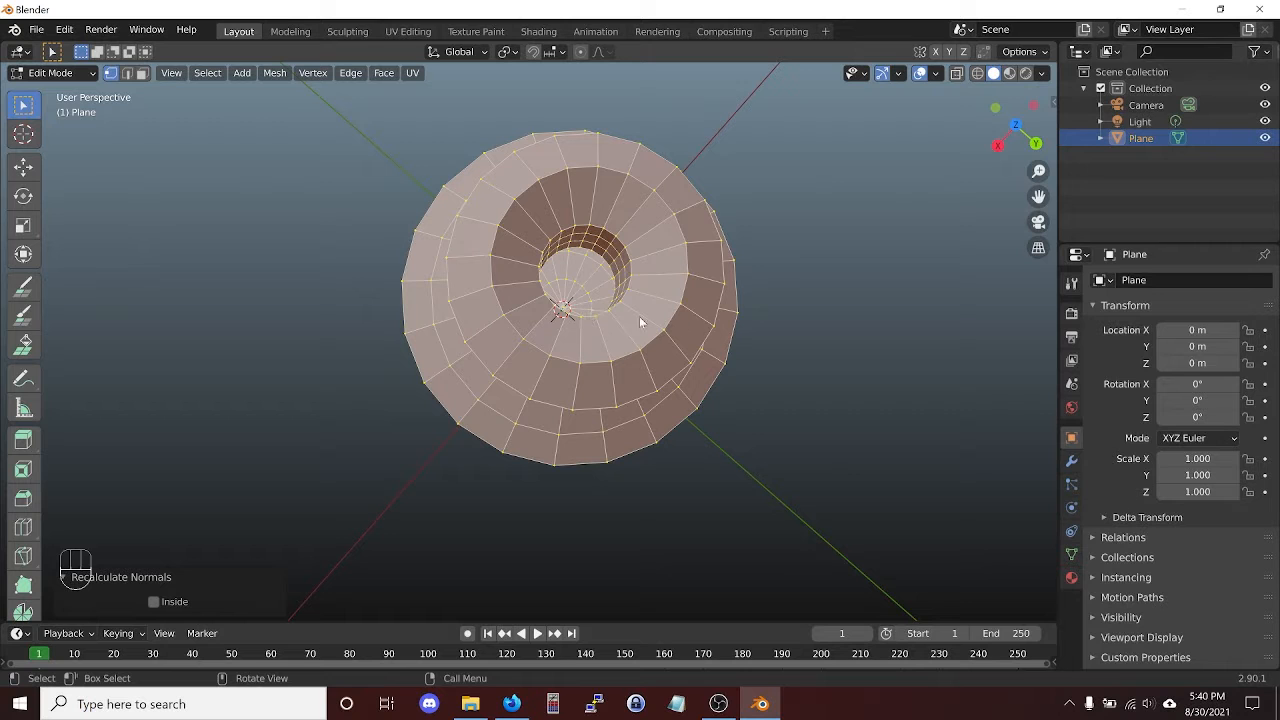
{"action": "middle_click_drag", "start_coordinate": [624, 246], "coordinate": [540, 206]}
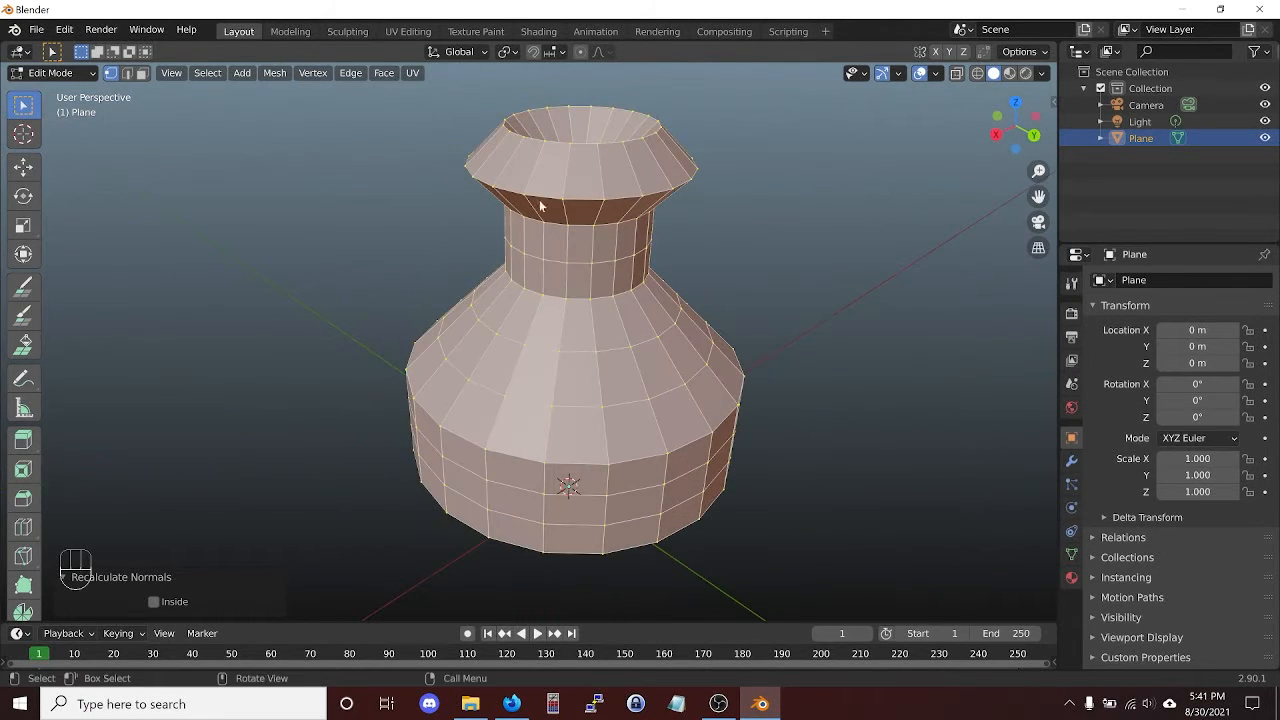
{"action": "middle_click_drag", "start_coordinate": [658, 256], "coordinate": [674, 280]}
{"action": "middle_click_drag", "start_coordinate": [591, 183], "coordinate": [658, 194]}
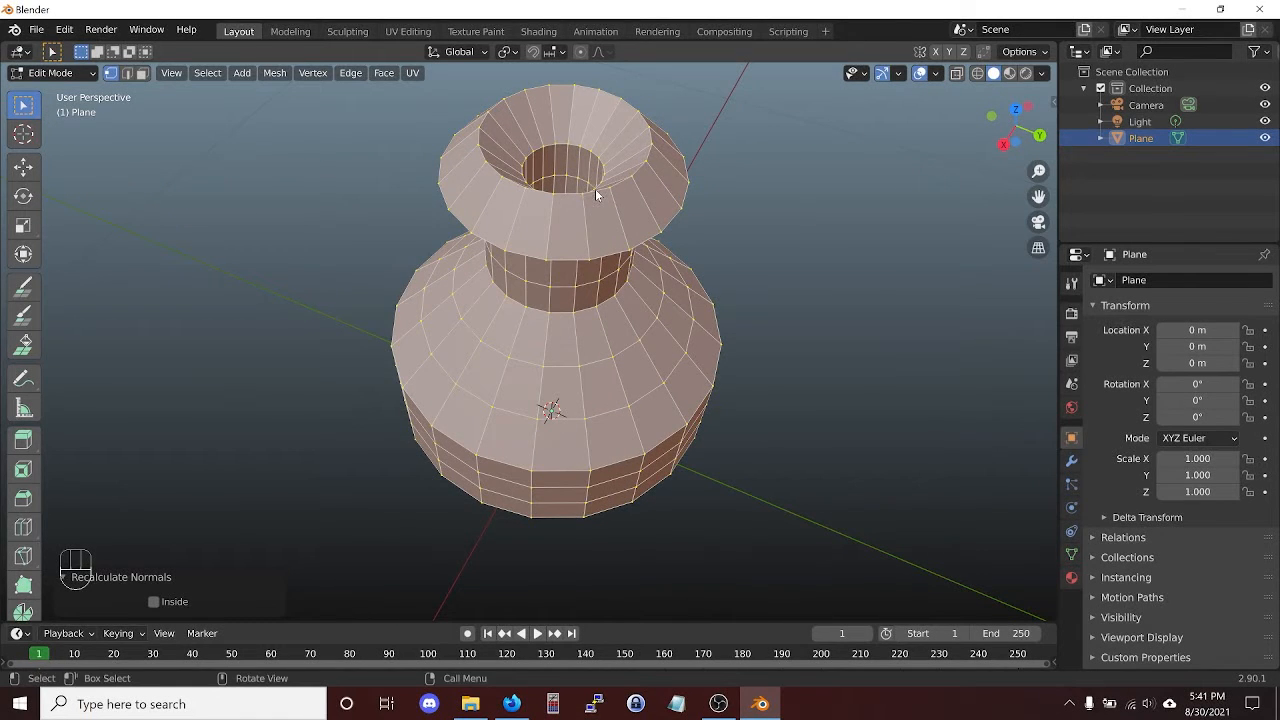
- Clear the selection and try to select the mouth opening and upper rim loops in vertex mode
{"action": "key", "text": "alt+a"}
{"action": "middle_click_drag", "start_coordinate": [628, 284], "coordinate": [656, 381]}
{"action": "middle_click_drag", "start_coordinate": [576, 337], "coordinate": [587, 404]}
{"action": "middle_click_drag", "start_coordinate": [546, 173], "coordinate": [623, 163]}
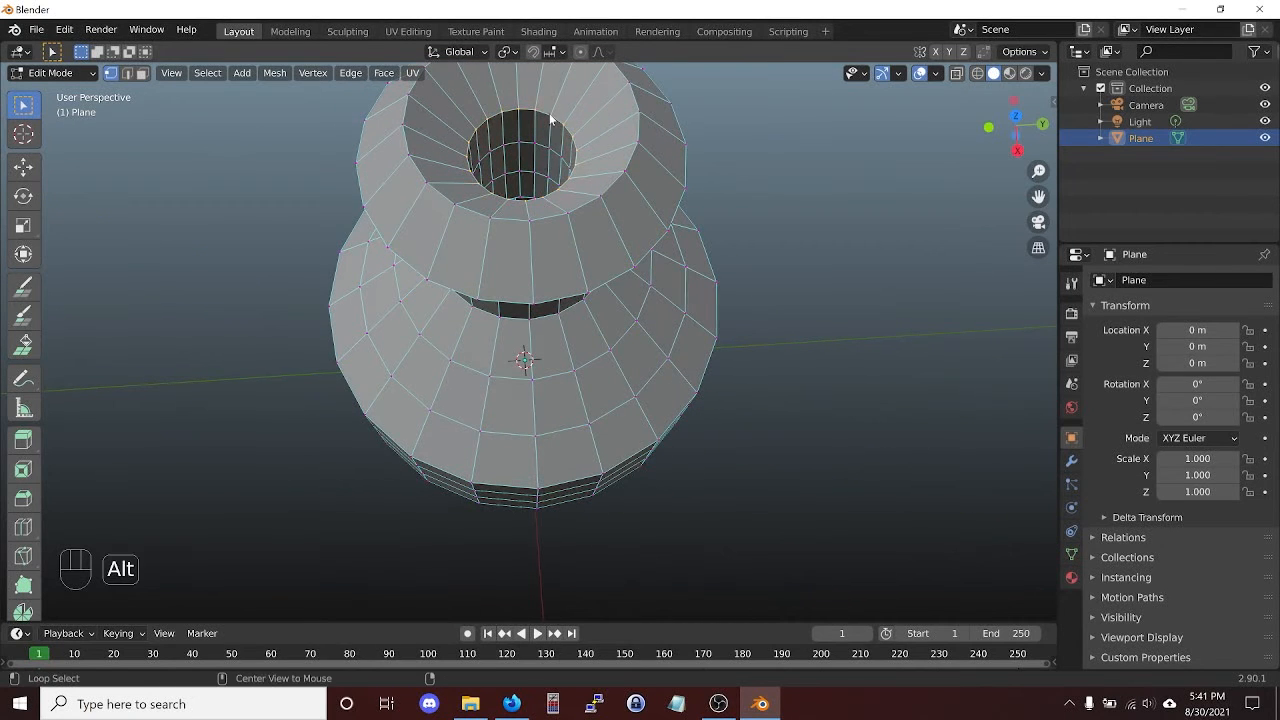
{"action": "left_click", "coordinate": [632, 156], "text": "alt+shift"}
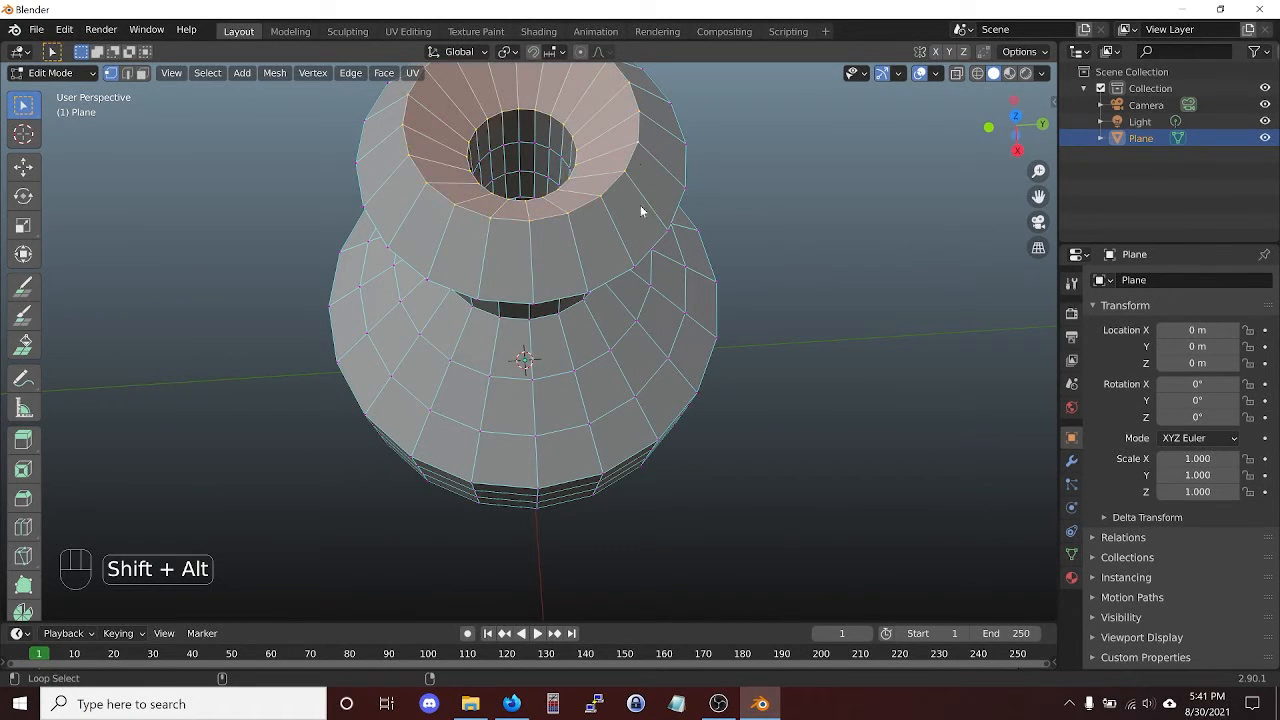
- In edge mode, bevel the mouth opening, upper rim and outer lip edge loops together with a width of about 0.0174 m and 2 segments
{"action": "key", "text": "2"}
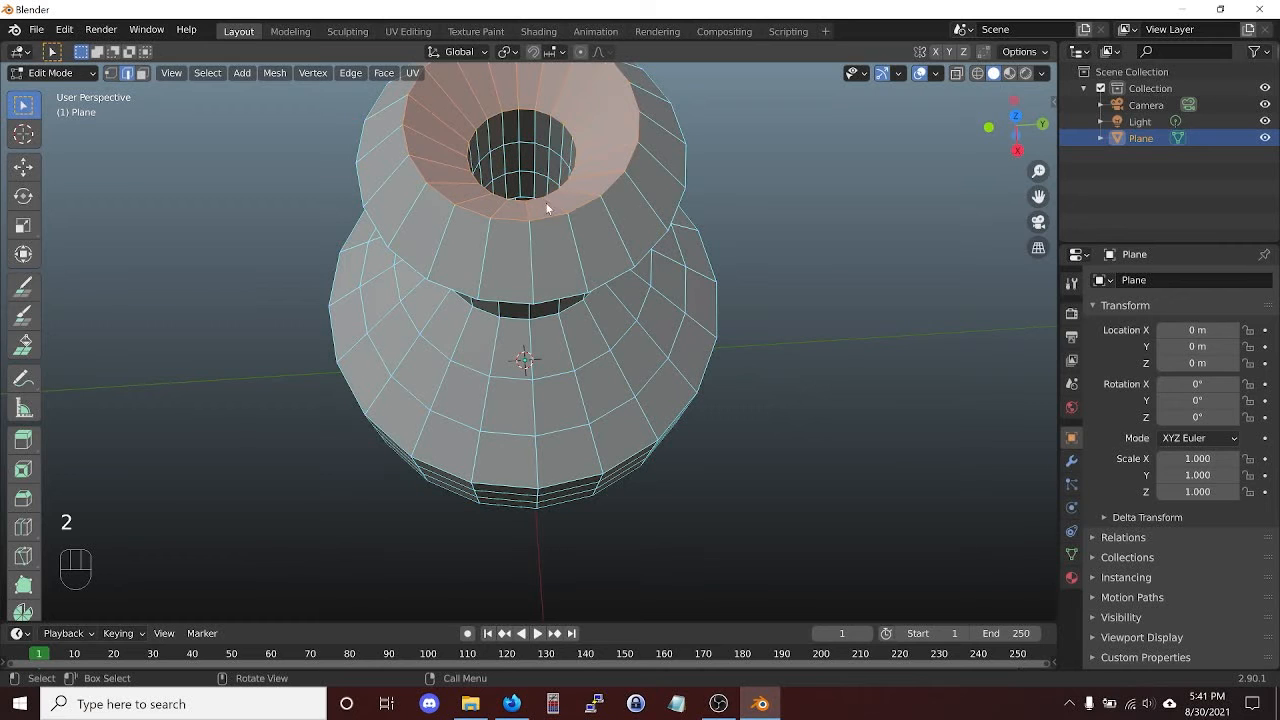
{"action": "left_click", "coordinate": [570, 129]}
{"action": "left_click", "coordinate": [566, 128], "text": "alt"}
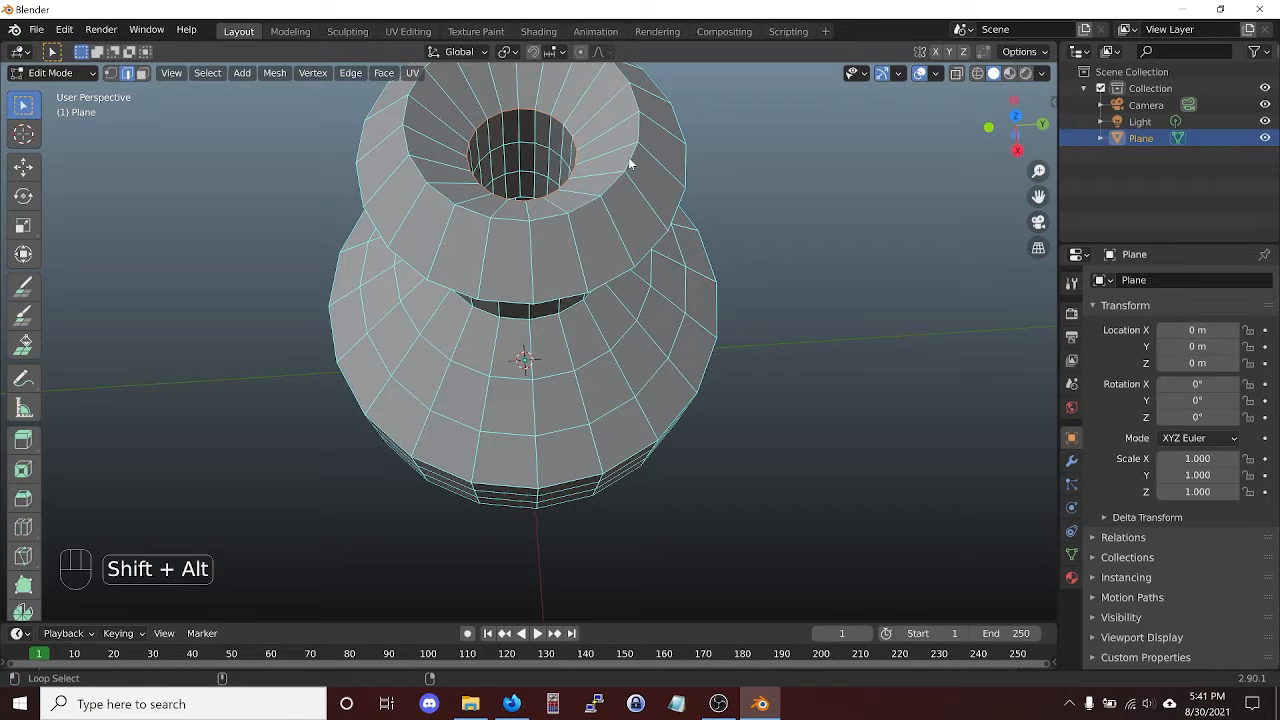
{"action": "left_click", "coordinate": [628, 157], "text": "alt+shift"}
{"action": "middle_click_drag", "start_coordinate": [613, 275], "coordinate": [605, 216]}
{"action": "left_click", "coordinate": [595, 160], "text": "alt+shift"}
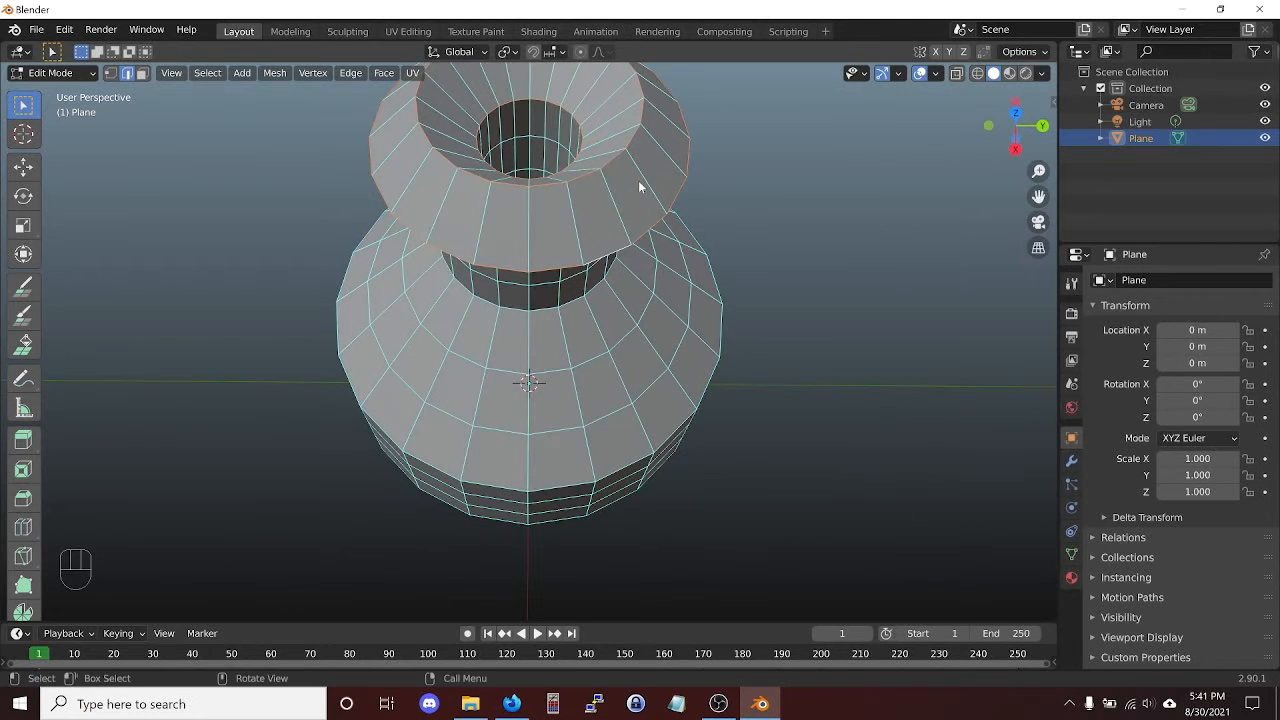
{"action": "key", "text": "ctrl+b"}
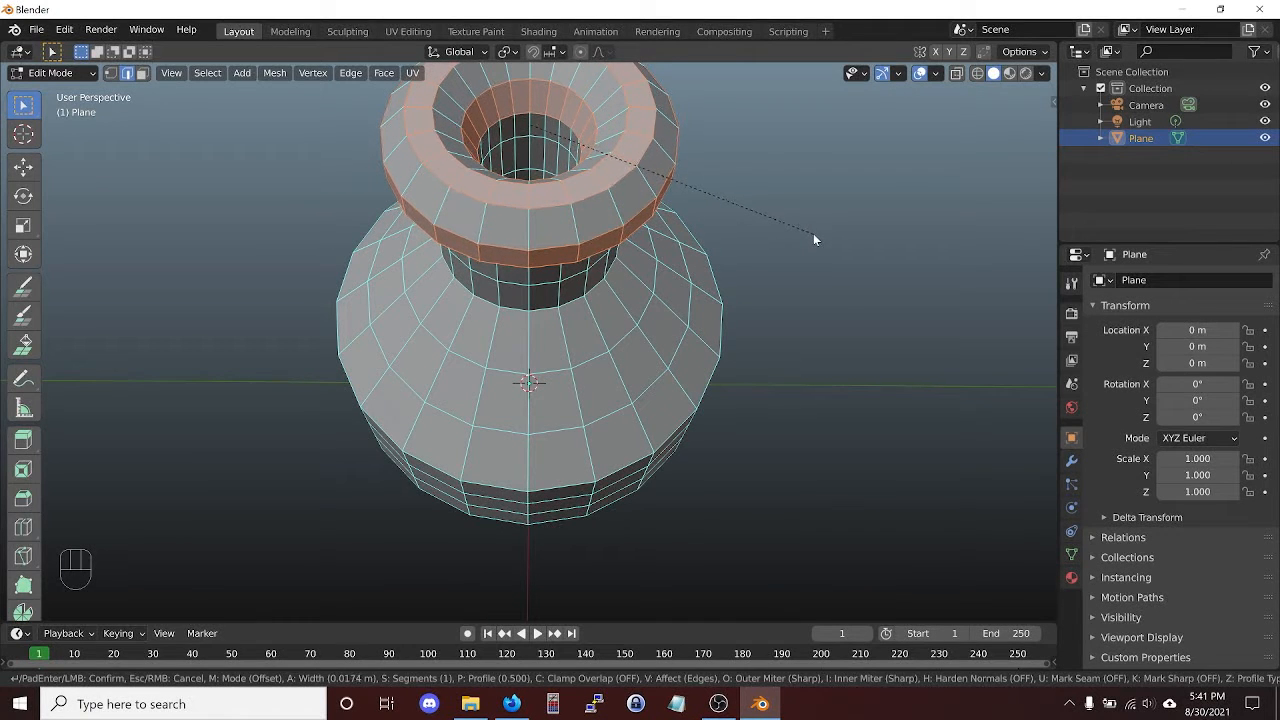
{"action": "left_click", "coordinate": [814, 236]}
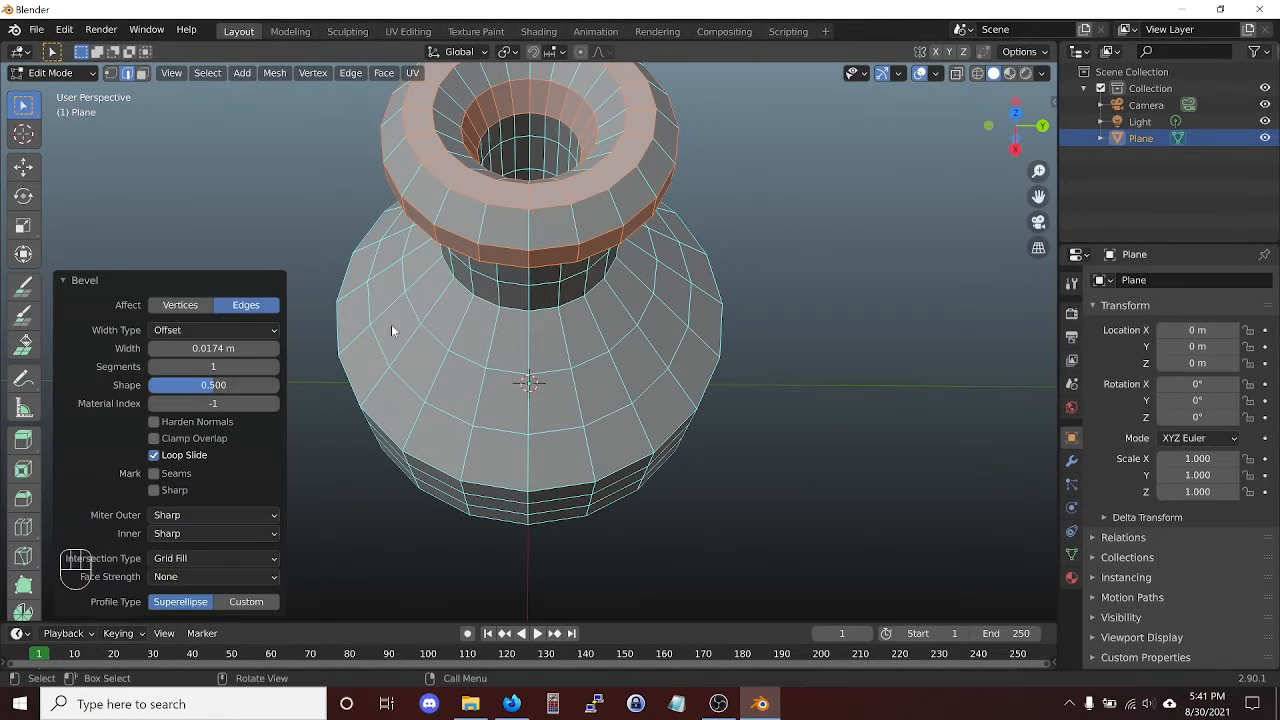
{"action": "left_click", "coordinate": [275, 368]}
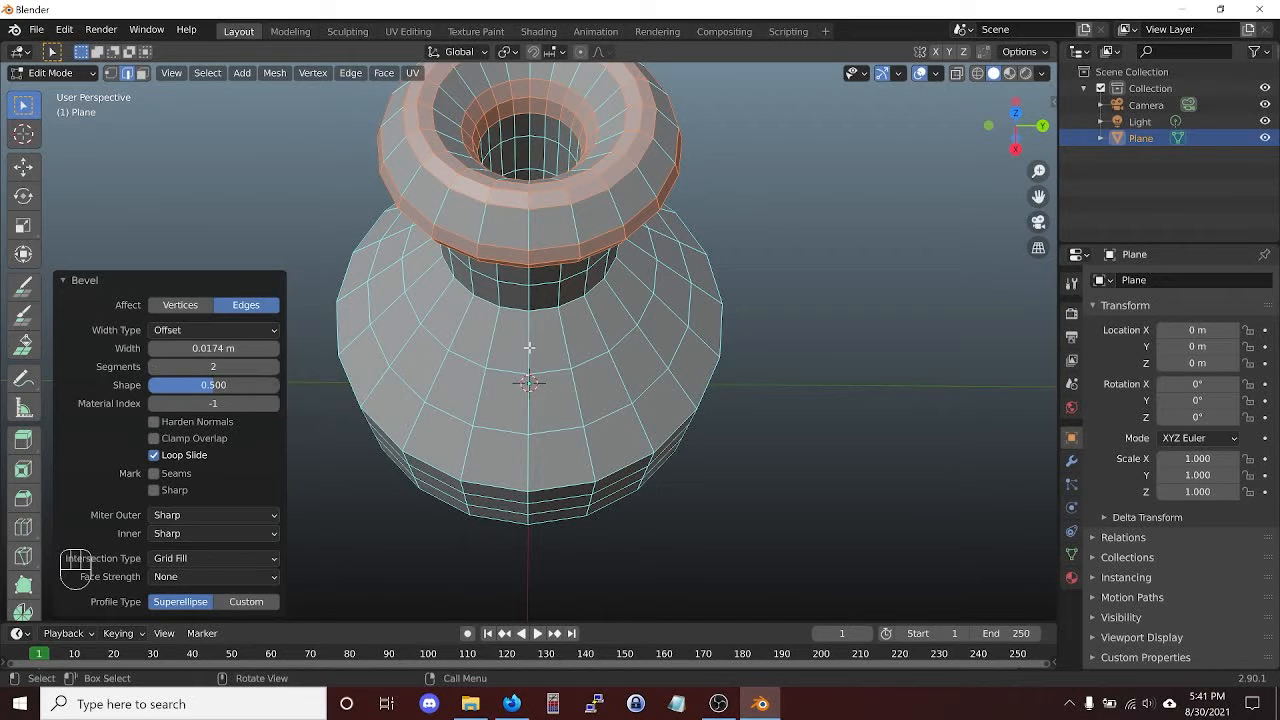
{"action": "left_click", "coordinate": [783, 343]}
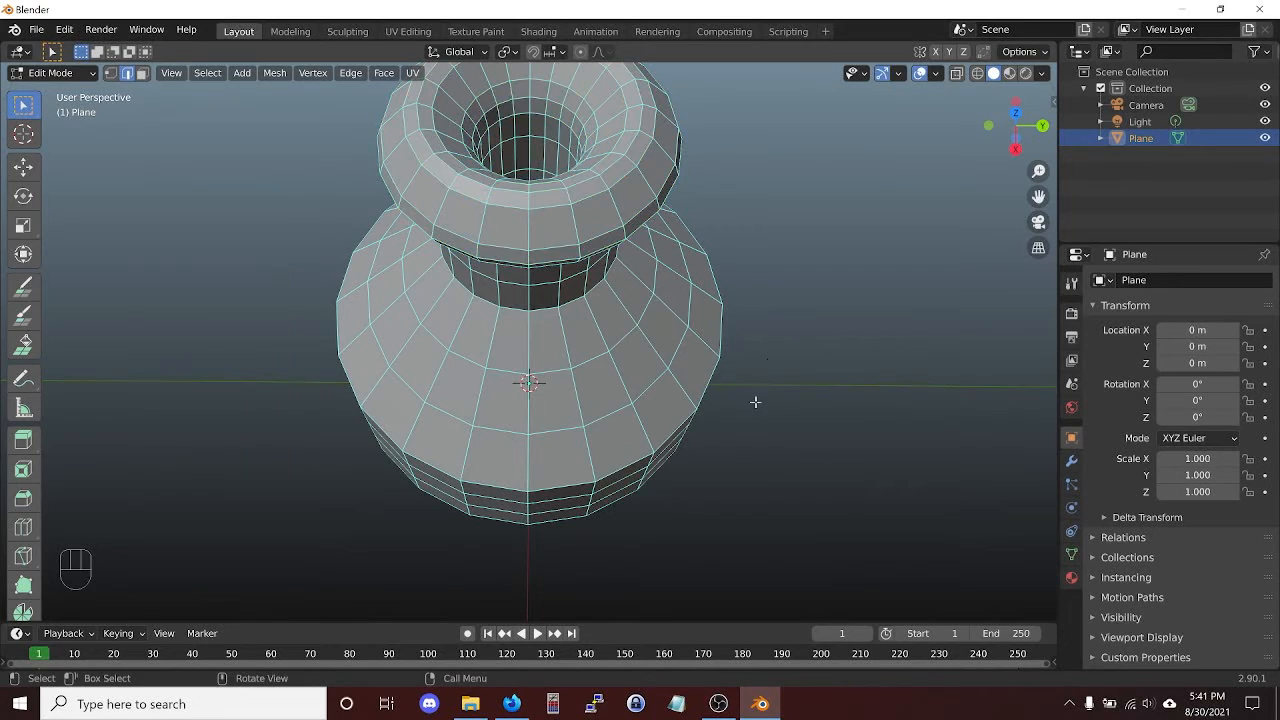
- Bevel the edge loop where the lip meets the top of the neck, about 0.00096 m wide with 2 segments
{"action": "middle_click_drag", "start_coordinate": [754, 400], "coordinate": [555, 190]}
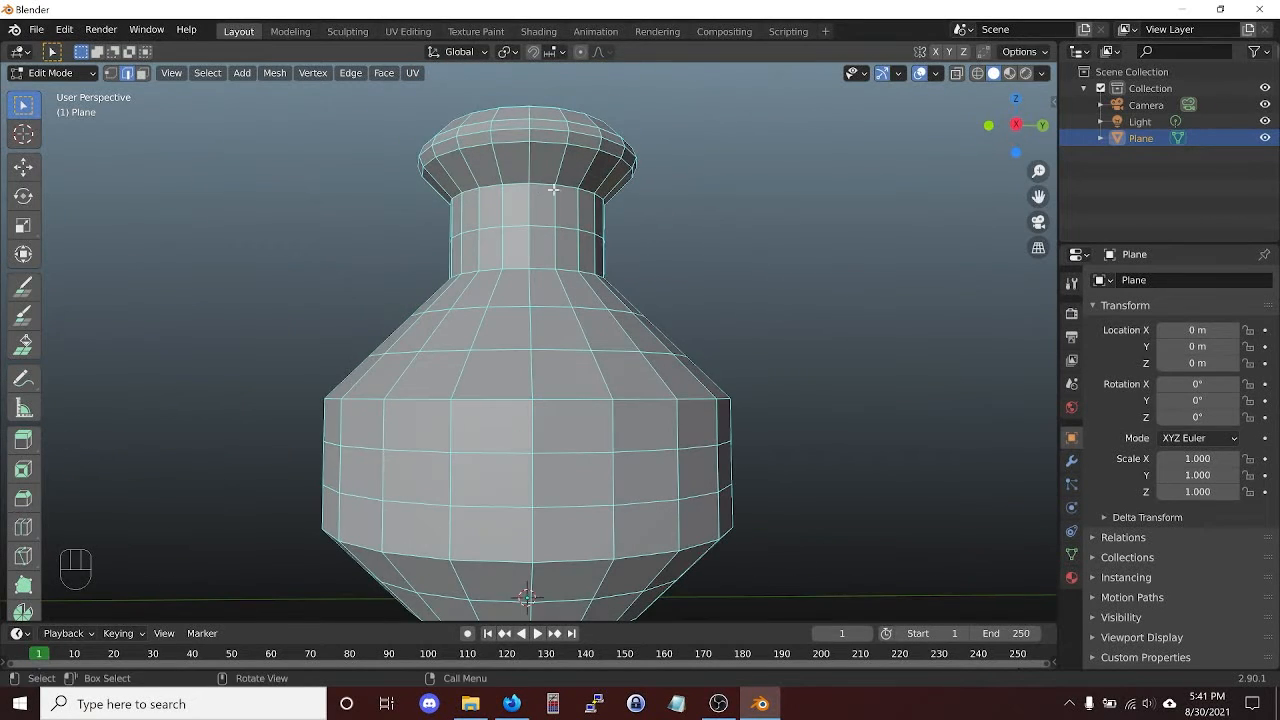
{"action": "left_click", "coordinate": [538, 183], "text": "alt"}
{"action": "key", "text": "ctrl+b"}
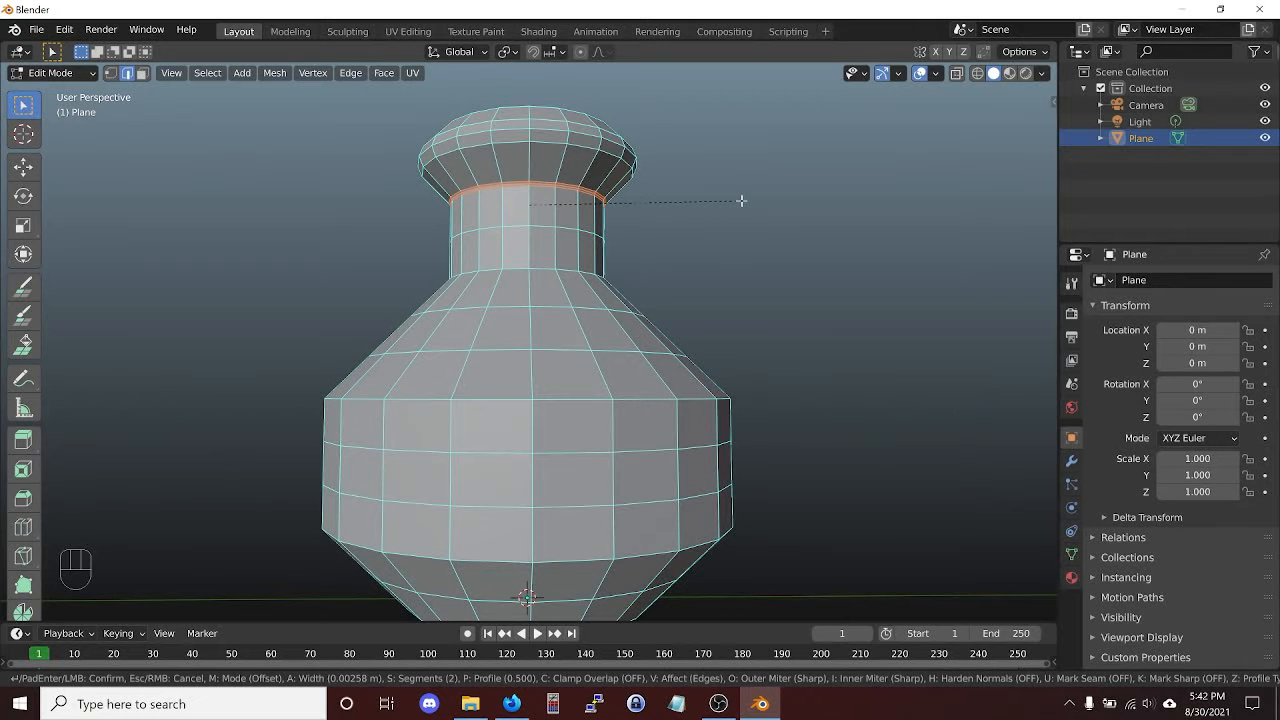
{"action": "left_click", "coordinate": [740, 200]}
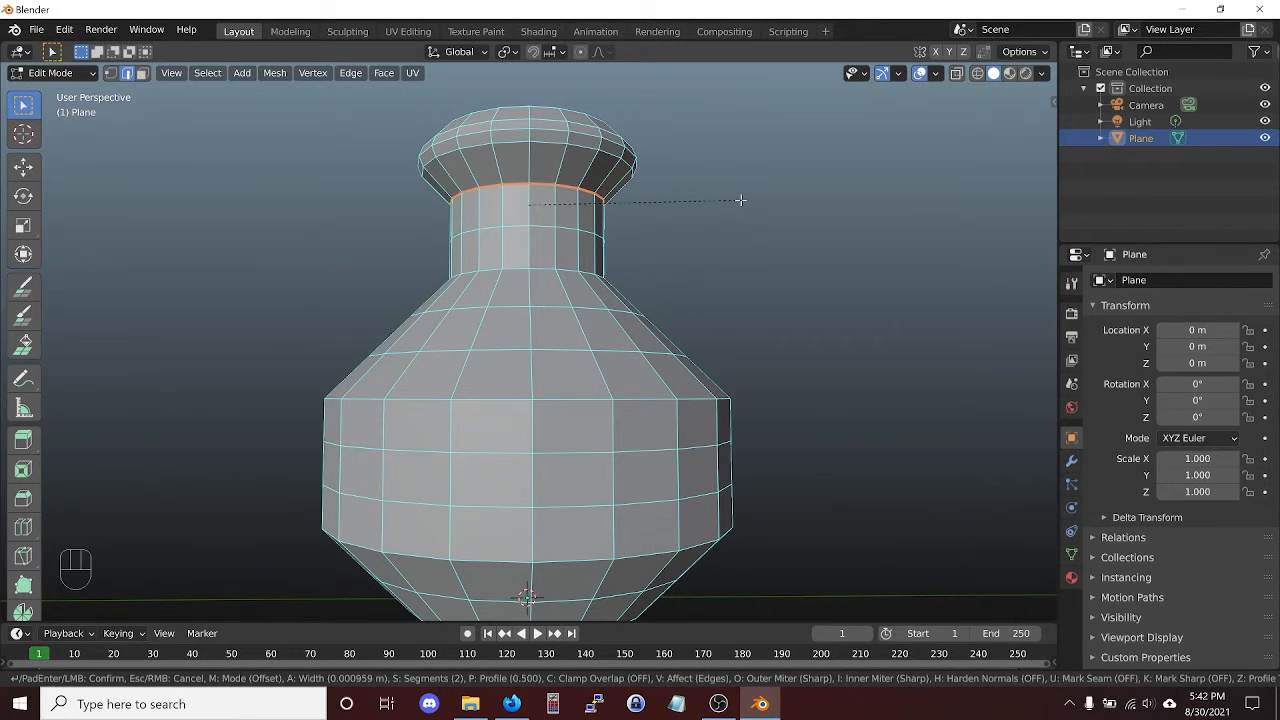
- Bevel the edge loop where the neck meets the shoulder, about 0.0011 m wide with 2 segments
{"action": "middle_click_drag", "start_coordinate": [740, 200], "coordinate": [646, 266]}
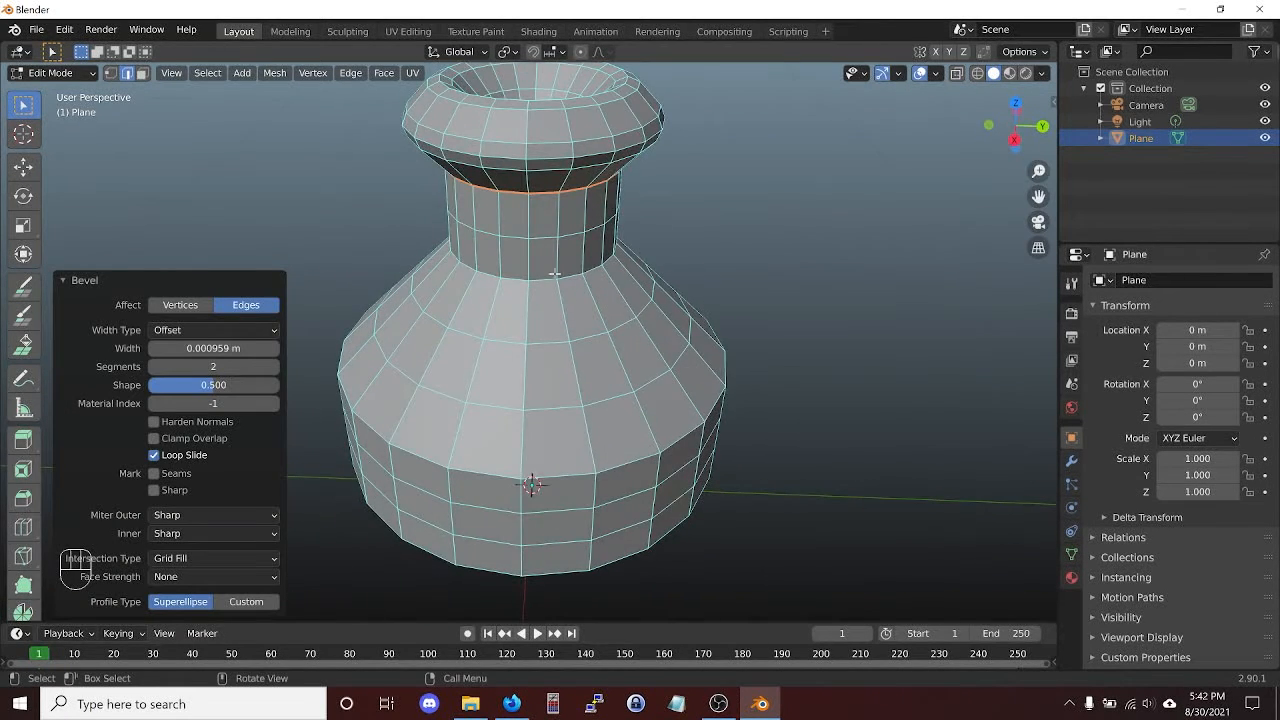
{"action": "left_click", "coordinate": [555, 276], "text": "alt"}
{"action": "key", "text": "ctrl+b"}
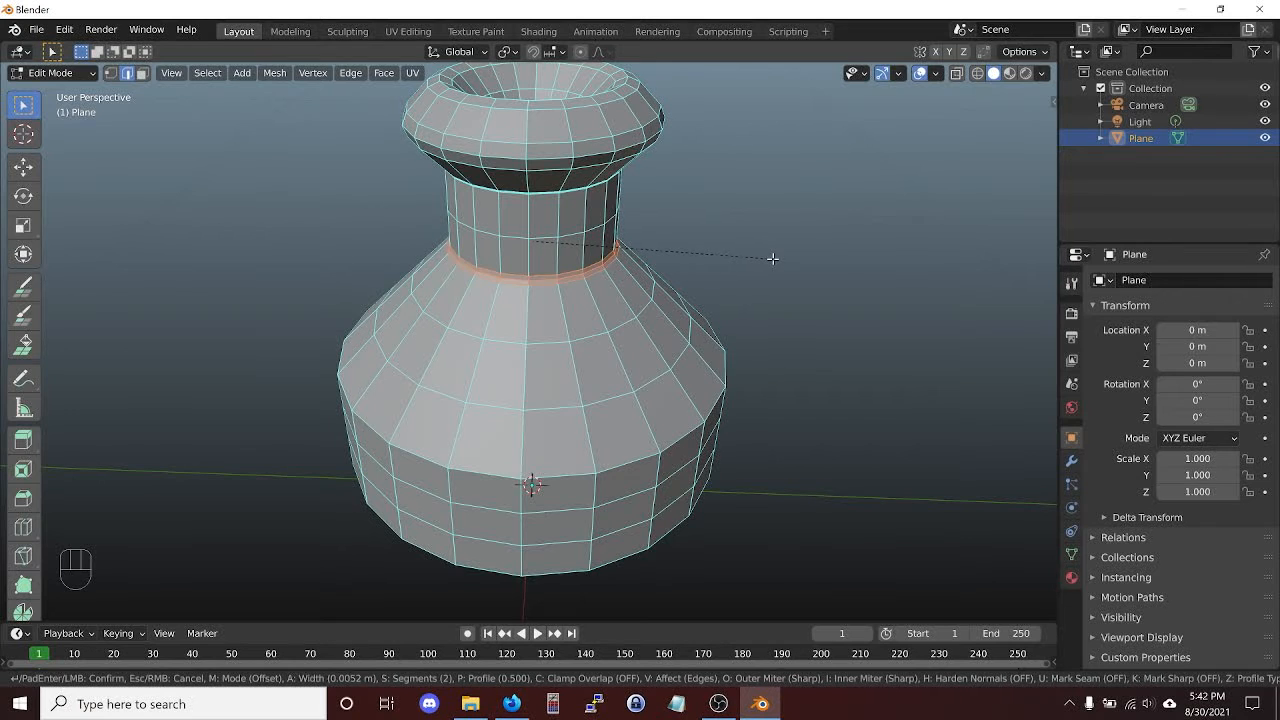
{"action": "key", "text": "Escape"}
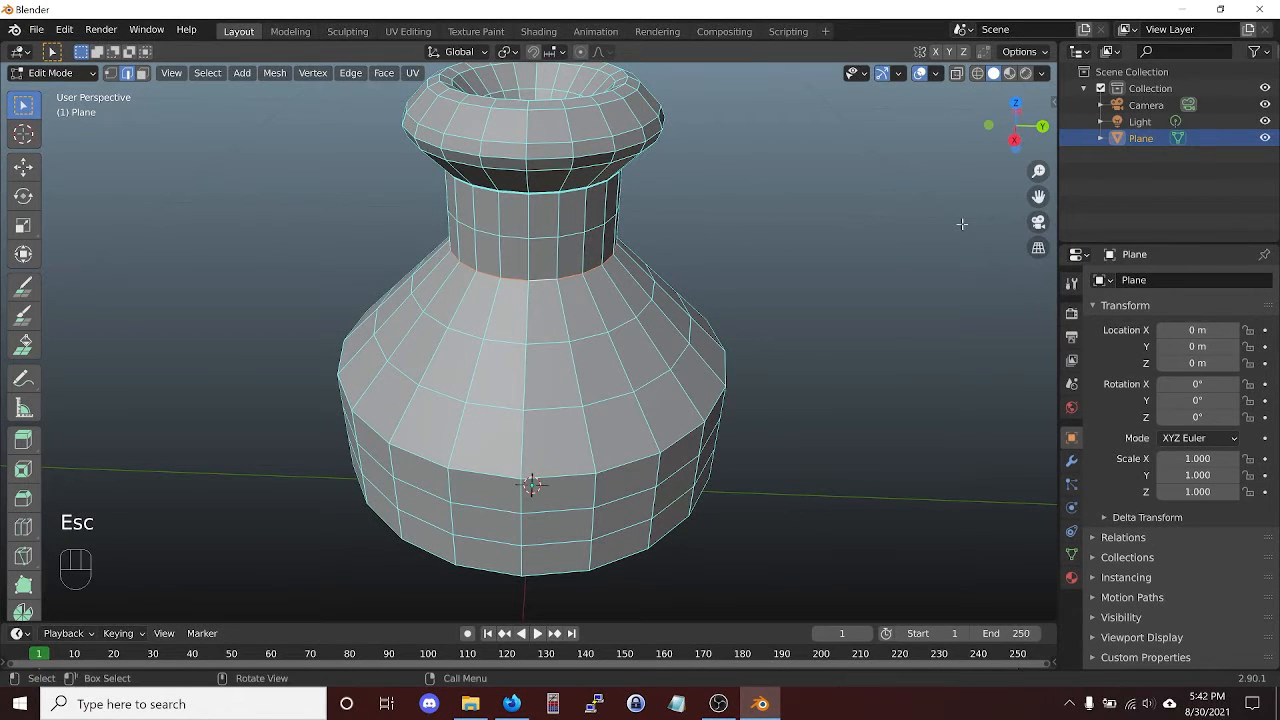
{"action": "key", "text": "ctrl+b"}
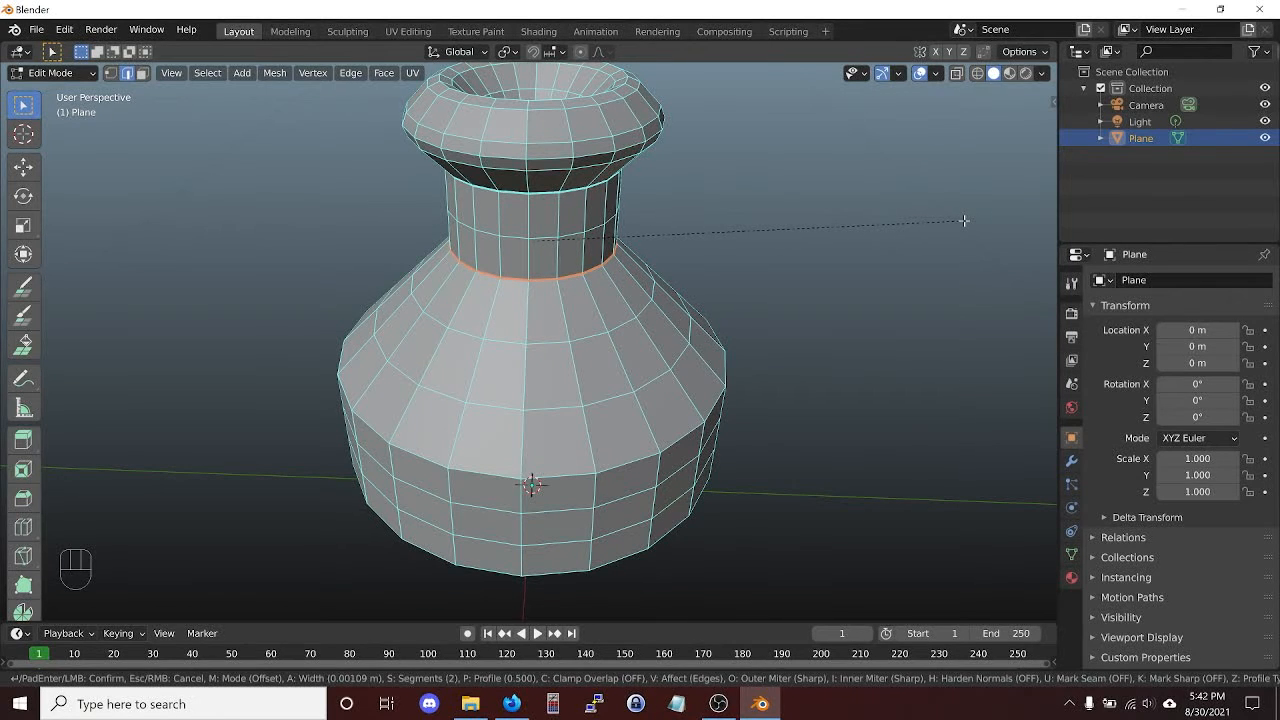
{"action": "left_click", "coordinate": [963, 220]}
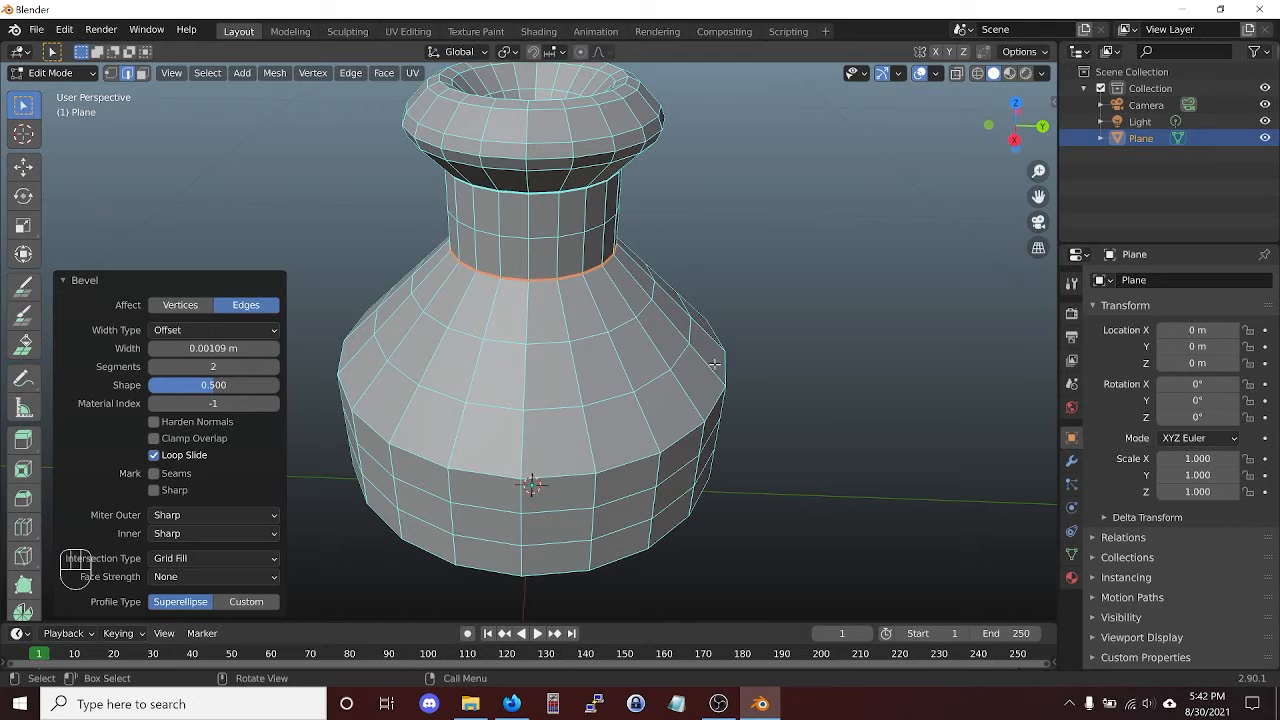
{"action": "middle_click_drag", "start_coordinate": [715, 365], "coordinate": [676, 337]}
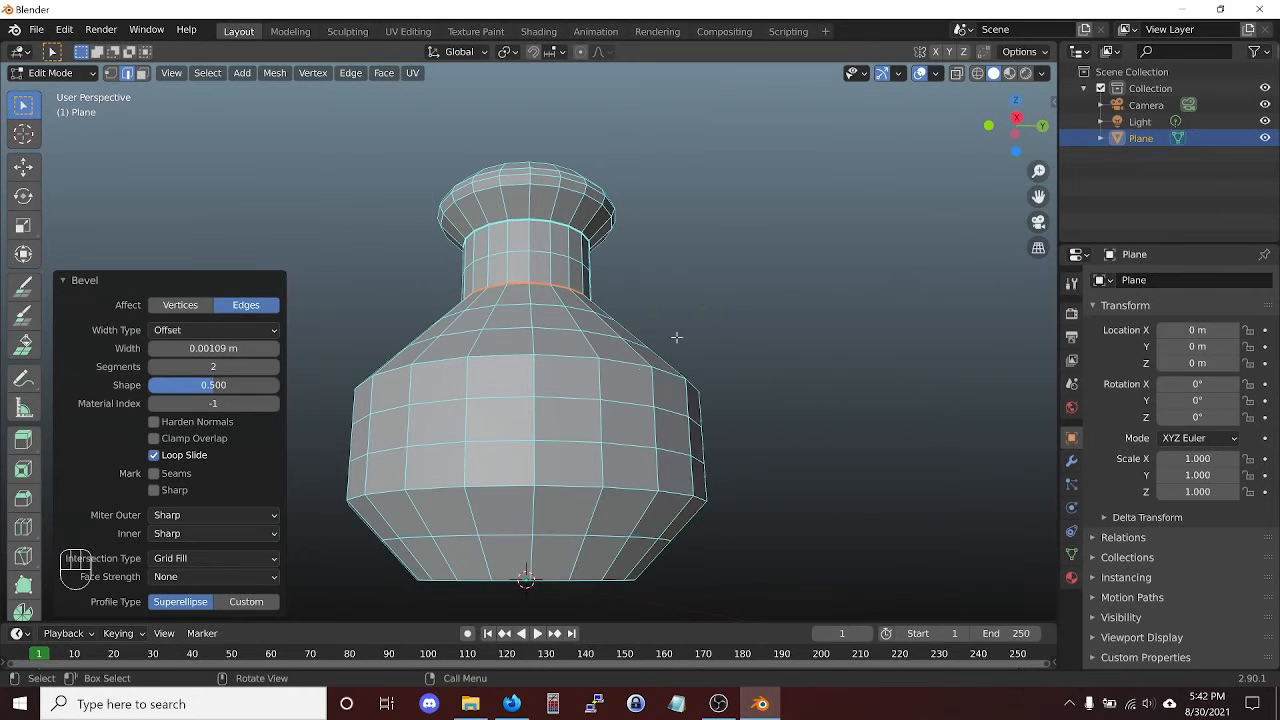
- Bevel the edge loops at the body's upper edge, lower edge and base together, about 0.0286 m wide with 2 segments
{"action": "key", "text": "alt"}
{"action": "left_click", "coordinate": [628, 363], "text": "alt"}
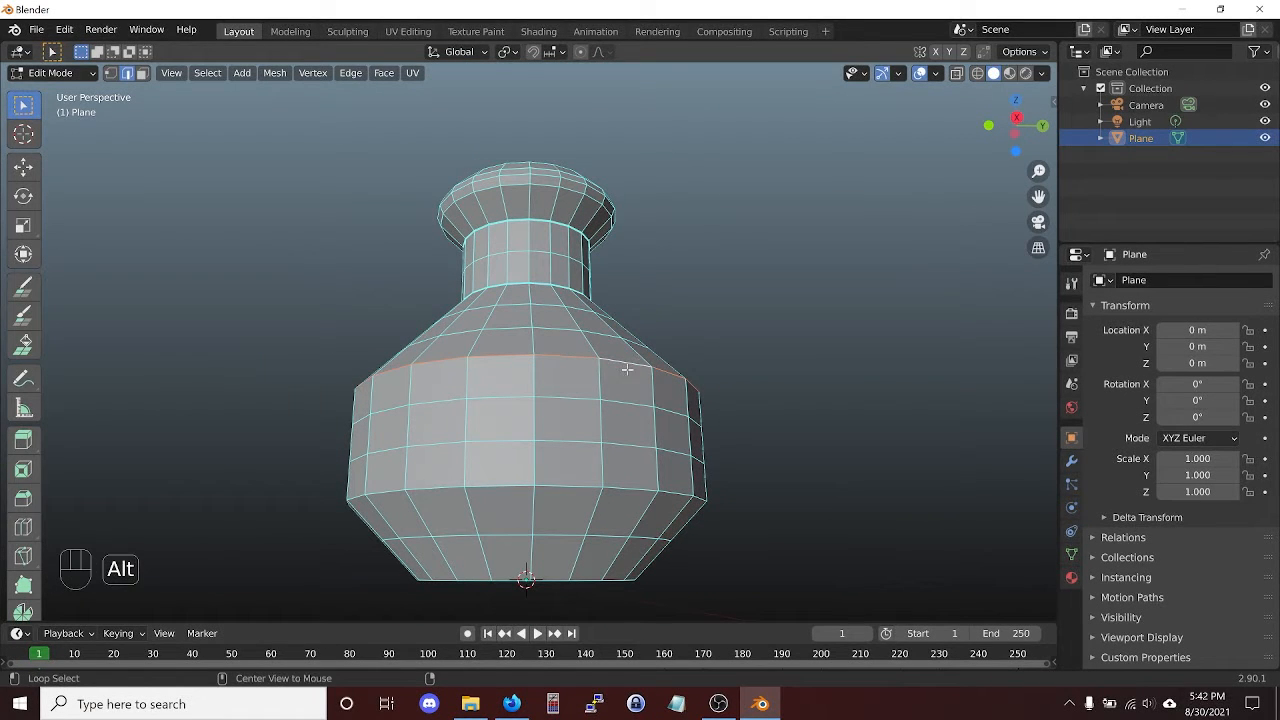
{"action": "left_click", "coordinate": [622, 490], "text": "alt+shift"}
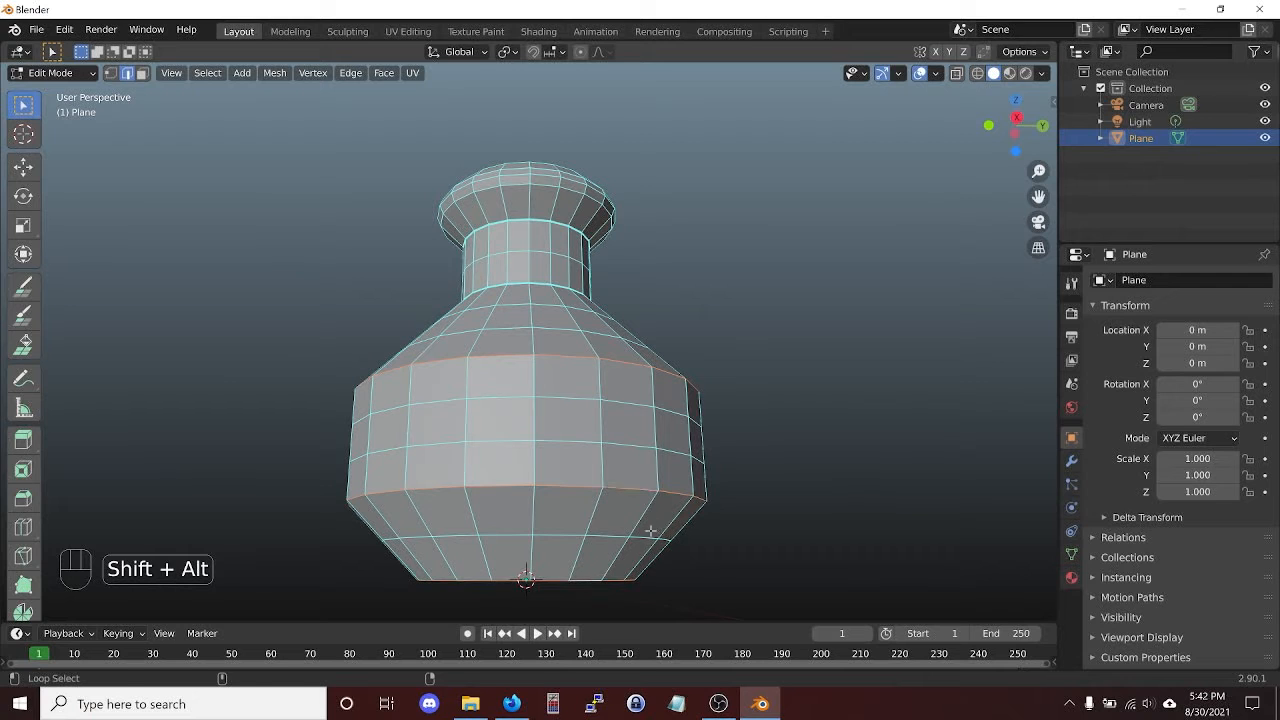
{"action": "key", "text": "ctrl+b"}
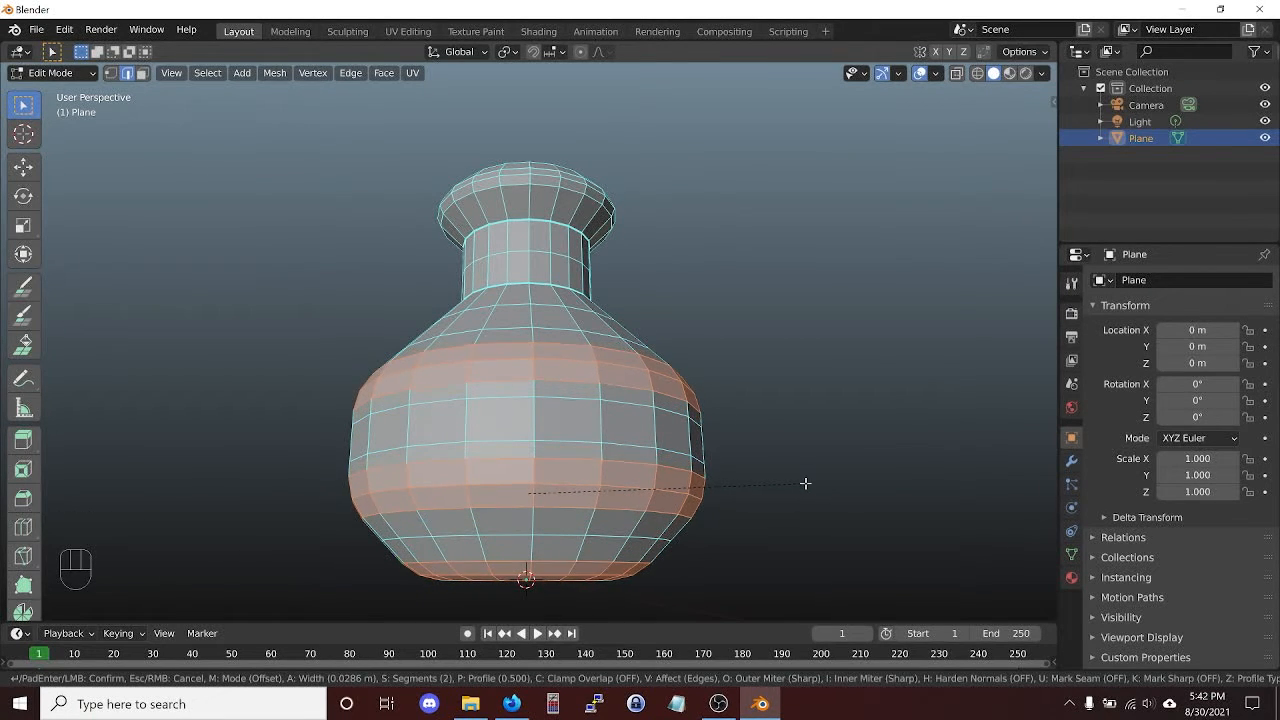
{"action": "left_click", "coordinate": [809, 484]}
{"action": "left_click", "coordinate": [841, 440]}
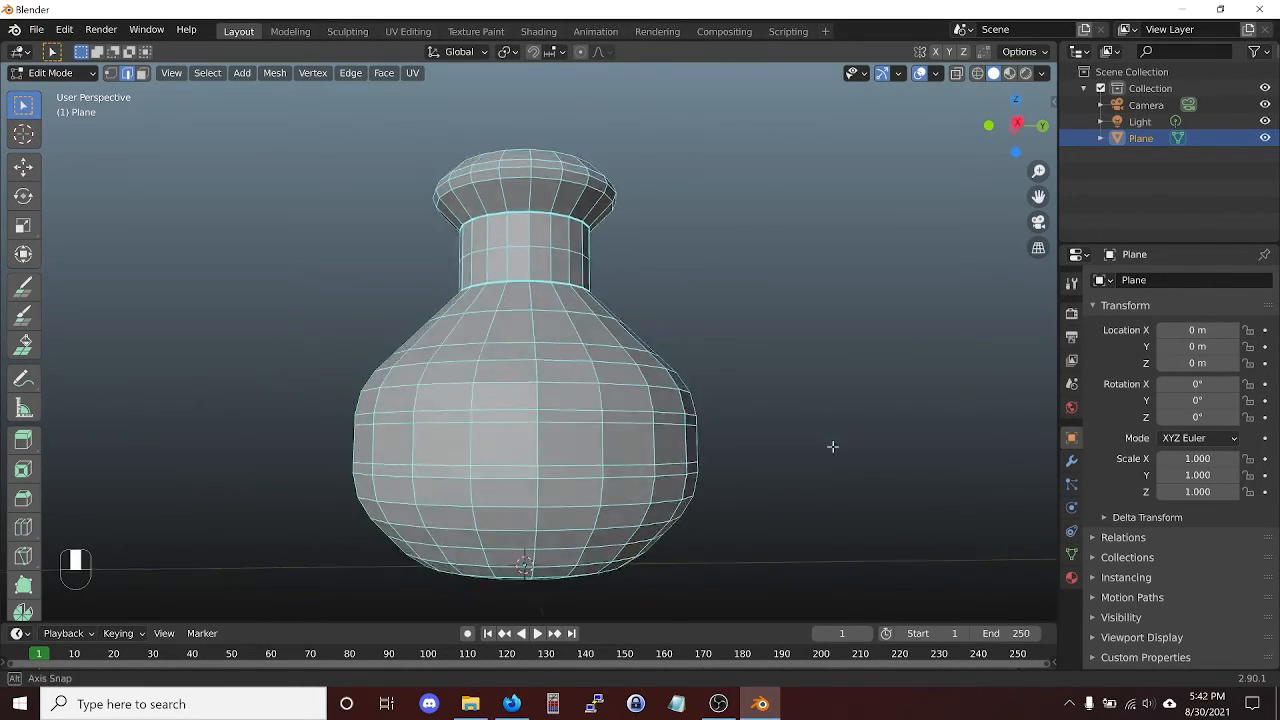
{"action": "middle_click_drag", "start_coordinate": [831, 446], "coordinate": [747, 492]}
{"action": "middle_click_drag", "start_coordinate": [503, 449], "coordinate": [609, 405]}
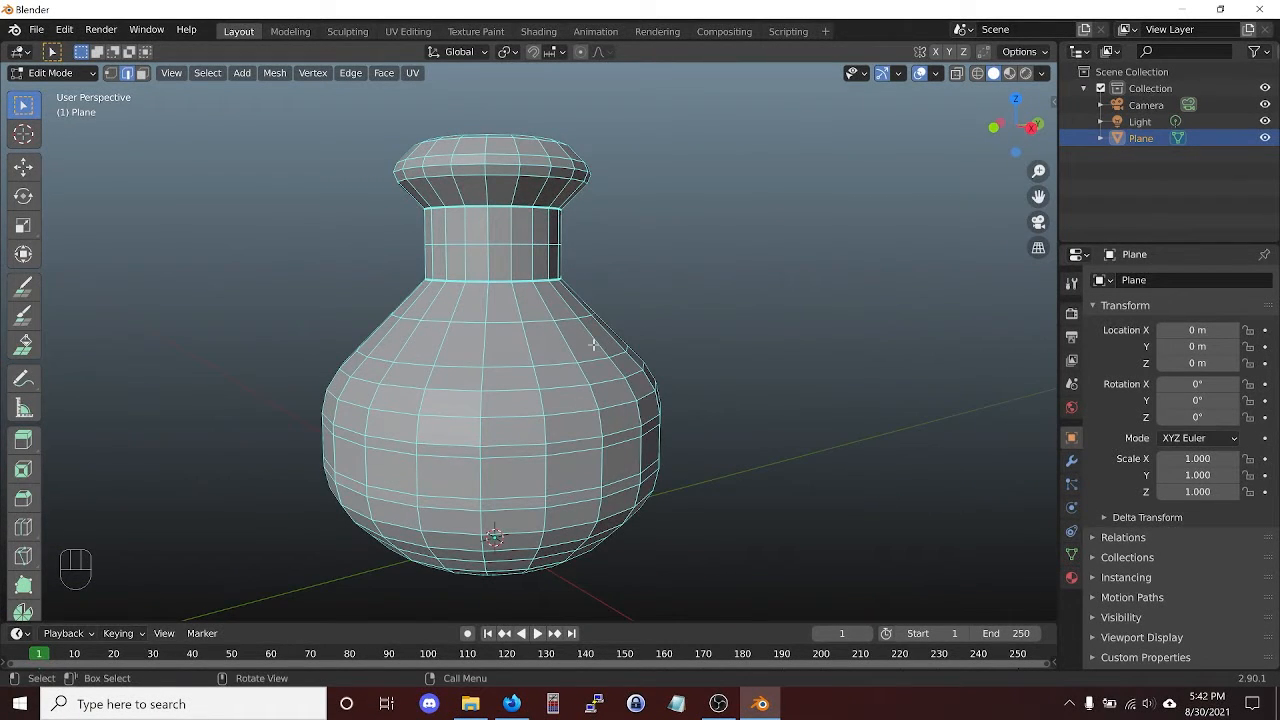
- Return to object mode and shade the vase smooth
{"action": "key", "text": "Tab"}
{"action": "middle_click_drag", "start_coordinate": [514, 329], "coordinate": [591, 271]}
{"action": "right_click", "coordinate": [505, 281]}
{"action": "left_click", "coordinate": [522, 281]}
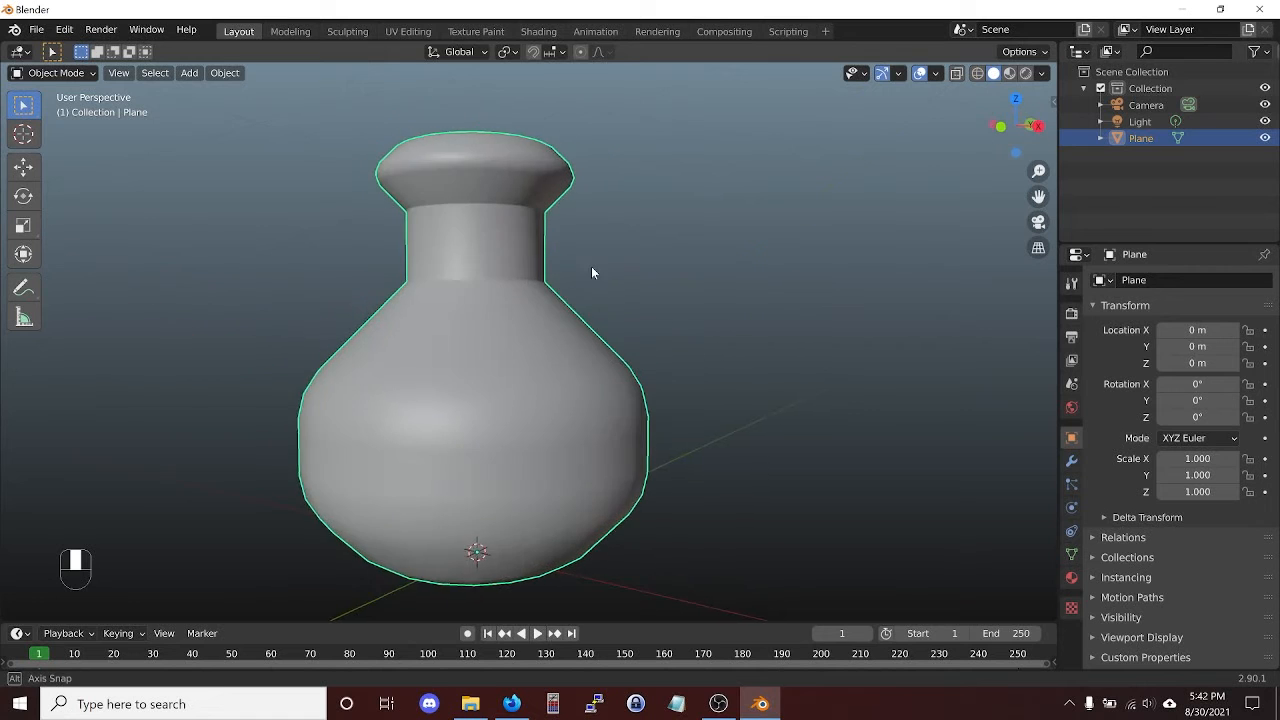
- Add a Subdivision Surface modifier to the vase and set its viewport level to 2
{"action": "left_click", "coordinate": [1071, 460]}
{"action": "left_click", "coordinate": [1160, 280]}
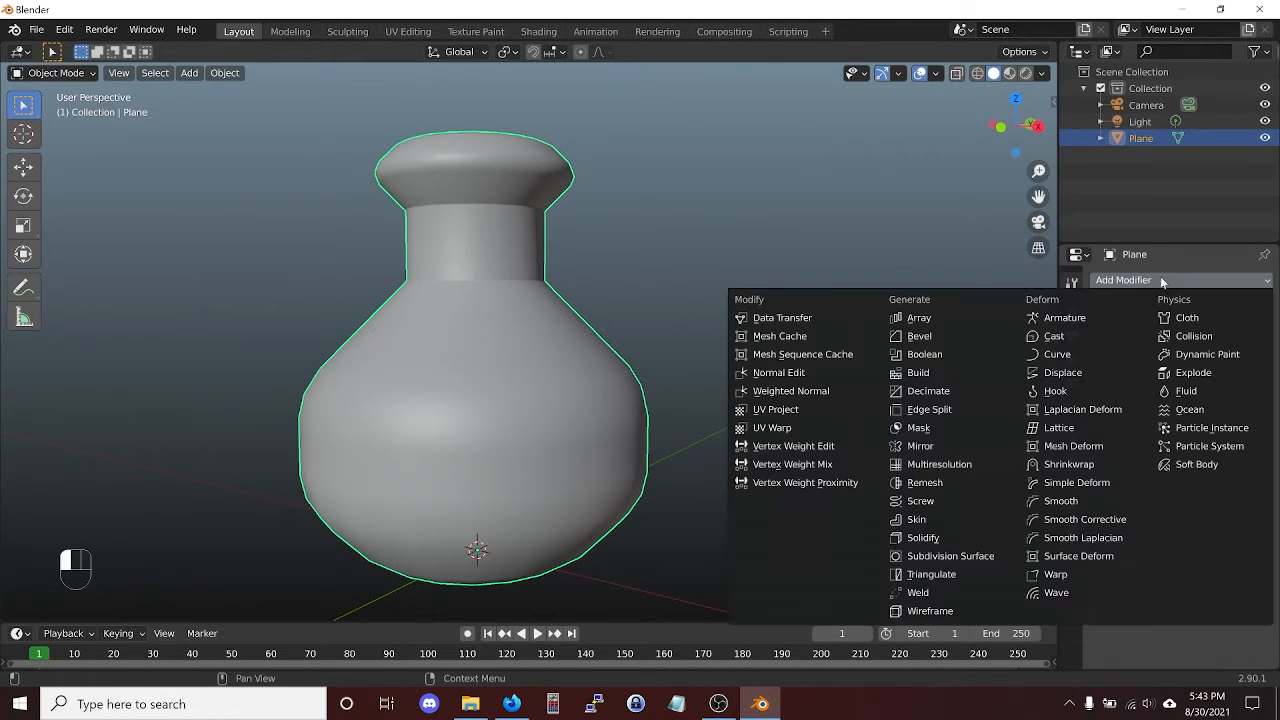
{"action": "left_click", "coordinate": [938, 556]}
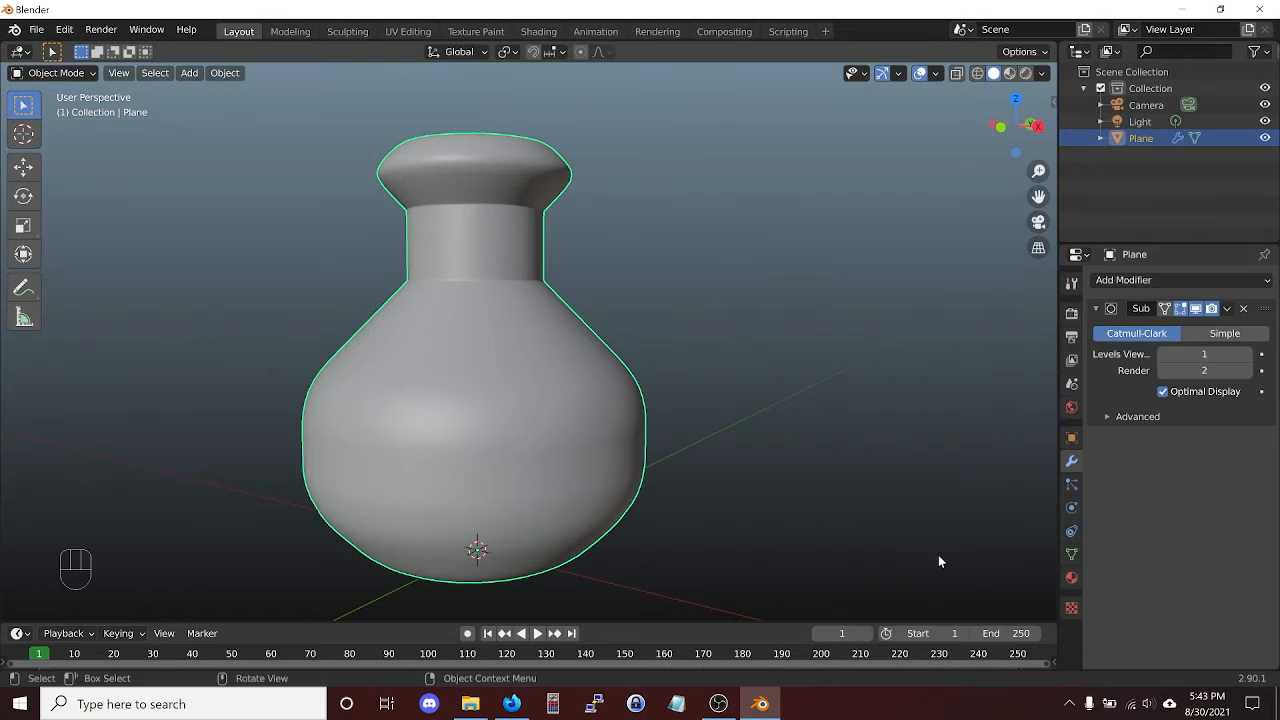
{"action": "left_click", "coordinate": [1247, 354]}
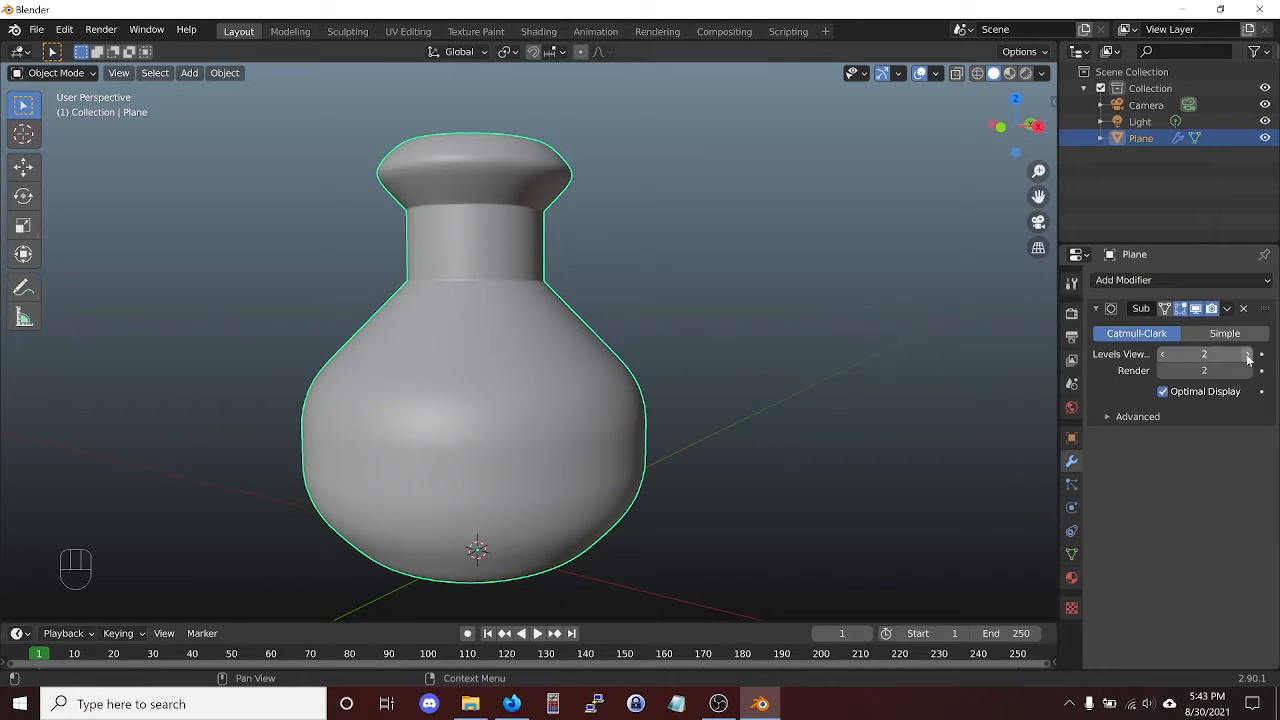
{"action": "middle_click_drag", "start_coordinate": [746, 242], "coordinate": [560, 350]}
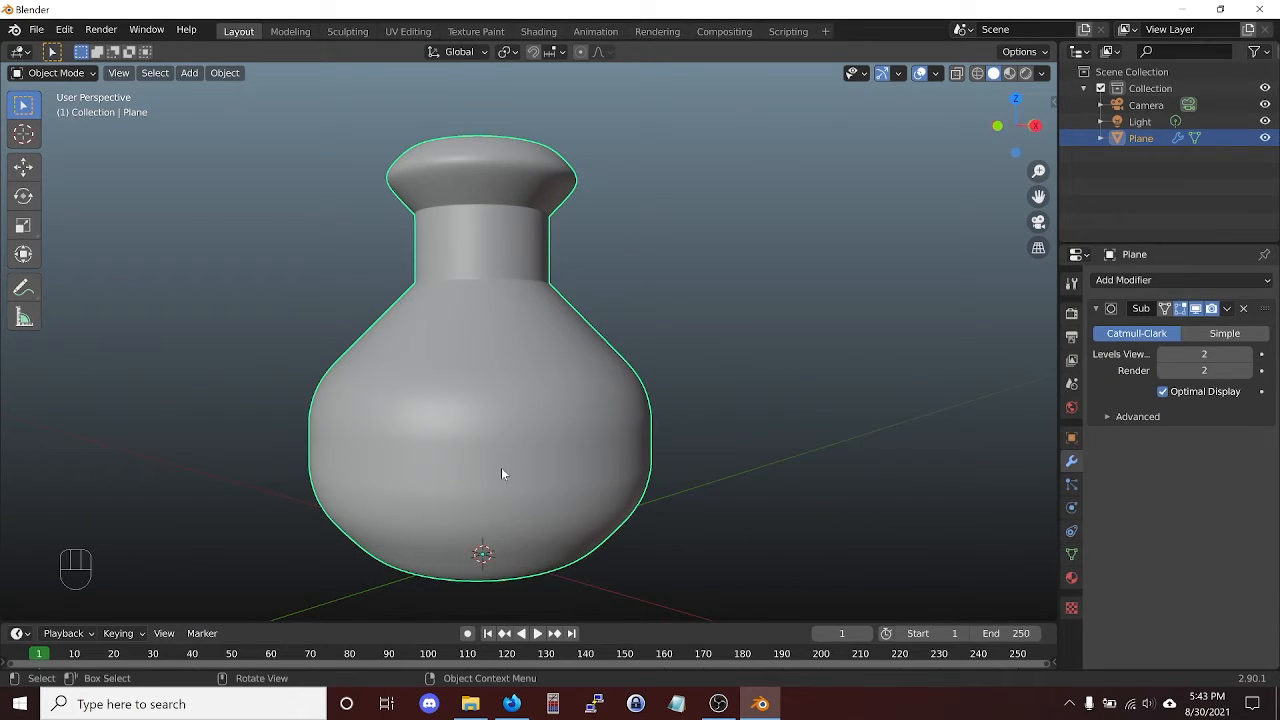
- Scale the face loop around the vase's belly by about 1.035, using proportional editing with a size of 0.10
{"action": "key", "text": "Tab"}
{"action": "middle_click_drag", "start_coordinate": [533, 464], "coordinate": [489, 443]}
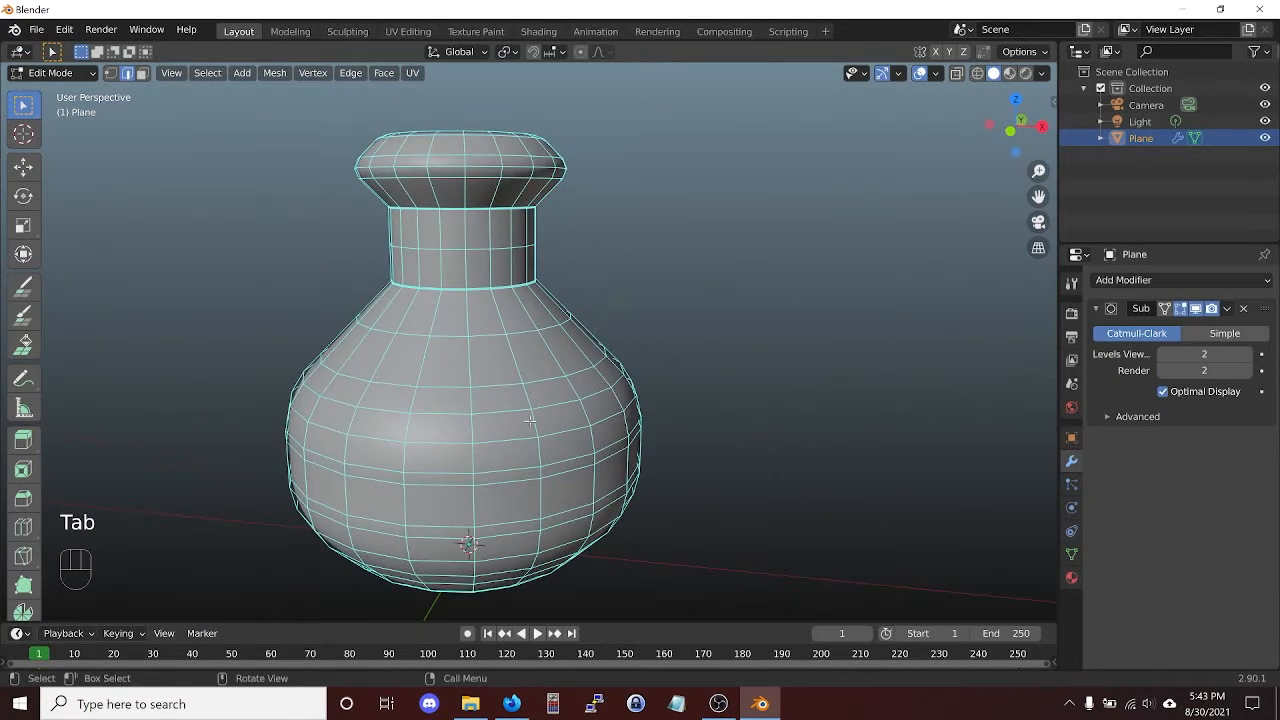
{"action": "key", "text": "3"}
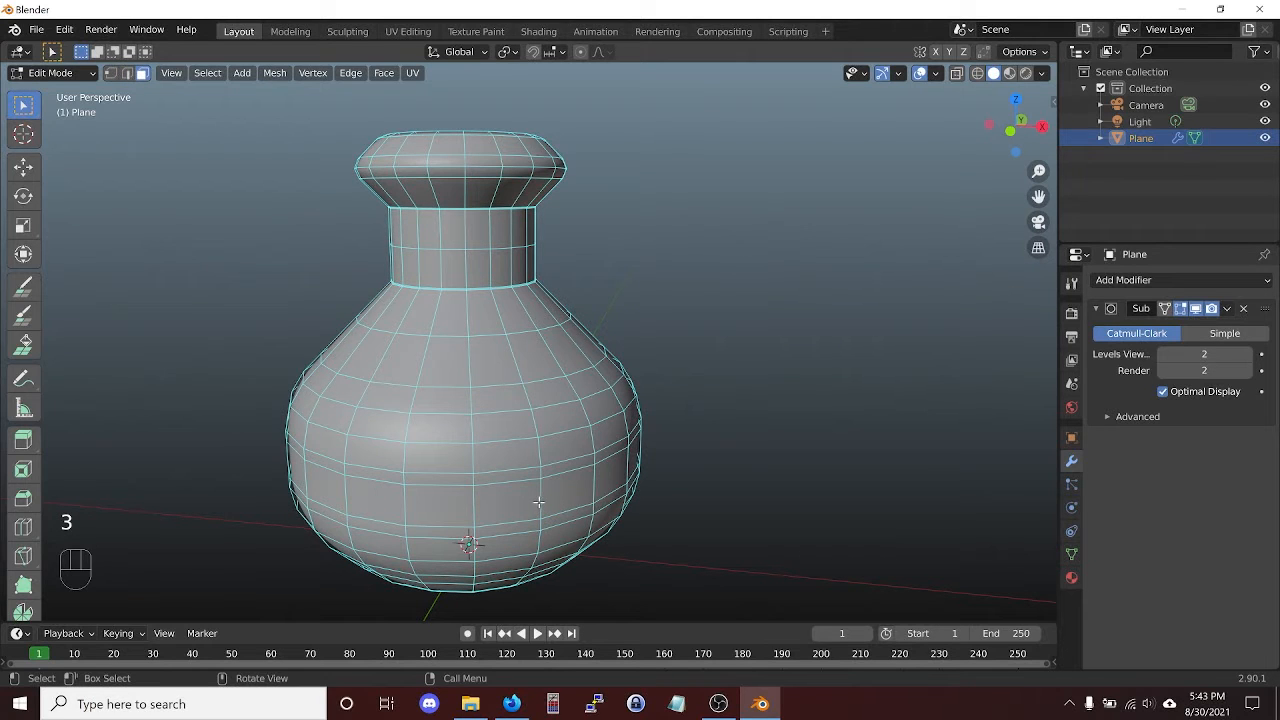
{"action": "left_click", "coordinate": [538, 502], "text": "alt"}
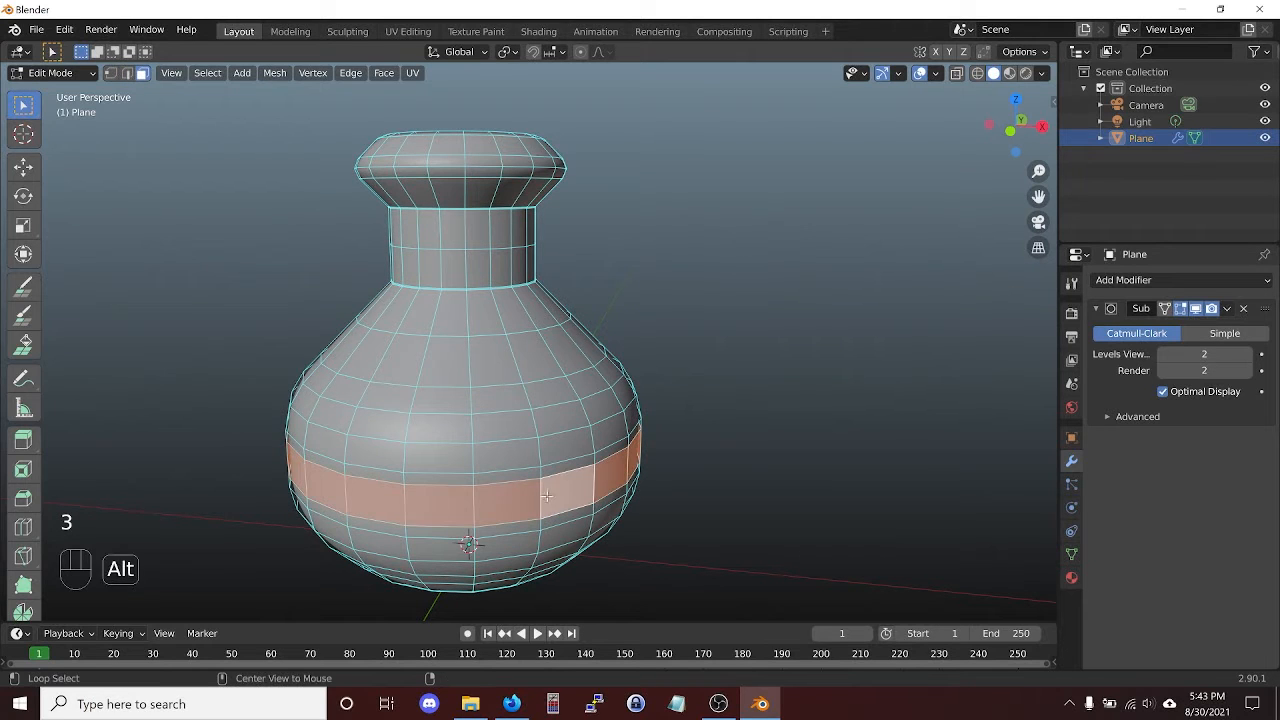
{"action": "left_click", "coordinate": [580, 52]}
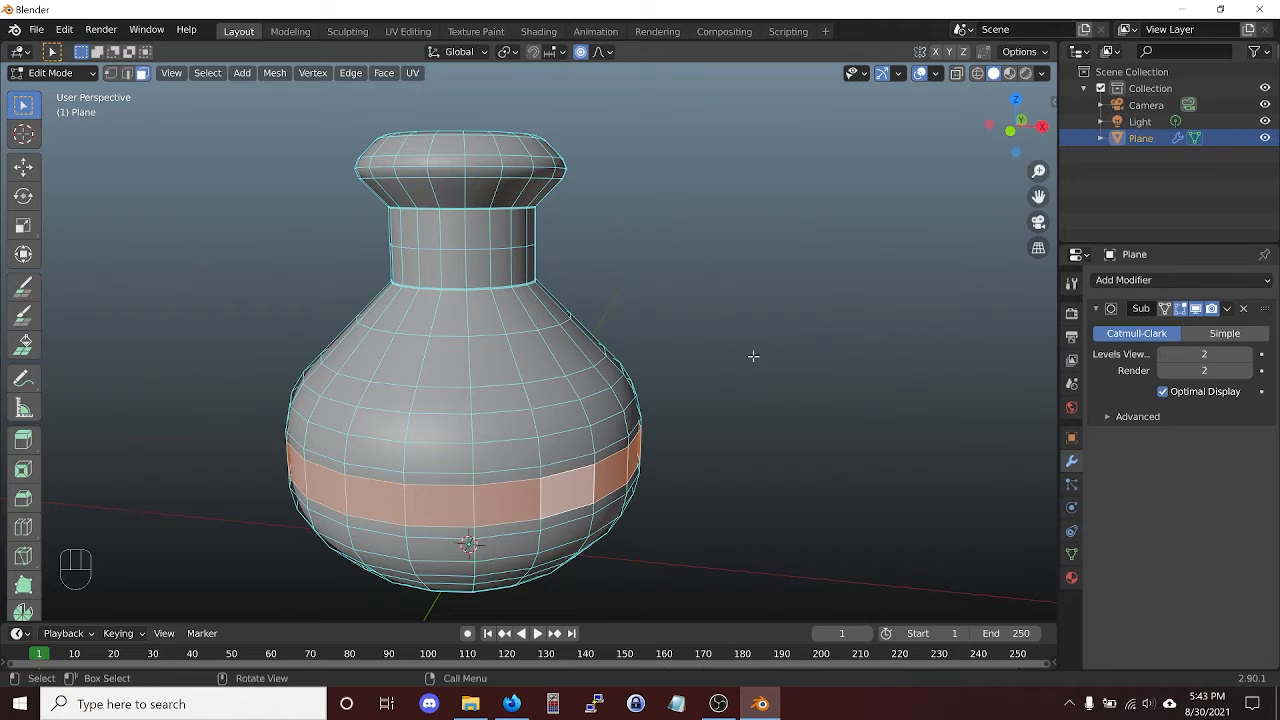
{"action": "key", "text": "s"}
{"action": "scroll", "coordinate": [790, 402], "scroll_direction": "up", "scroll_amount": 5}
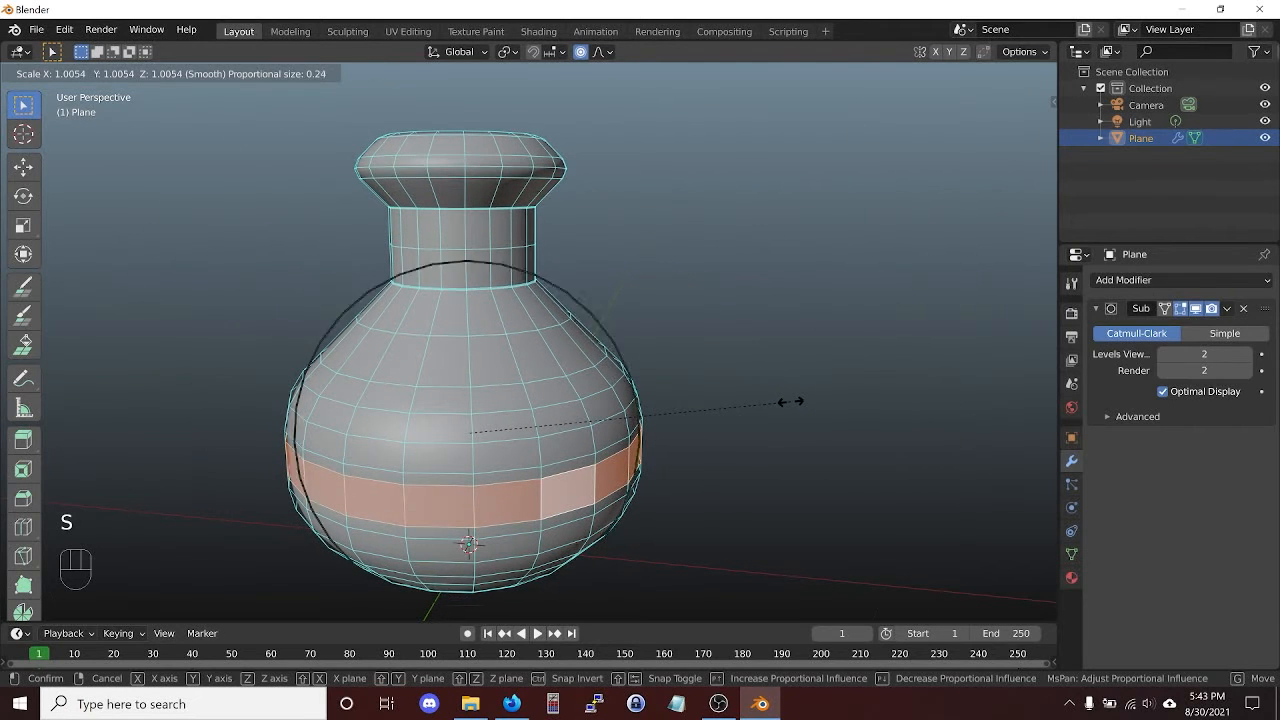
{"action": "scroll", "coordinate": [790, 402], "scroll_direction": "up", "scroll_amount": 9}
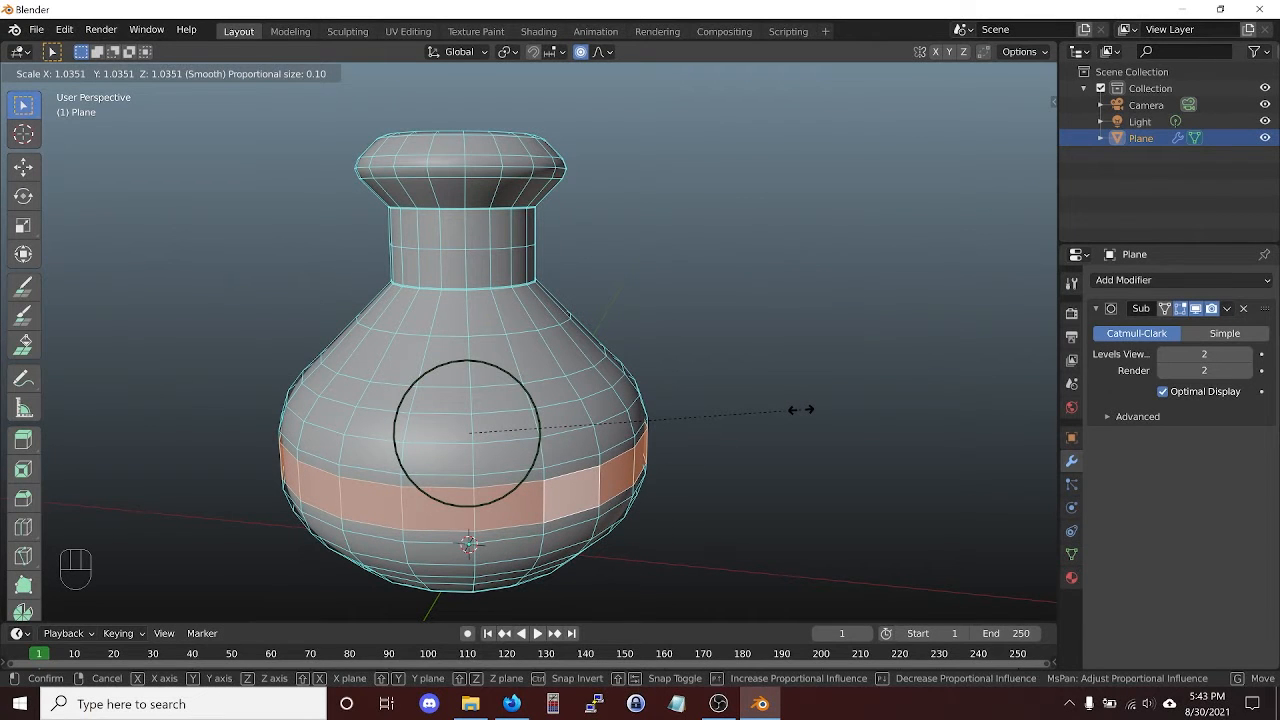
{"action": "left_click", "coordinate": [800, 409]}
{"action": "scroll", "coordinate": [660, 352], "scroll_direction": "up", "scroll_amount": 3}
{"action": "middle_click_drag", "start_coordinate": [606, 320], "coordinate": [651, 371], "text": "shift"}
{"action": "left_click", "coordinate": [618, 401], "text": "alt"}
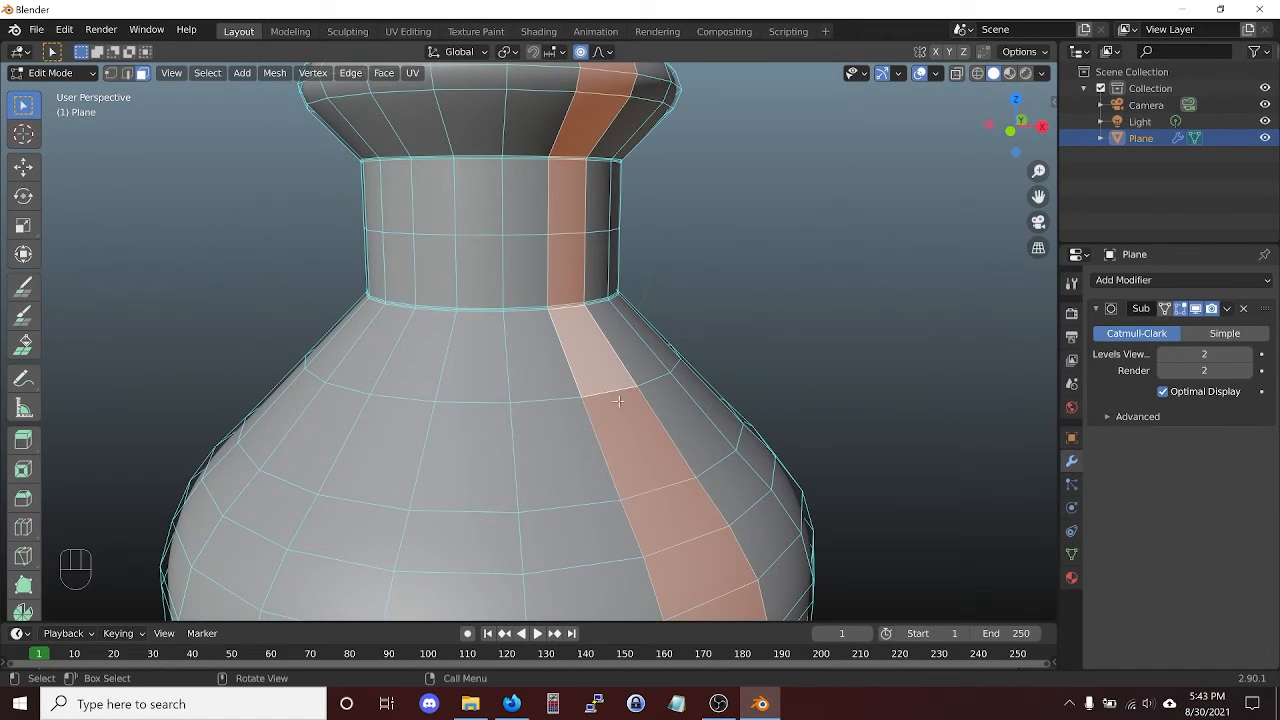
{"action": "key", "text": "2"}
{"action": "left_click", "coordinate": [557, 399], "text": "alt"}
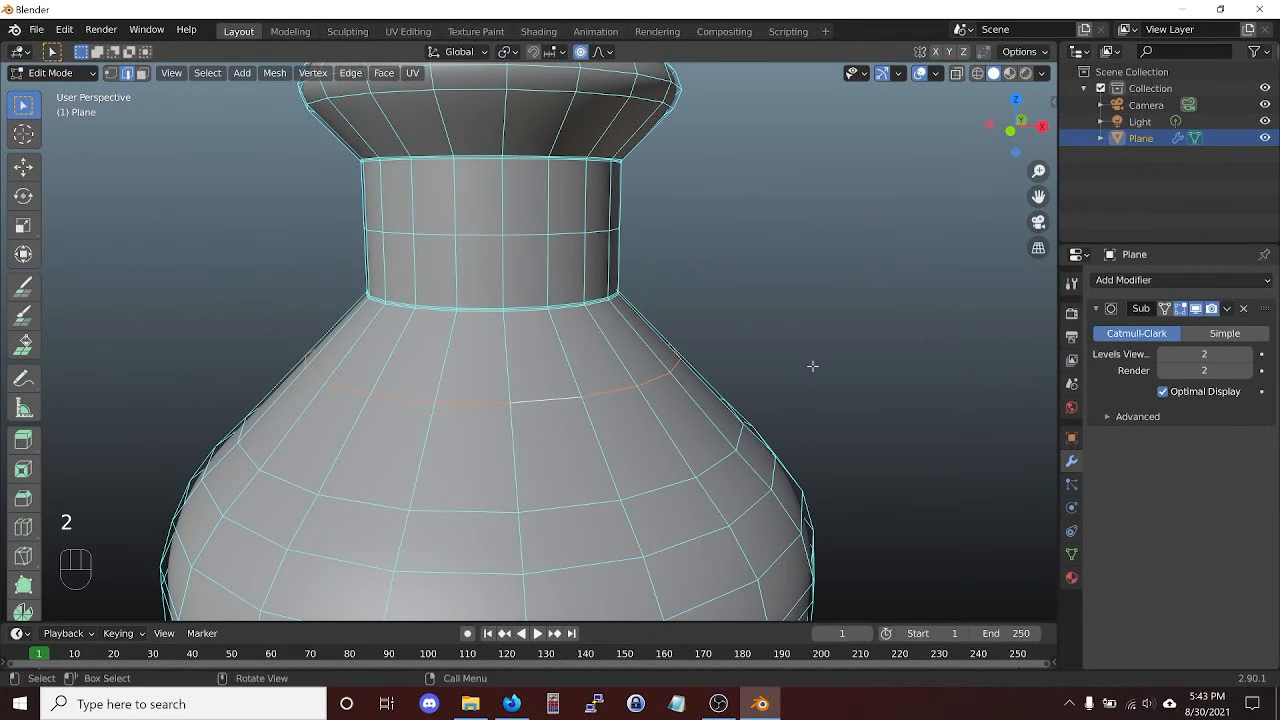
{"action": "key", "text": "s"}
{"action": "scroll", "coordinate": [925, 345], "scroll_direction": "down", "scroll_amount": 3}
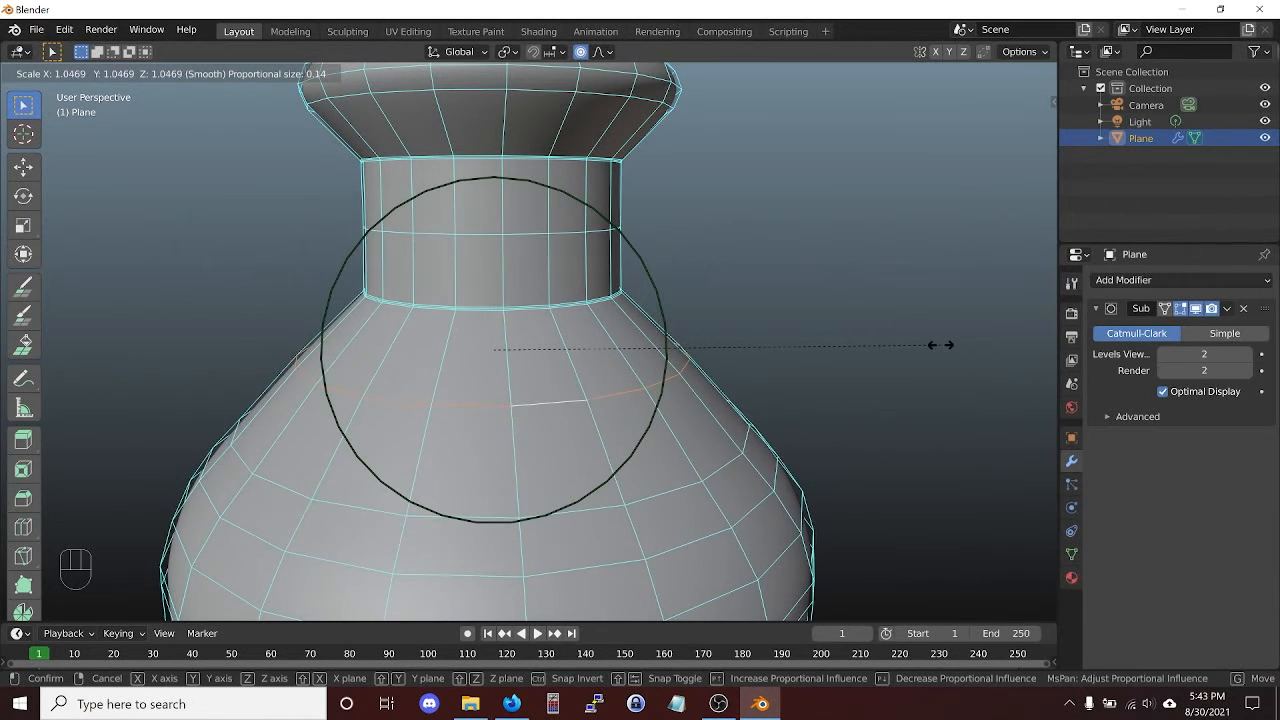
{"action": "key", "text": "Escape"}
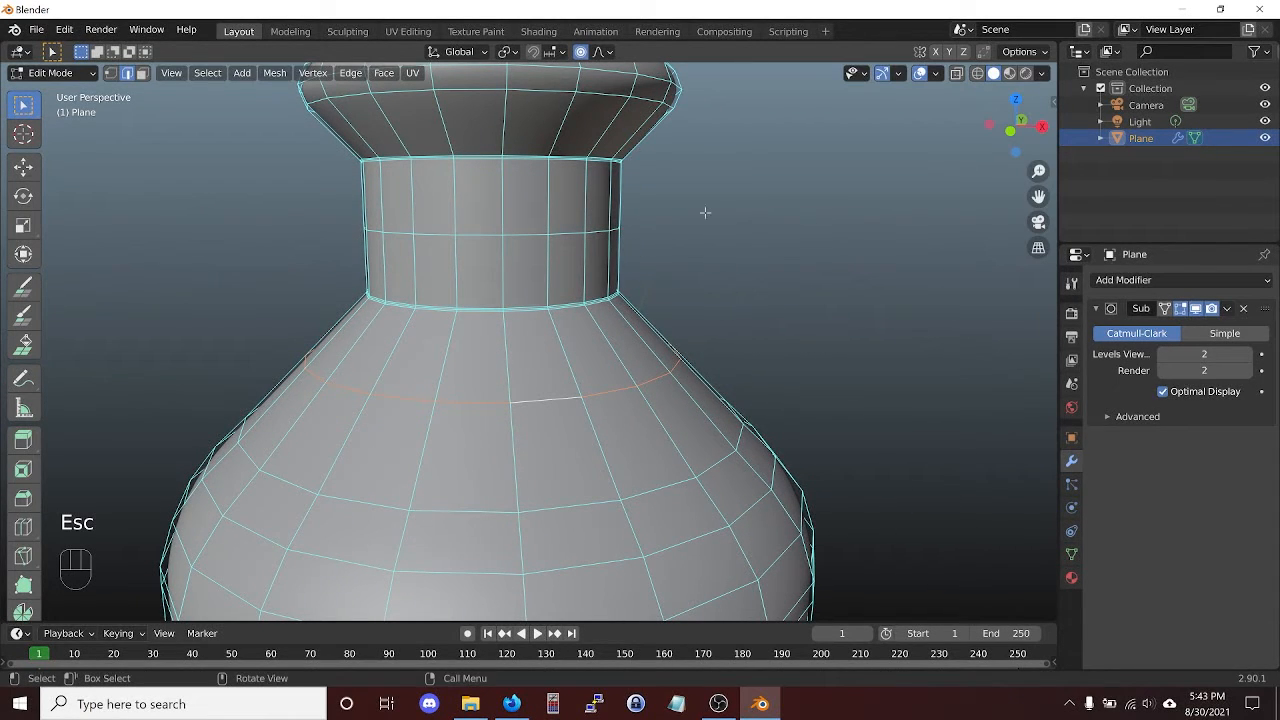
- Select the edge loop running around the top of the rim at the mouth opening
{"action": "middle_click_drag", "start_coordinate": [705, 212], "coordinate": [743, 412], "text": "shift"}
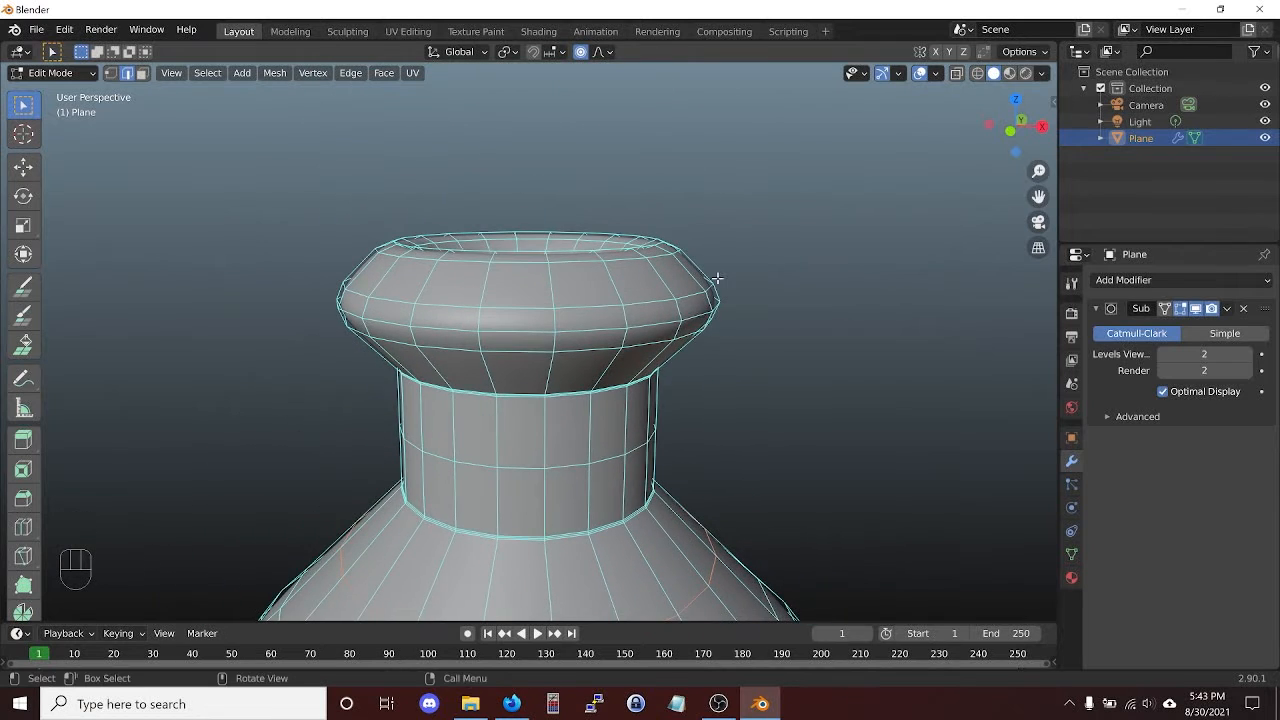
{"action": "scroll", "coordinate": [716, 284], "scroll_direction": "up", "scroll_amount": 1}
{"action": "middle_click_drag", "start_coordinate": [716, 284], "coordinate": [672, 317]}
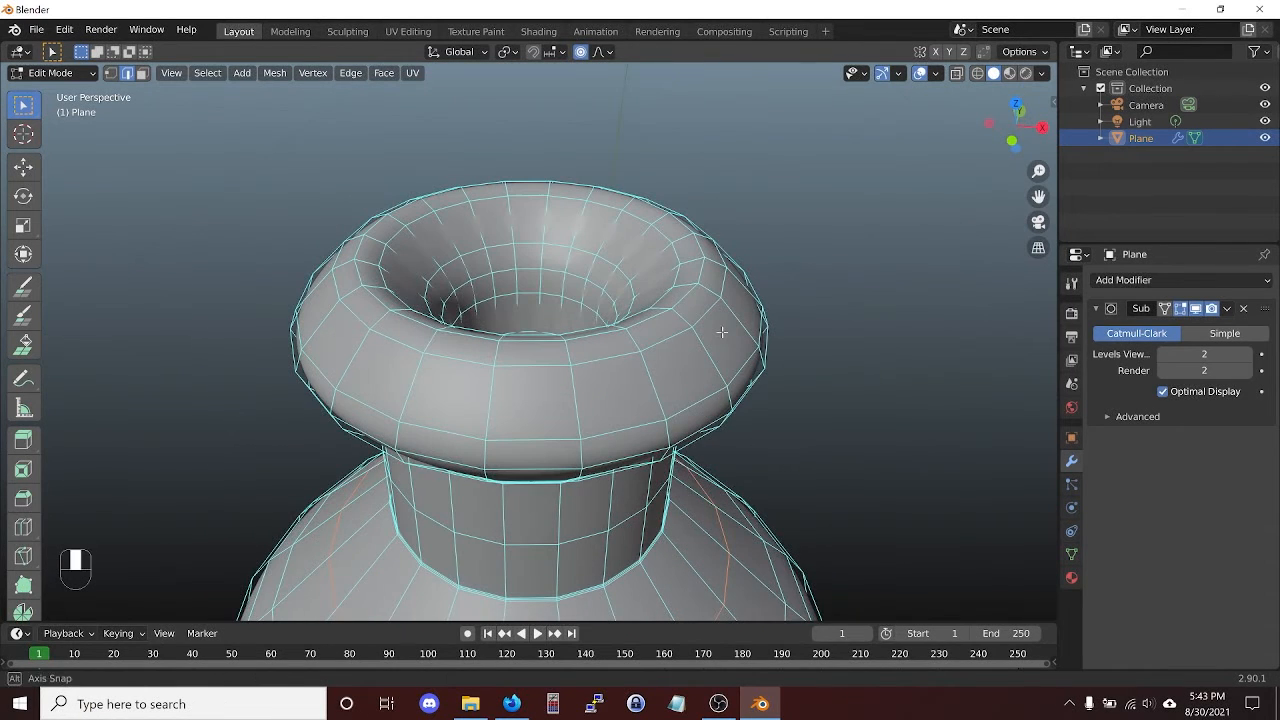
{"action": "left_click", "coordinate": [651, 316], "text": "alt"}
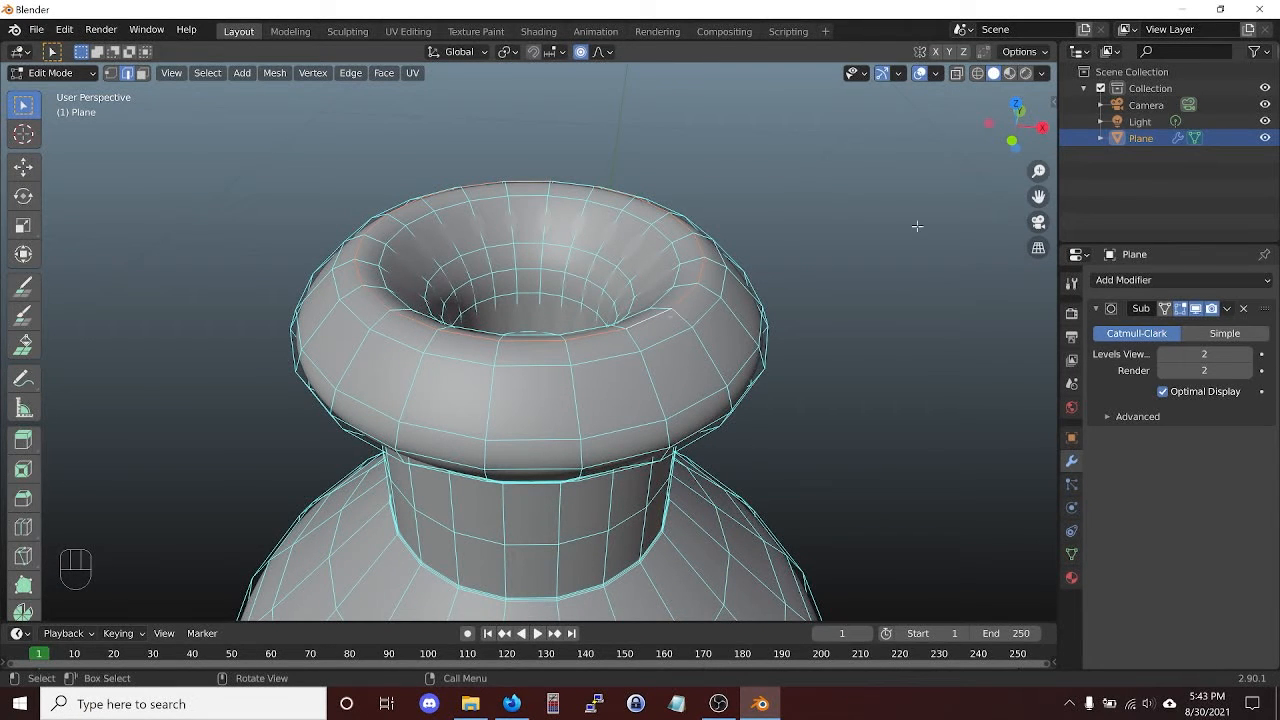
{"action": "key", "text": "g"}
{"action": "key", "text": "z"}
{"action": "scroll", "coordinate": [919, 230], "scroll_direction": "up", "scroll_amount": 8}
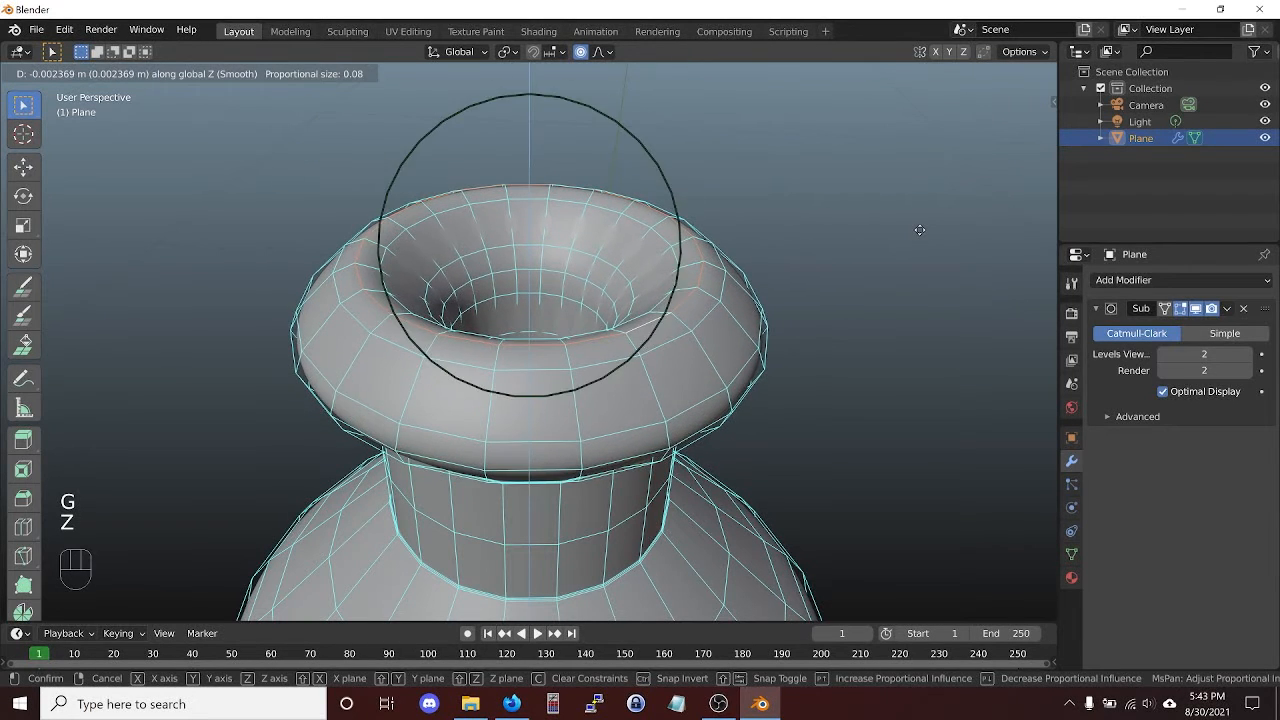
{"action": "scroll", "coordinate": [919, 230], "scroll_direction": "up", "scroll_amount": 10}
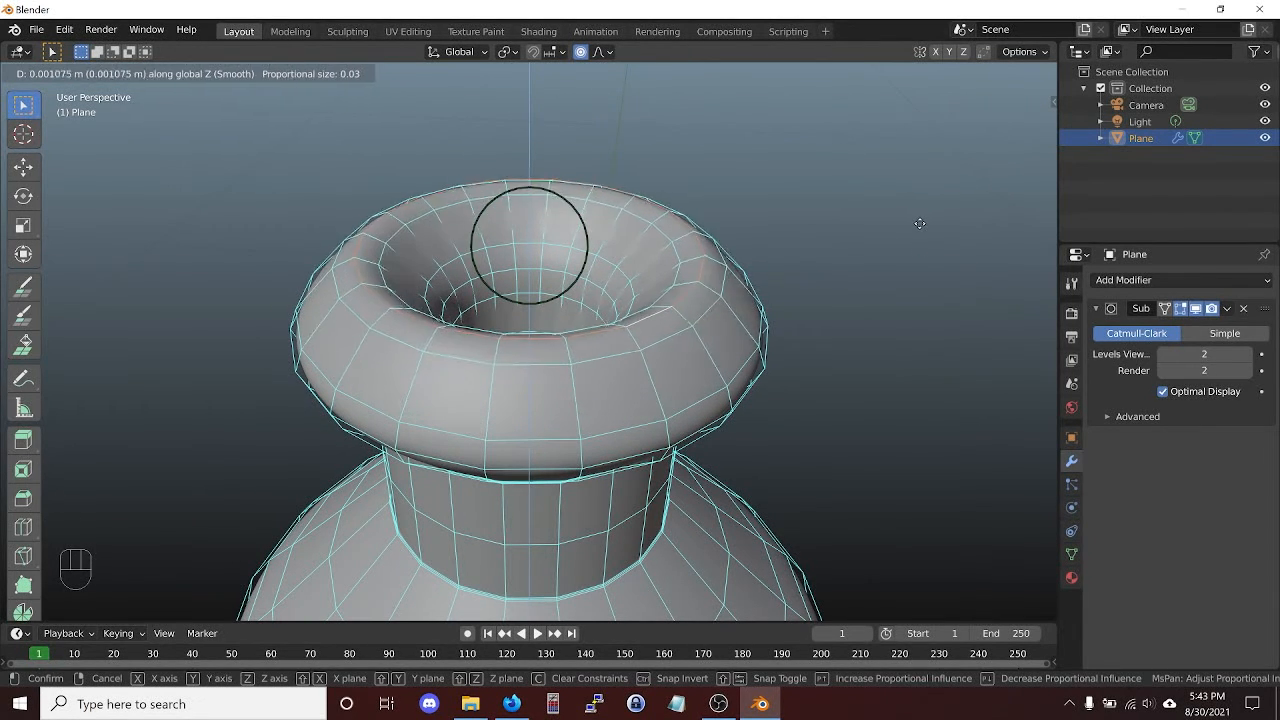
{"action": "scroll", "coordinate": [919, 223], "scroll_direction": "up", "scroll_amount": 4}
{"action": "key", "text": "Escape"}
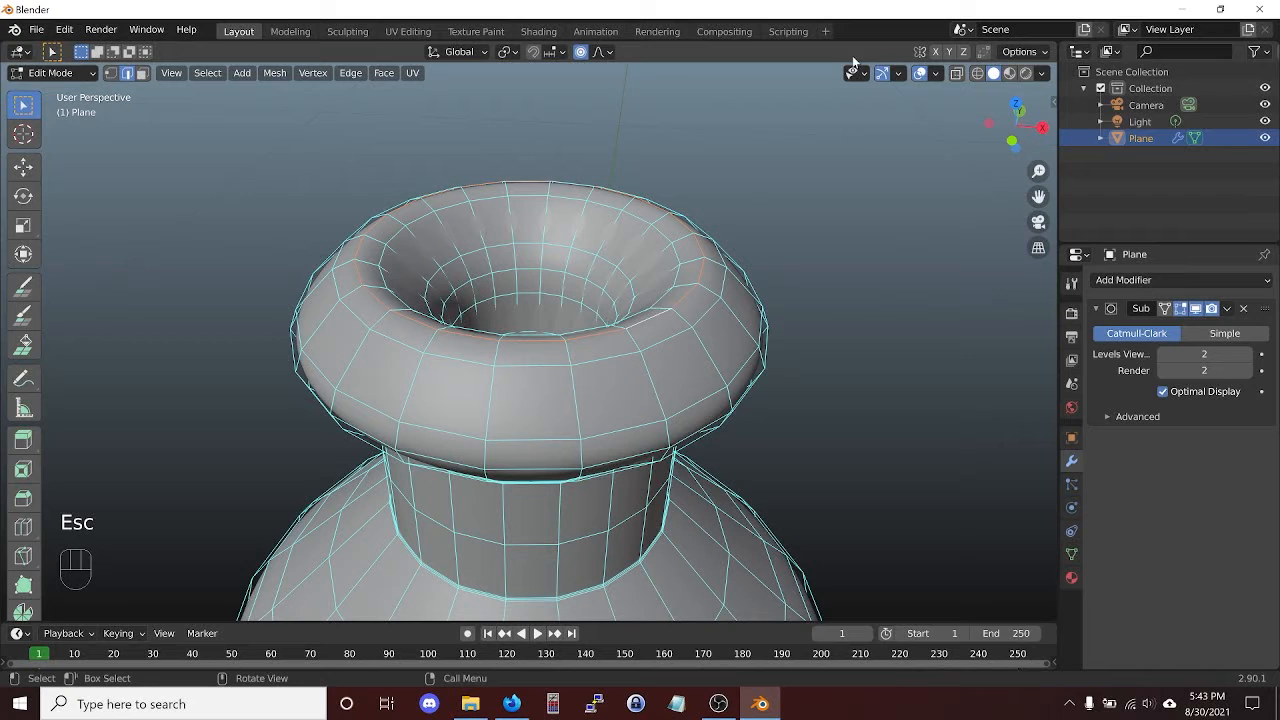
- Turn off proportional editing, lower the rim's edge loop about 0.0017 m along Z and return to object mode
{"action": "left_click", "coordinate": [580, 52]}
{"action": "key", "text": "g"}
{"action": "key", "text": "z"}
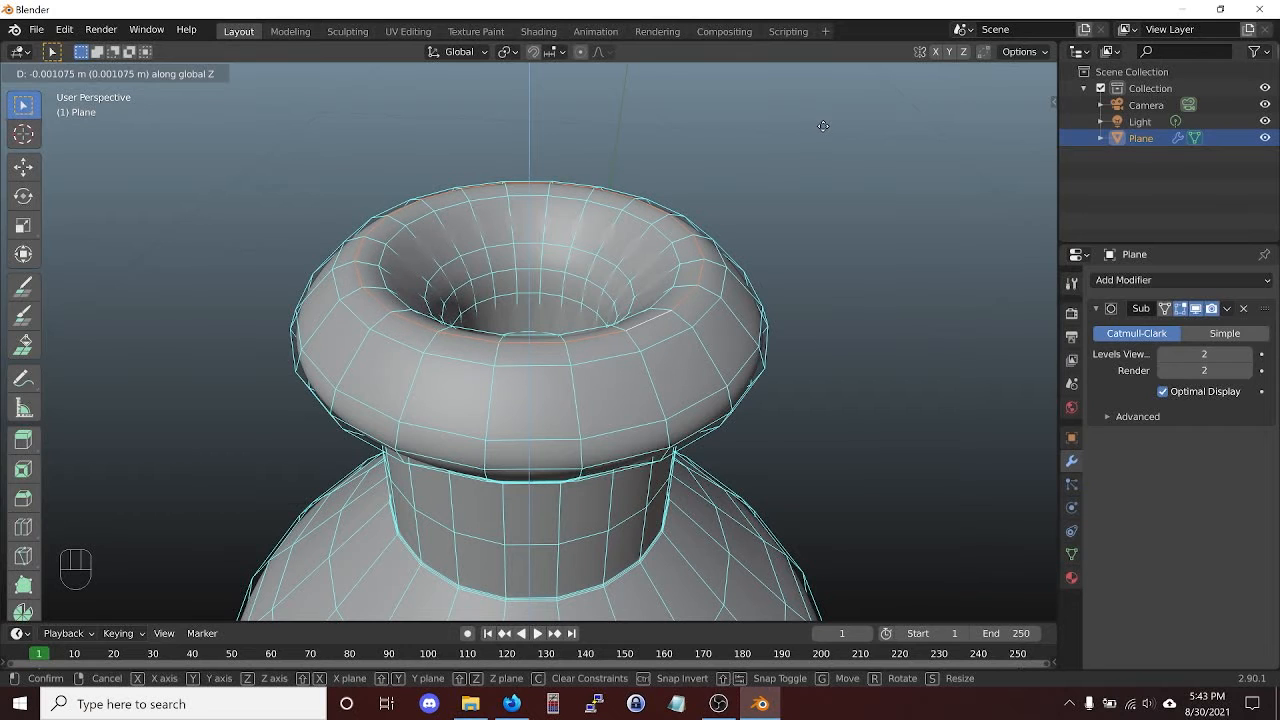
{"action": "left_click", "coordinate": [822, 127]}
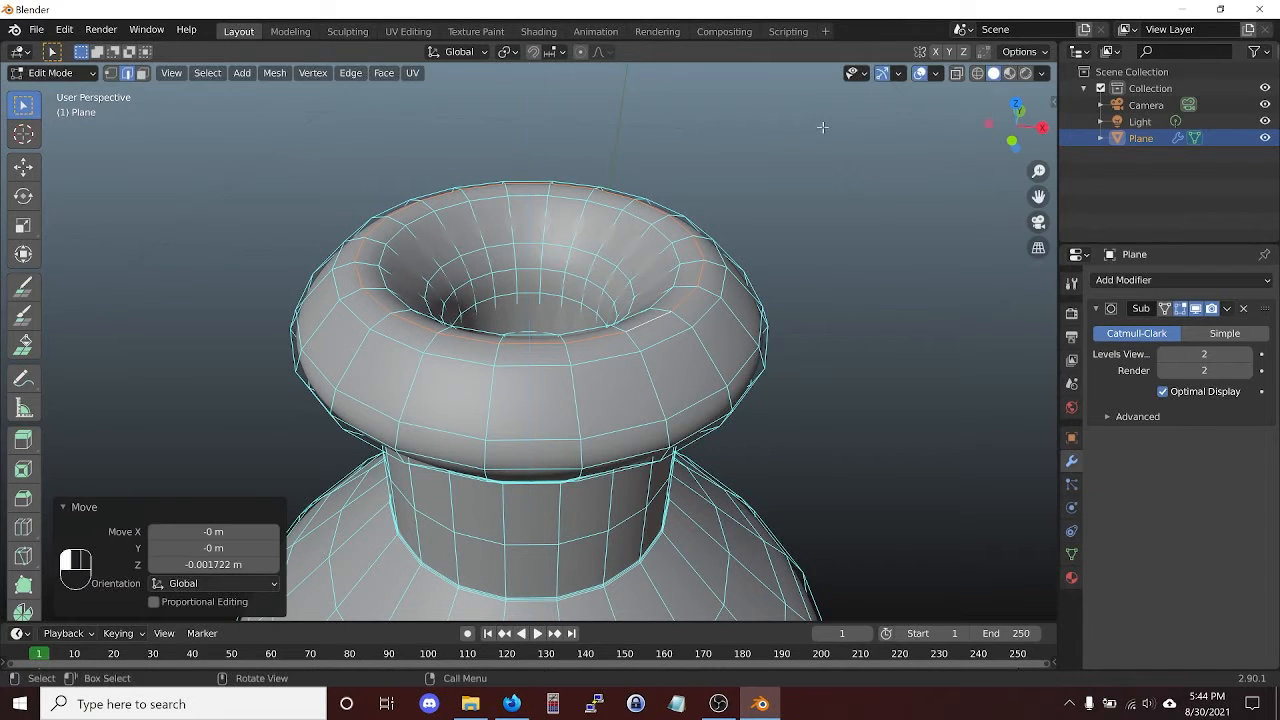
{"action": "key", "text": "Tab"}
{"action": "middle_click_drag", "start_coordinate": [853, 268], "coordinate": [547, 381]}
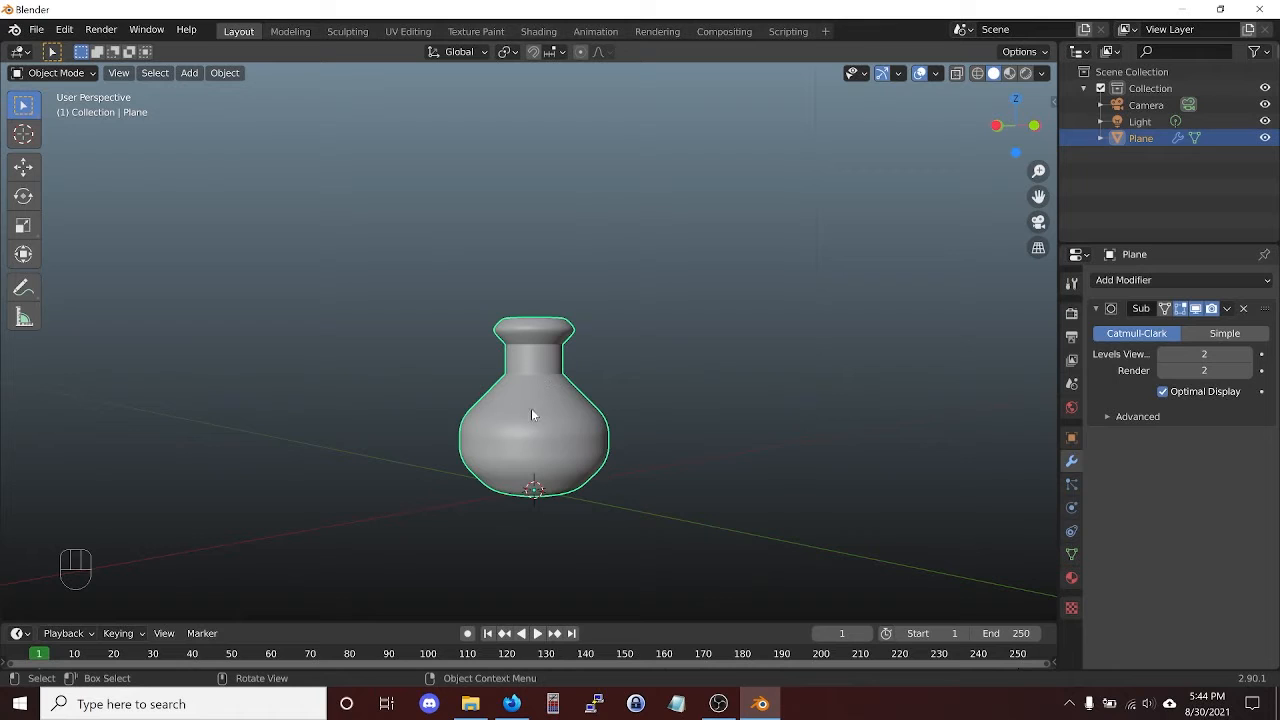
{"action": "scroll", "coordinate": [563, 434], "scroll_direction": "up", "scroll_amount": 2}
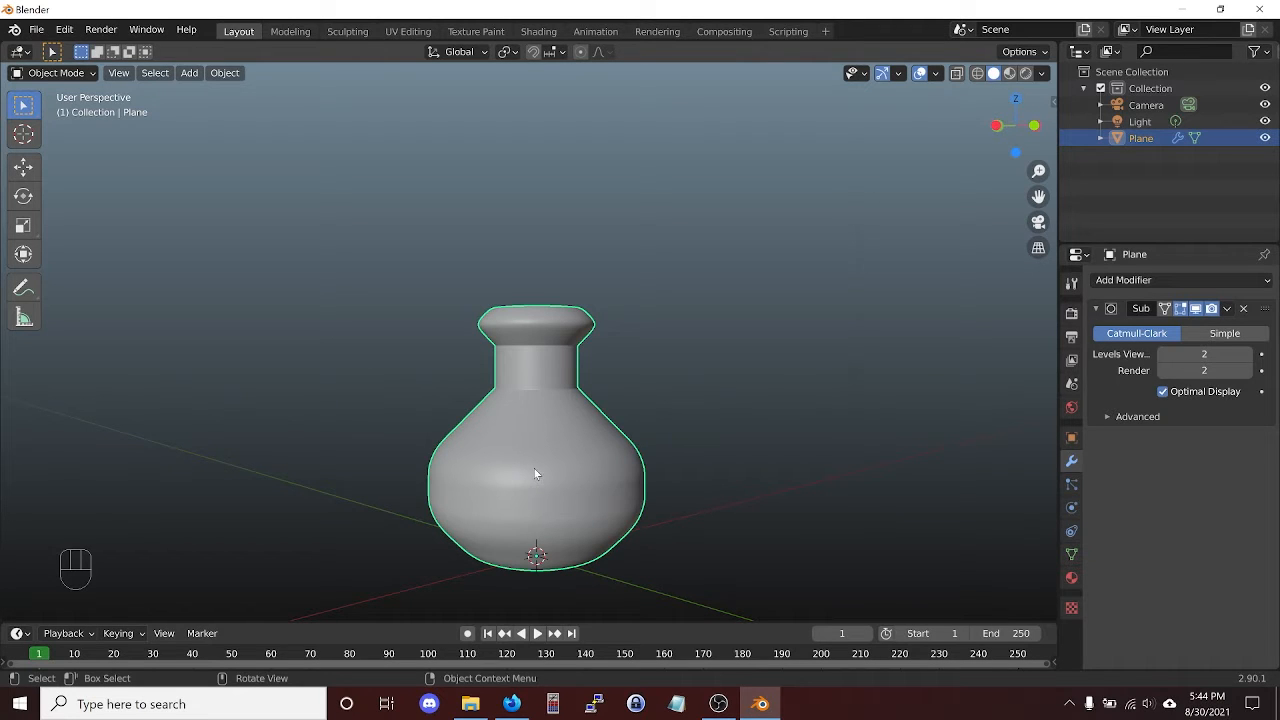
- Show the mesh in wireframe and, in vertex mode, select the centre vertex of the vase's inner bottom
{"action": "key", "text": "Tab"}
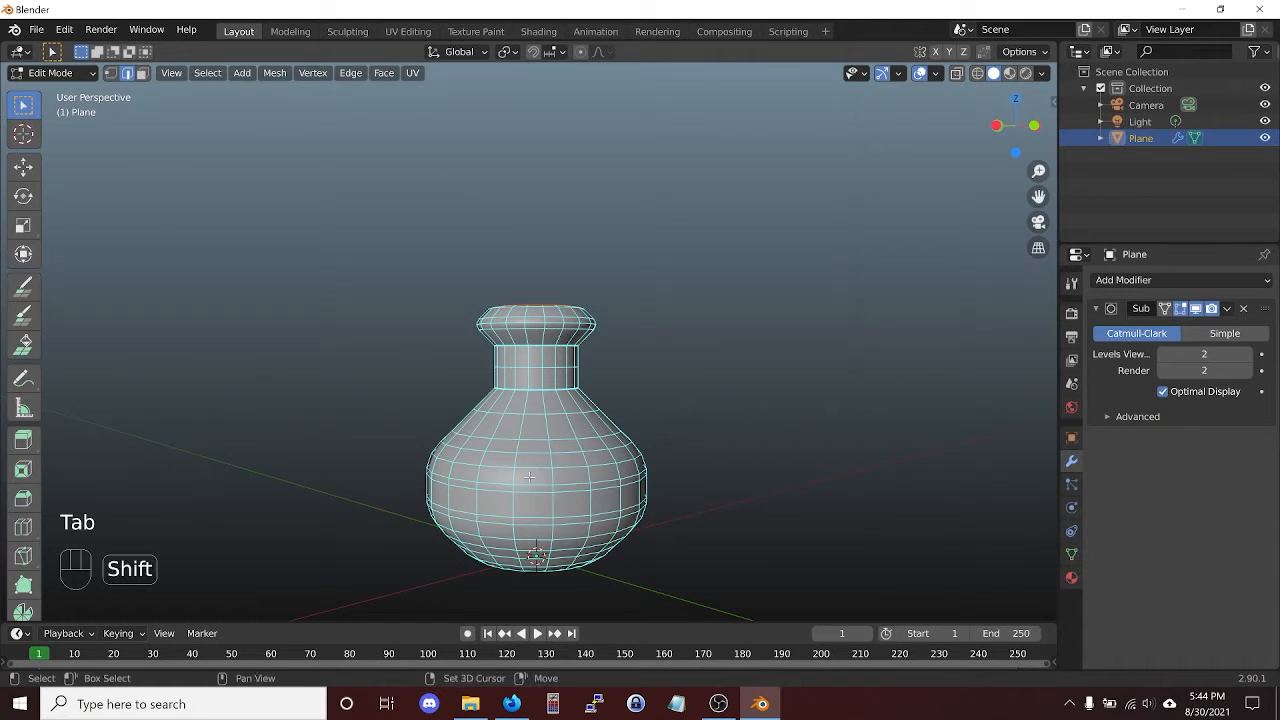
{"action": "key", "text": "shift+z"}
{"action": "middle_click_drag", "start_coordinate": [529, 477], "coordinate": [538, 400]}
{"action": "scroll", "coordinate": [535, 541], "scroll_direction": "up", "scroll_amount": 4}
{"action": "scroll", "coordinate": [538, 400], "scroll_direction": "up", "scroll_amount": 3}
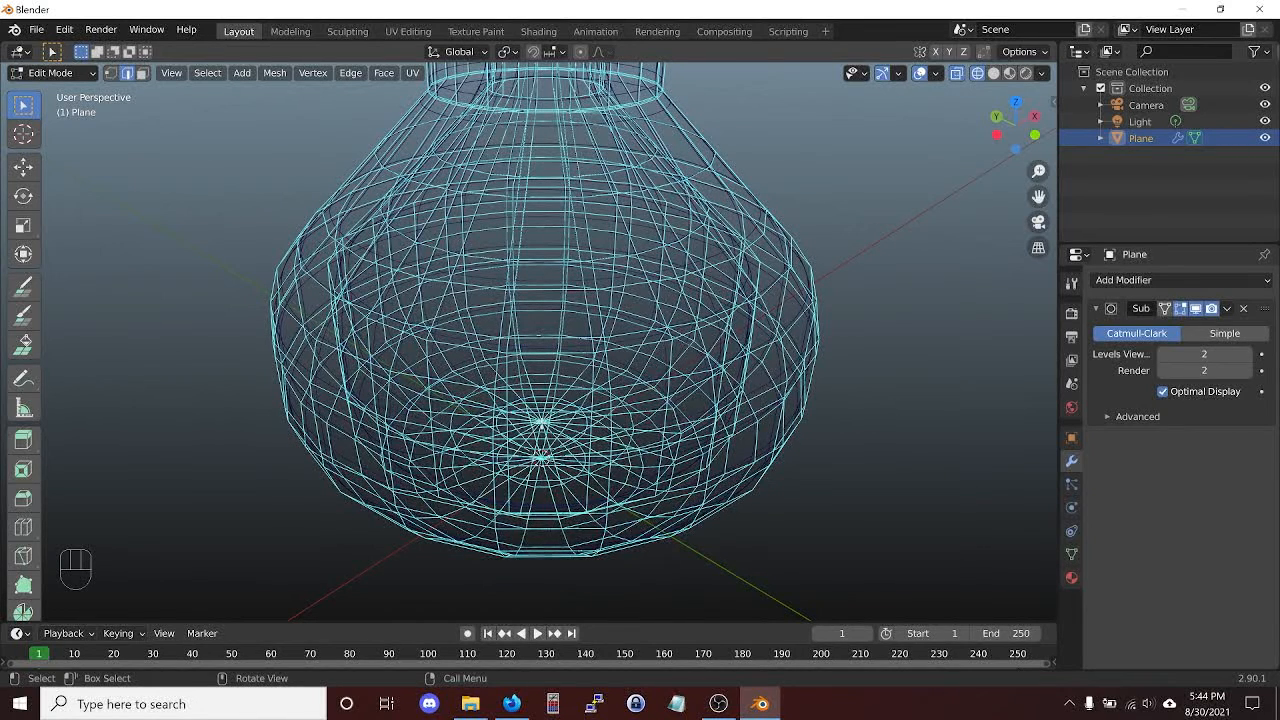
{"action": "key", "text": "1"}
{"action": "middle_click_drag", "start_coordinate": [537, 422], "coordinate": [589, 506]}
{"action": "scroll", "coordinate": [553, 384], "scroll_direction": "up", "scroll_amount": 3}
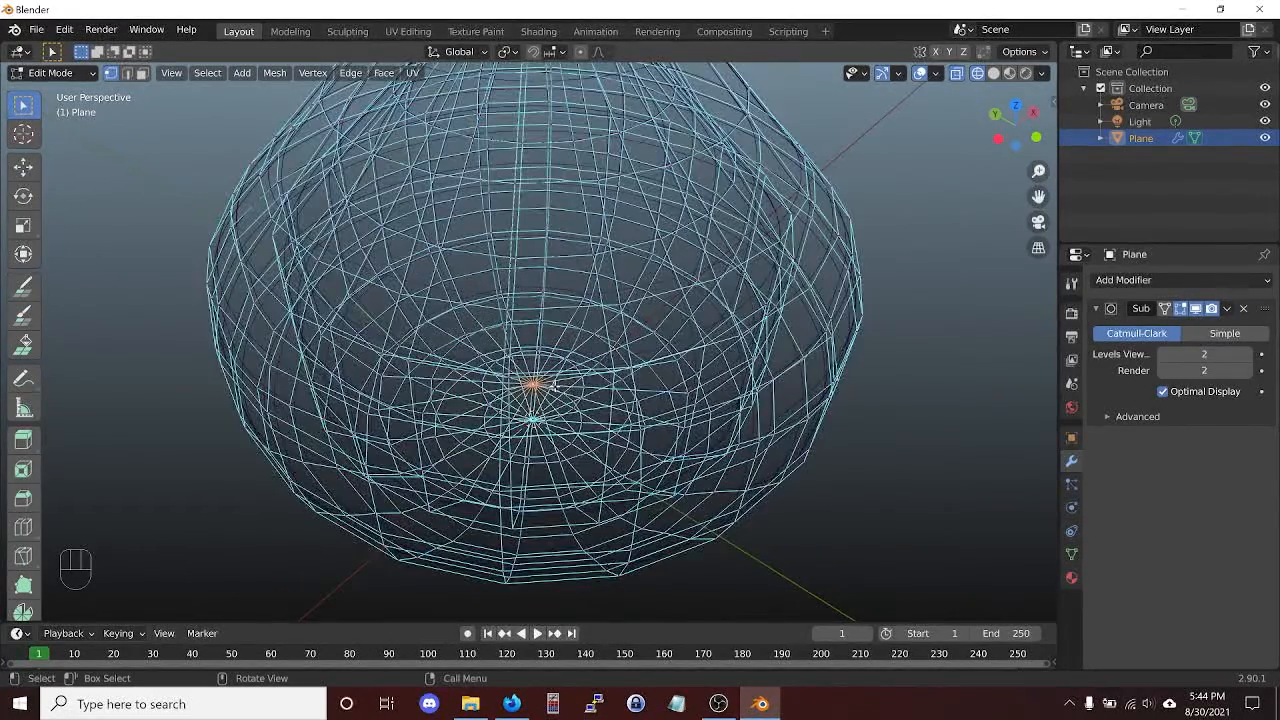
- Grow the selection from the inner bottom's centre vertex over the vase's inside walls up to just below the neck
{"action": "key", "text": "ctrl+KP_Add"}
{"action": "key", "text": "ctrl+KP_Add"}
{"action": "key", "text": "ctrl+KP_Add"}
{"action": "key", "text": "ctrl+KP_Add"}
{"action": "key", "text": "ctrl+KP_Add"}
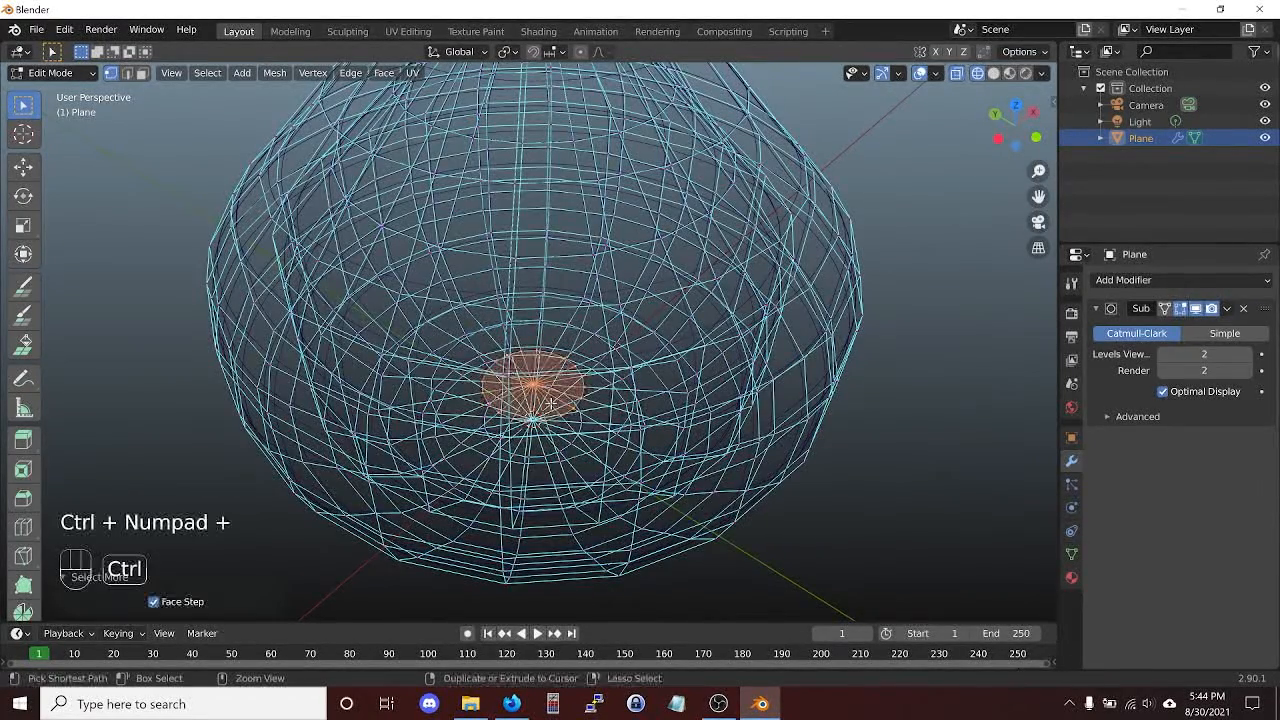
{"action": "key", "text": "ctrl+KP_Add"}
{"action": "key", "text": "ctrl+KP_Add"}
{"action": "key", "text": "ctrl+KP_Add"}
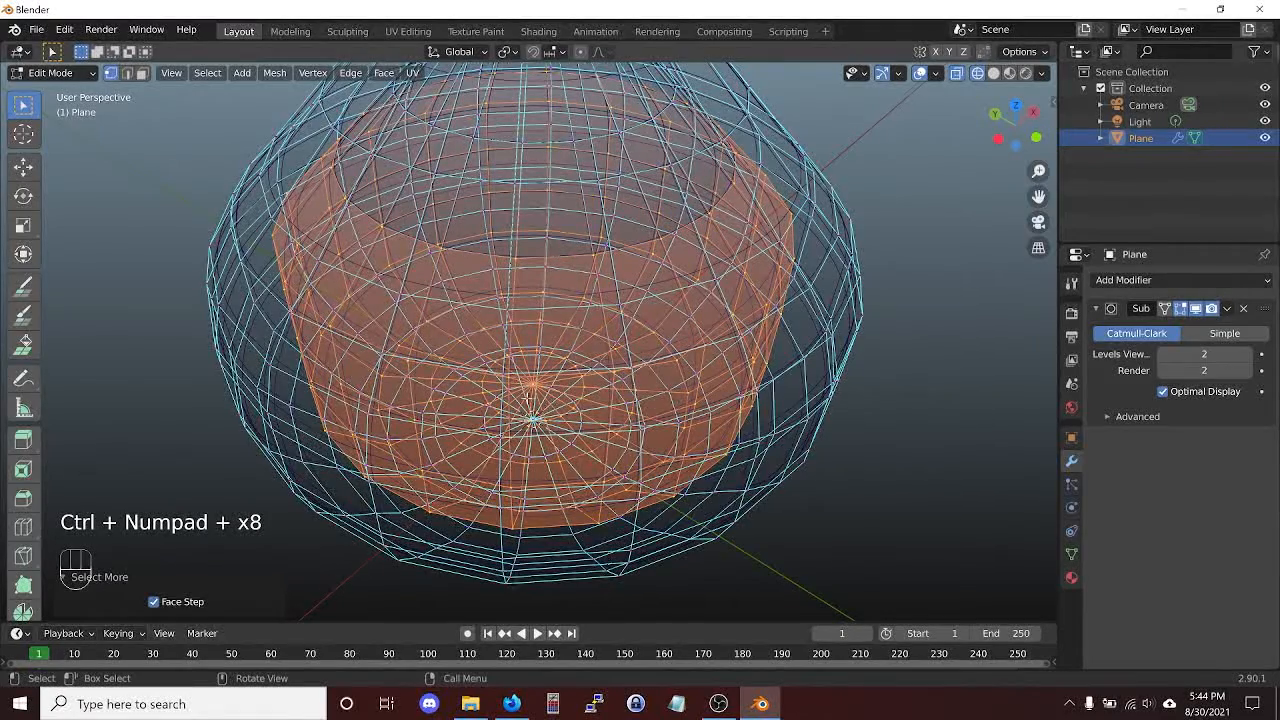
{"action": "middle_click_drag", "start_coordinate": [530, 399], "coordinate": [595, 412]}
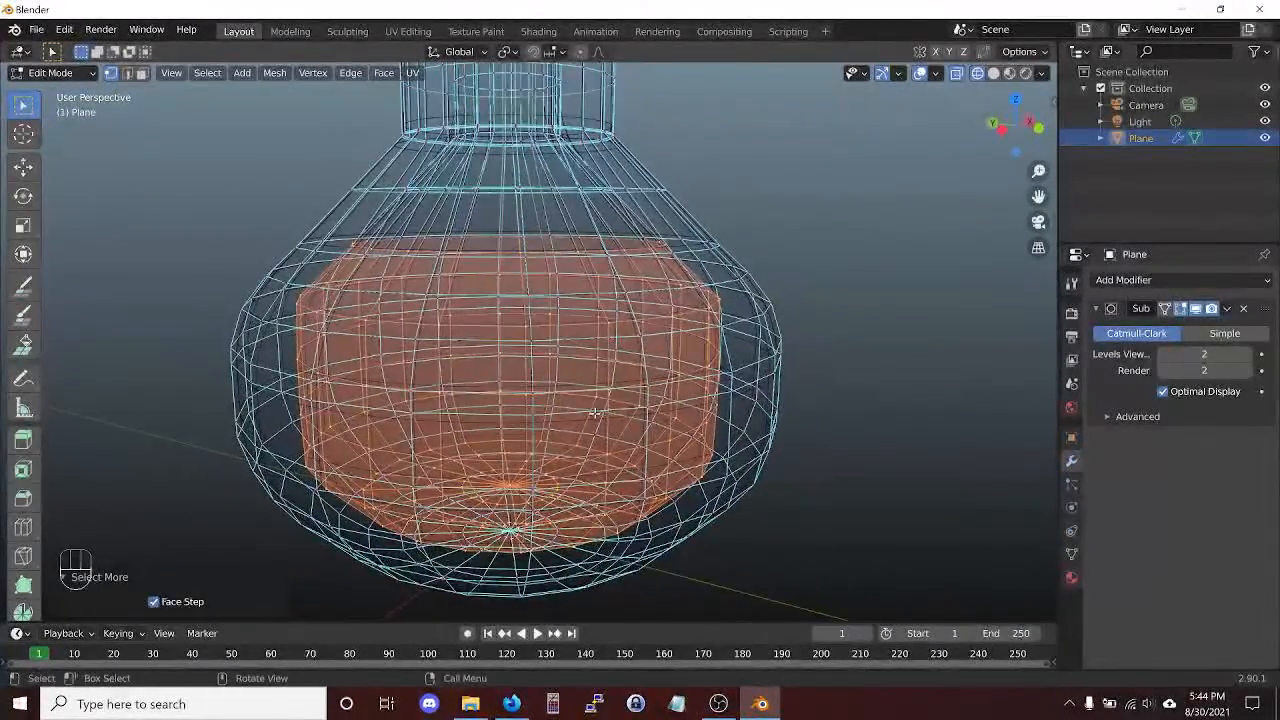
{"action": "middle_click_drag", "start_coordinate": [518, 274], "coordinate": [550, 268]}
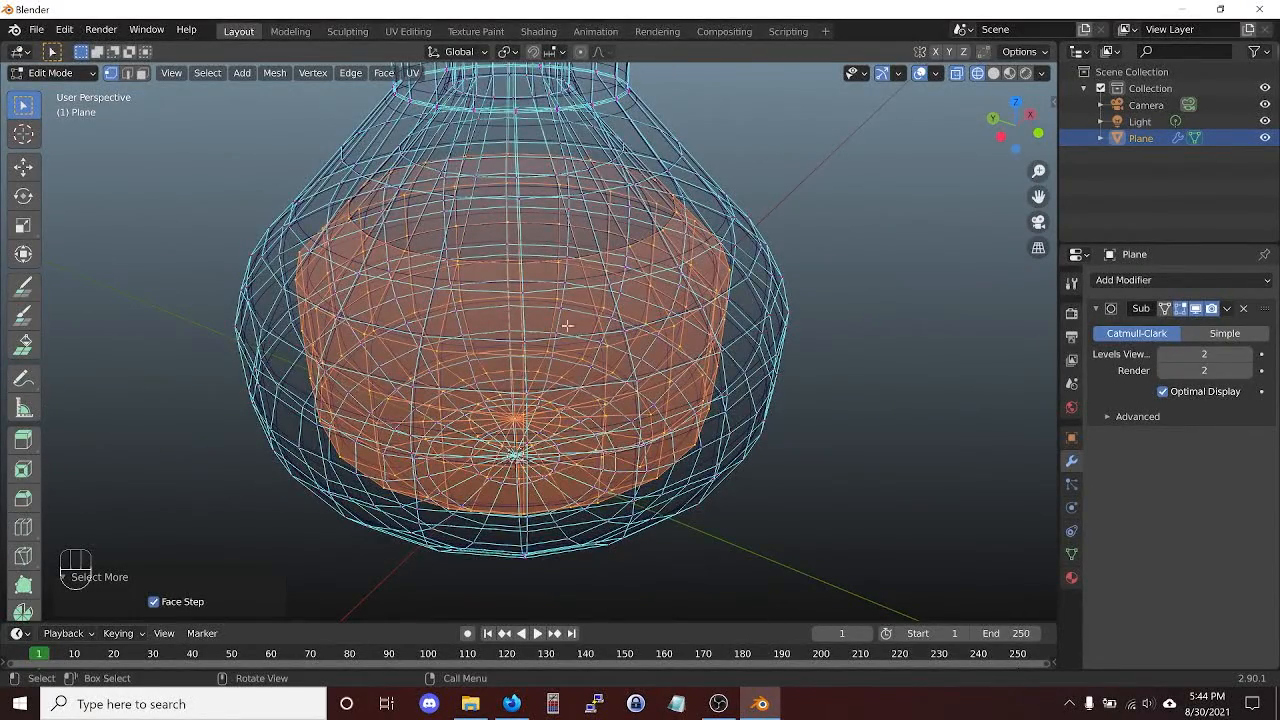
{"action": "middle_click_drag", "start_coordinate": [566, 325], "coordinate": [488, 310]}
{"action": "key", "text": "ctrl+KP_Add"}
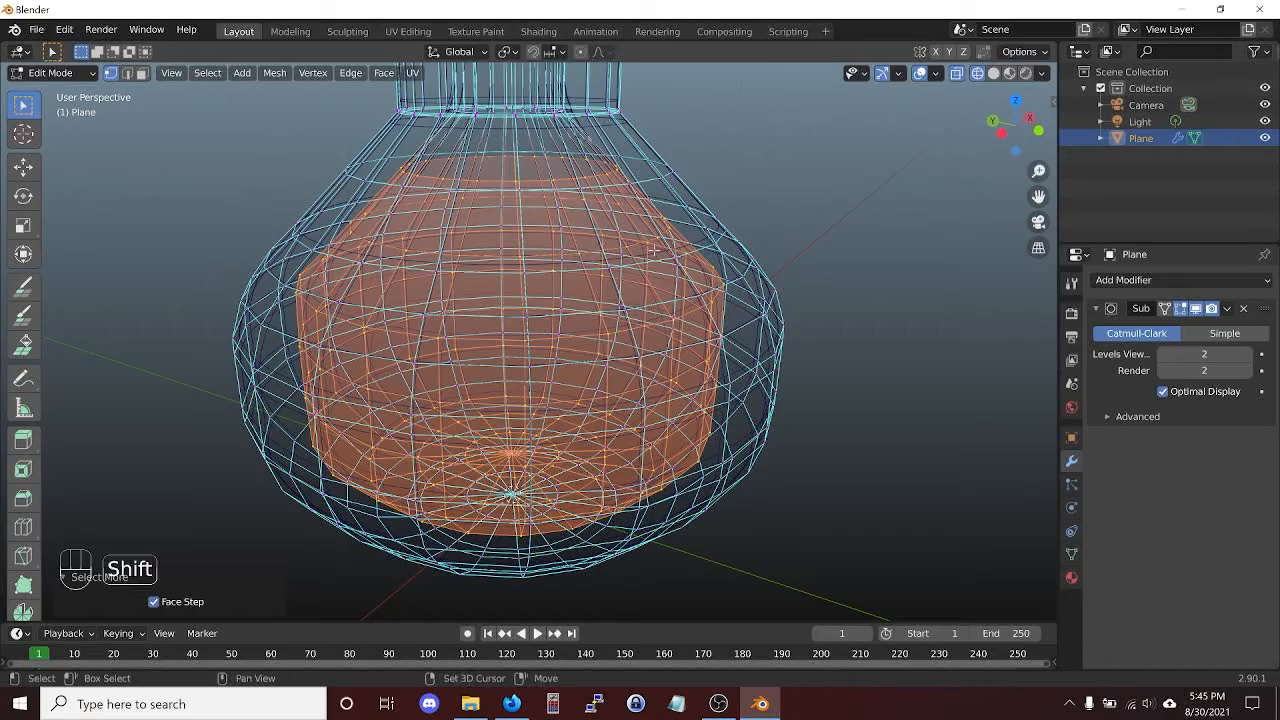
- Duplicate the selected inner surface in place, separate the copy into its own object and return to object mode
{"action": "key", "text": "shift+d"}
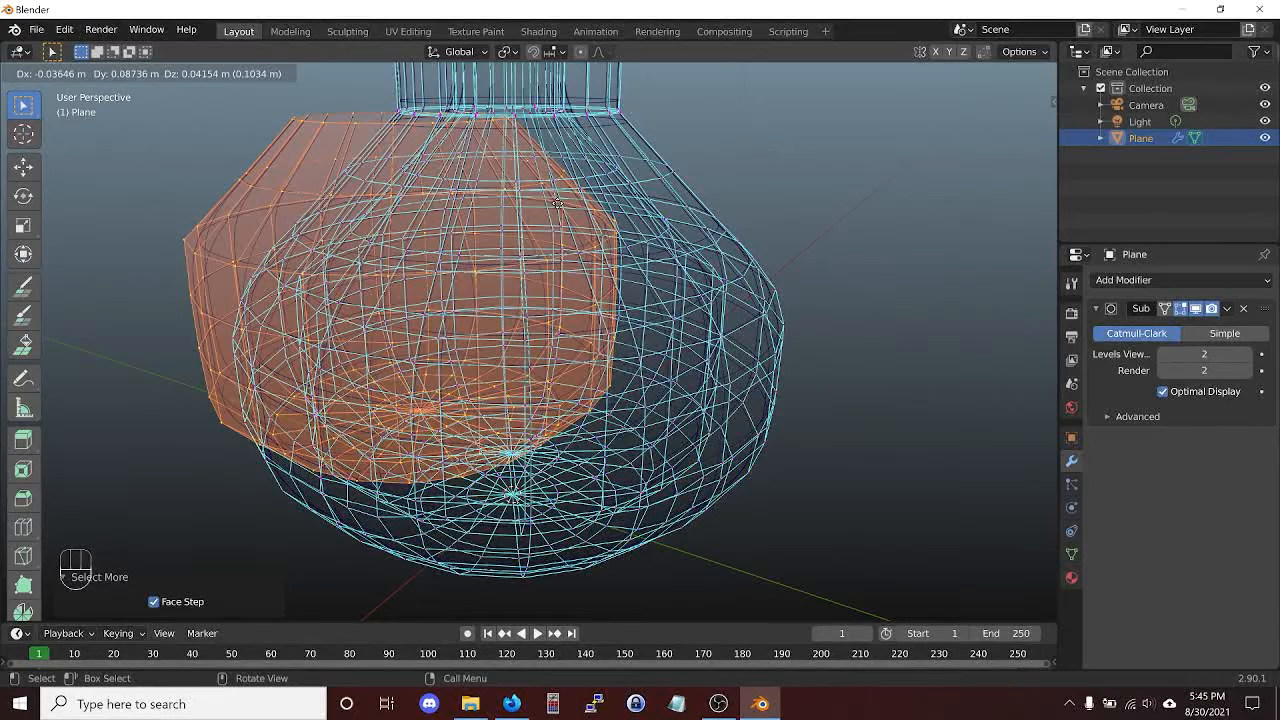
{"action": "key", "text": "Escape"}
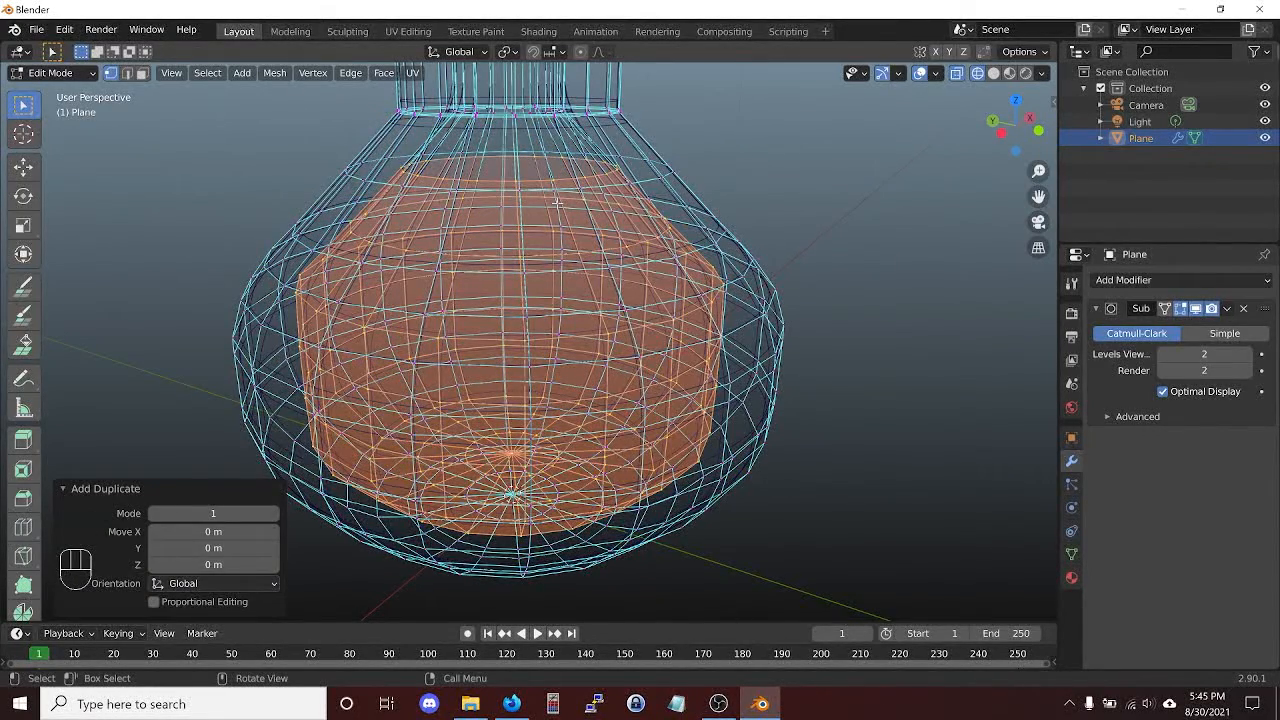
{"action": "key", "text": "p"}
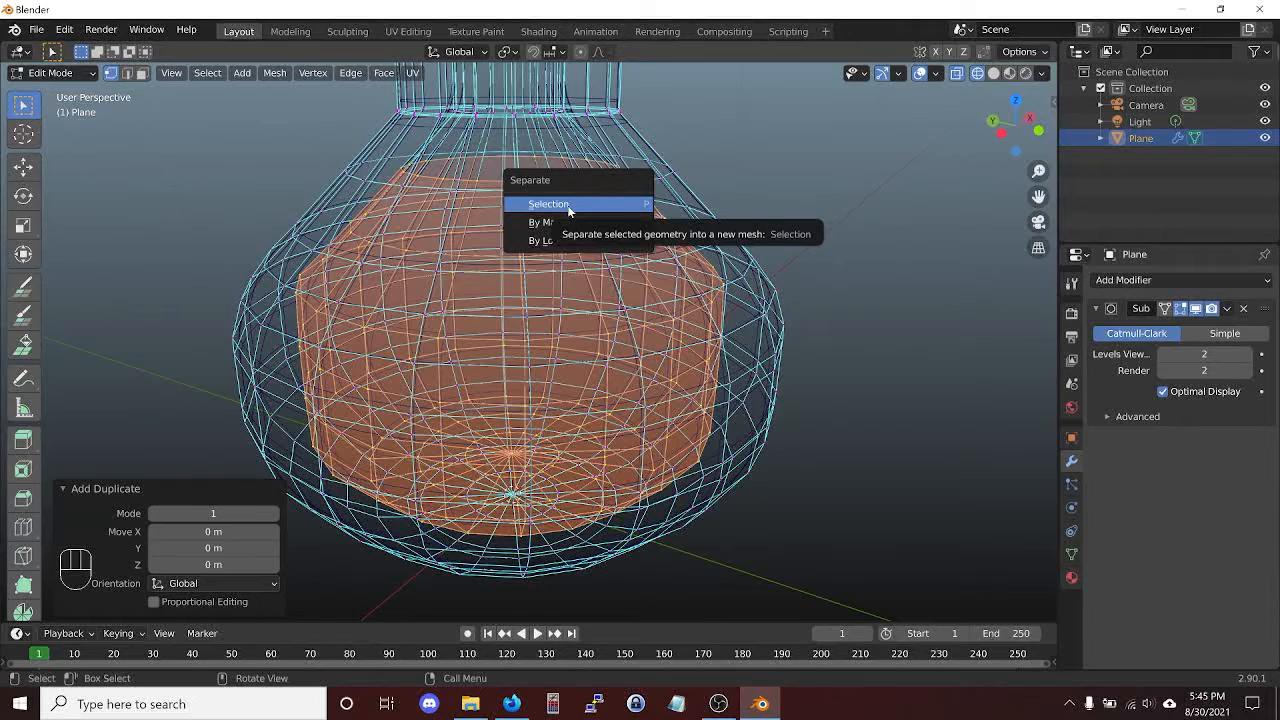
{"action": "left_click", "coordinate": [568, 205]}
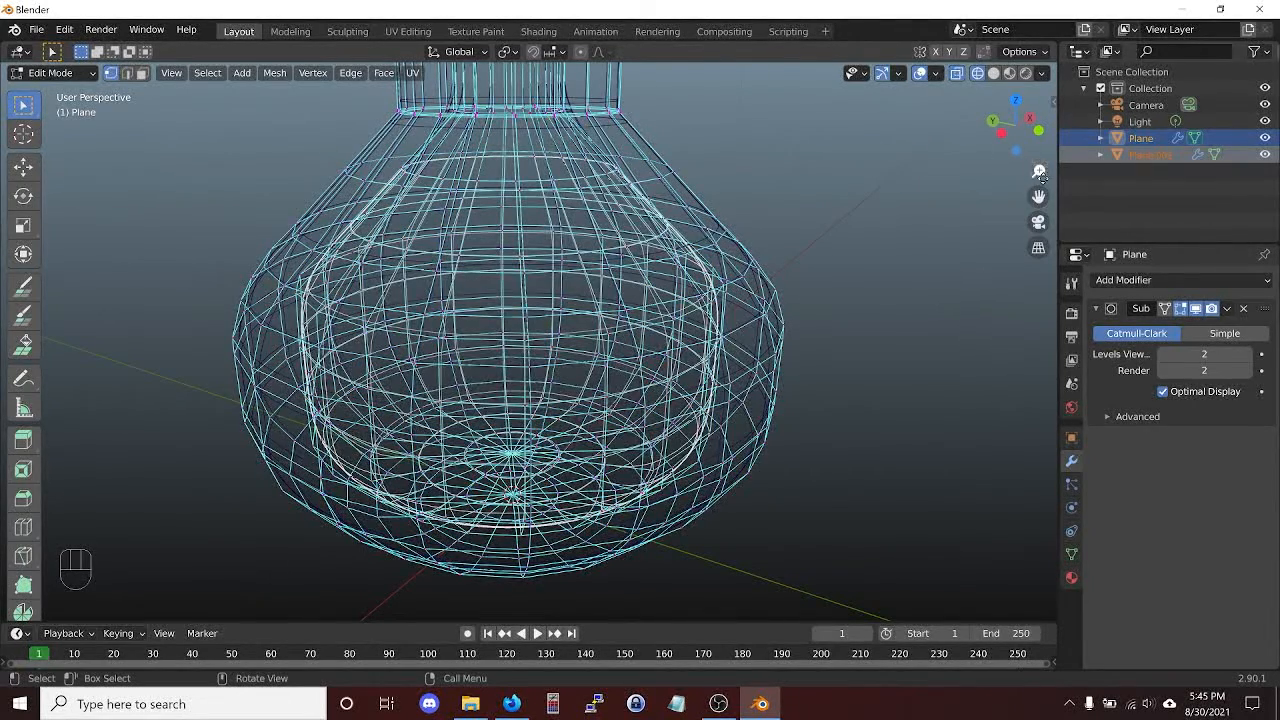
{"action": "left_click", "coordinate": [1141, 137]}
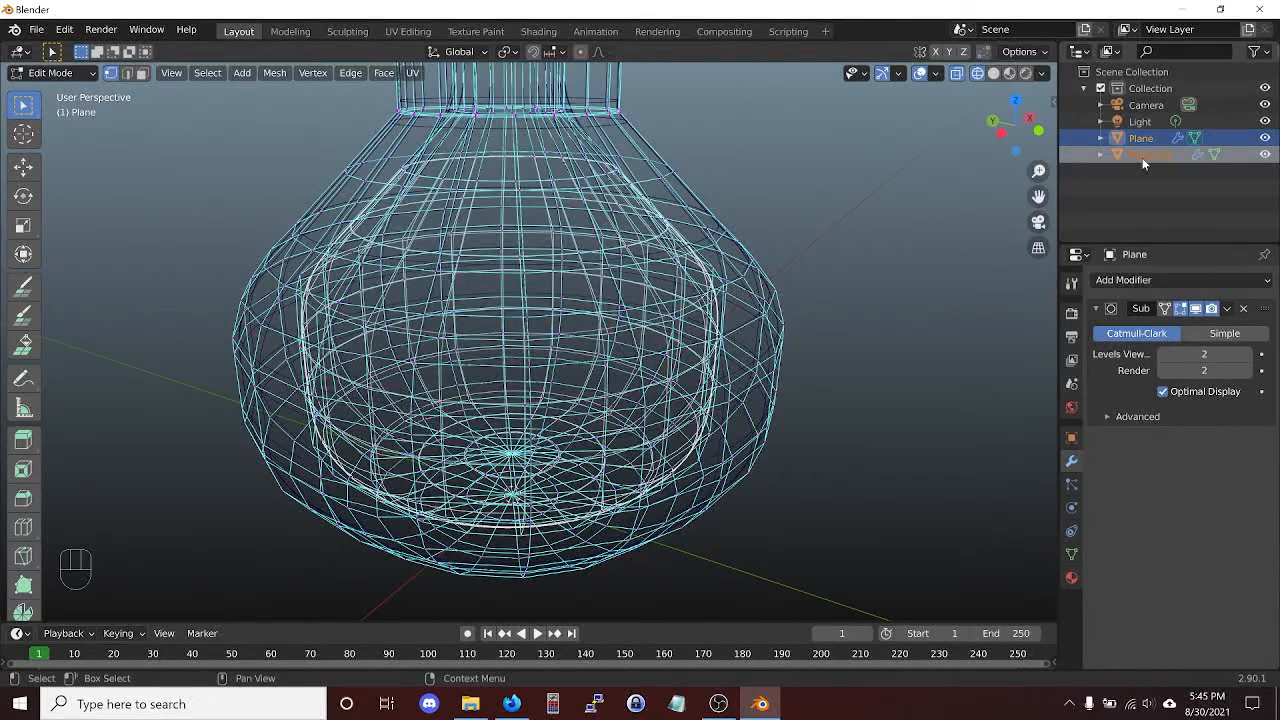
{"action": "key", "text": "Tab"}
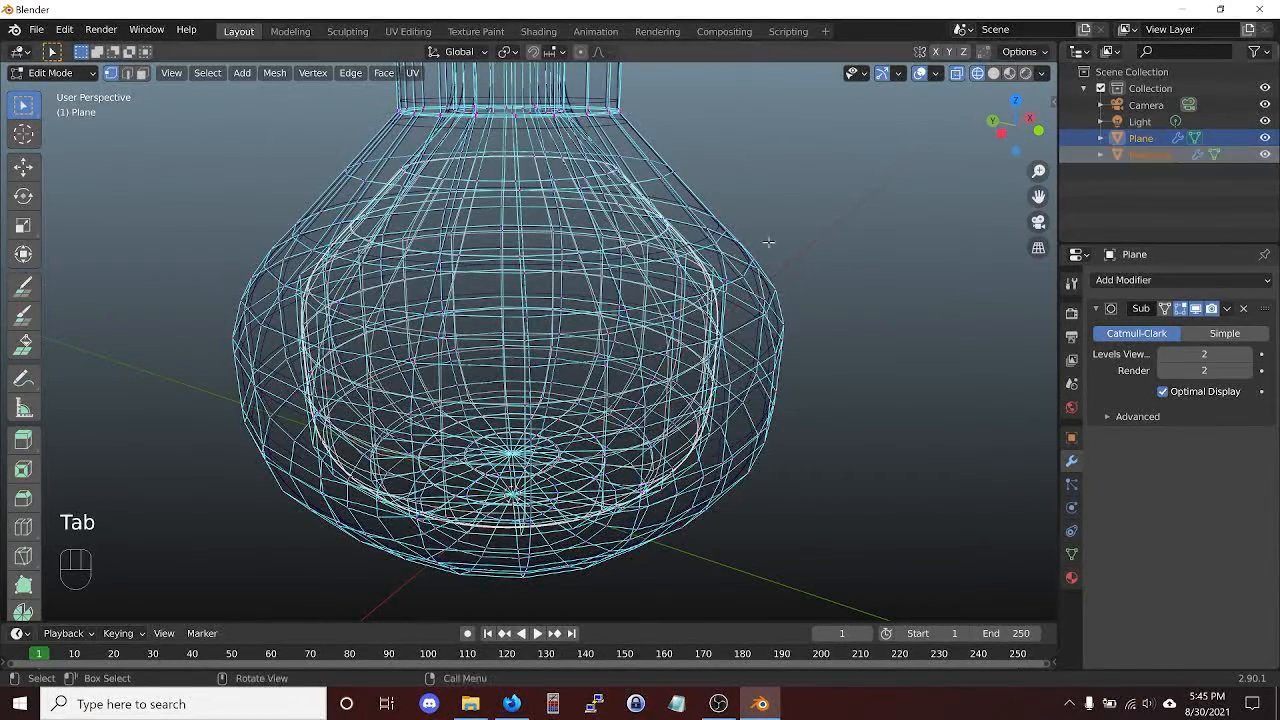
{"action": "key", "text": "Tab"}
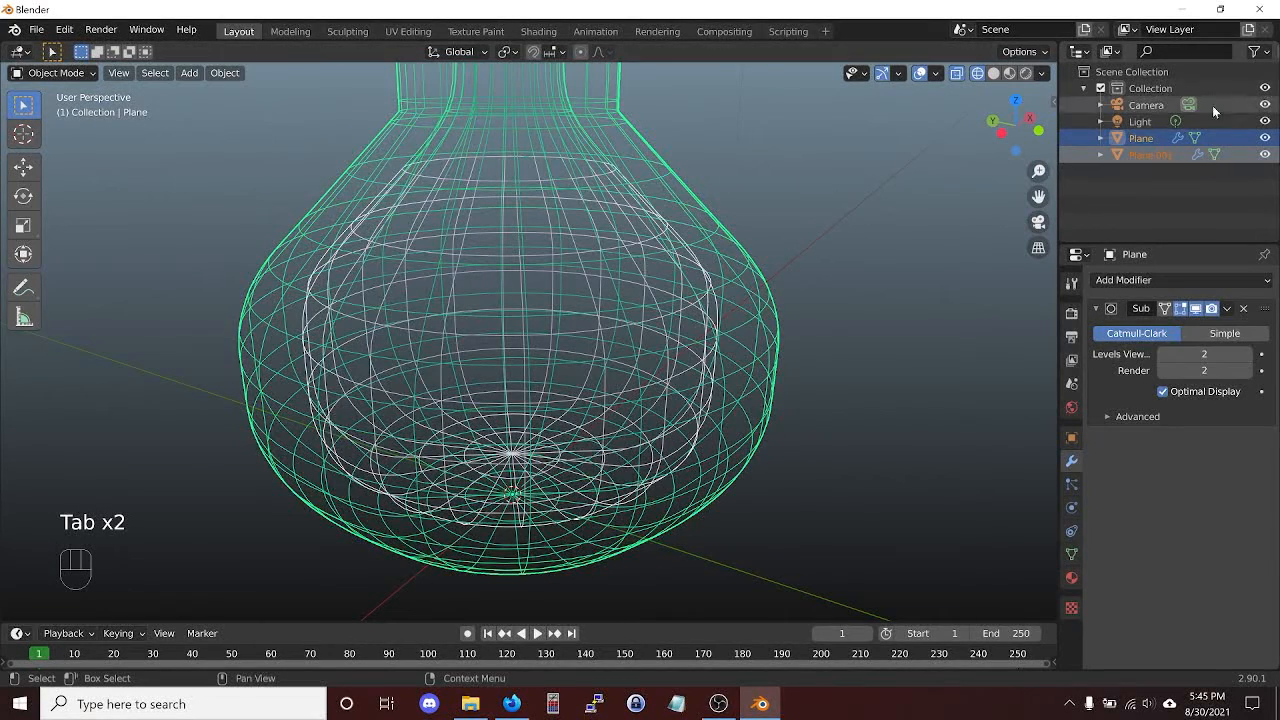
- Hide the original vase and display the separated inner mesh in solid shading
{"action": "left_click", "coordinate": [1264, 137]}
{"action": "middle_click_drag", "start_coordinate": [651, 214], "coordinate": [667, 259]}
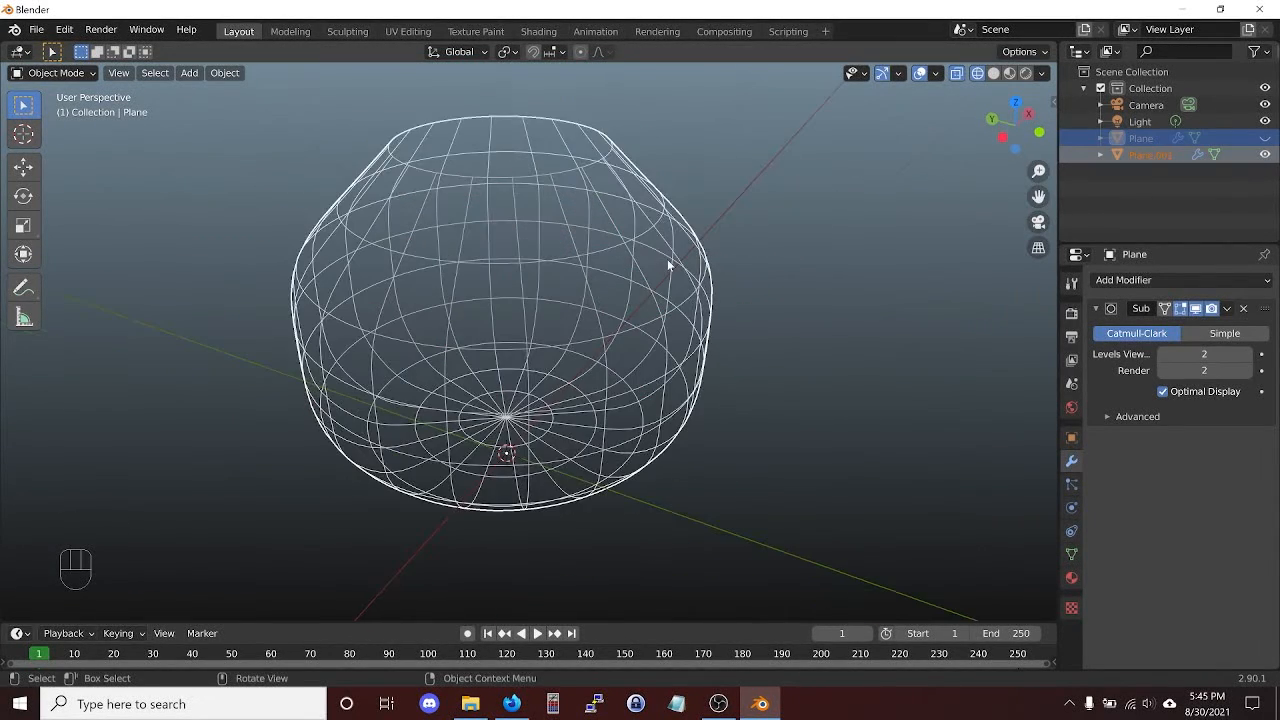
{"action": "key", "text": "shift+z"}
{"action": "mouse_move", "coordinate": [597, 229]}
{"action": "middle_mouse_down"}
{"action": "mouse_move", "coordinate": [597, 254]}
{"action": "mouse_move", "coordinate": [630, 270]}
{"action": "mouse_move", "coordinate": [554, 257]}
{"action": "mouse_move", "coordinate": [620, 215]}
{"action": "middle_mouse_up"}
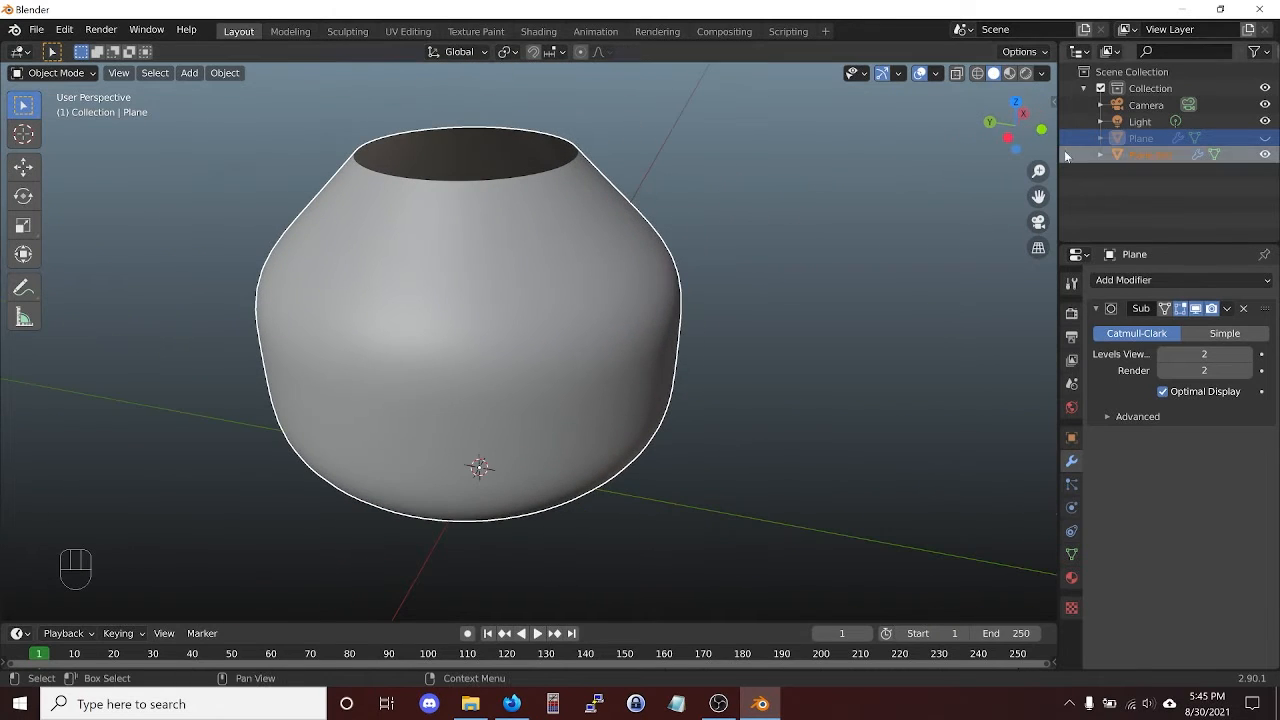
- Hide the separated inner mesh and make the original vase visible again
{"action": "left_click", "coordinate": [1265, 154]}
{"action": "left_click", "coordinate": [1265, 138]}
{"action": "scroll", "coordinate": [627, 217], "scroll_direction": "down", "scroll_amount": 3}
{"action": "scroll", "coordinate": [600, 216], "scroll_direction": "up", "scroll_amount": 4}
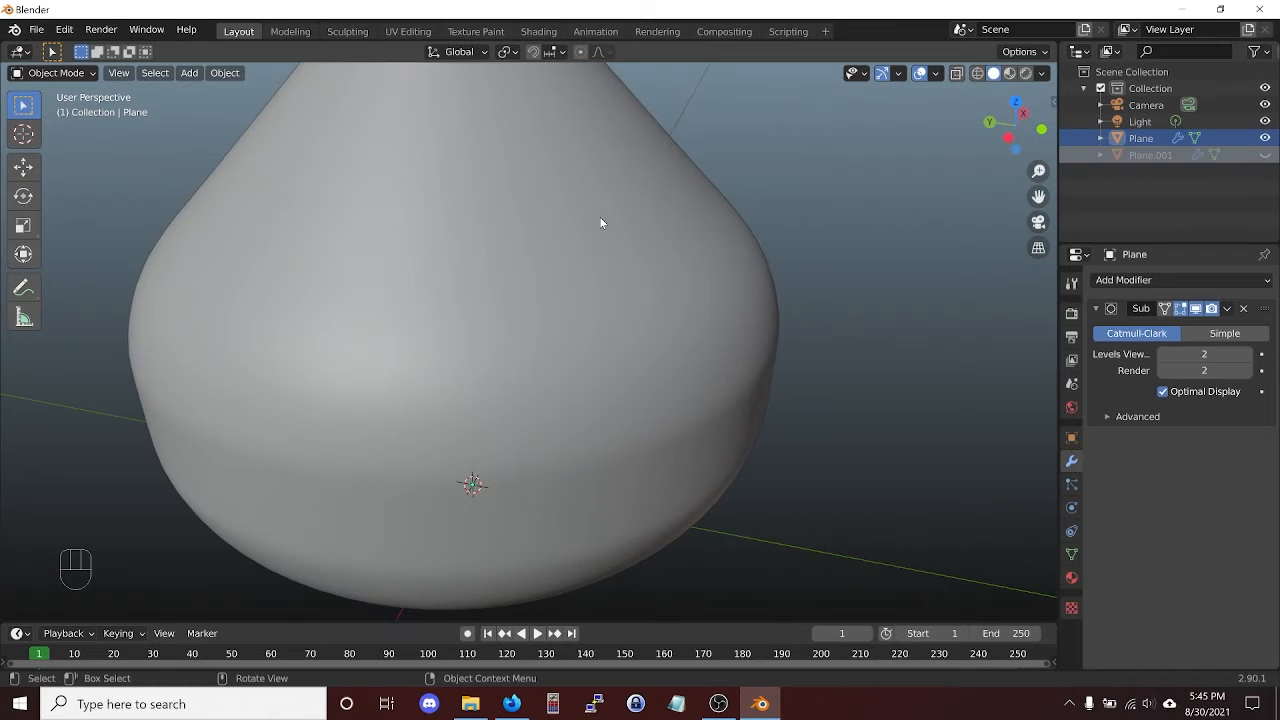
{"action": "middle_click_drag", "start_coordinate": [599, 216], "coordinate": [576, 237]}
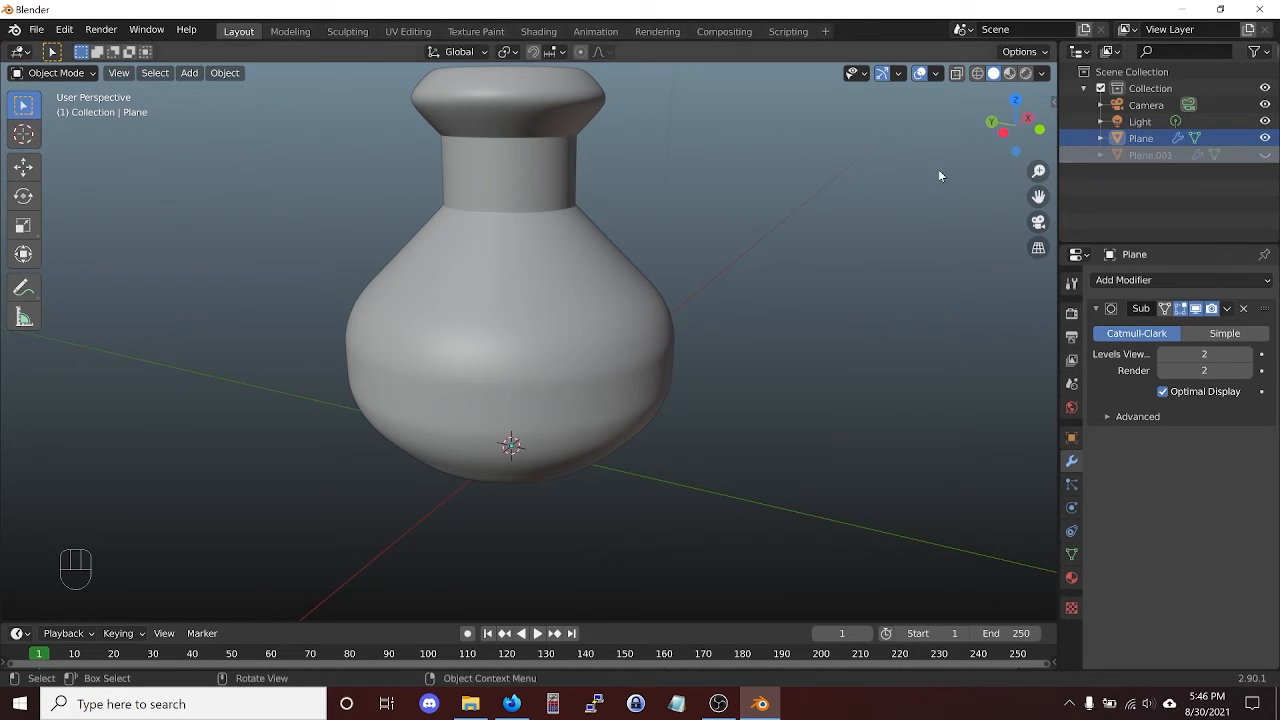
- Rename the vase object to "Bottle" and the separated inner mesh to "Potion"
{"action": "double_click", "coordinate": [1127, 137]}
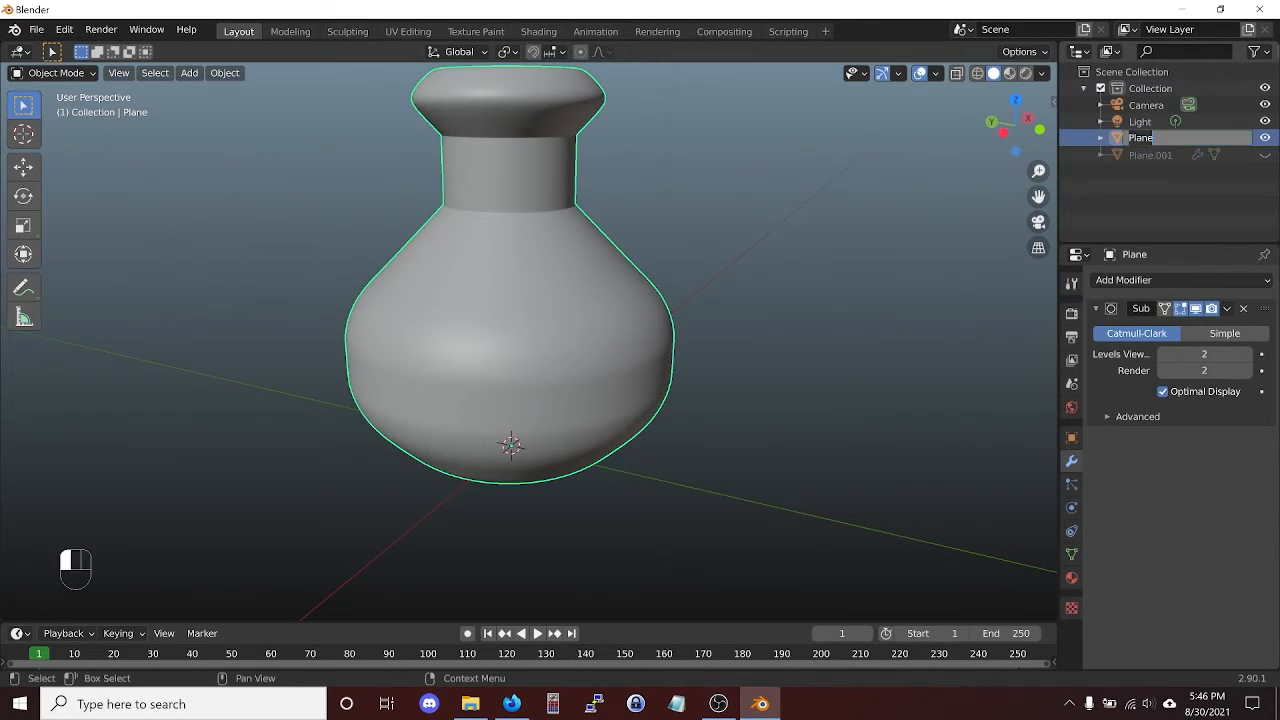
{"action": "type", "text": "Bottle"}
{"action": "key", "text": "Return"}
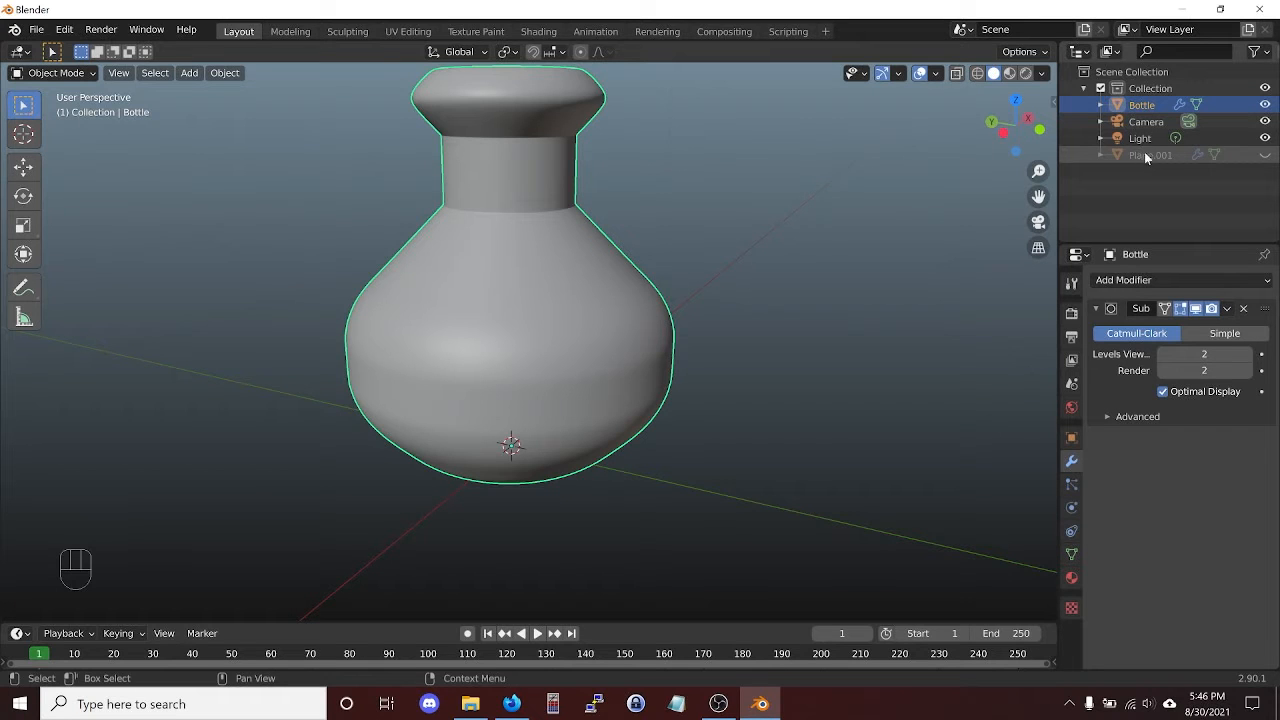
{"action": "double_click", "coordinate": [1144, 153]}
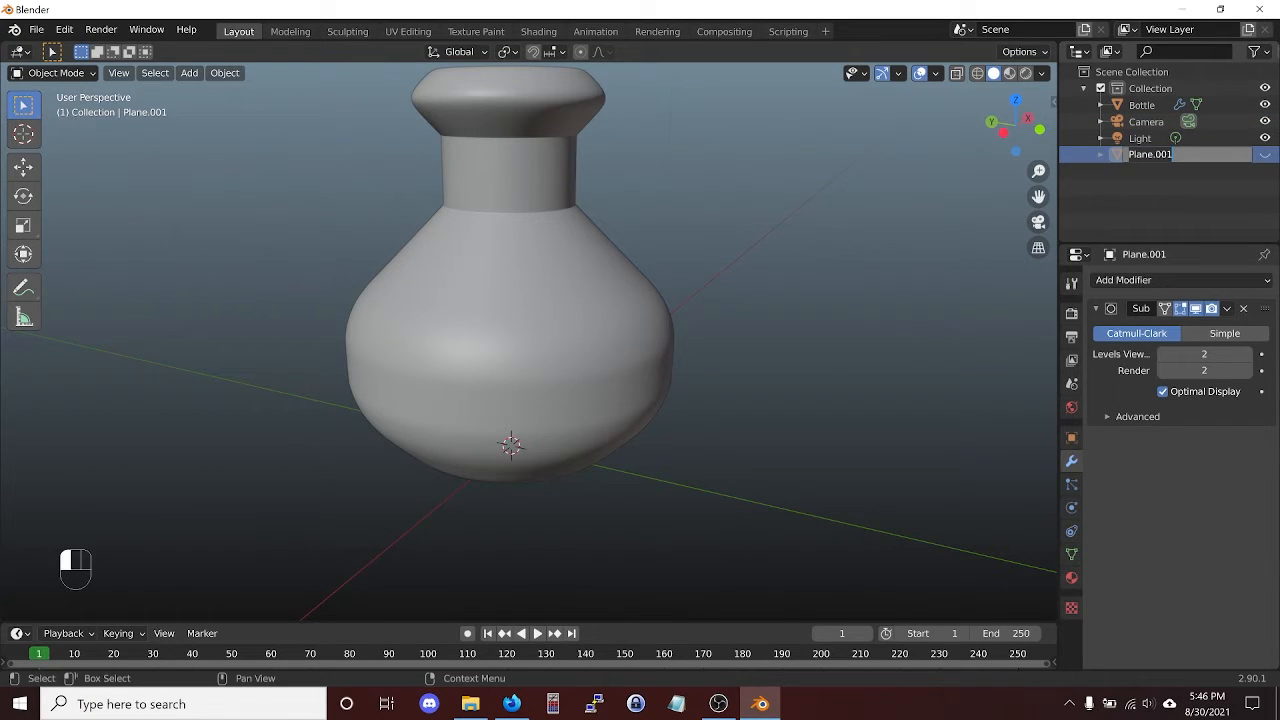
{"action": "type", "text": "Potion"}
{"action": "key", "text": "Return"}
{"action": "key", "text": "Return"}
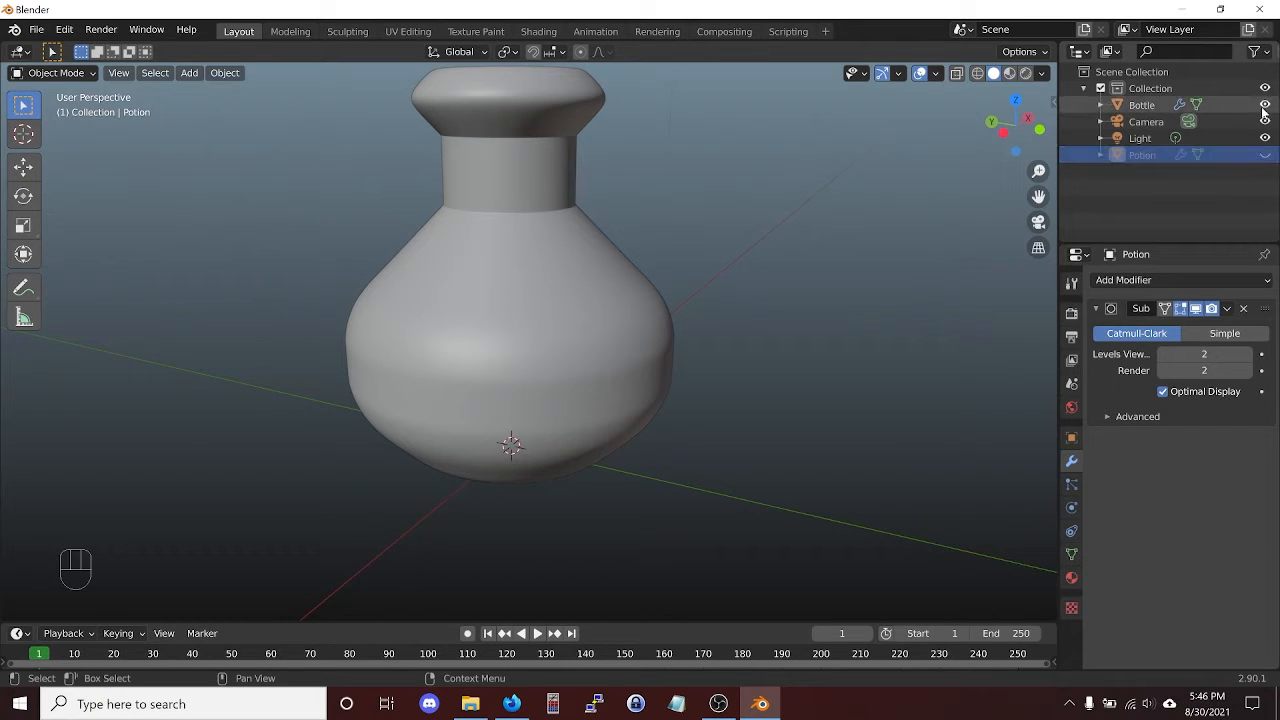
- Make the Potion object visible and hide the Bottle object
{"action": "left_click", "coordinate": [1265, 155]}
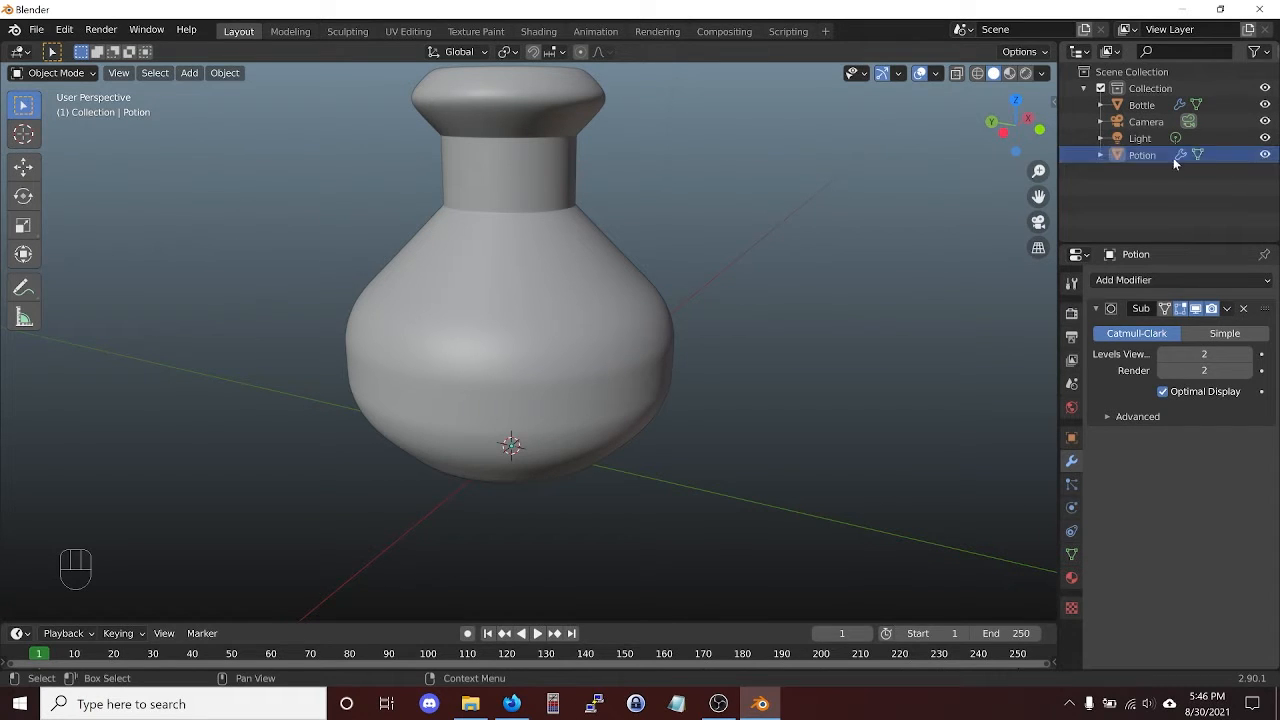
{"action": "left_click", "coordinate": [1265, 104]}
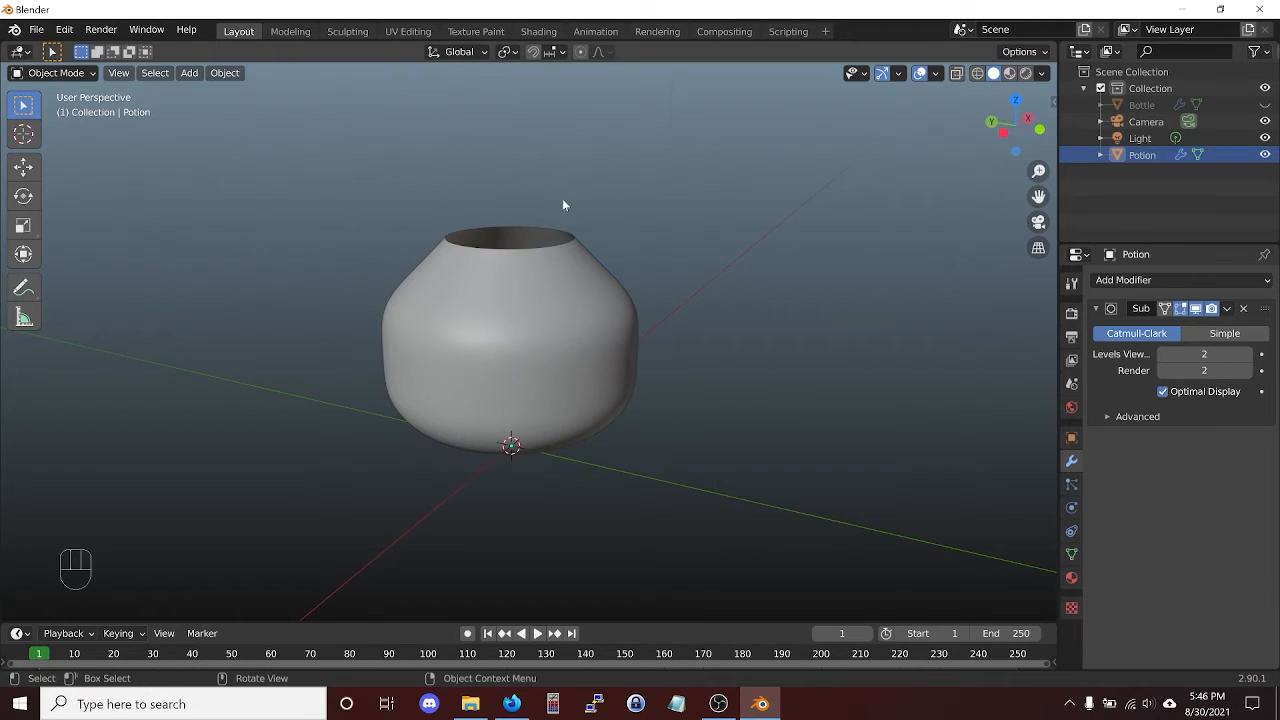
{"action": "middle_click_drag", "start_coordinate": [588, 253], "coordinate": [575, 189]}
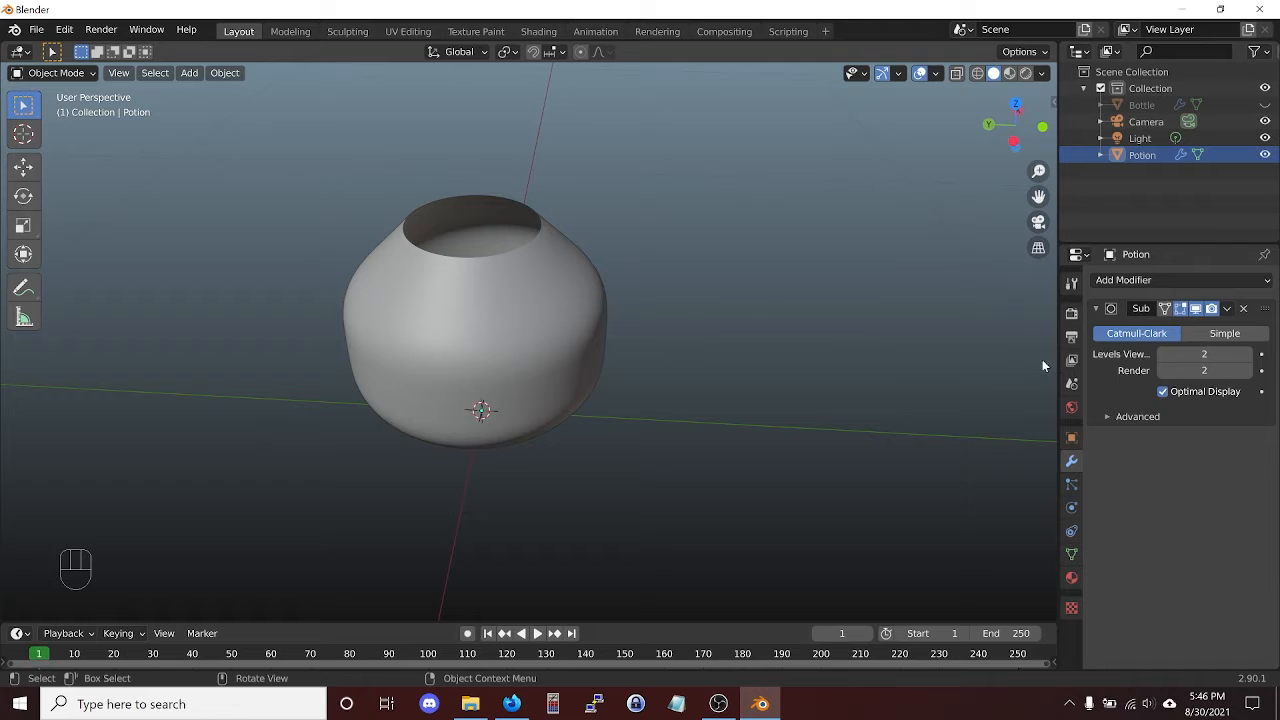
- Open the Potion mesh for editing and, in edge mode, select the edge loop around its open top
{"action": "left_click", "coordinate": [492, 310]}
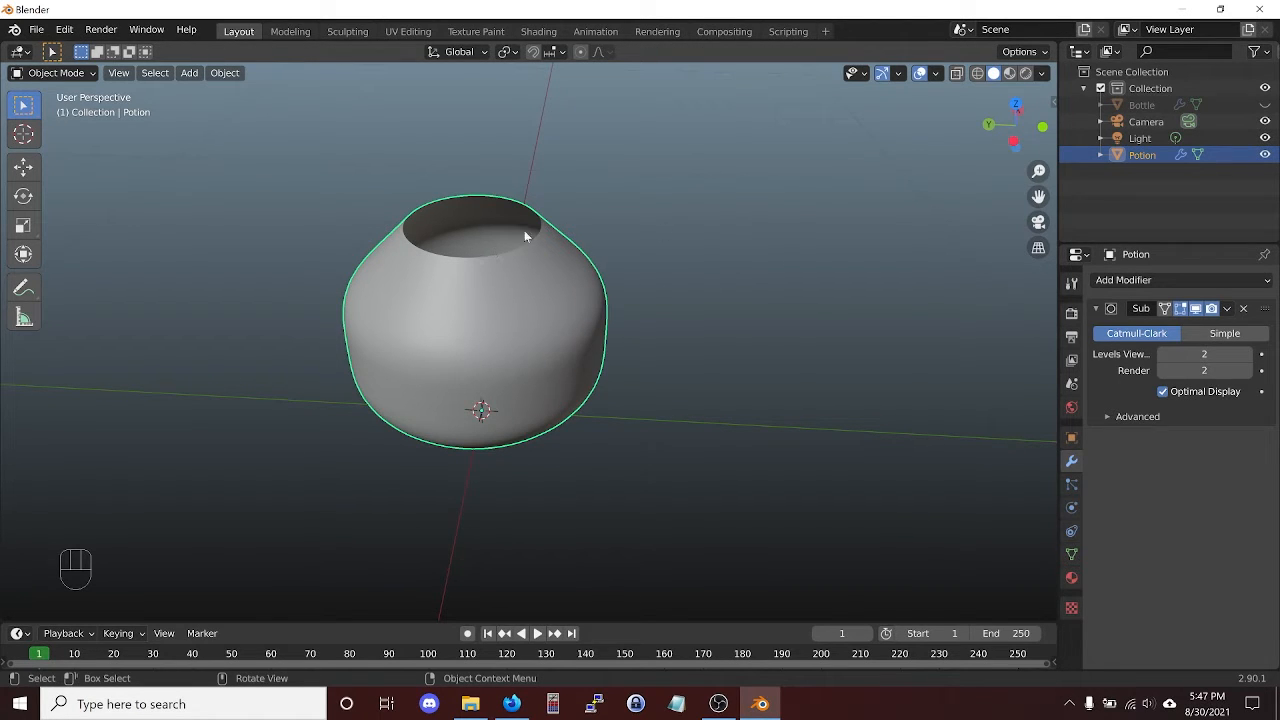
{"action": "key", "text": "Tab"}
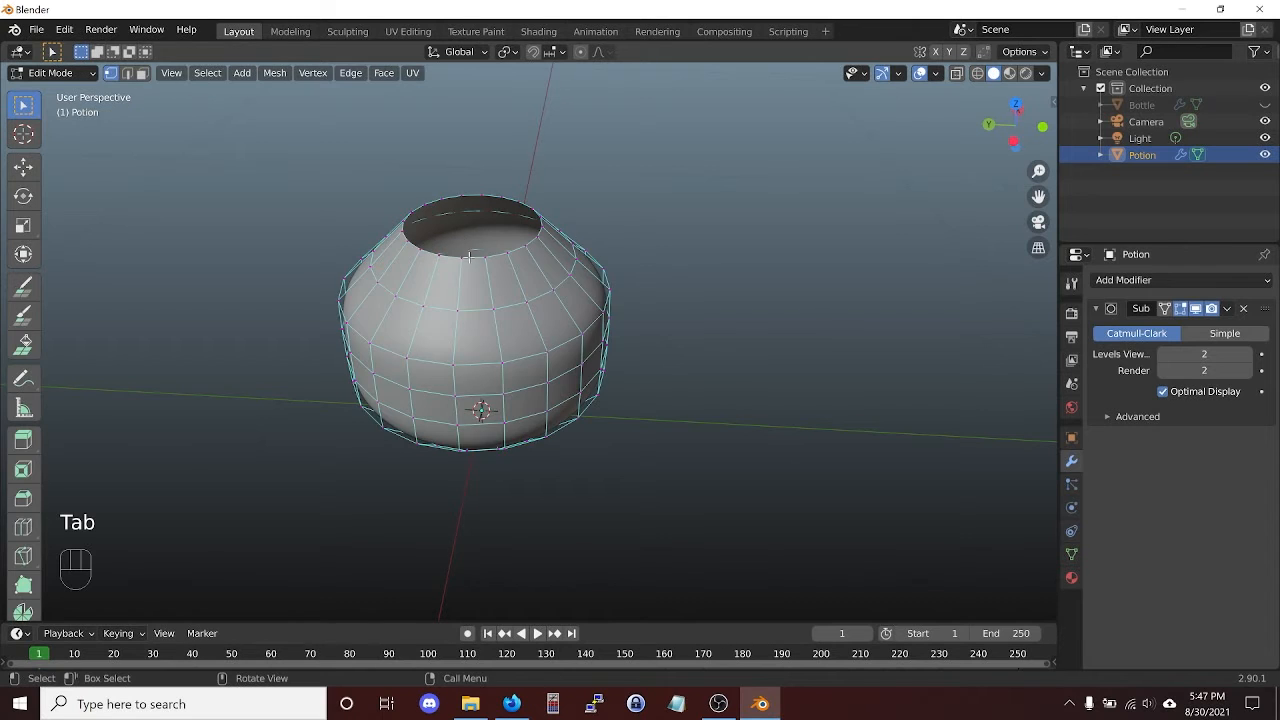
{"action": "middle_click_drag", "start_coordinate": [466, 258], "coordinate": [447, 264]}
{"action": "scroll", "coordinate": [447, 264], "scroll_direction": "up", "scroll_amount": 1, "text": "alt"}
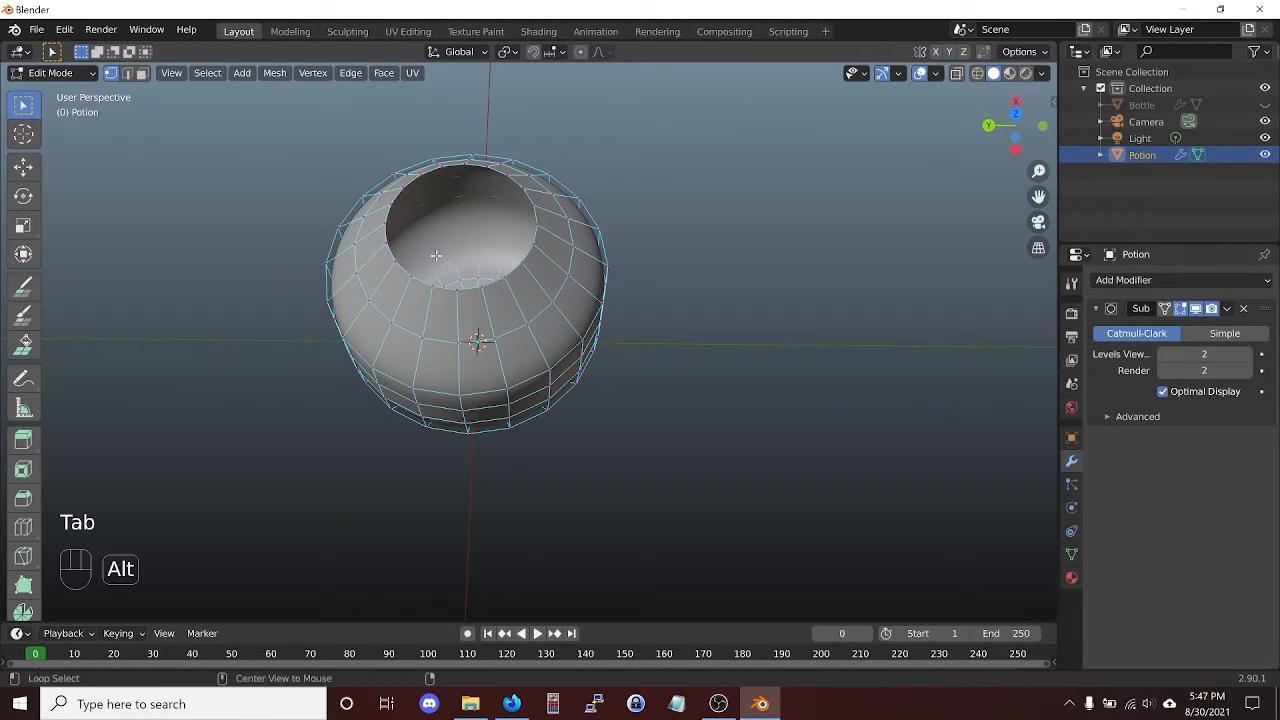
{"action": "scroll", "coordinate": [460, 252], "scroll_direction": "up", "scroll_amount": 3}
{"action": "middle_click_drag", "start_coordinate": [544, 246], "coordinate": [639, 311], "text": "shift"}
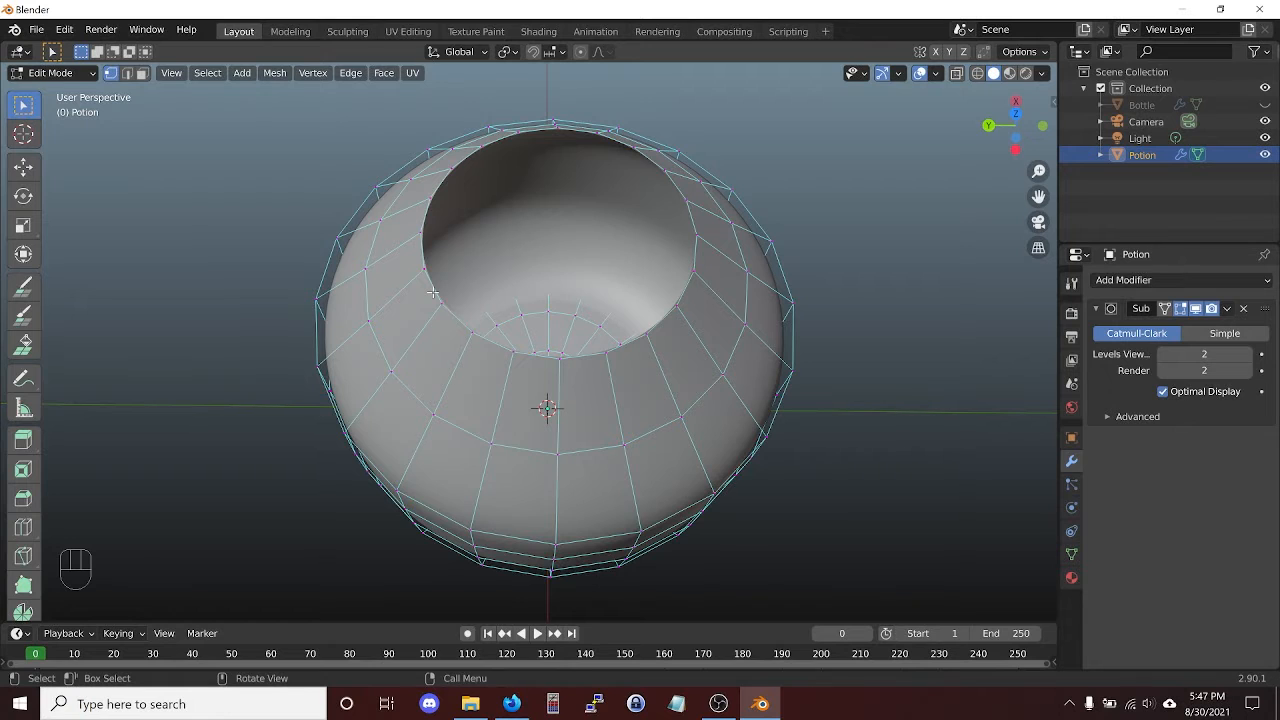
{"action": "key", "text": "2"}
{"action": "left_click", "coordinate": [635, 198], "text": "alt"}
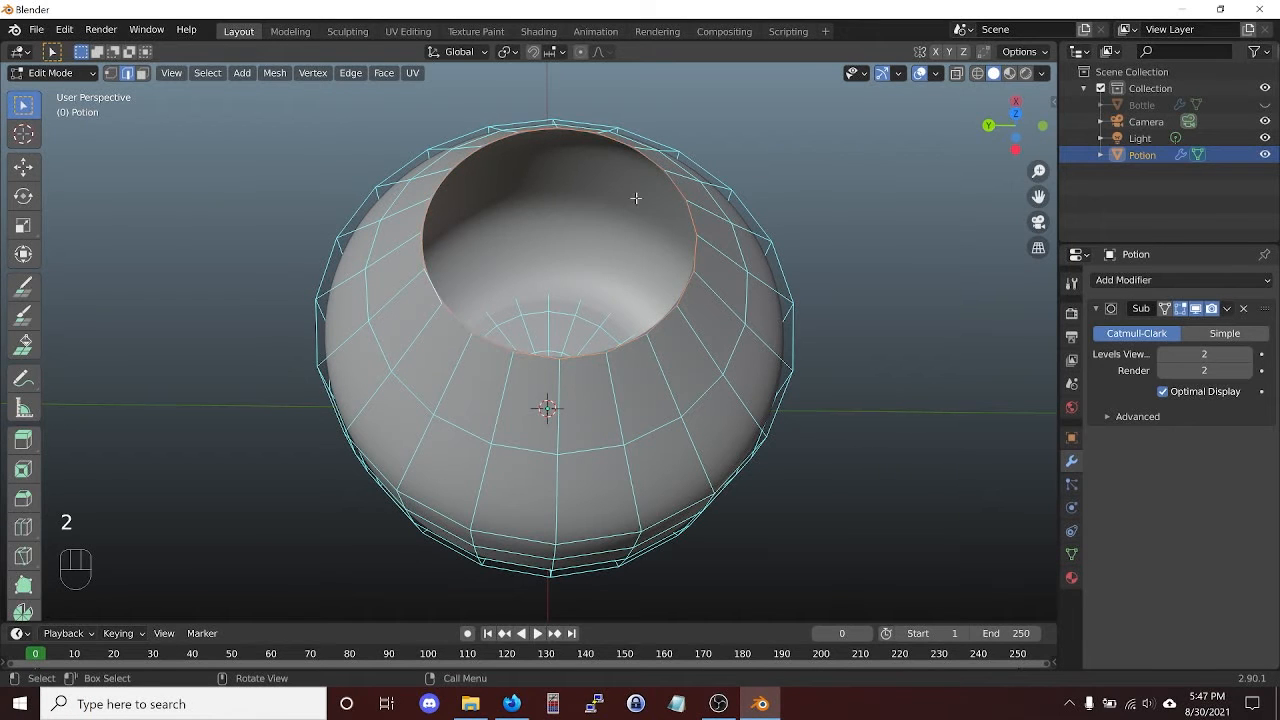
- Extrude the Potion's top loop inward four times, scaled to 0.749, 0.703, 0.593 and 0.366, and fill the remaining hole with a face
{"action": "key", "text": "e"}
{"action": "key", "text": "s"}
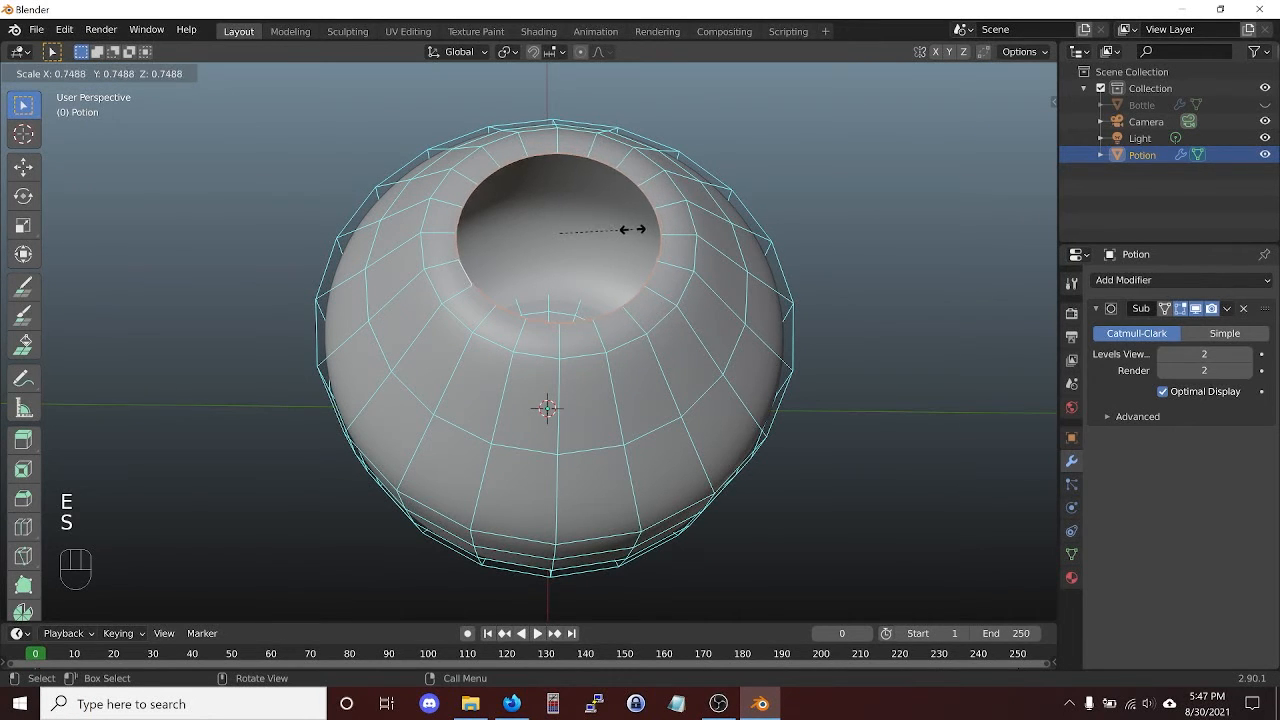
{"action": "left_click", "coordinate": [632, 229]}
{"action": "key", "text": "s"}
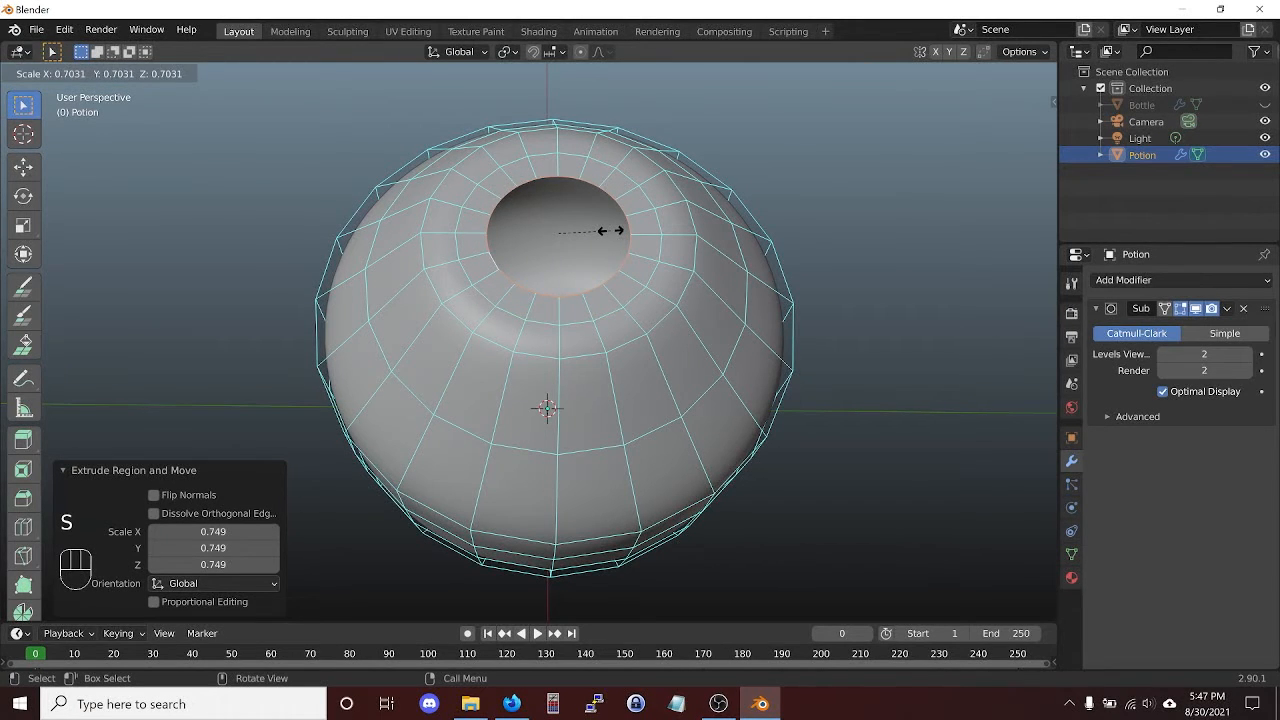
{"action": "left_click", "coordinate": [601, 231]}
{"action": "key", "text": "e"}
{"action": "key", "text": "s"}
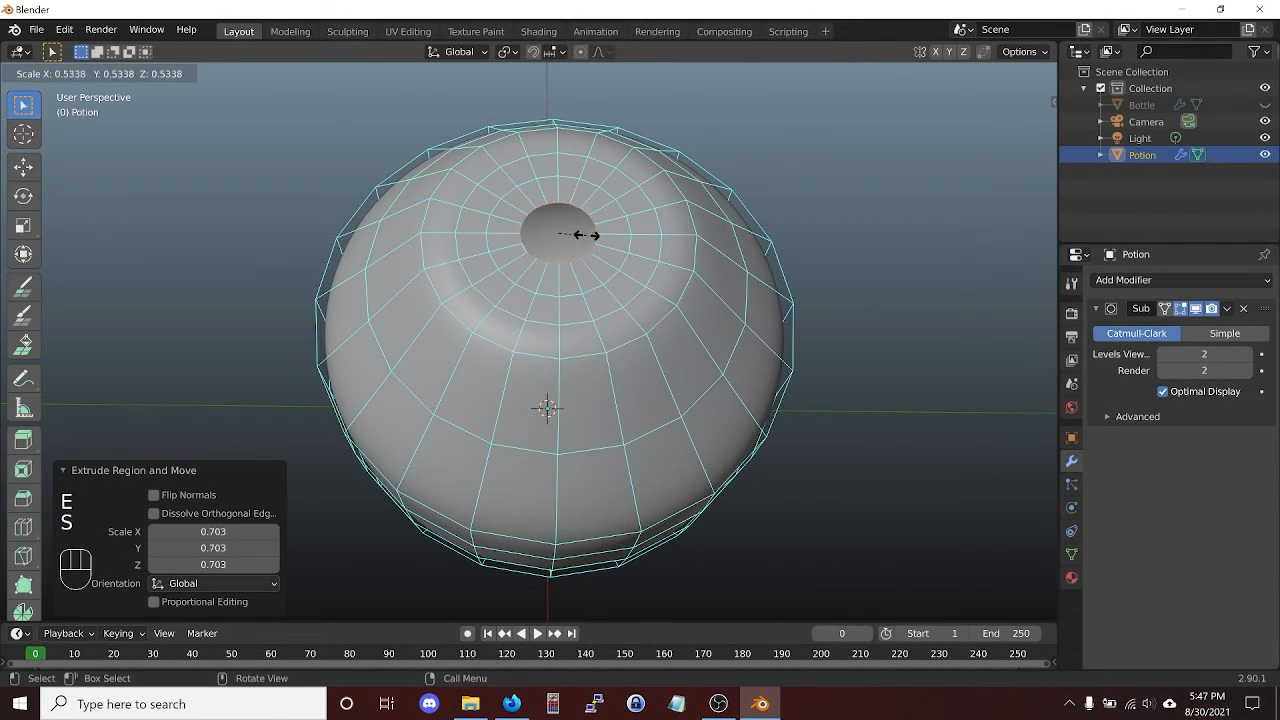
{"action": "left_click", "coordinate": [588, 236]}
{"action": "key", "text": "e"}
{"action": "key", "text": "s"}
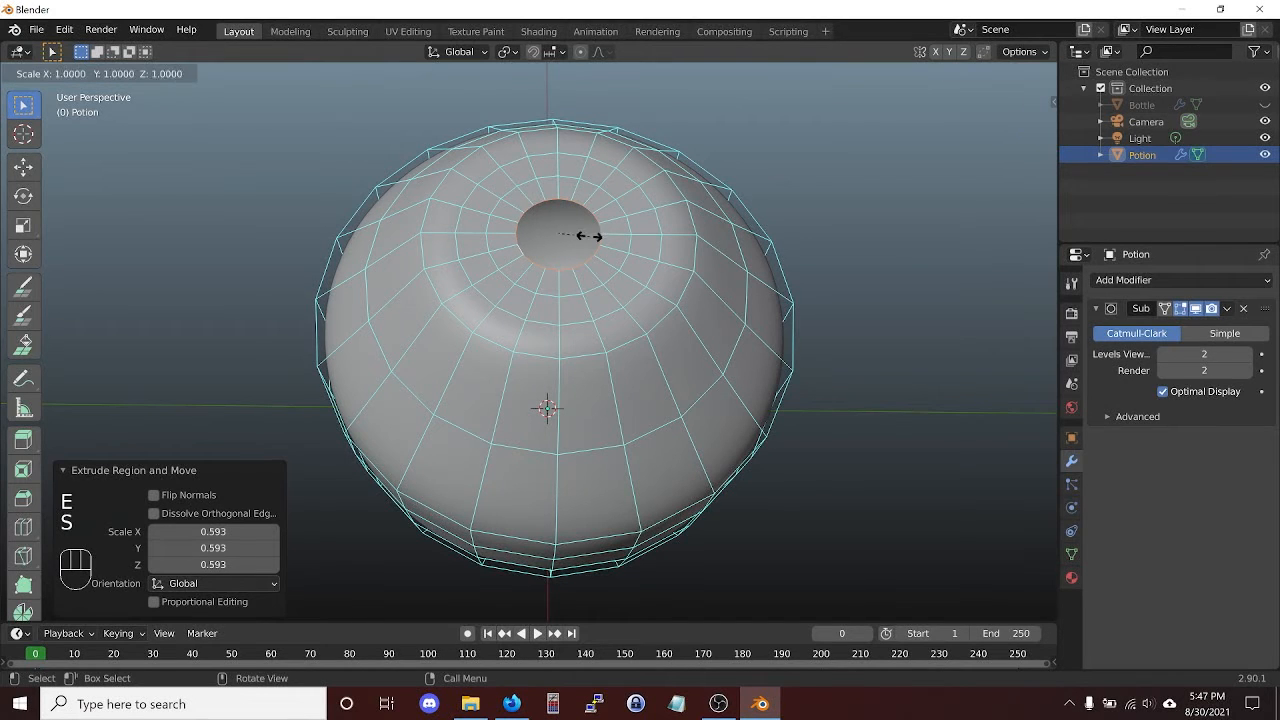
{"action": "left_click", "coordinate": [565, 238]}
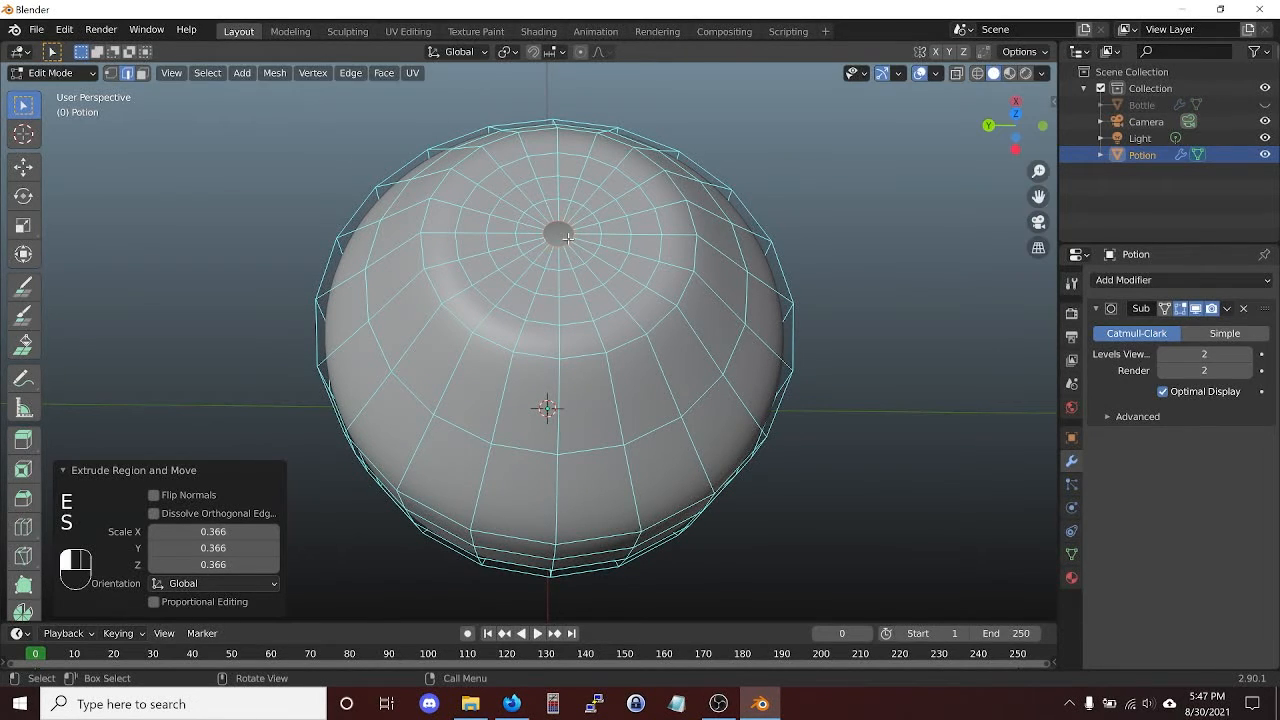
{"action": "key", "text": "f"}
- Bevel the edge loop around the Potion's top rim with two segments and return to Object Mode
{"action": "left_click", "coordinate": [540, 354], "text": "alt"}
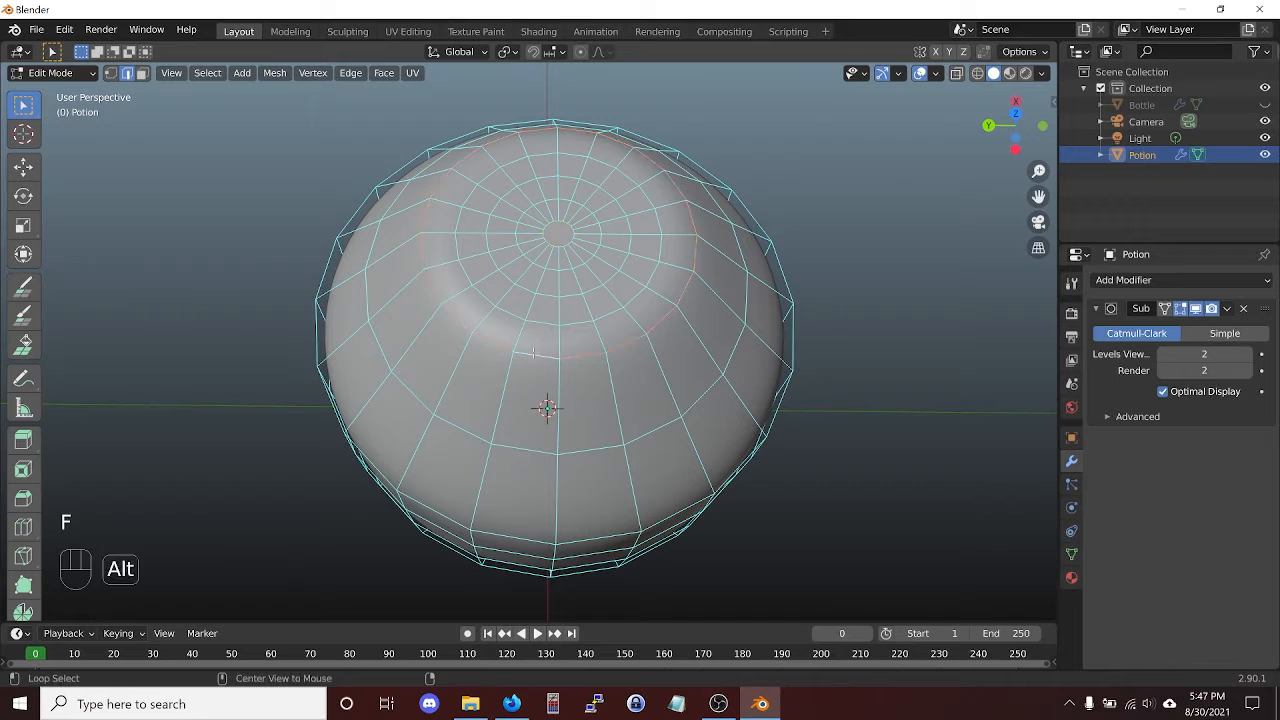
{"action": "key", "text": "ctrl+b"}
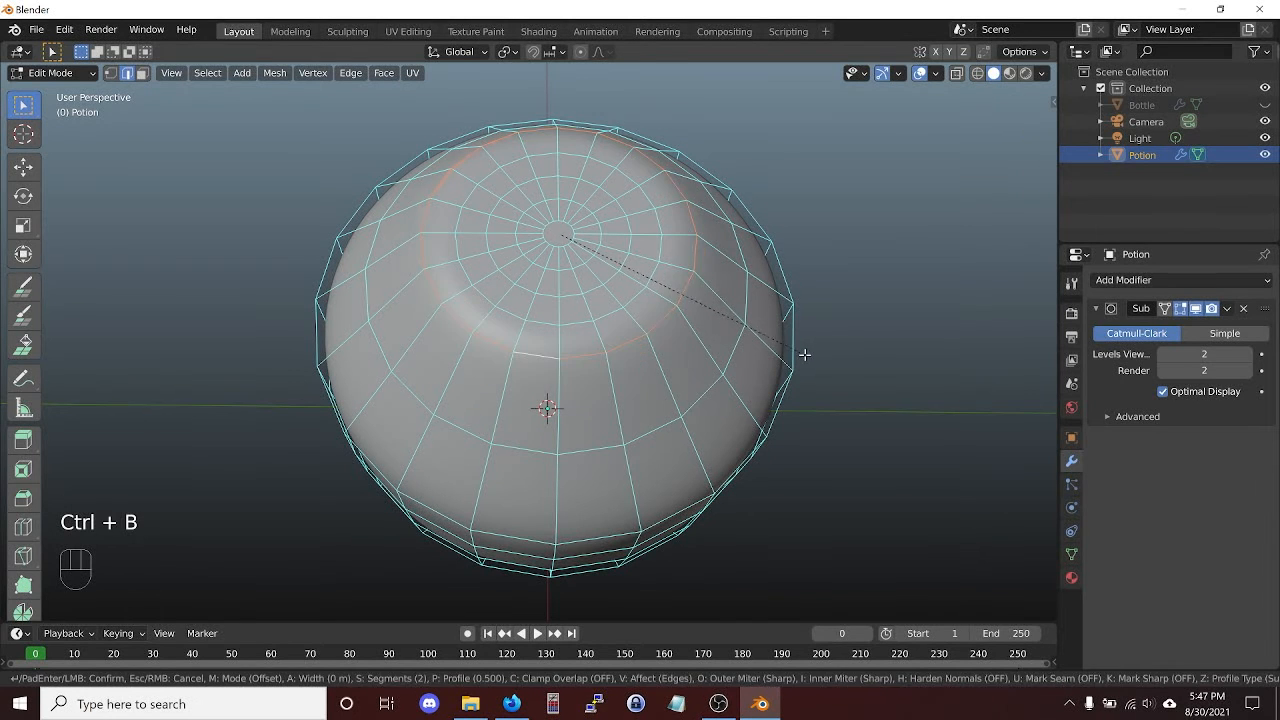
{"action": "left_click", "coordinate": [805, 354]}
{"action": "key", "text": "Tab"}
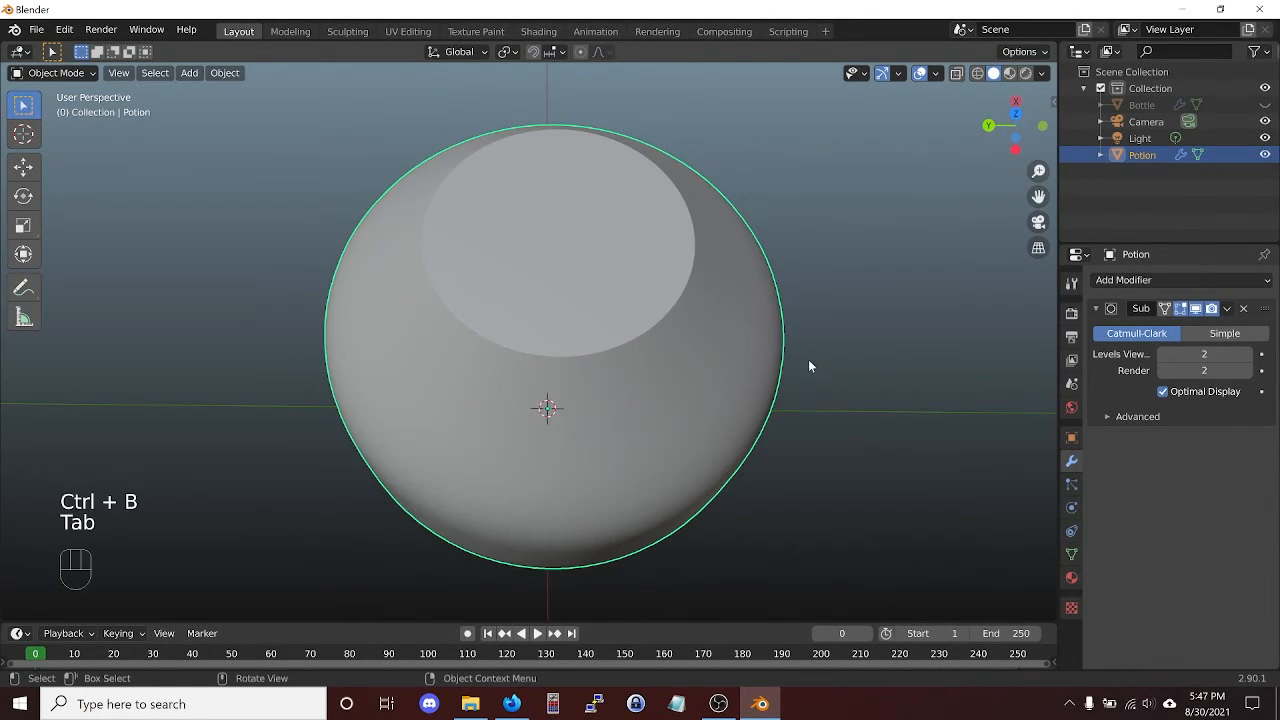
{"action": "middle_click_drag", "start_coordinate": [808, 359], "coordinate": [810, 300]}
{"action": "middle_click_drag", "start_coordinate": [607, 268], "coordinate": [451, 297]}
{"action": "middle_click_drag", "start_coordinate": [590, 279], "coordinate": [488, 290]}
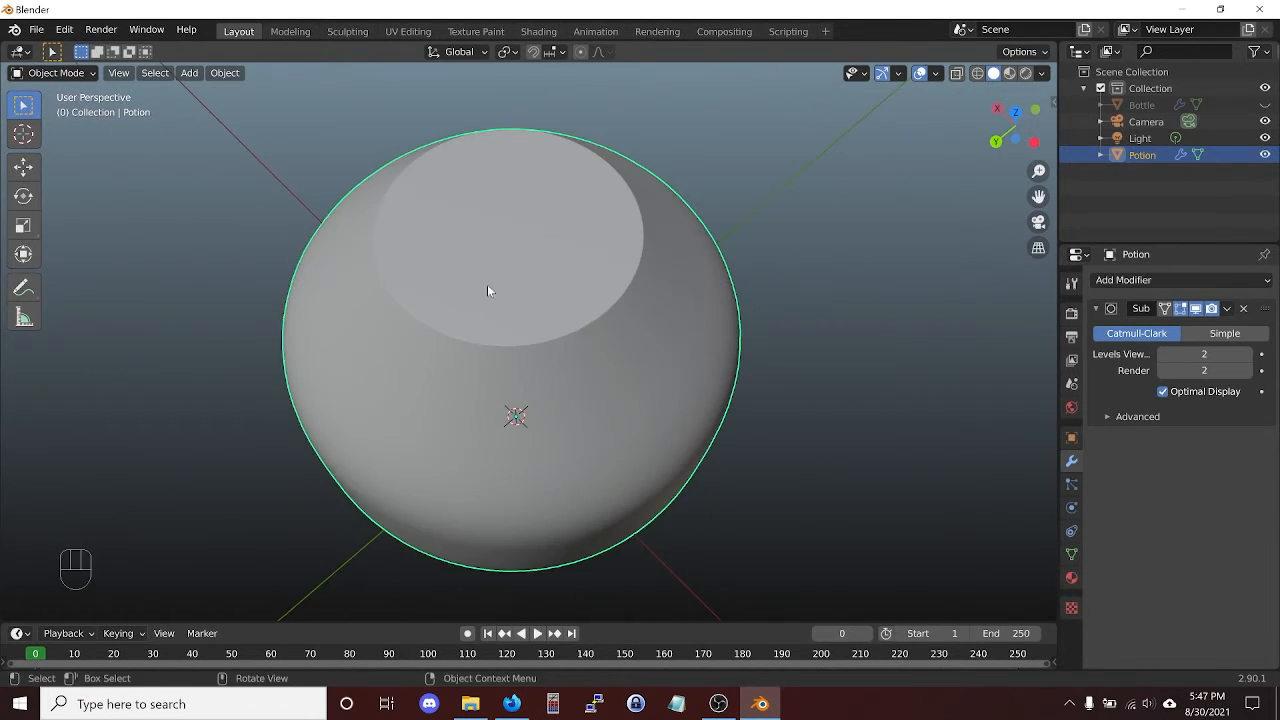
{"action": "middle_click_drag", "start_coordinate": [564, 268], "coordinate": [634, 260]}
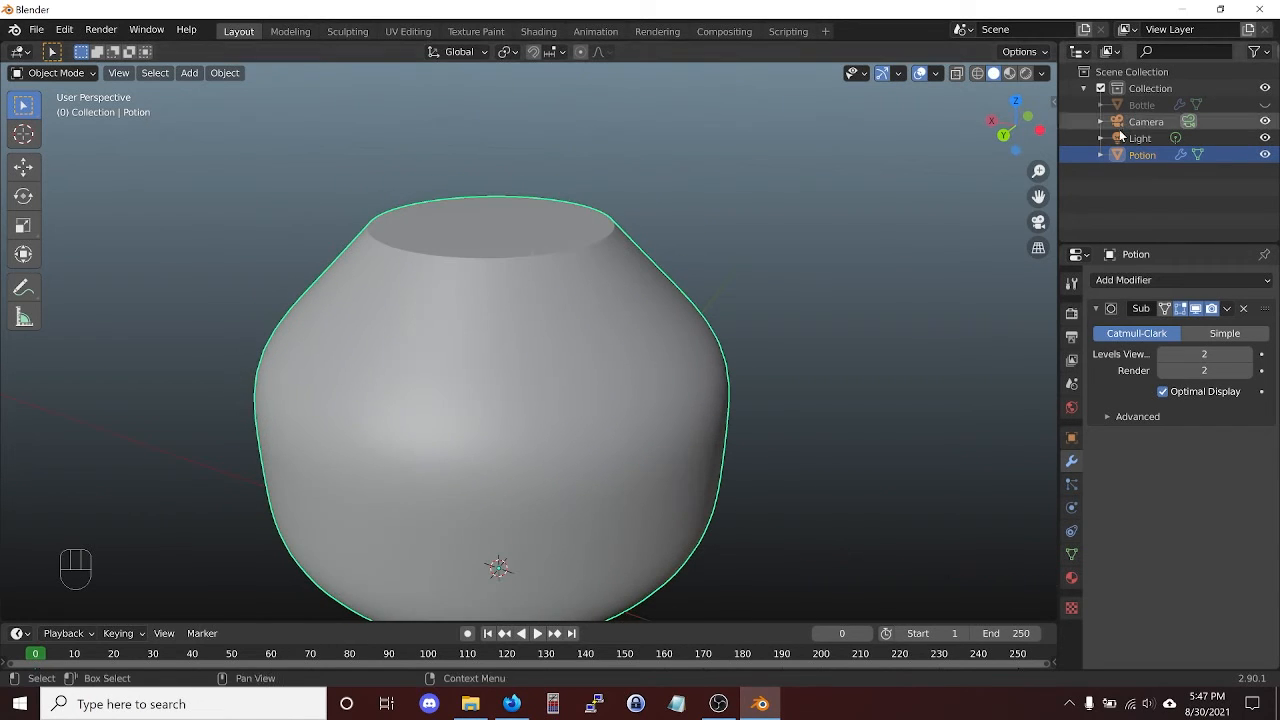
- Make the Bottle object visible and check how the Potion sits inside it
{"action": "left_click", "coordinate": [1265, 104]}
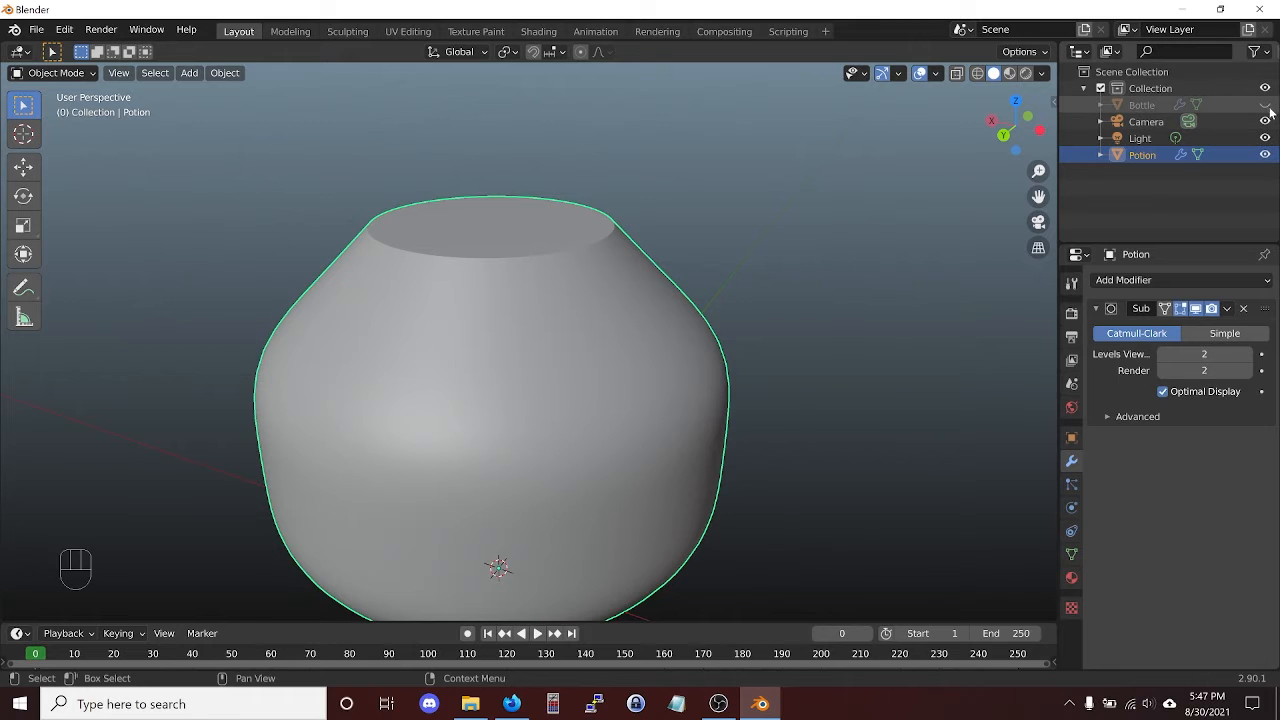
{"action": "middle_click_drag", "start_coordinate": [629, 229], "coordinate": [669, 268]}
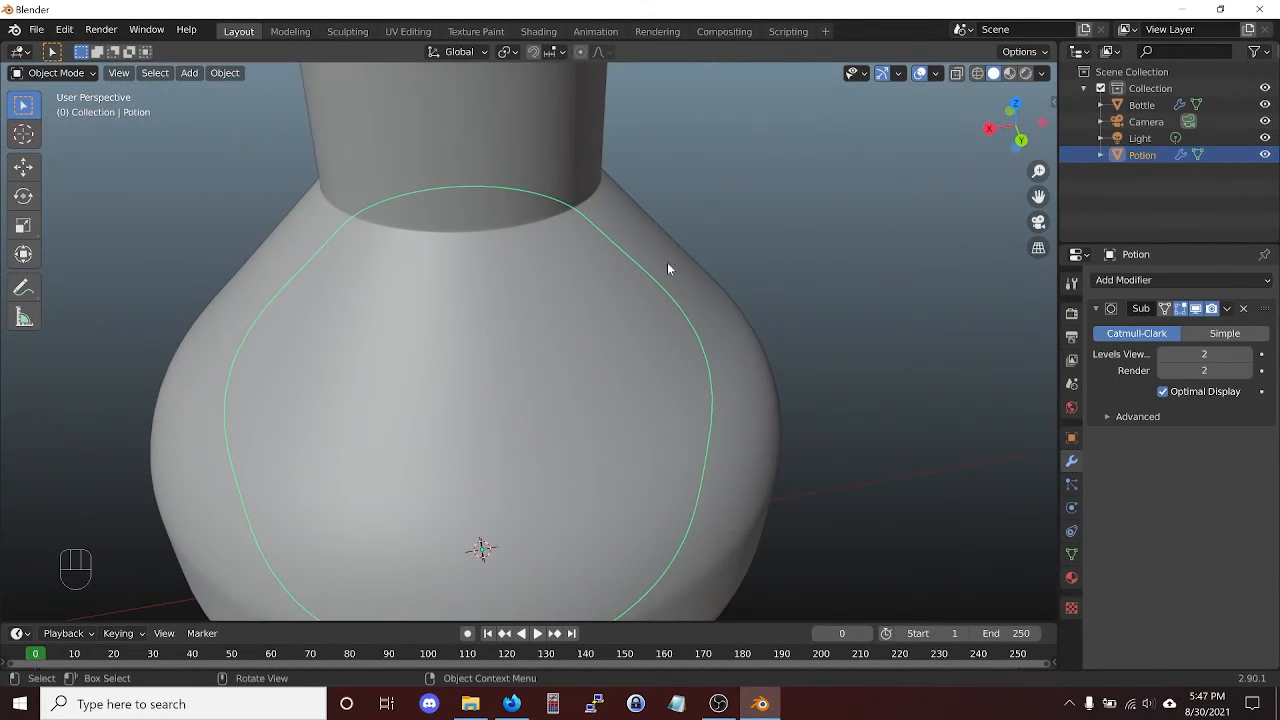
{"action": "scroll", "coordinate": [595, 210], "scroll_direction": "down", "scroll_amount": 5}
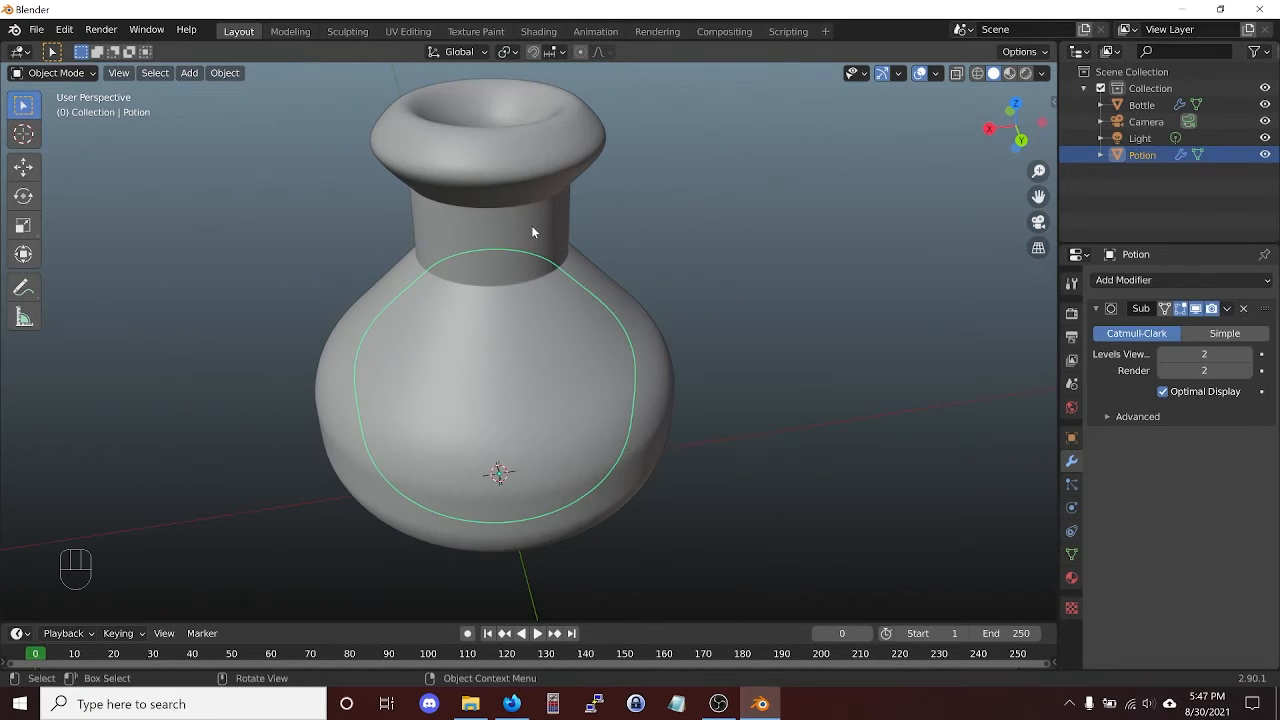
{"action": "middle_click_drag", "start_coordinate": [531, 225], "coordinate": [500, 214]}
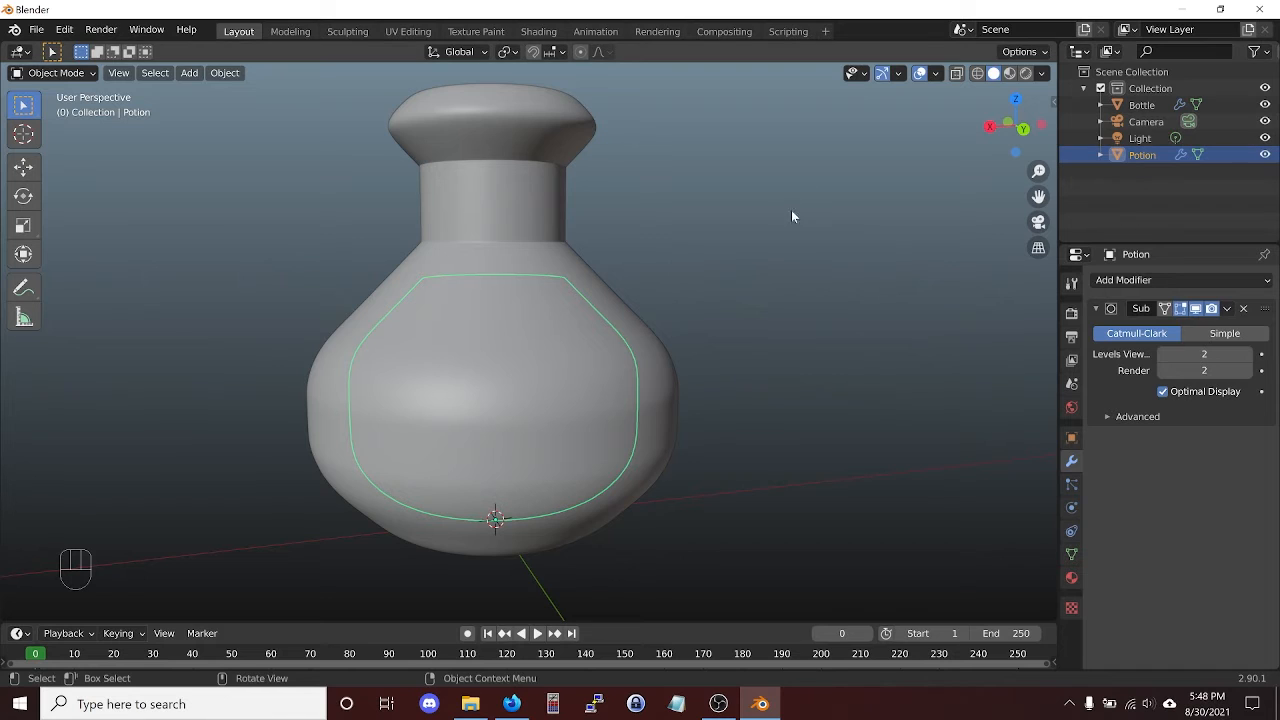
{"action": "middle_click_drag", "start_coordinate": [589, 231], "coordinate": [534, 184]}
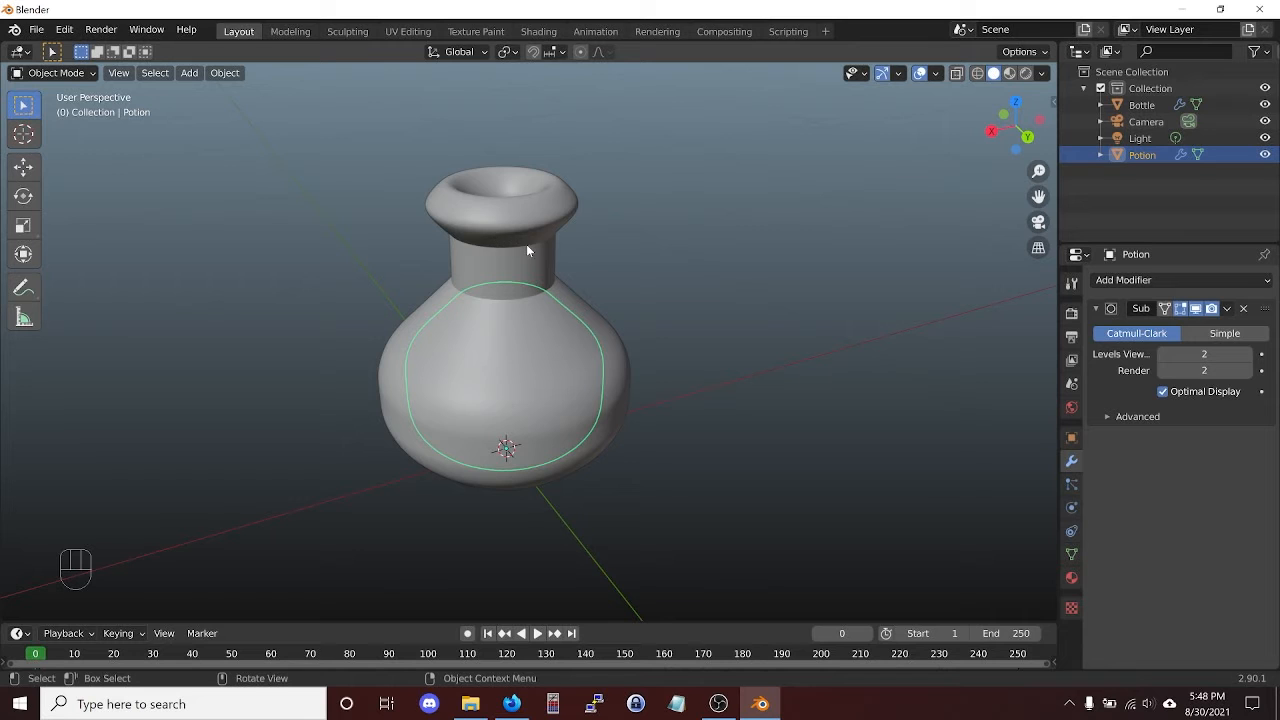
- Add a 32-vertex mesh cylinder with a 1 m radius and 2 m depth for the bottle's stopper
{"action": "key", "text": "shift+a"}
{"action": "mouse_move", "coordinate": [526, 245]}
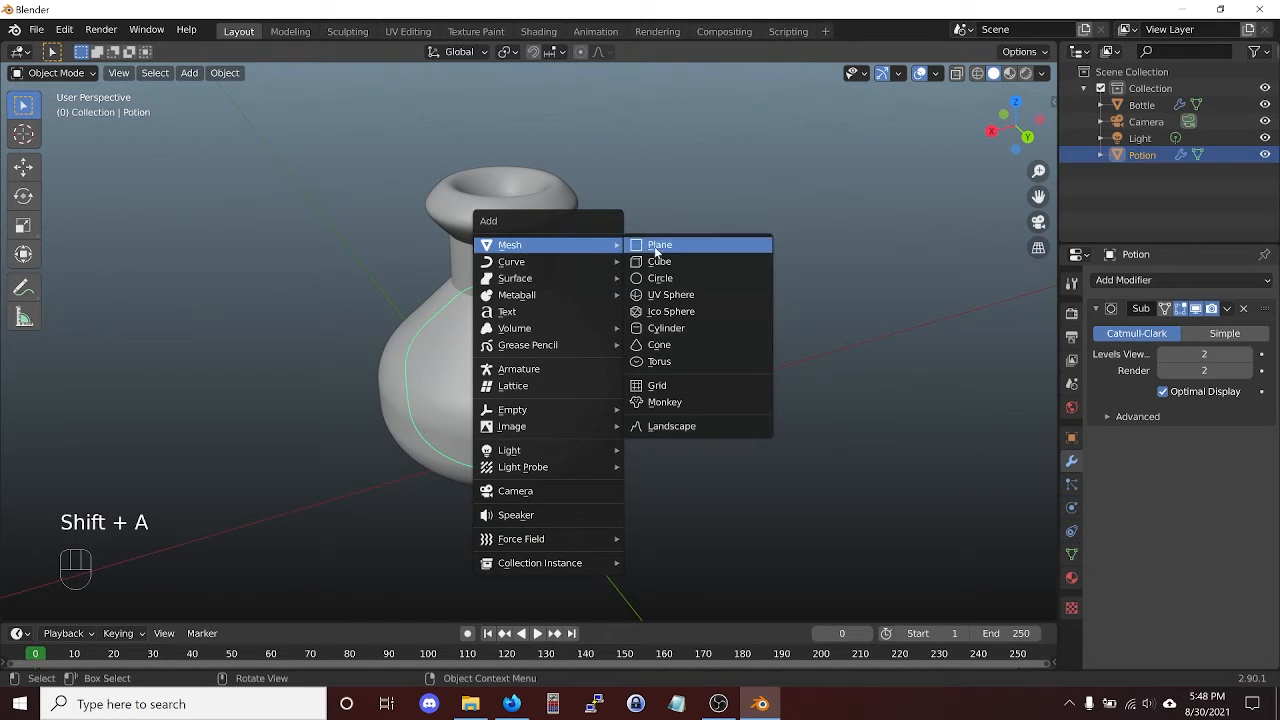
{"action": "left_click", "coordinate": [674, 328]}
{"action": "scroll", "coordinate": [673, 327], "scroll_direction": "down", "scroll_amount": 5}
{"action": "scroll", "coordinate": [670, 326], "scroll_direction": "up", "scroll_amount": 3}
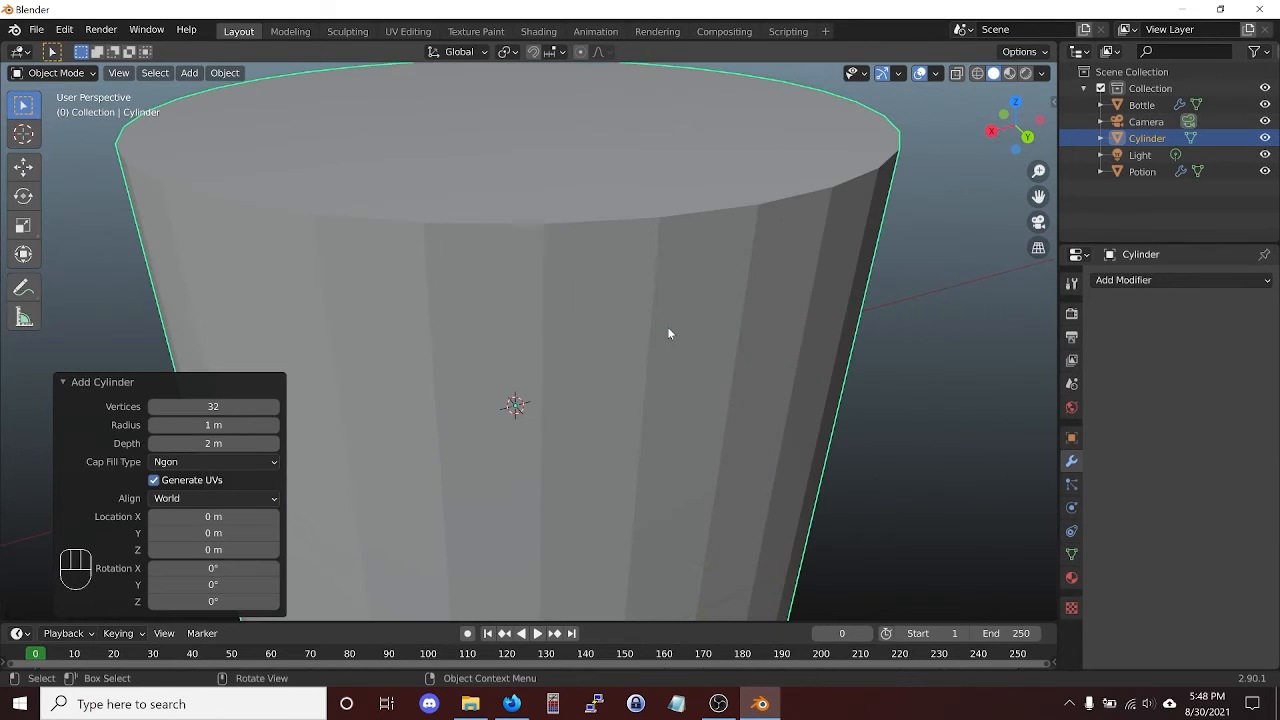
{"action": "scroll", "coordinate": [665, 325], "scroll_direction": "down", "scroll_amount": 2}
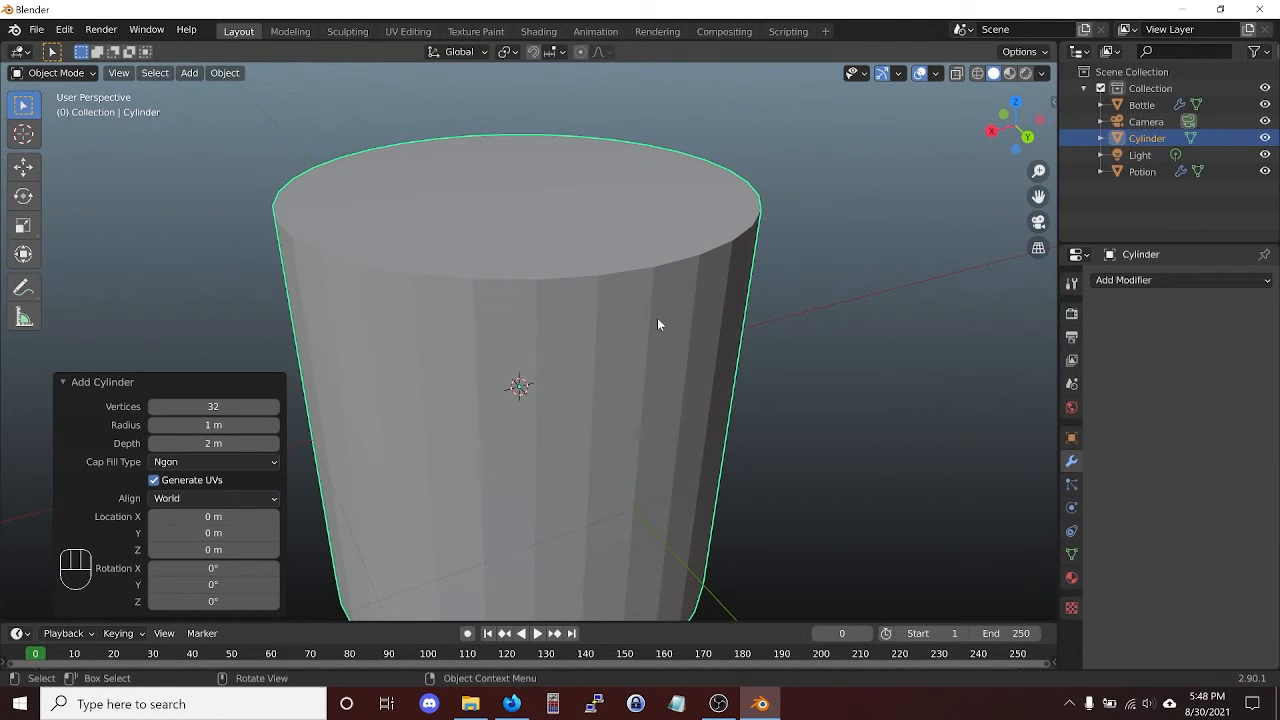
- In Edit Mode, scale the cylinder by about 0.189, raise it about 0.498 m along Z into the bottle's mouth and scale it by about 0.280
{"action": "key", "text": "Tab"}
{"action": "key", "text": "s"}
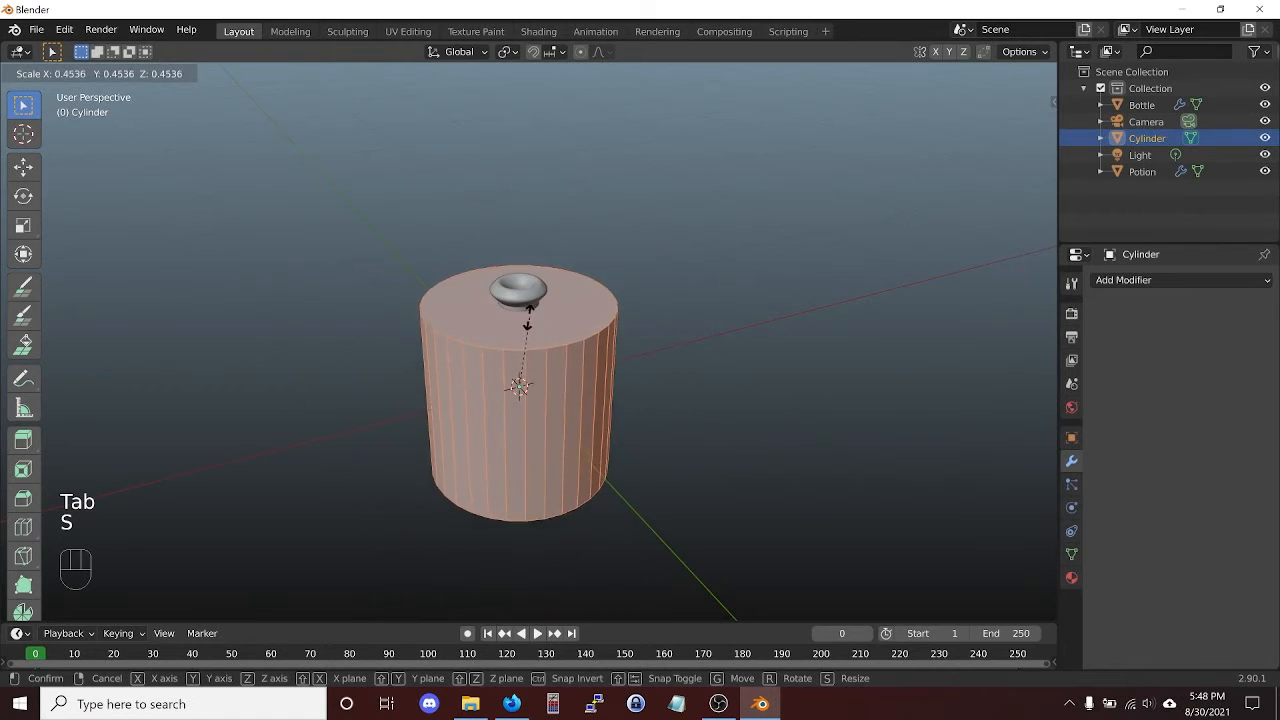
{"action": "left_click", "coordinate": [509, 361]}
{"action": "key", "text": "g"}
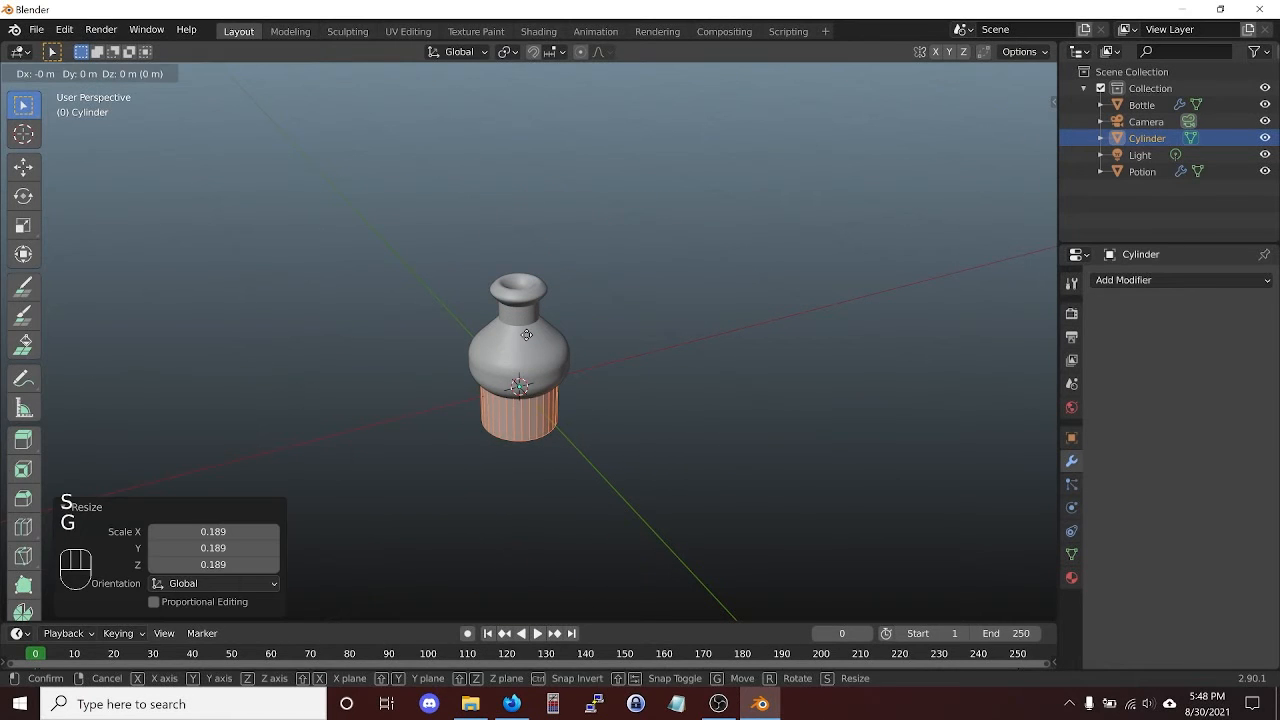
{"action": "key", "text": "z"}
{"action": "left_click", "coordinate": [519, 242]}
{"action": "key", "text": "s"}
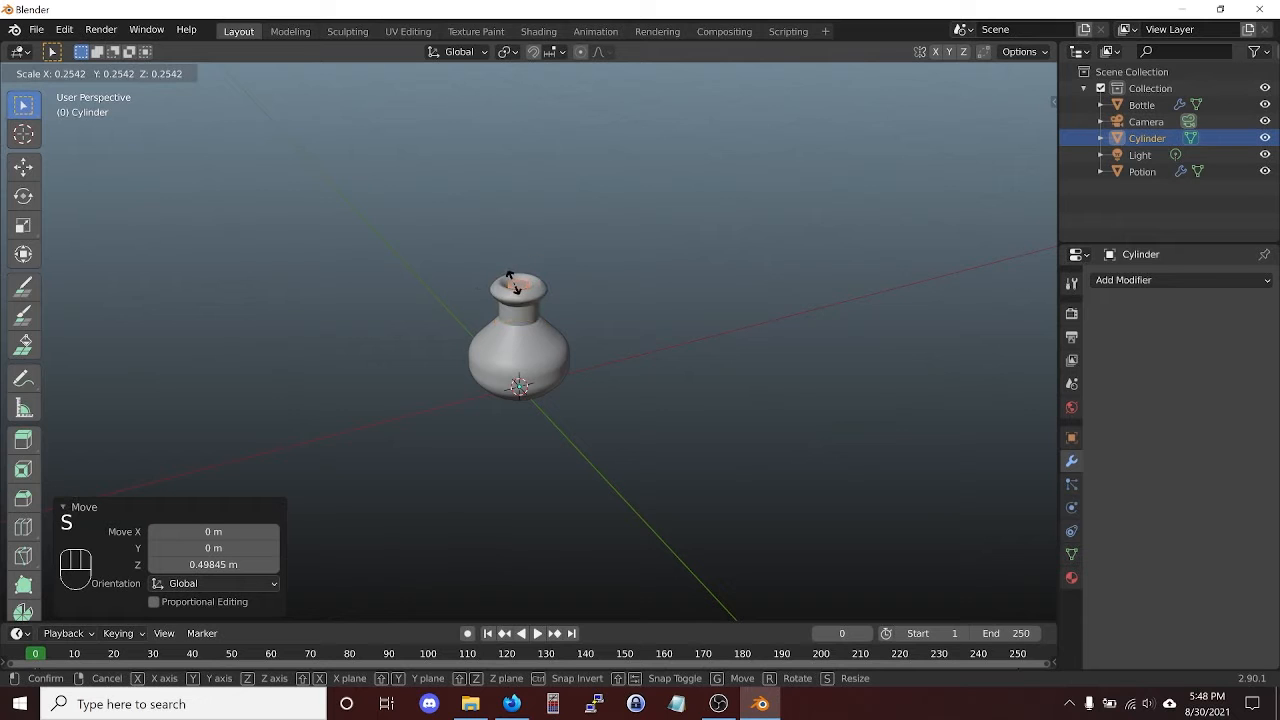
{"action": "left_click", "coordinate": [517, 287]}
- In a front wireframe view, scale the cylinder by about 0.839 to the neck's inner width and raise it about 0.033 m along Z
{"action": "scroll", "coordinate": [528, 290], "scroll_direction": "up", "scroll_amount": 3}
{"action": "scroll", "coordinate": [530, 293], "scroll_direction": "up", "scroll_amount": 1}
{"action": "middle_click_drag", "start_coordinate": [558, 262], "coordinate": [593, 367], "text": "shift"}
{"action": "key", "text": "KP_1"}
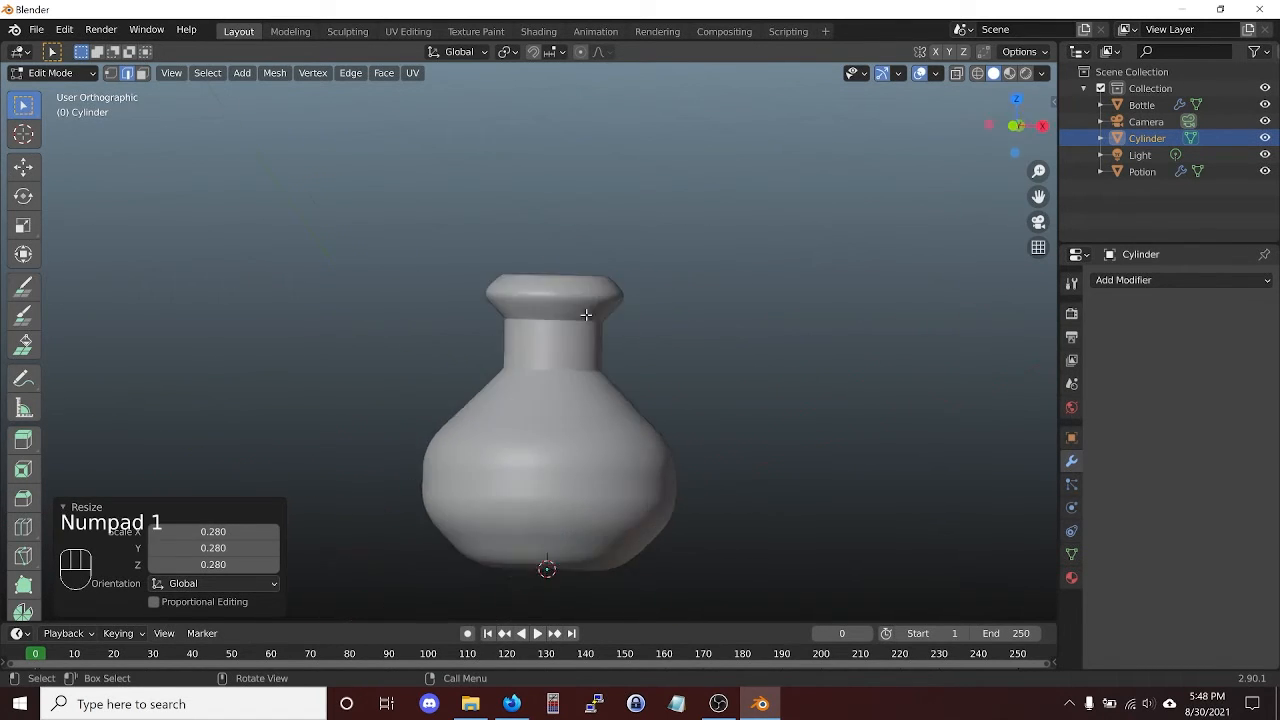
{"action": "key", "text": "shift+z"}
{"action": "scroll", "coordinate": [583, 293], "scroll_direction": "up", "scroll_amount": 2}
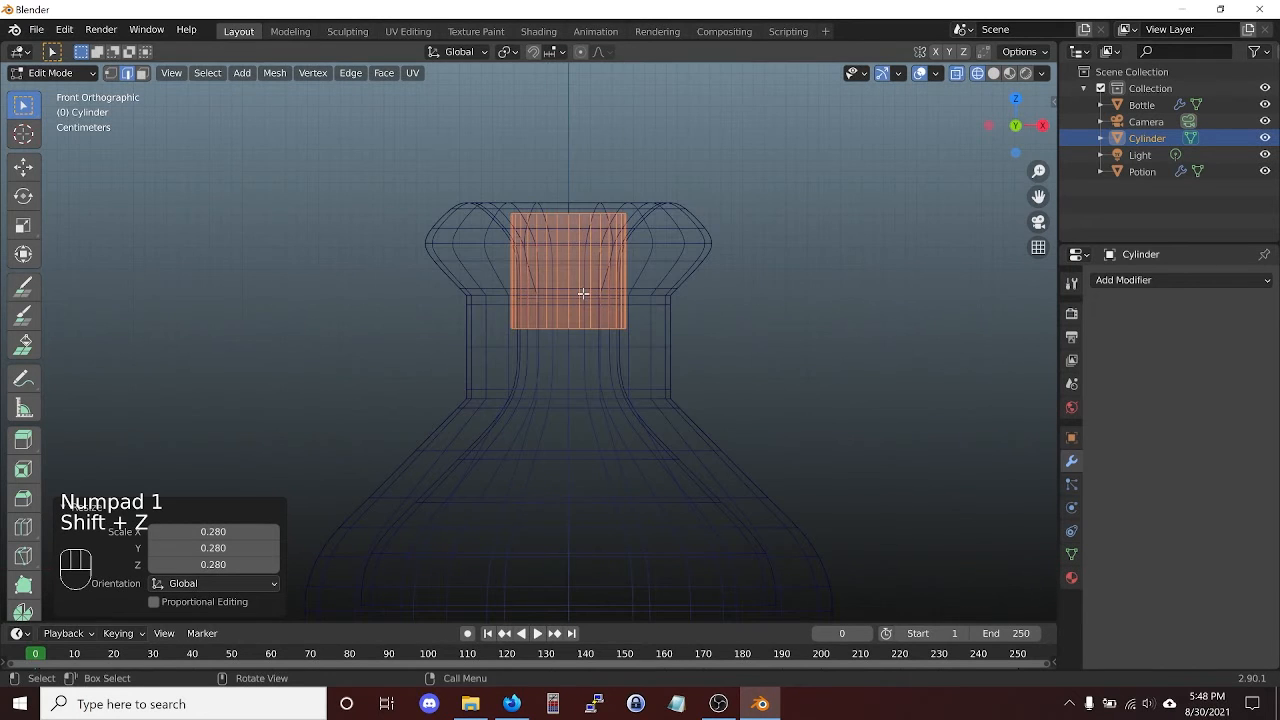
{"action": "key", "text": "s"}
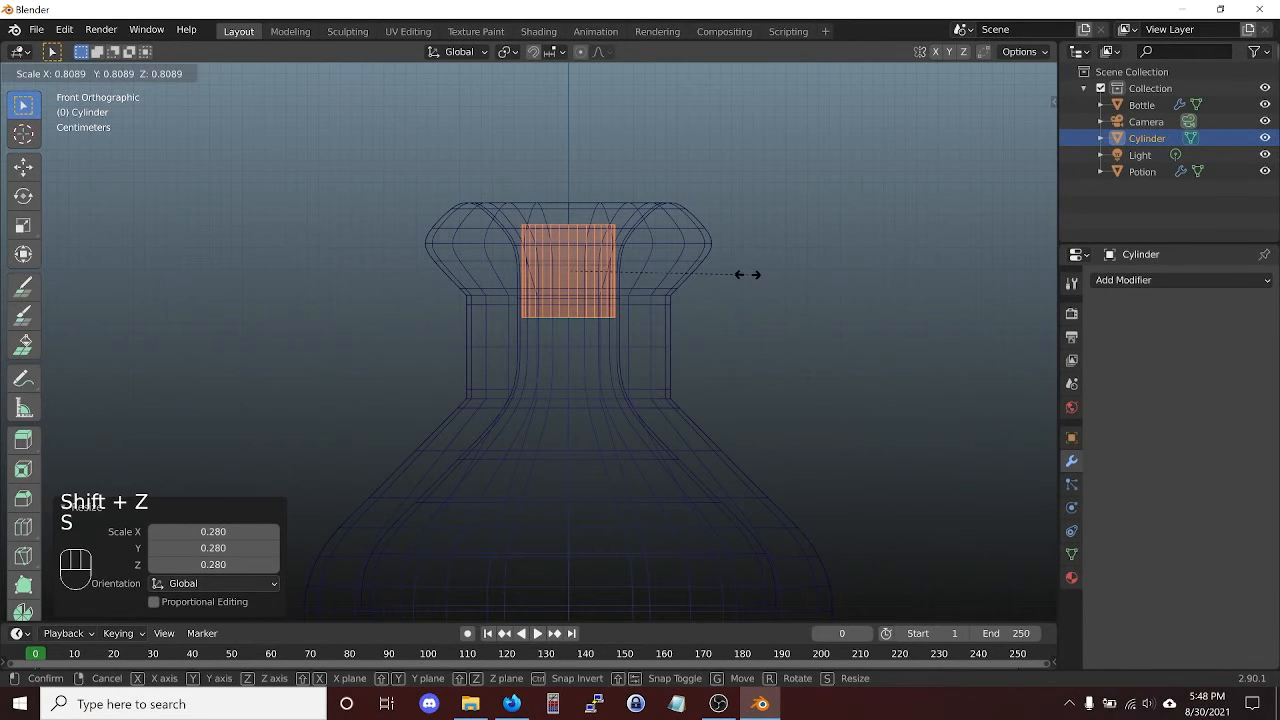
{"action": "left_click", "coordinate": [752, 275]}
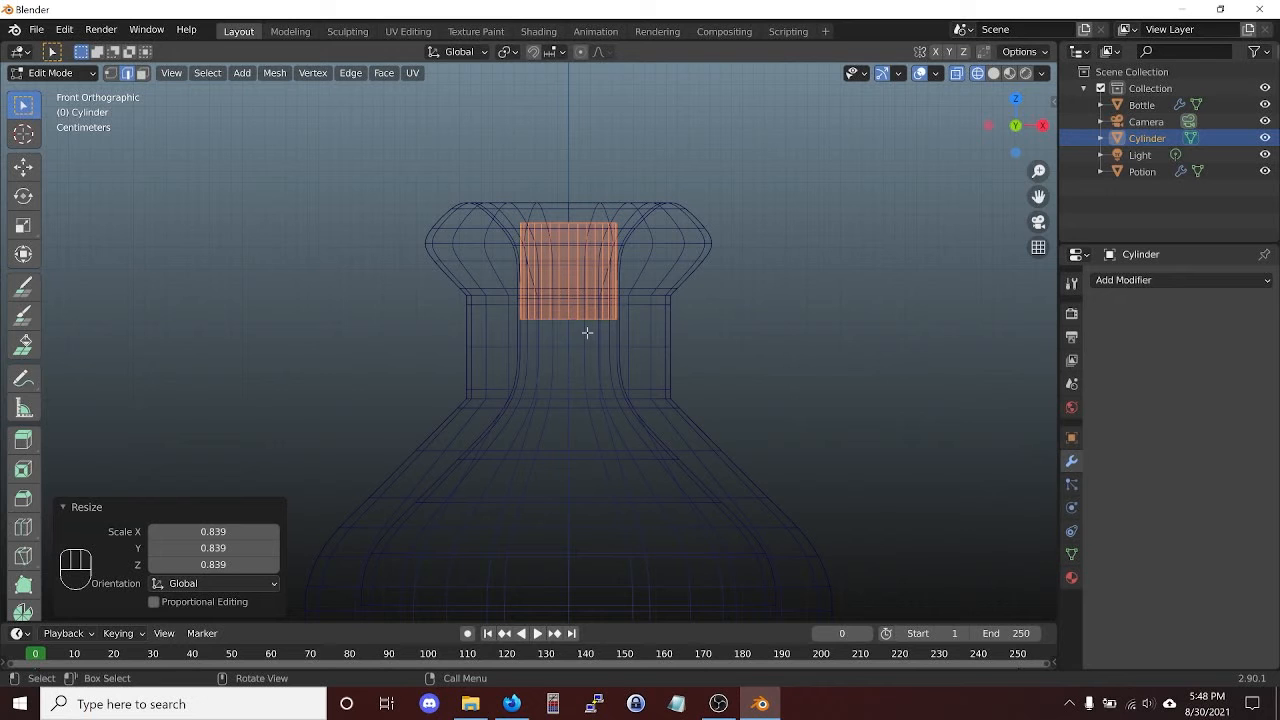
{"action": "key", "text": "g"}
{"action": "key", "text": "z"}
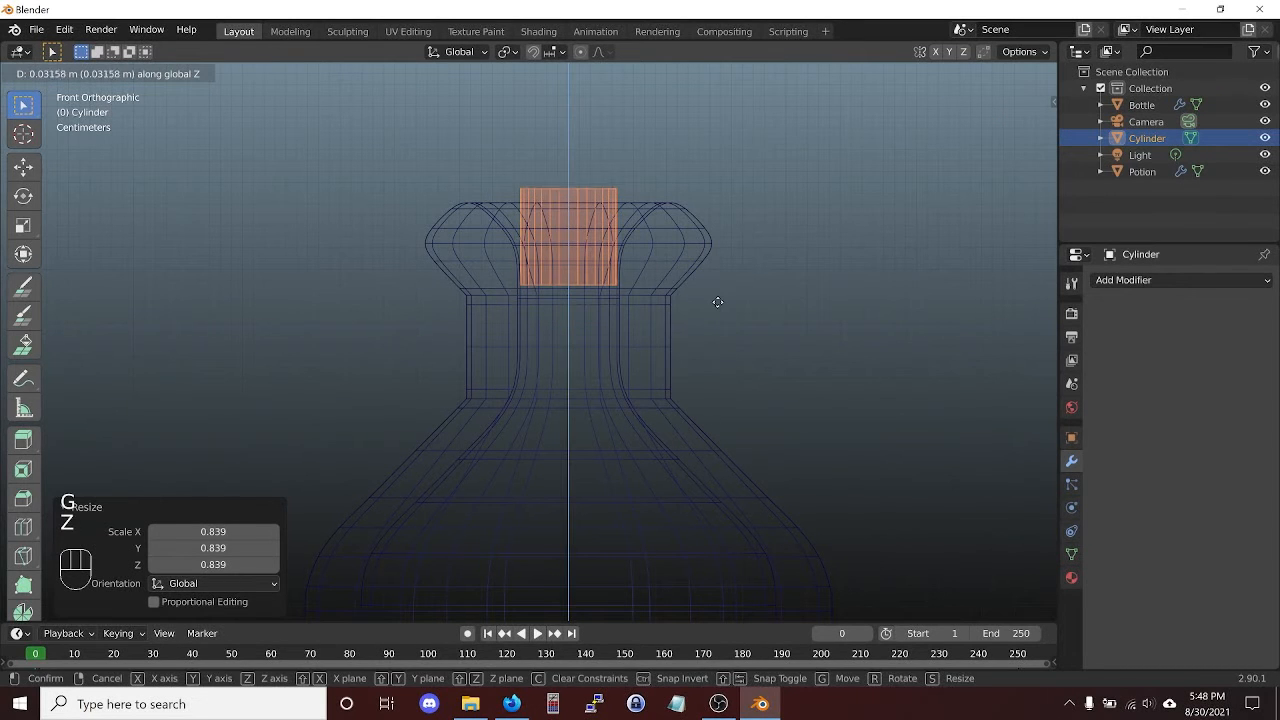
{"action": "left_click", "coordinate": [718, 302]}
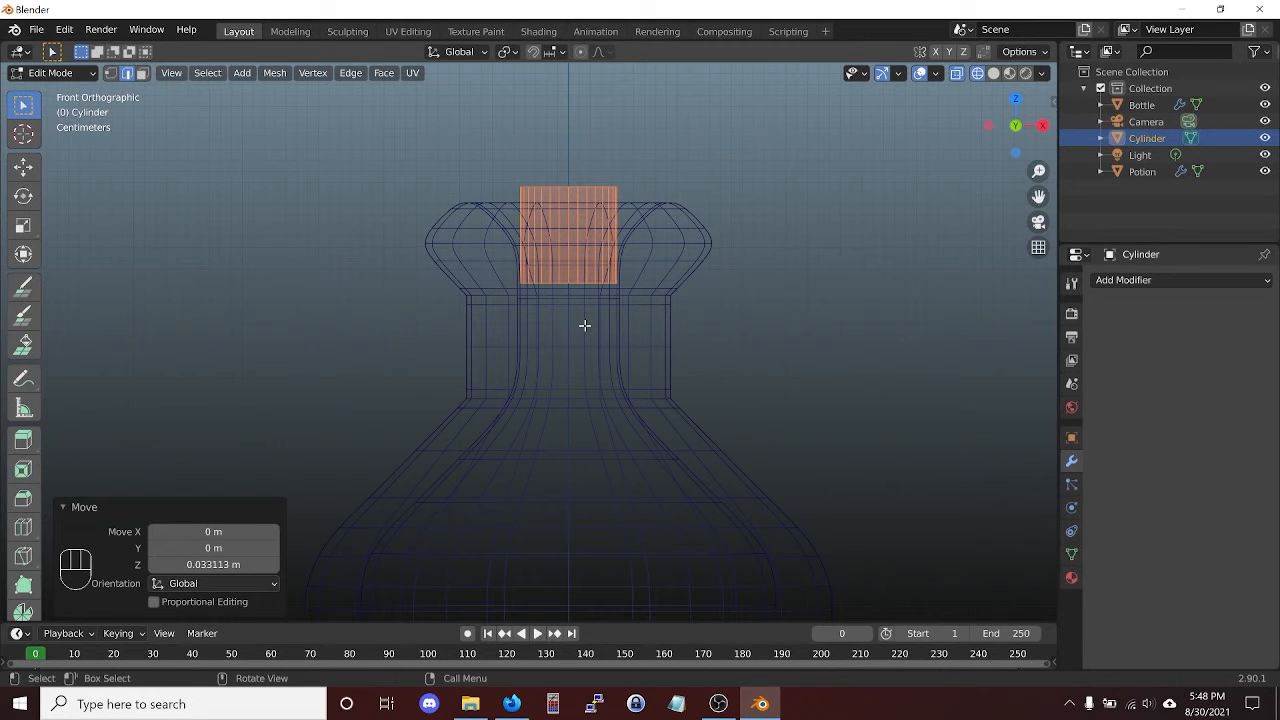
- Stretch the cylinder by about 1.646 along Z, lower it about 0.032 m in the neck and scale it uniformly by about 0.970
{"action": "key", "text": "s"}
{"action": "key", "text": "z"}
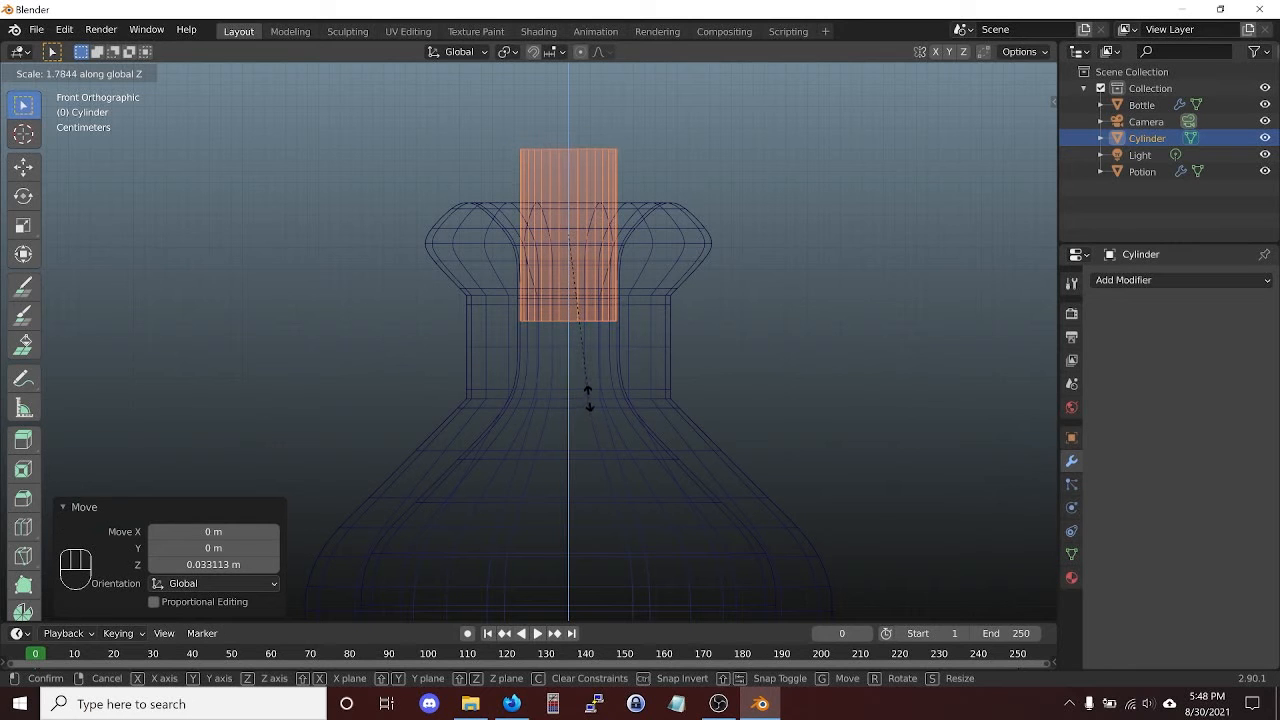
{"action": "left_click", "coordinate": [588, 386]}
{"action": "key", "text": "g"}
{"action": "key", "text": "z"}
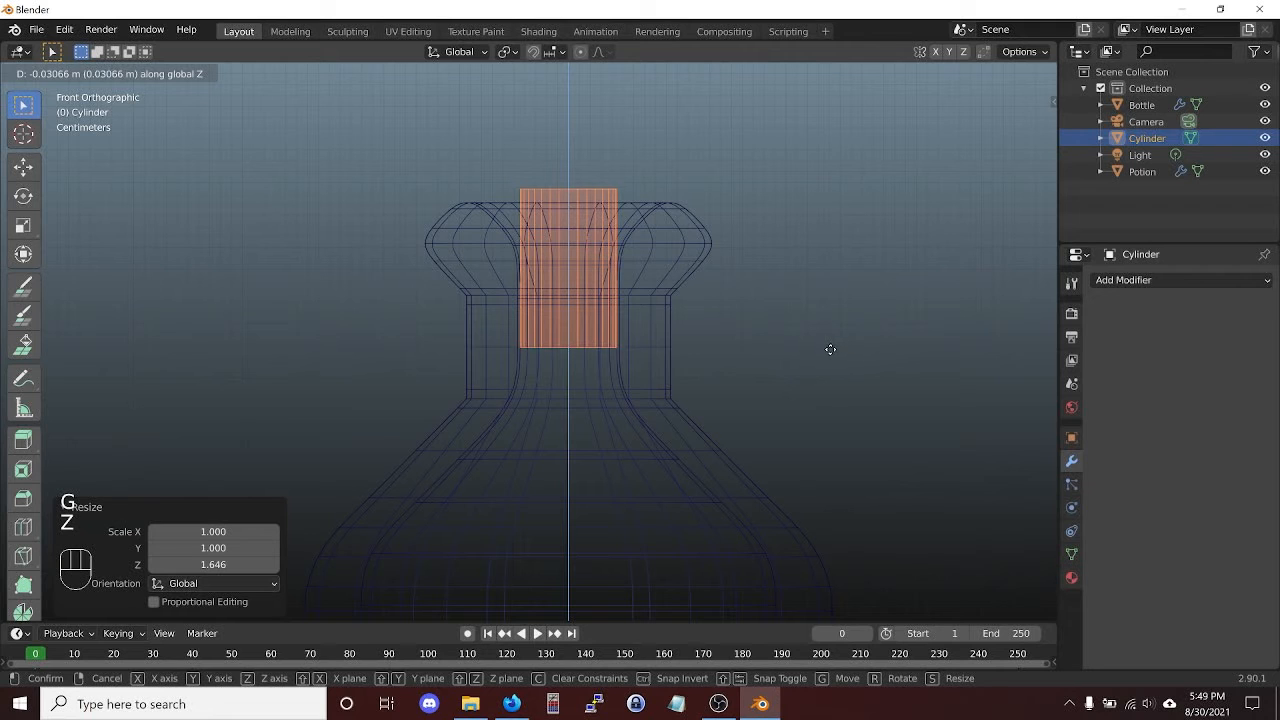
{"action": "left_click", "coordinate": [829, 351]}
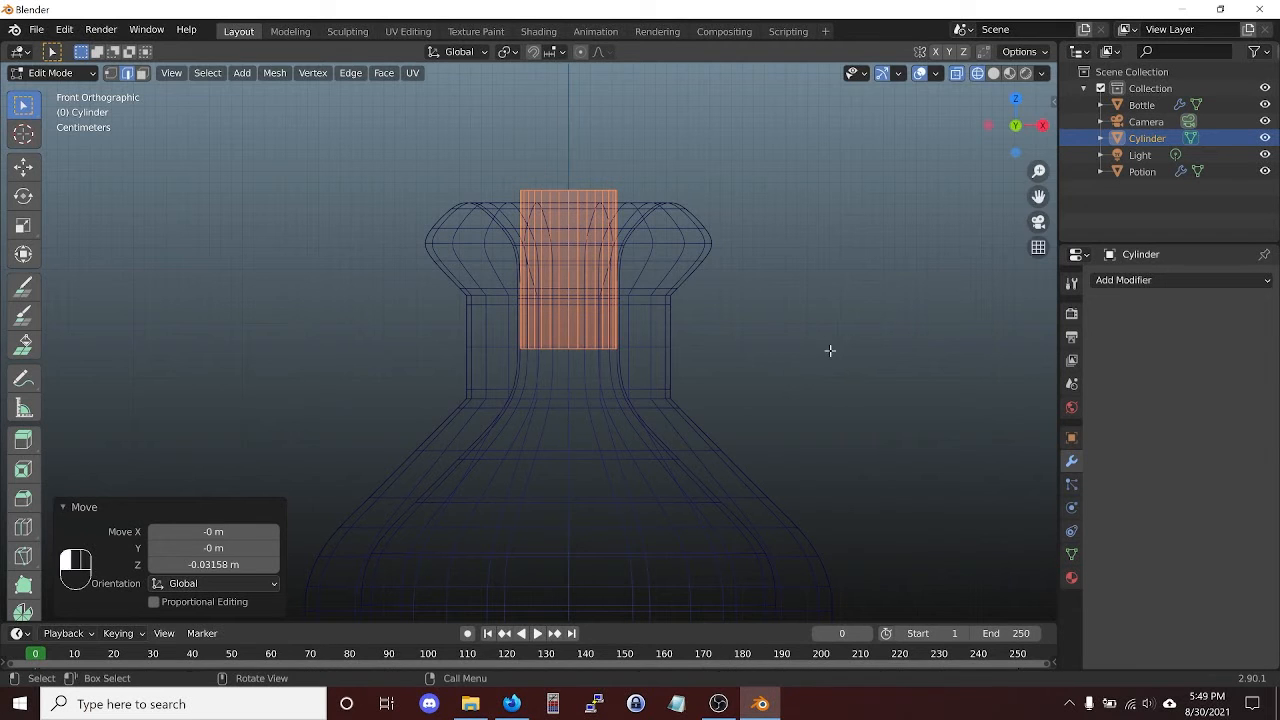
{"action": "key", "text": "s"}
{"action": "left_click", "coordinate": [610, 298]}
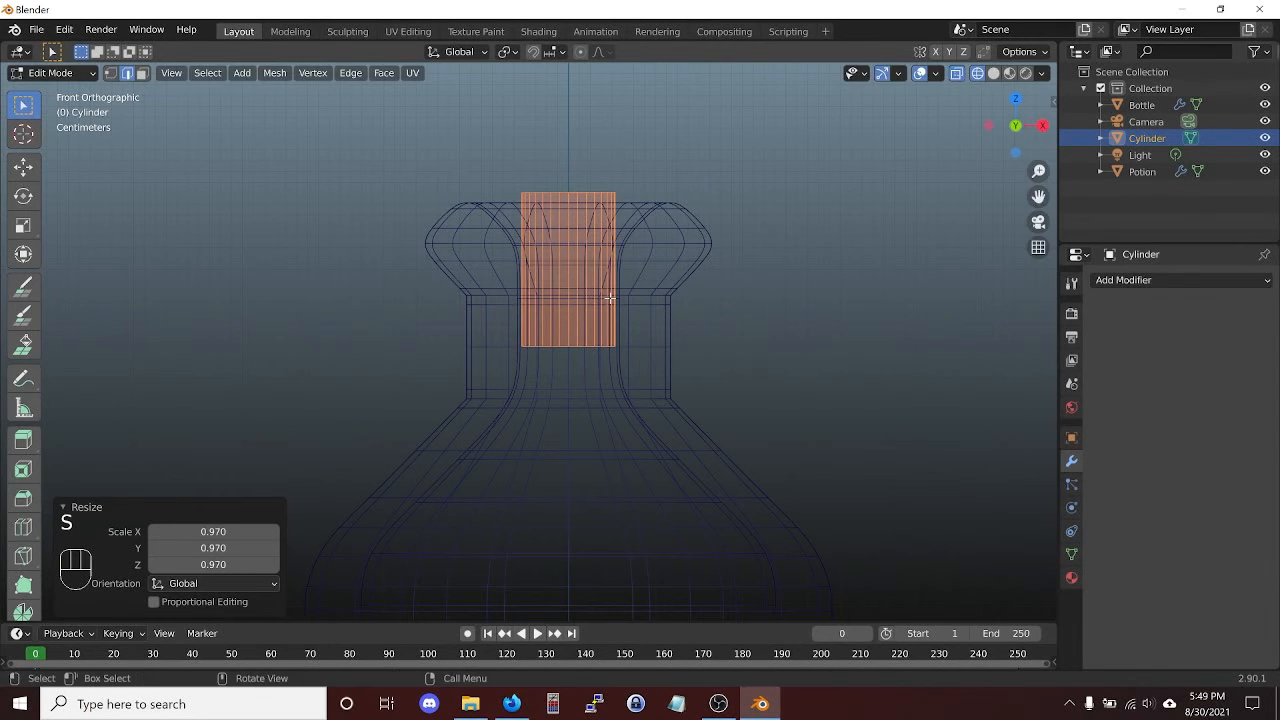
- From the top view, scale the cylinder by about 1.114 to fill the neck opening, and return to a solid-shaded front view
{"action": "key", "text": "KP_7"}
{"action": "scroll", "coordinate": [610, 298], "scroll_direction": "up", "scroll_amount": 3}
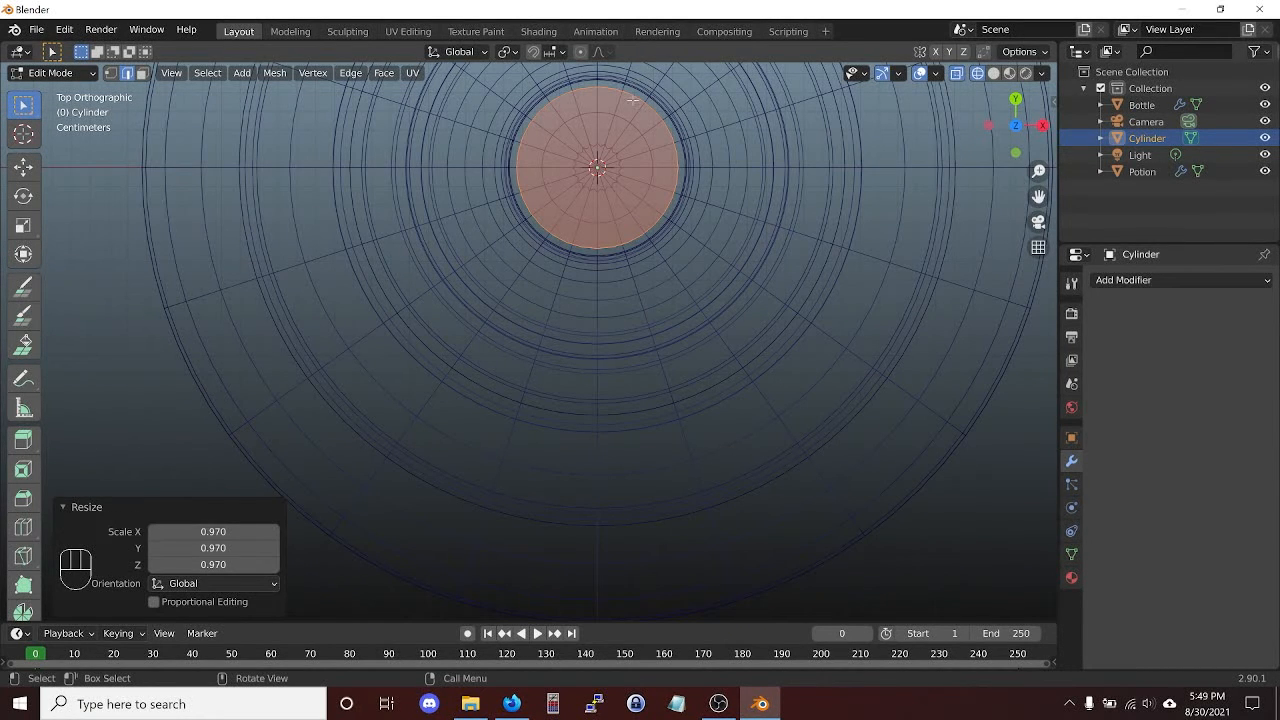
{"action": "key", "text": "s"}
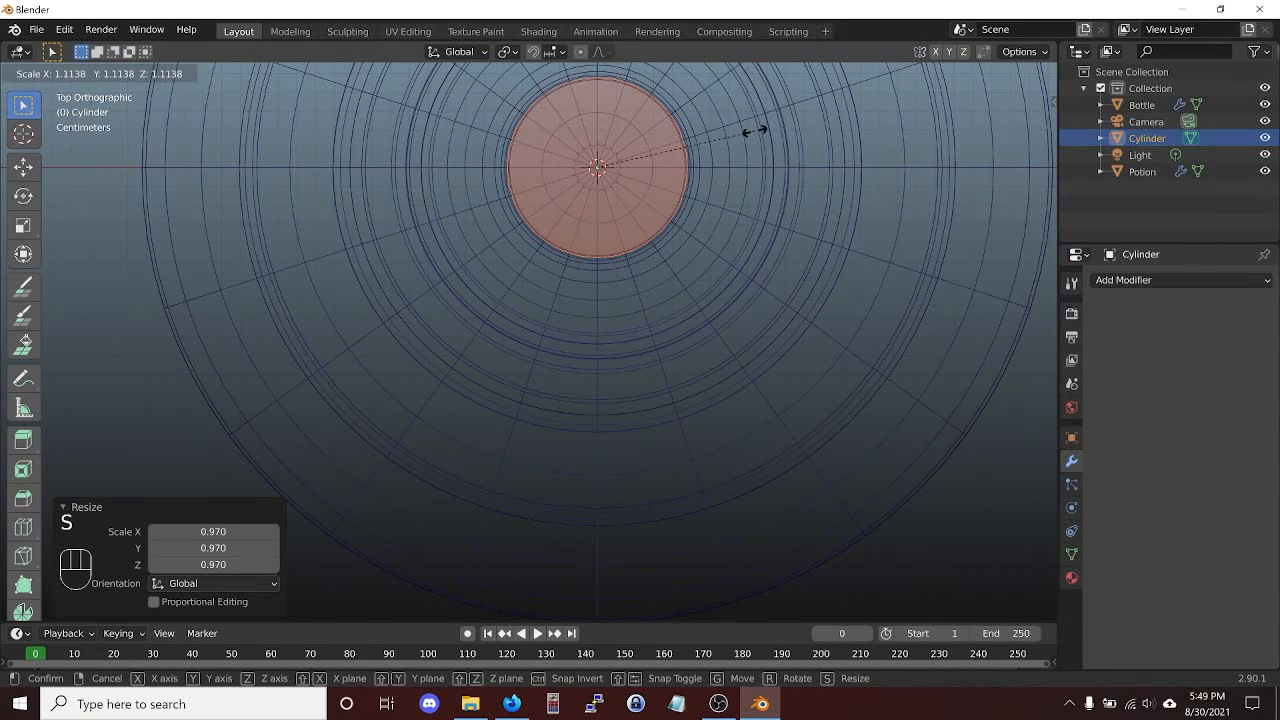
{"action": "left_click", "coordinate": [755, 130]}
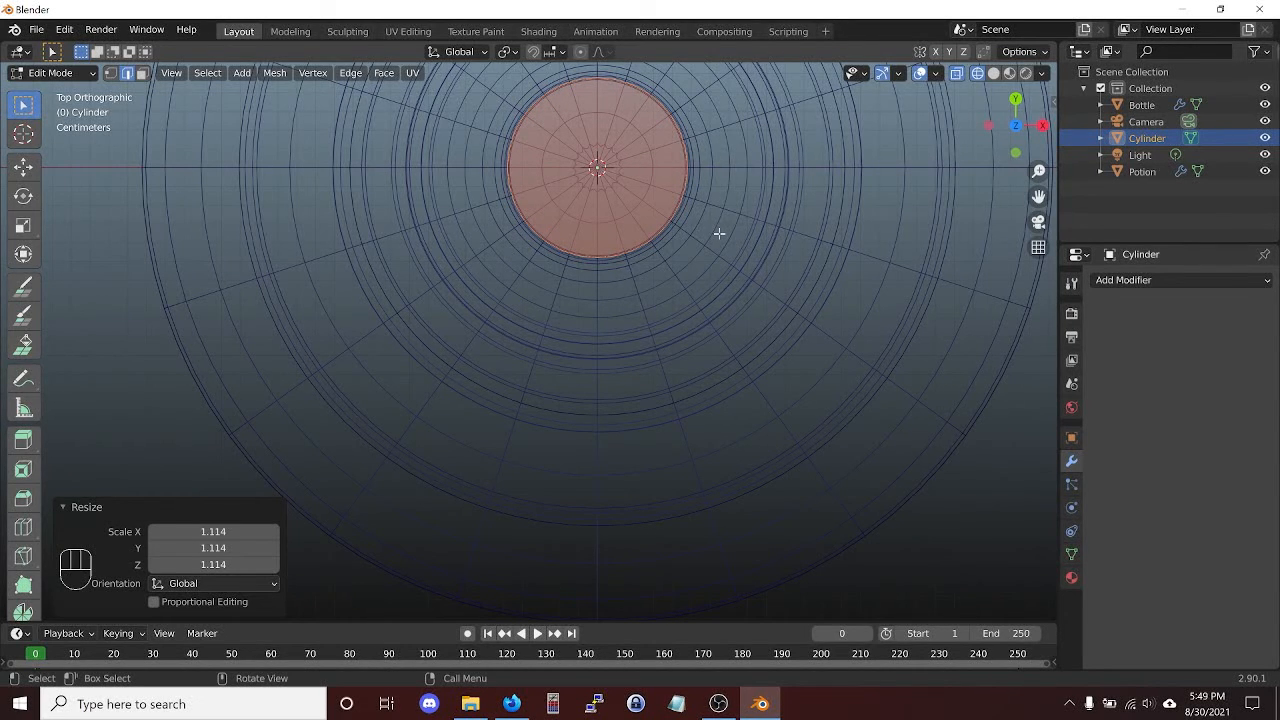
{"action": "key", "text": "KP_1"}
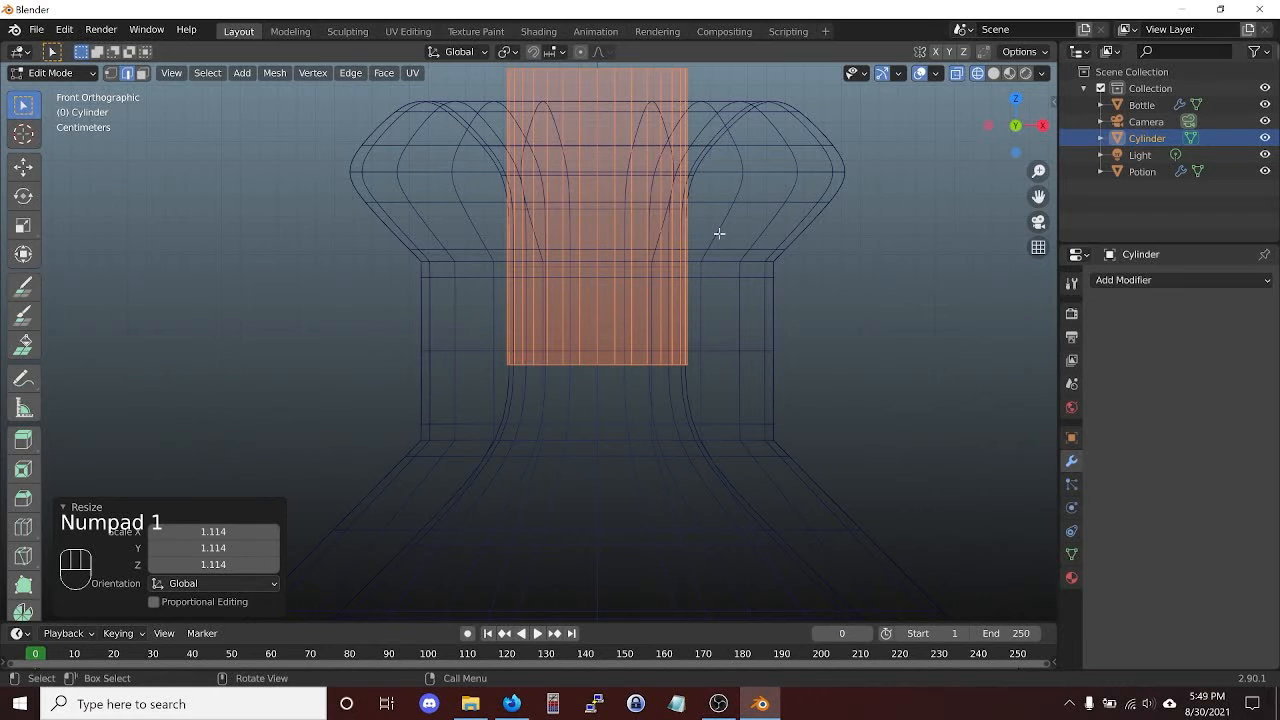
{"action": "key", "text": "shift+z"}
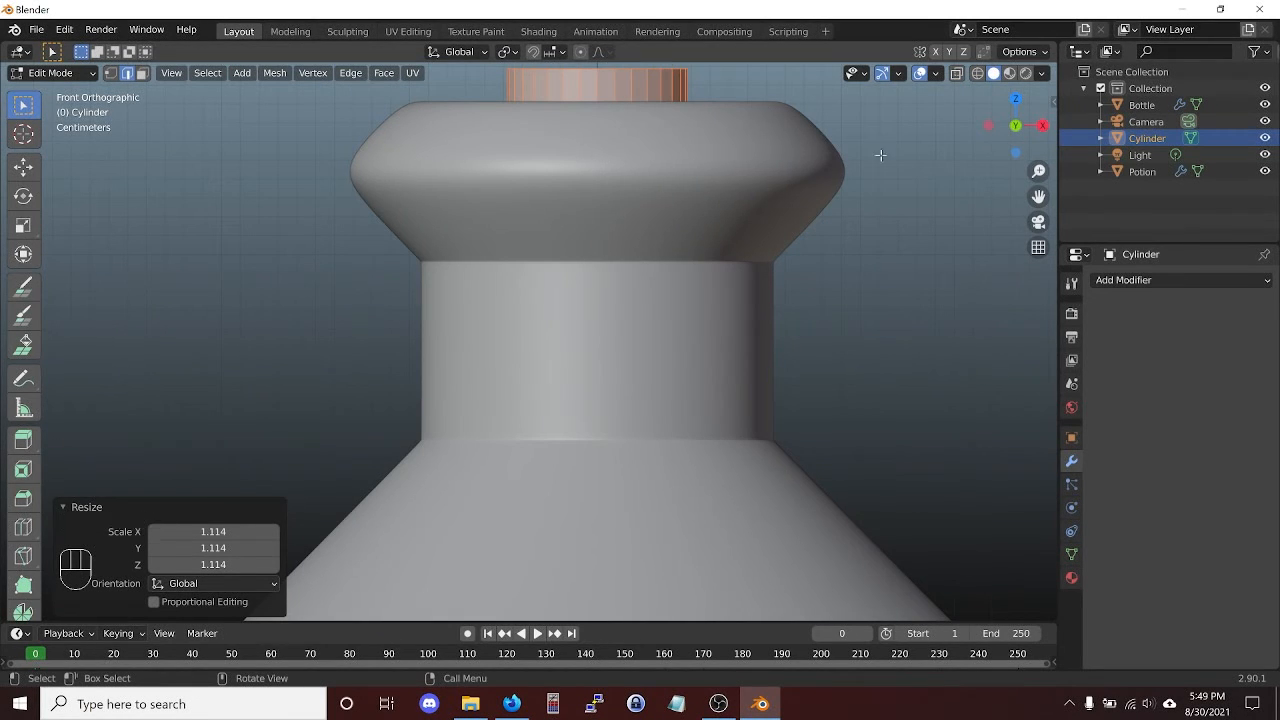
- Hide the Bottle and Potion objects to isolate the cylinder
{"action": "left_click", "coordinate": [1263, 105]}
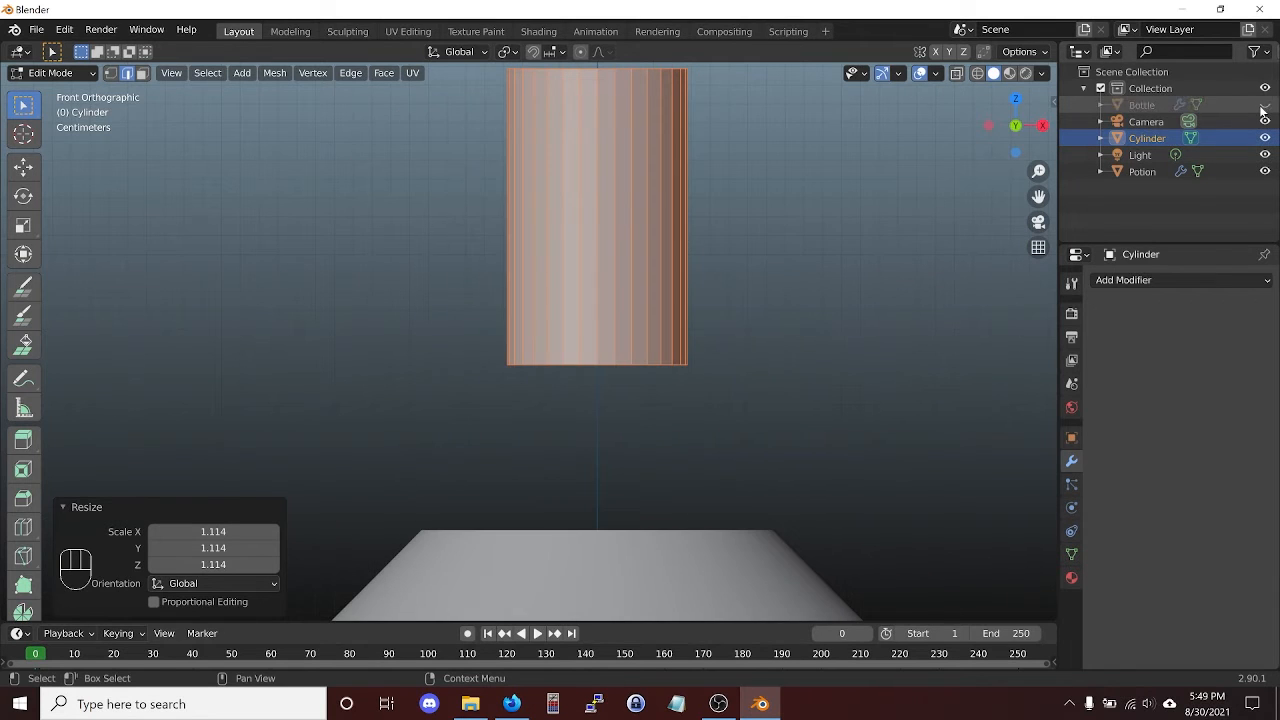
{"action": "scroll", "coordinate": [700, 245], "scroll_direction": "down", "scroll_amount": 1}
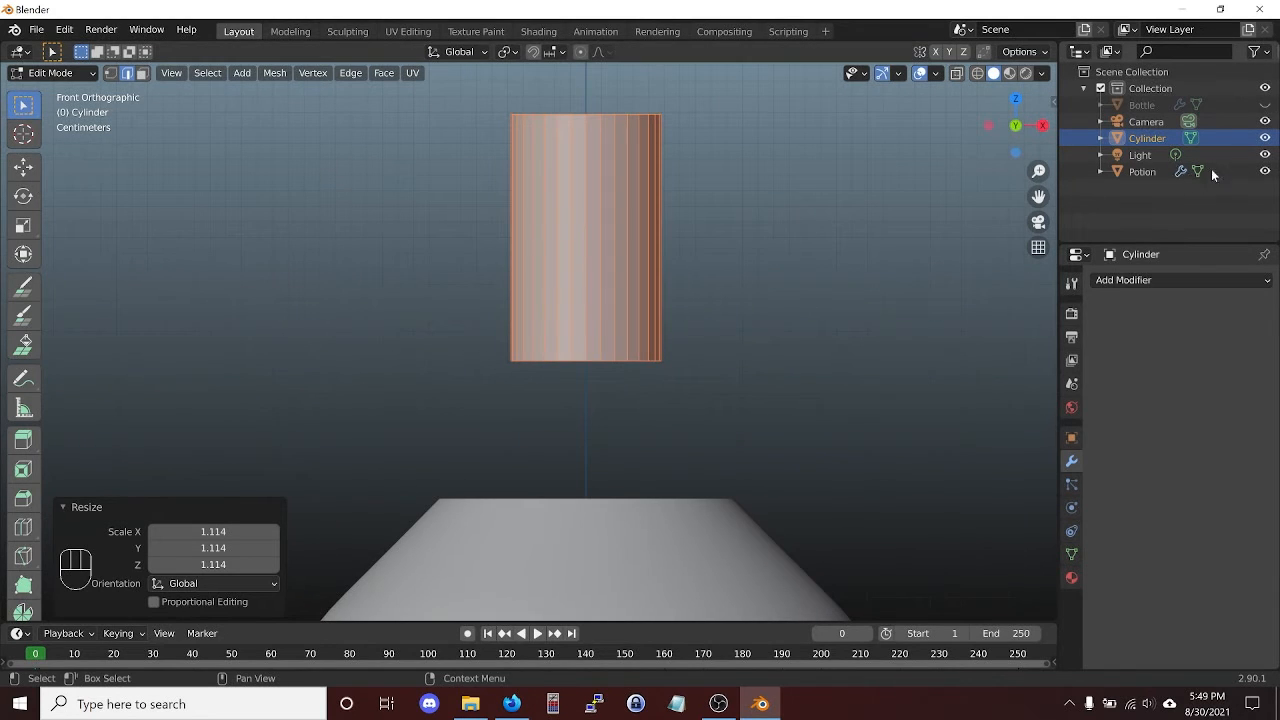
{"action": "left_click", "coordinate": [1265, 171]}
- Apply smooth shading to the whole cylinder in Object Mode
{"action": "middle_click_drag", "start_coordinate": [570, 236], "coordinate": [646, 268]}
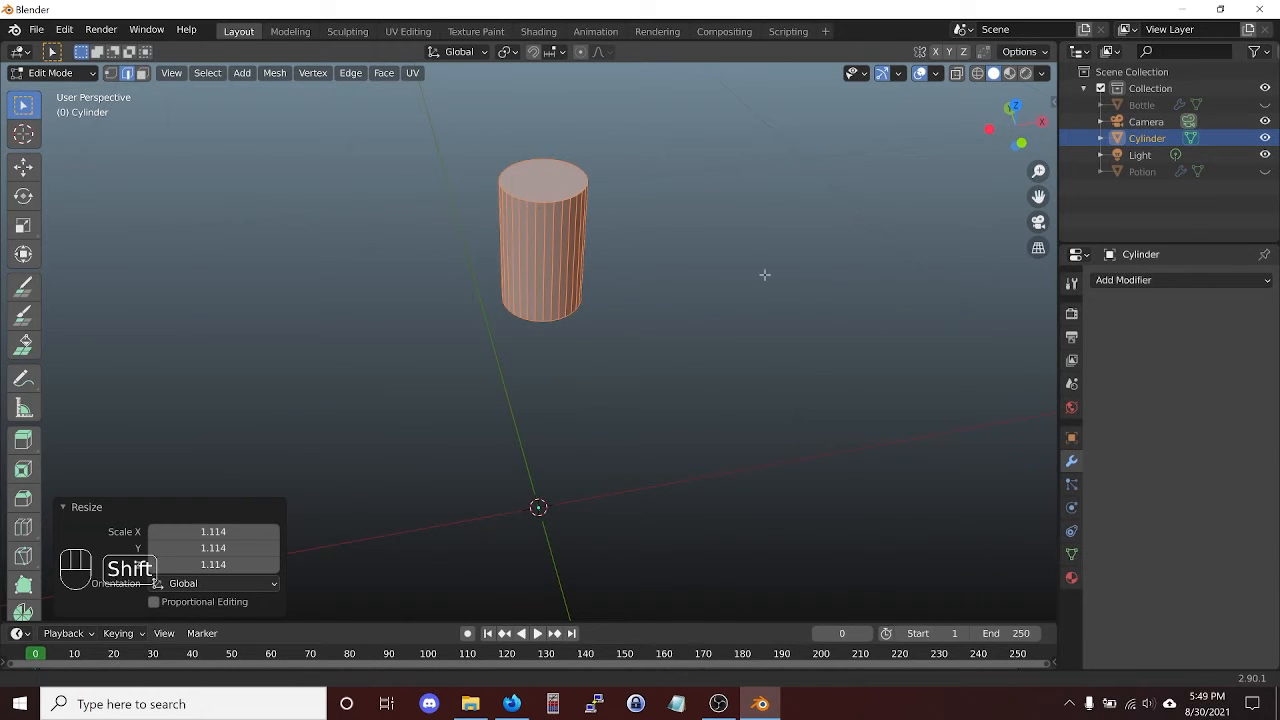
{"action": "middle_click_drag", "start_coordinate": [763, 274], "coordinate": [787, 422], "text": "shift"}
{"action": "scroll", "coordinate": [829, 462], "scroll_direction": "up", "scroll_amount": 1}
{"action": "key", "text": "Tab"}
{"action": "right_click", "coordinate": [785, 428]}
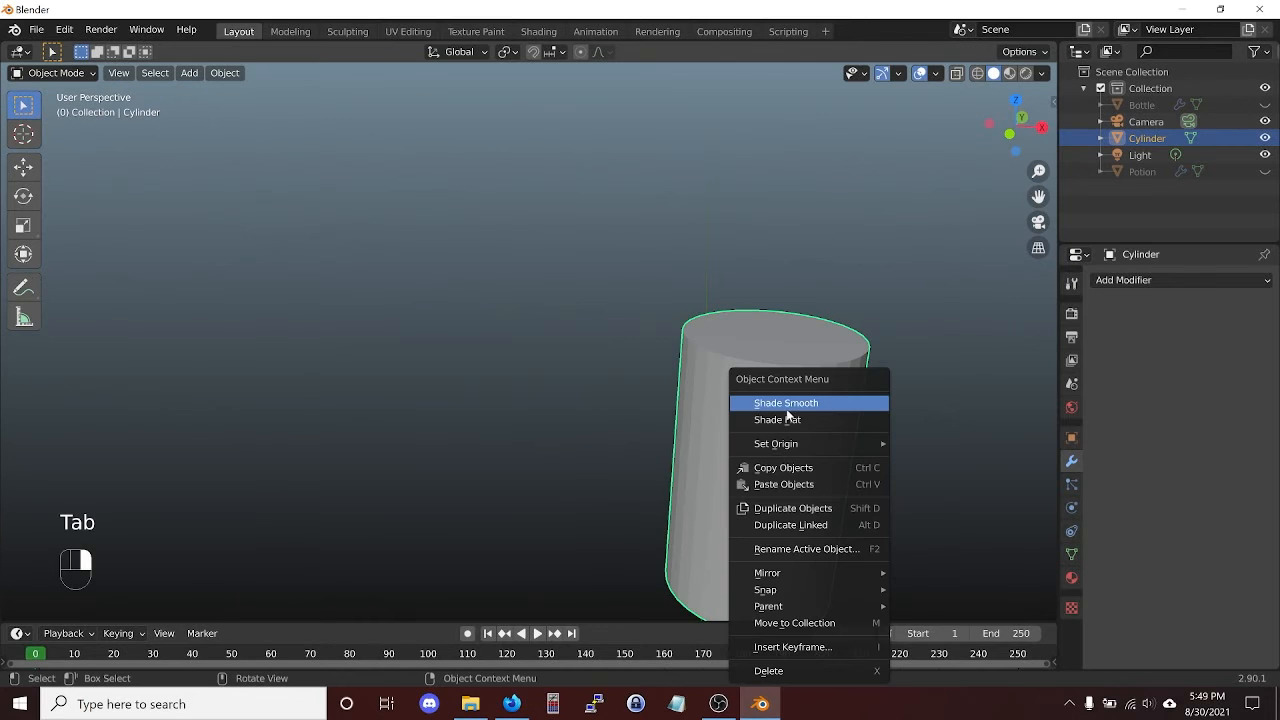
{"action": "left_click", "coordinate": [830, 402]}
{"action": "mouse_move", "coordinate": [817, 434]}
{"action": "middle_mouse_down"}
{"action": "mouse_move", "coordinate": [794, 552]}
{"action": "mouse_move", "coordinate": [811, 371]}
{"action": "mouse_move", "coordinate": [811, 491]}
{"action": "middle_mouse_up"}
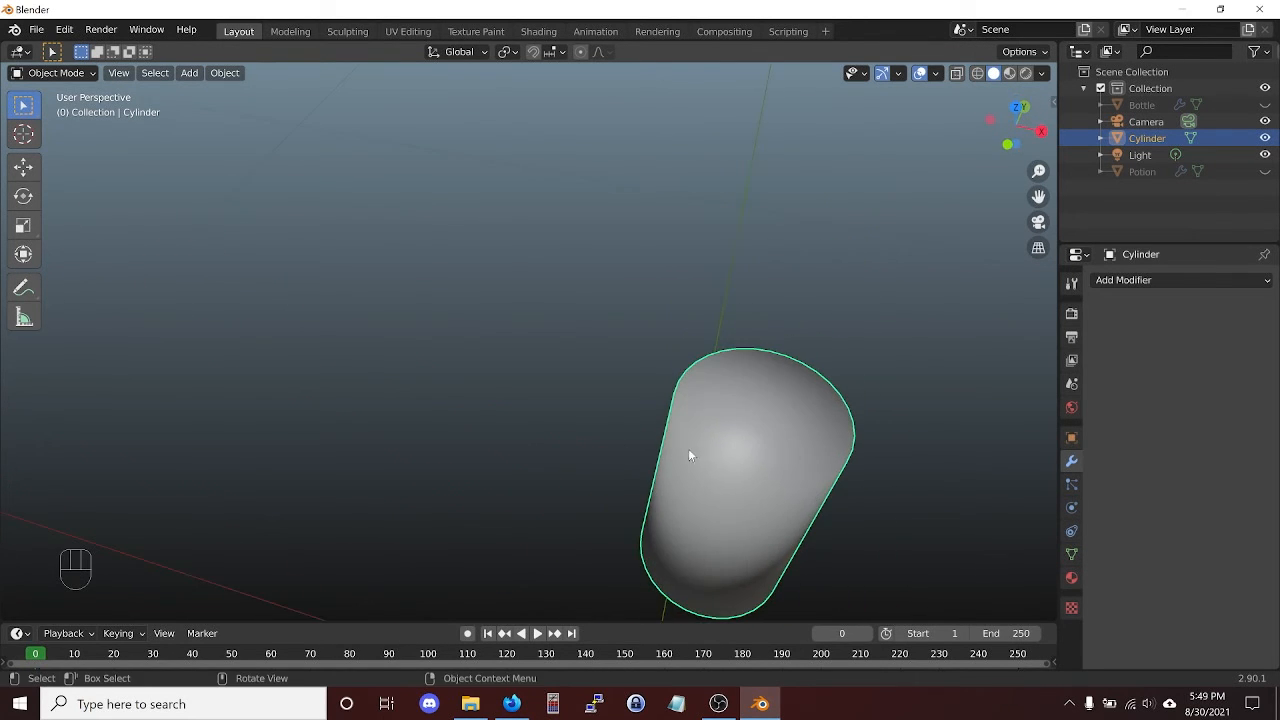
{"action": "middle_click_drag", "start_coordinate": [691, 449], "coordinate": [726, 449]}
- Delete the cylinder's top and bottom cap faces in Edit Mode, leaving an open tube
{"action": "key", "text": "Tab"}
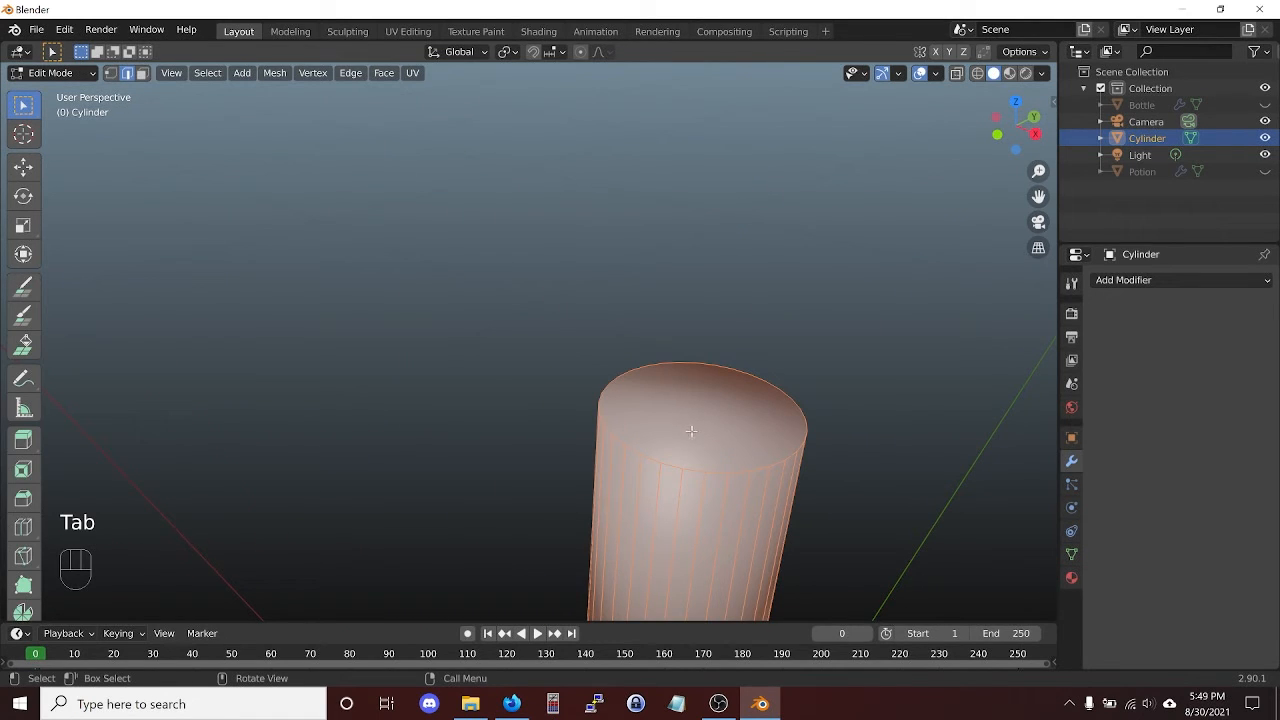
{"action": "key", "text": "3"}
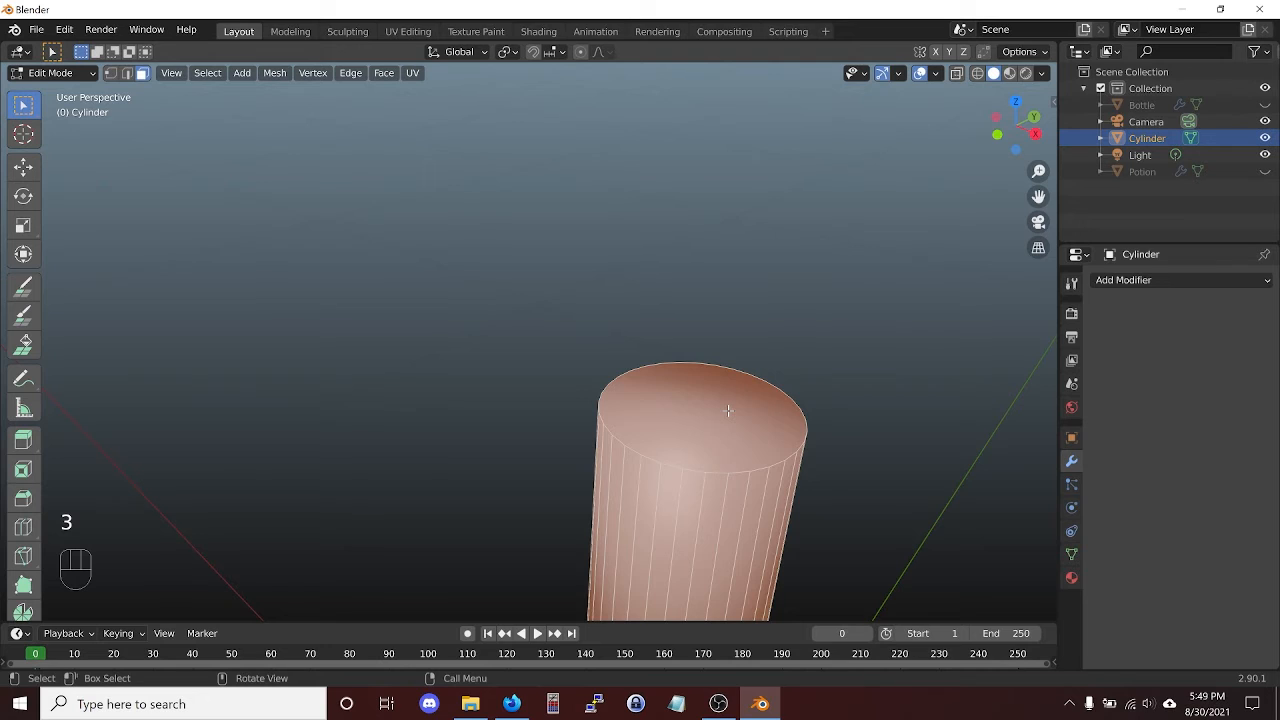
{"action": "left_click", "coordinate": [728, 410]}
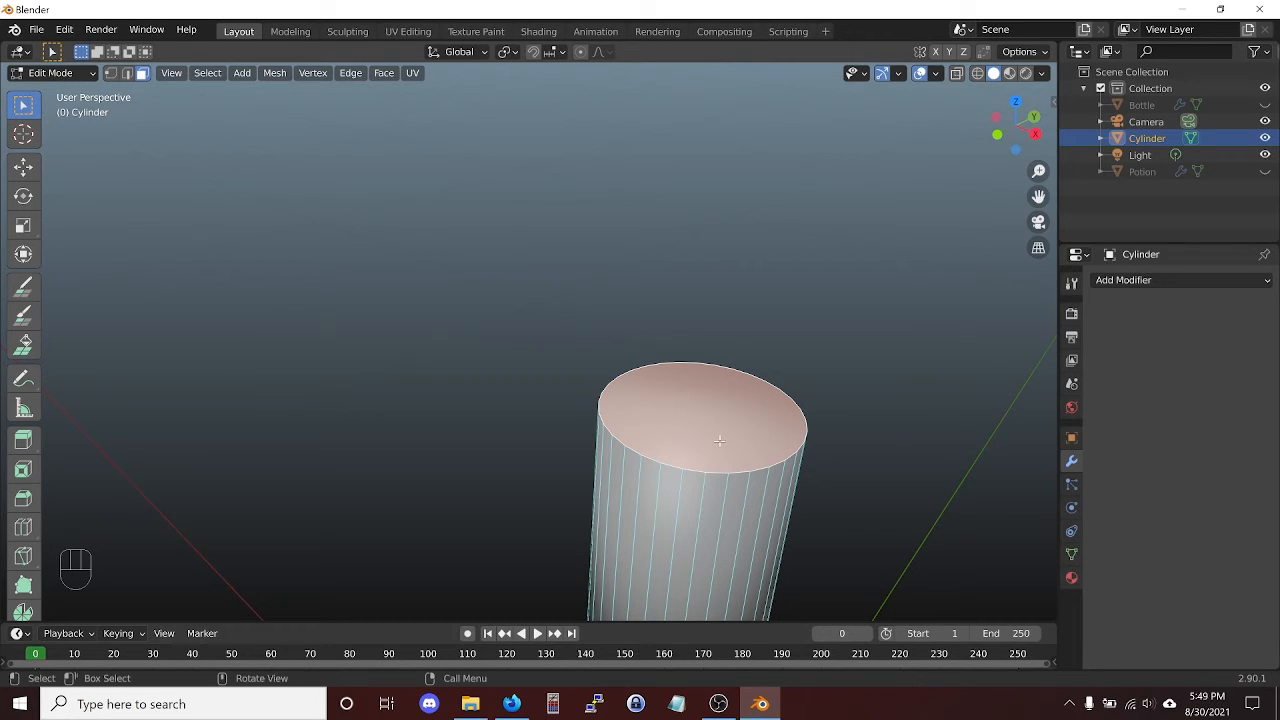
{"action": "key", "text": "x"}
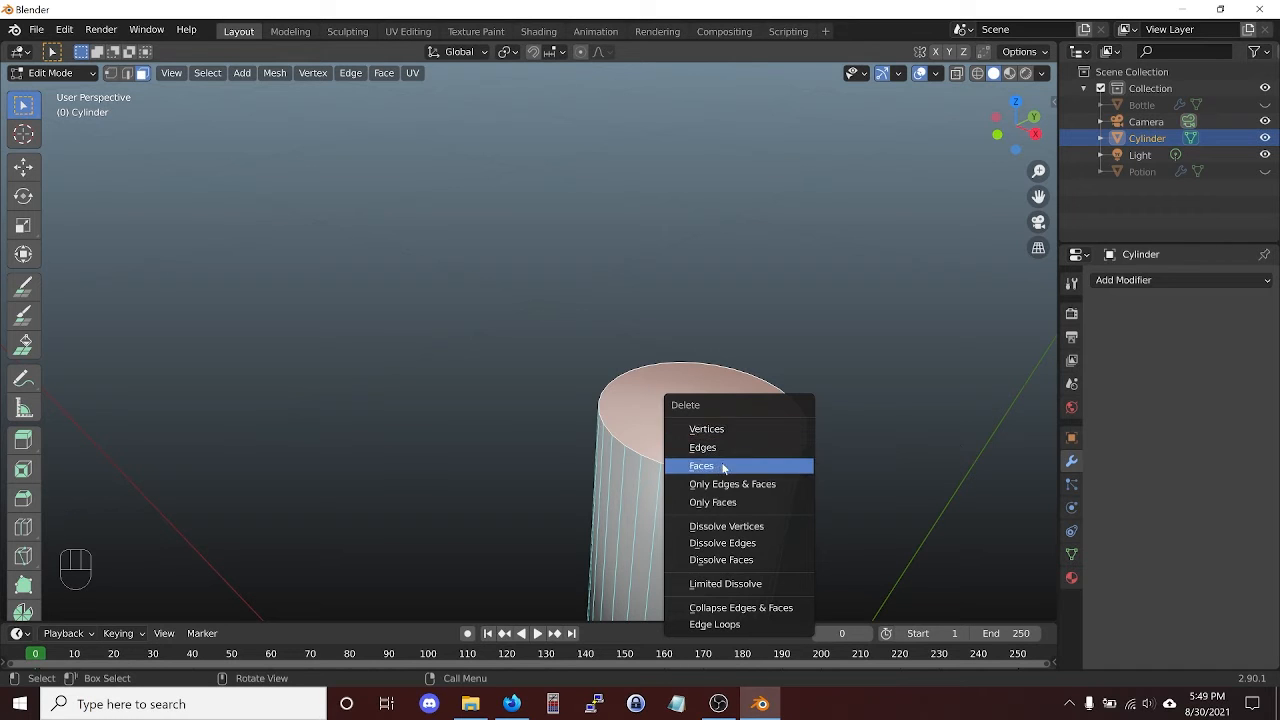
{"action": "left_click", "coordinate": [726, 466]}
{"action": "middle_click_drag", "start_coordinate": [726, 466], "coordinate": [729, 343]}
{"action": "left_click", "coordinate": [729, 343]}
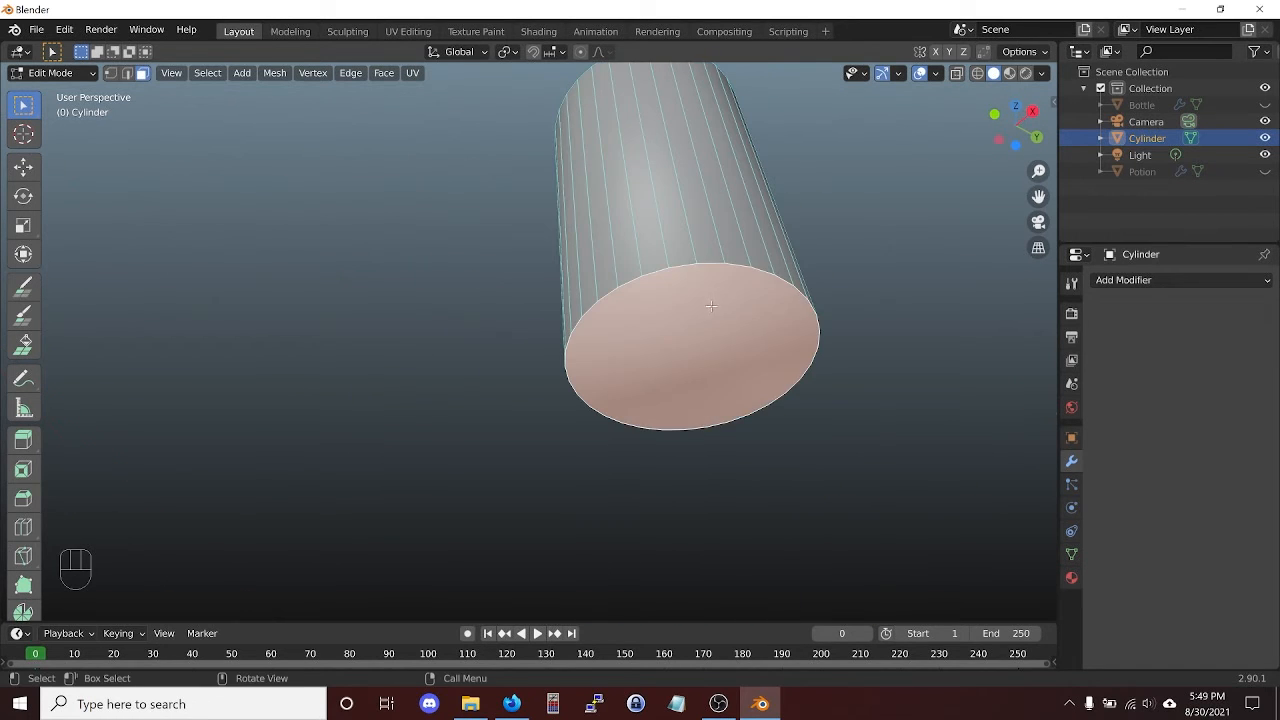
{"action": "key", "text": "x"}
{"action": "left_click", "coordinate": [713, 310]}
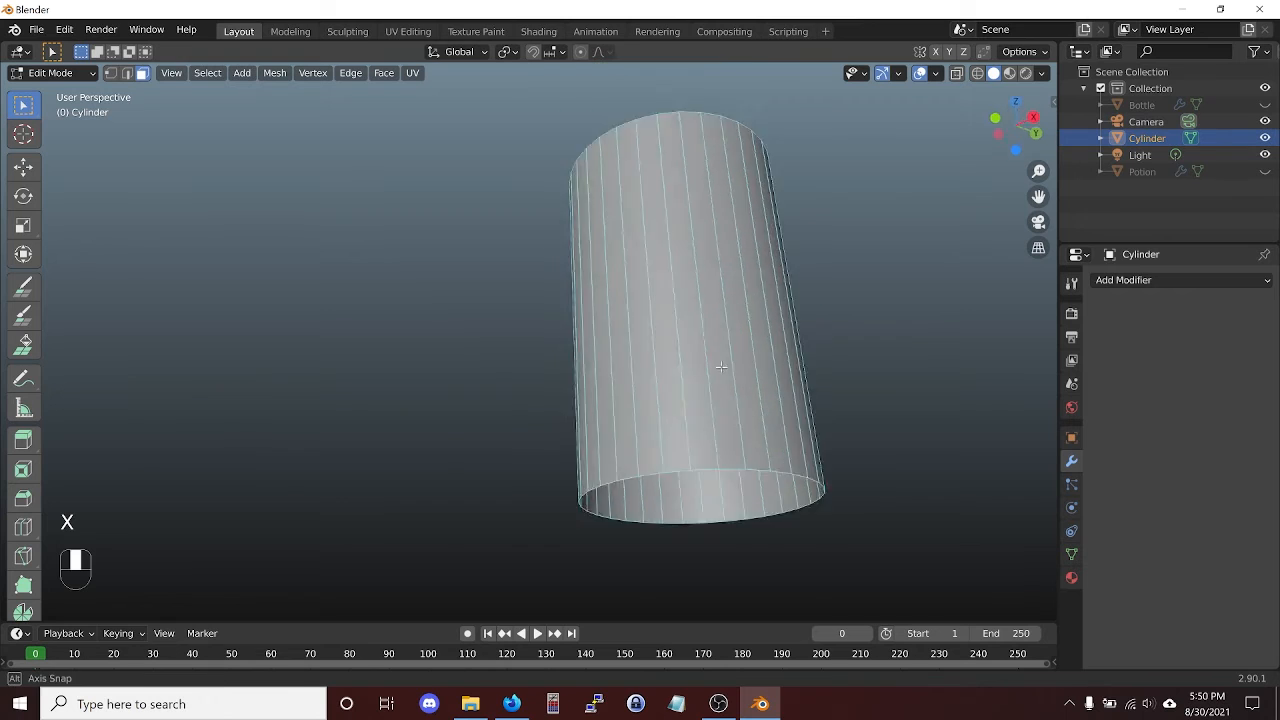
- Add nine evenly spaced horizontal loop cuts along the cylinder's wall without sliding them, and clear the selection
{"action": "middle_click_drag", "start_coordinate": [713, 310], "coordinate": [717, 410]}
{"action": "key", "text": "ctrl+r"}
{"action": "scroll", "coordinate": [722, 430], "scroll_direction": "up", "scroll_amount": 7}
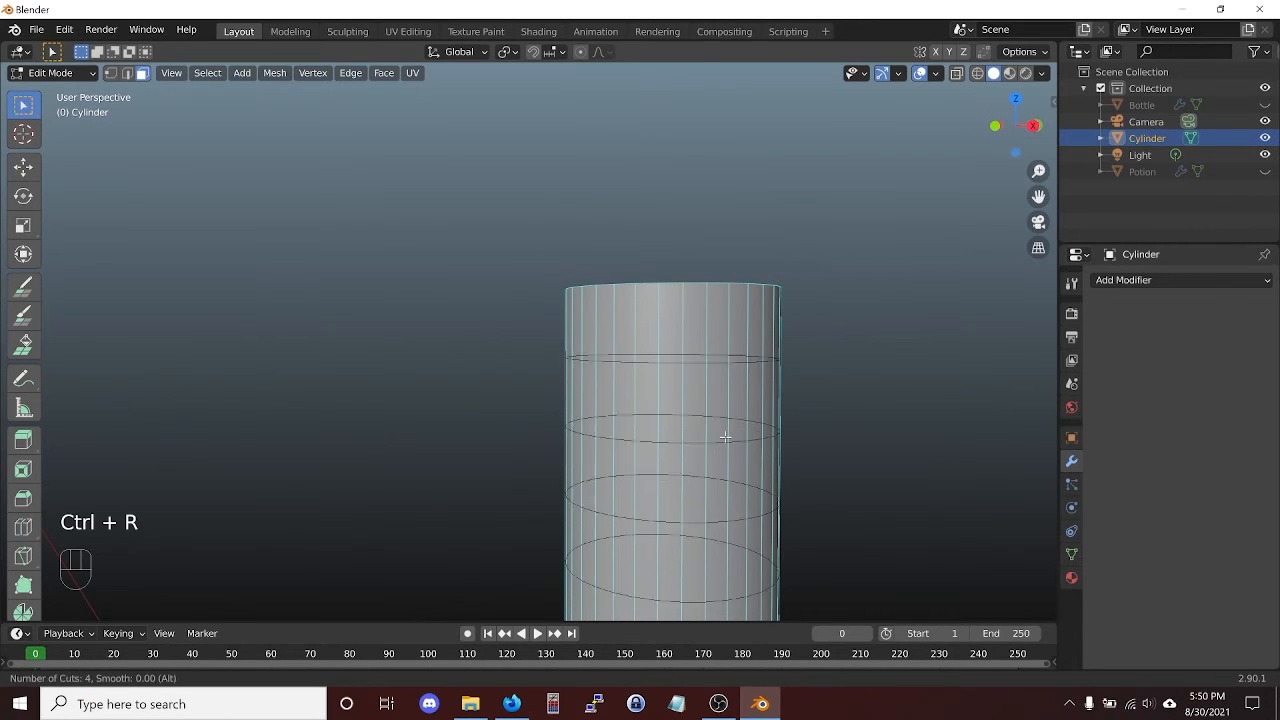
{"action": "scroll", "coordinate": [725, 436], "scroll_direction": "up", "scroll_amount": 1}
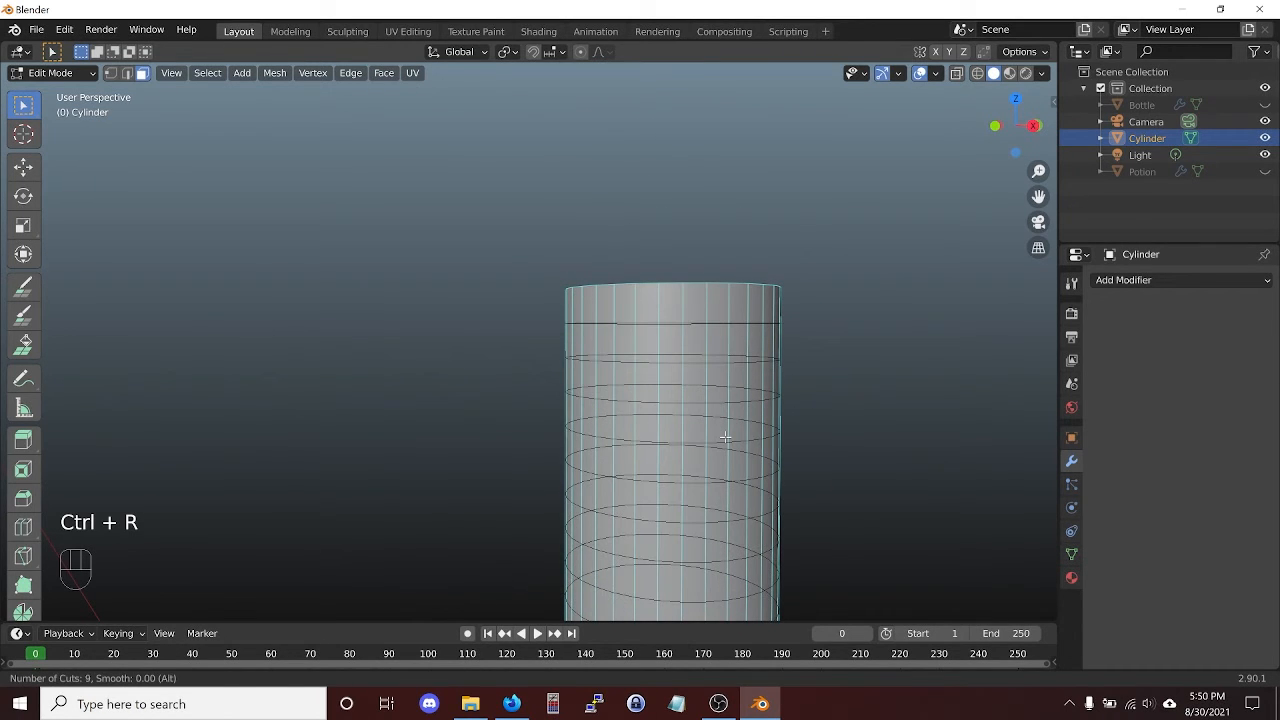
{"action": "left_click", "coordinate": [725, 436]}
{"action": "key", "text": "Escape"}
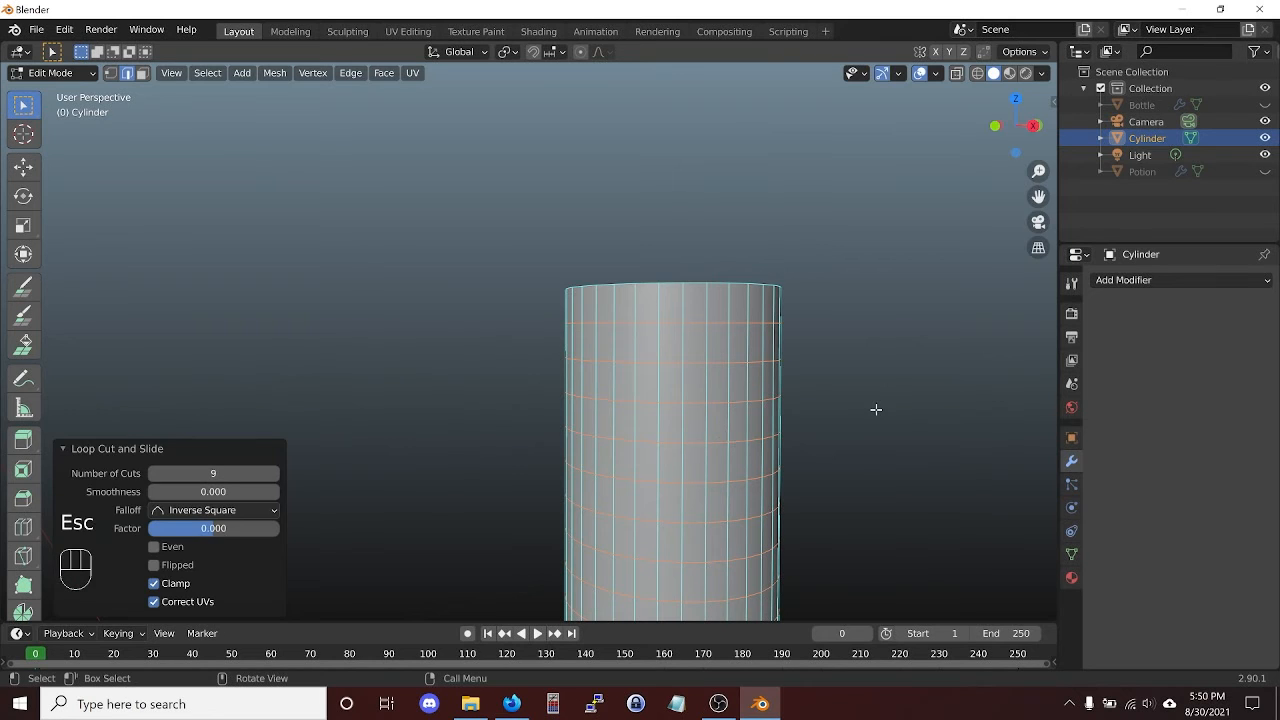
{"action": "key", "text": "Escape"}
{"action": "left_click", "coordinate": [409, 237]}
- Extrude the top rim inward as four concentric rings scaled about 0.792, 0.738, 0.694 and 0.563, and fill the centre with a face
{"action": "middle_click_drag", "start_coordinate": [632, 262], "coordinate": [557, 461]}
{"action": "key", "text": "alt"}
{"action": "left_click", "coordinate": [522, 455], "text": "alt"}
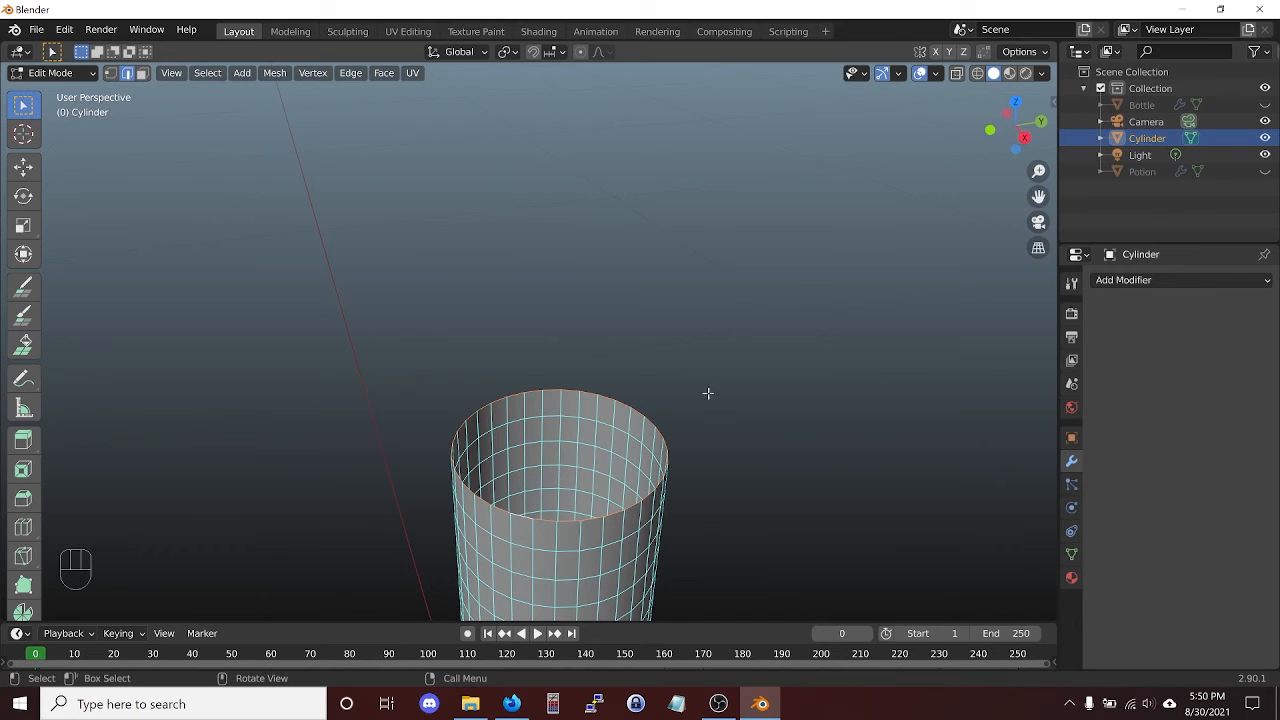
{"action": "key", "text": "e"}
{"action": "key", "text": "s"}
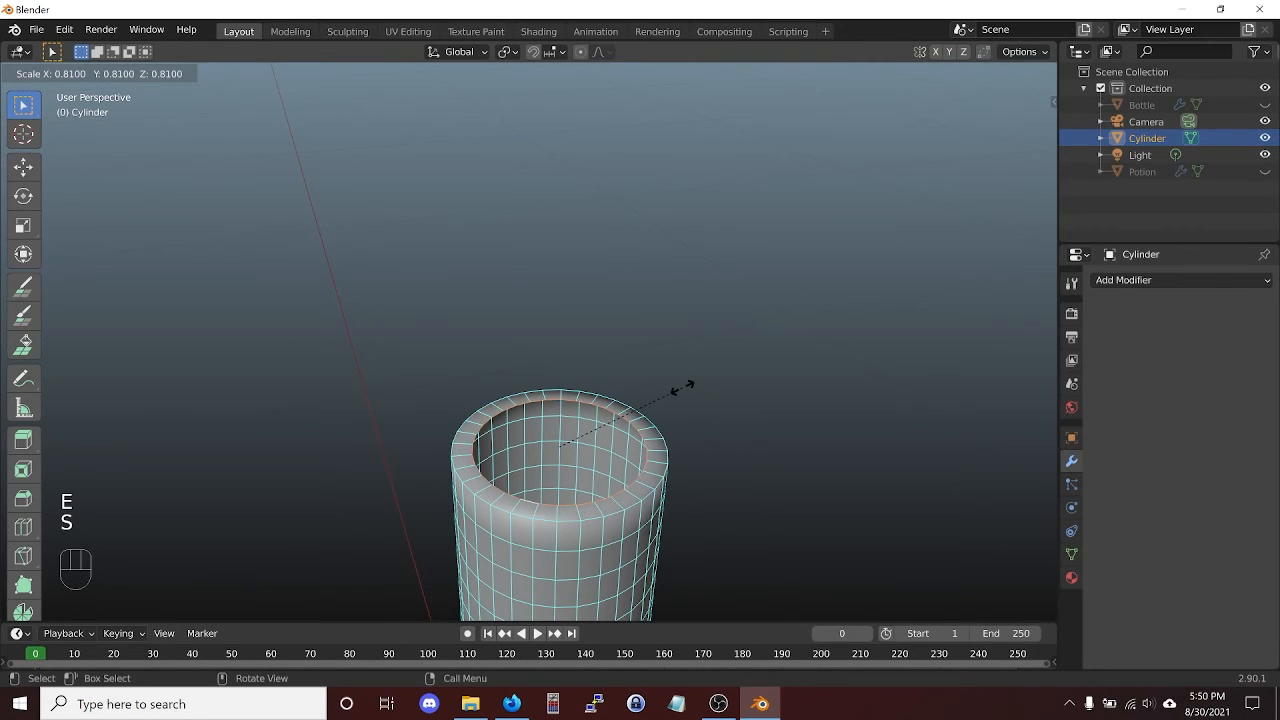
{"action": "left_click", "coordinate": [679, 387]}
{"action": "key", "text": "s"}
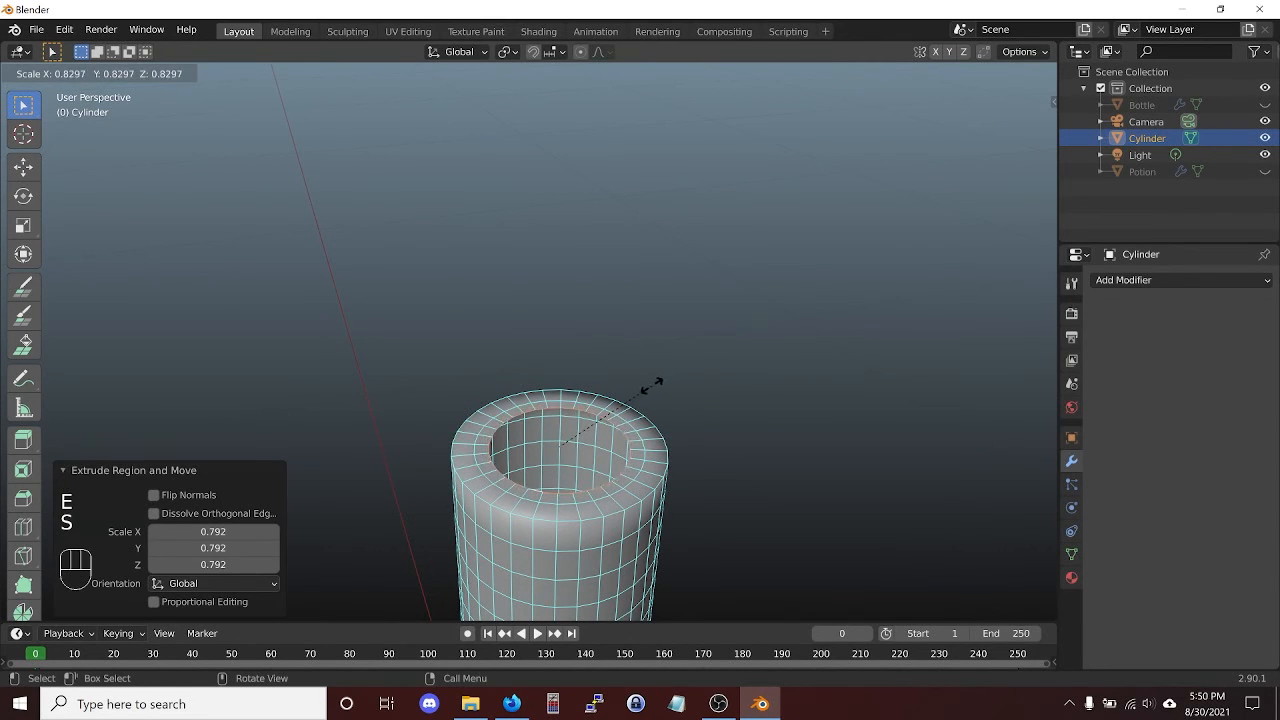
{"action": "left_click", "coordinate": [636, 383]}
{"action": "key", "text": "s"}
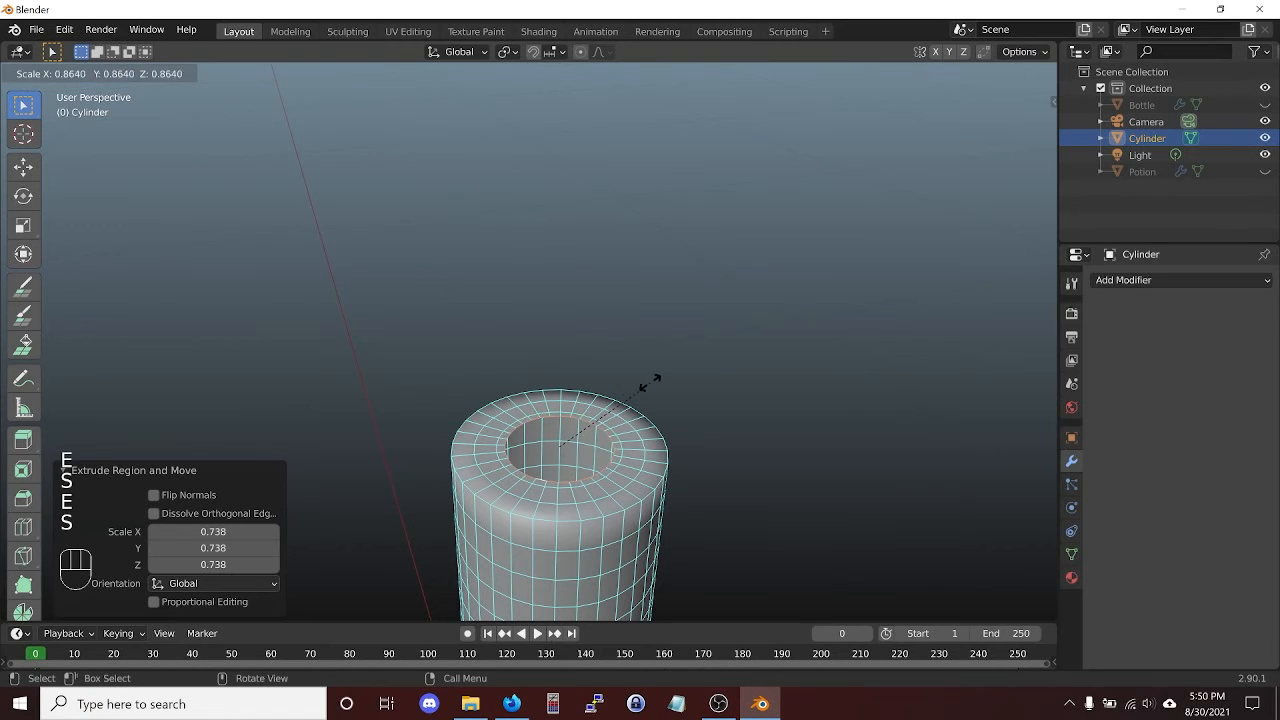
{"action": "left_click", "coordinate": [614, 378]}
{"action": "key", "text": "s"}
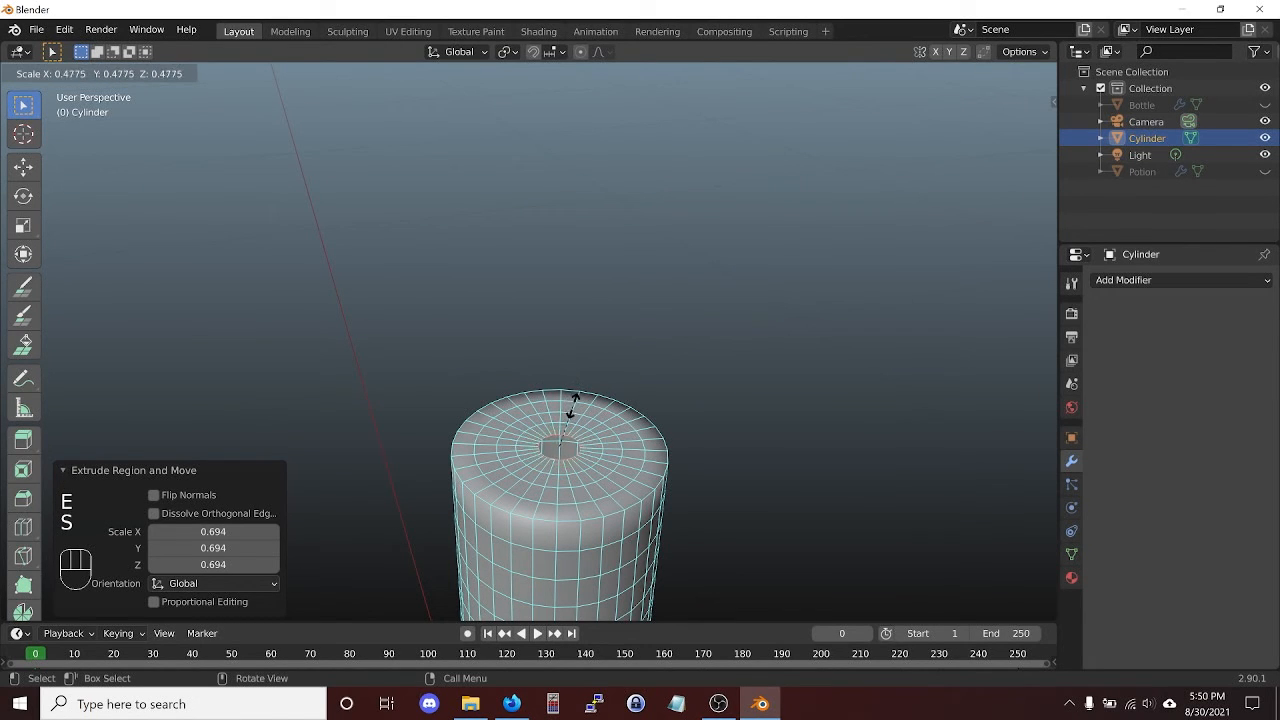
{"action": "left_click", "coordinate": [577, 399]}
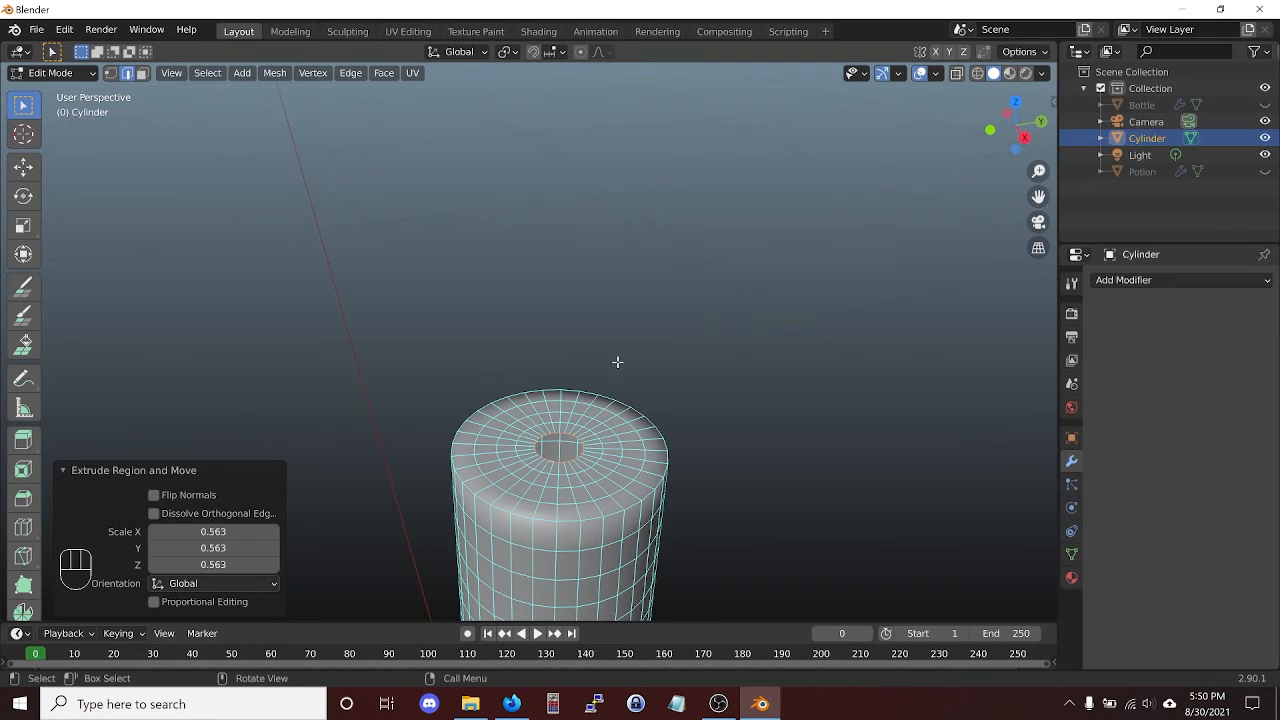
{"action": "key", "text": "f"}
- From the bottom view, select the cylinder's open bottom rim and extrude it inward to a scale of about 0.793
{"action": "key", "text": "KP_7"}
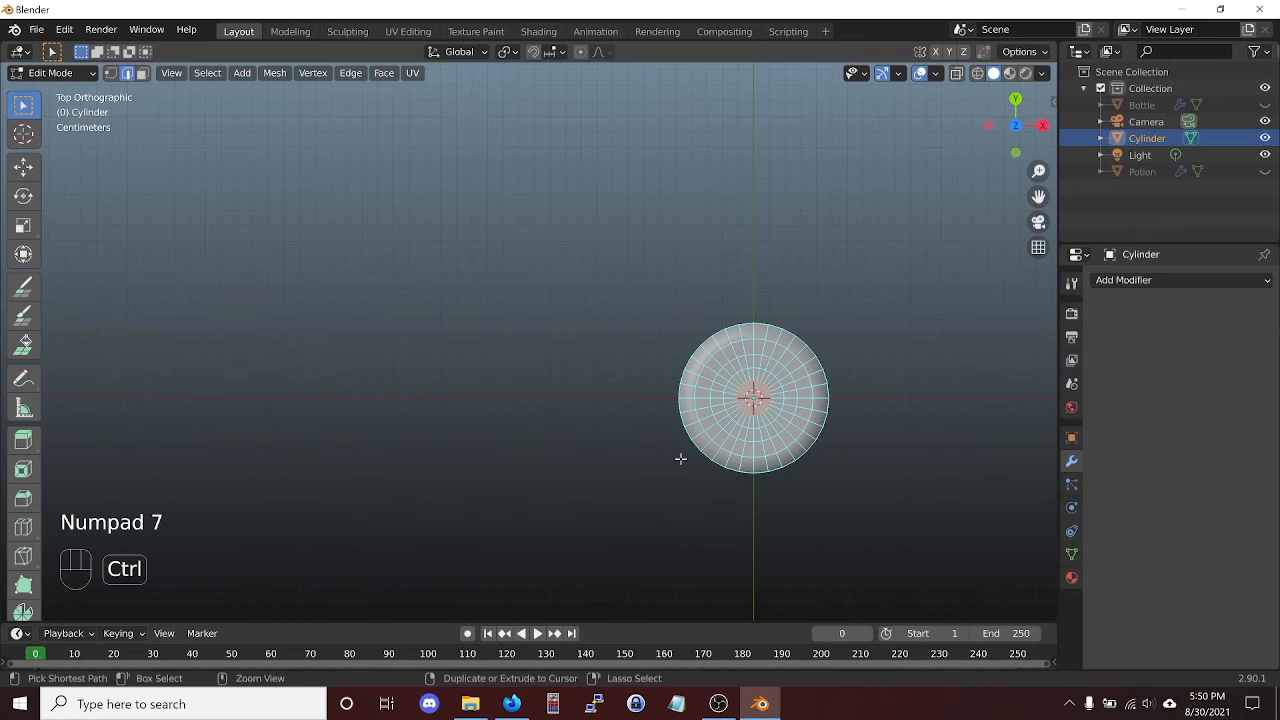
{"action": "key", "text": "ctrl+KP_7"}
{"action": "scroll", "coordinate": [877, 320], "scroll_direction": "up", "scroll_amount": 1}
{"action": "scroll", "coordinate": [877, 320], "scroll_direction": "up", "scroll_amount": 2}
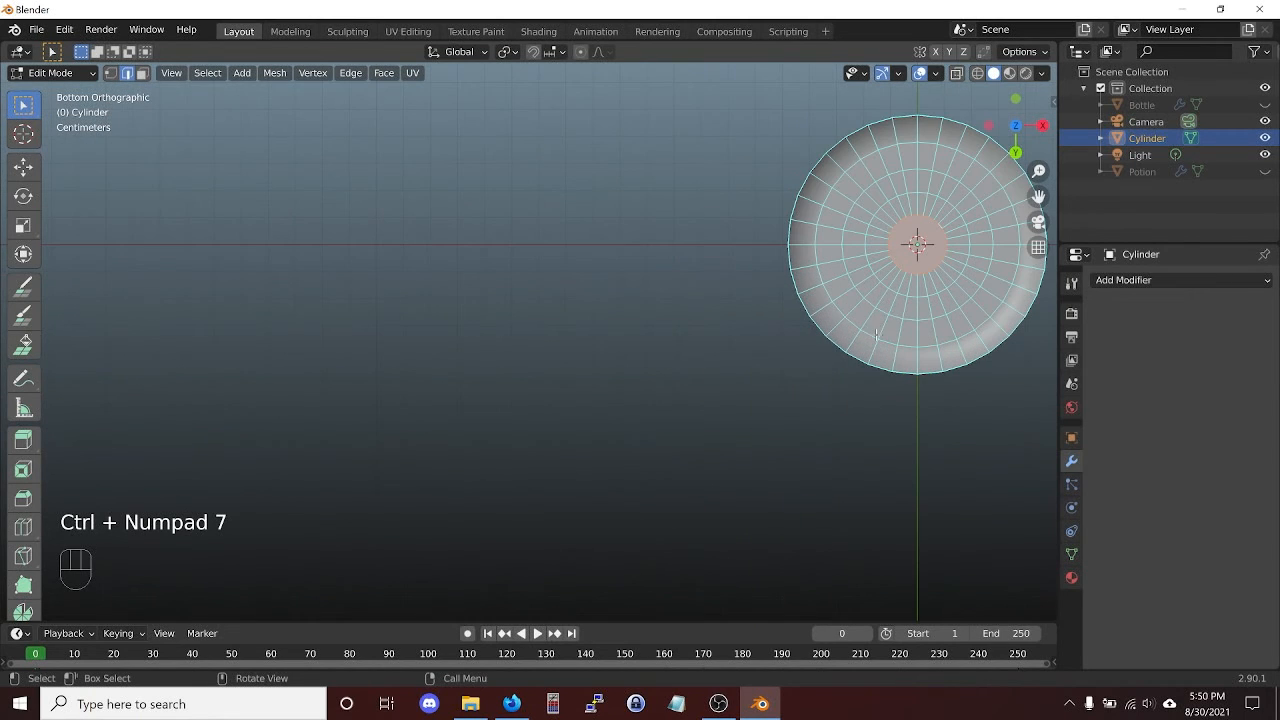
{"action": "middle_click_drag", "start_coordinate": [885, 335], "coordinate": [719, 412], "text": "shift"}
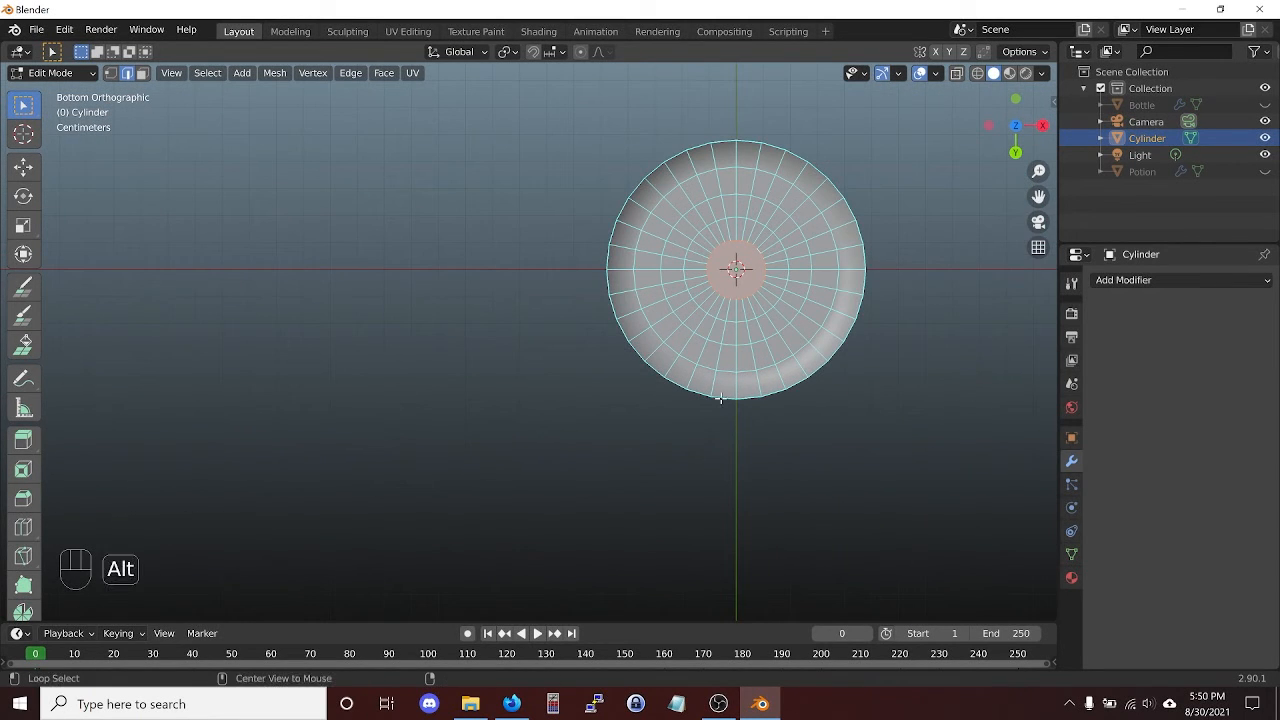
{"action": "left_click", "coordinate": [720, 398], "text": "alt"}
{"action": "middle_click_drag", "start_coordinate": [720, 398], "coordinate": [717, 420]}
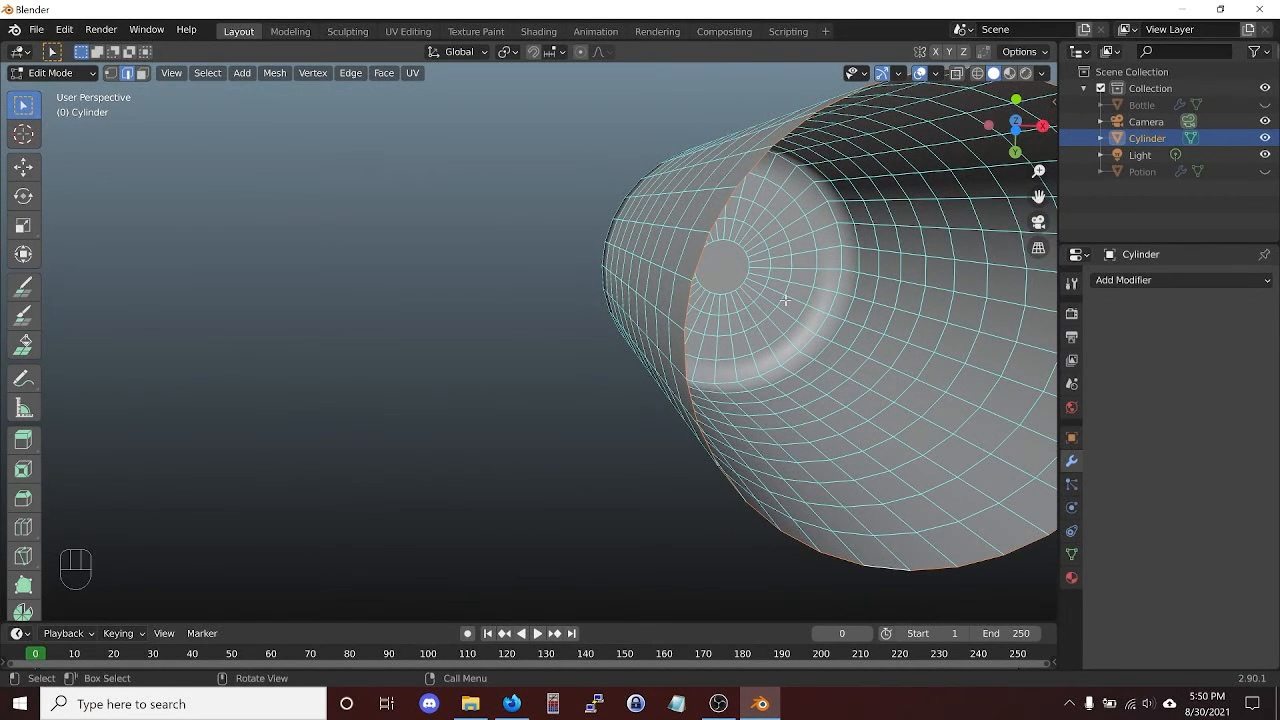
{"action": "key", "text": "ctrl+KP_7"}
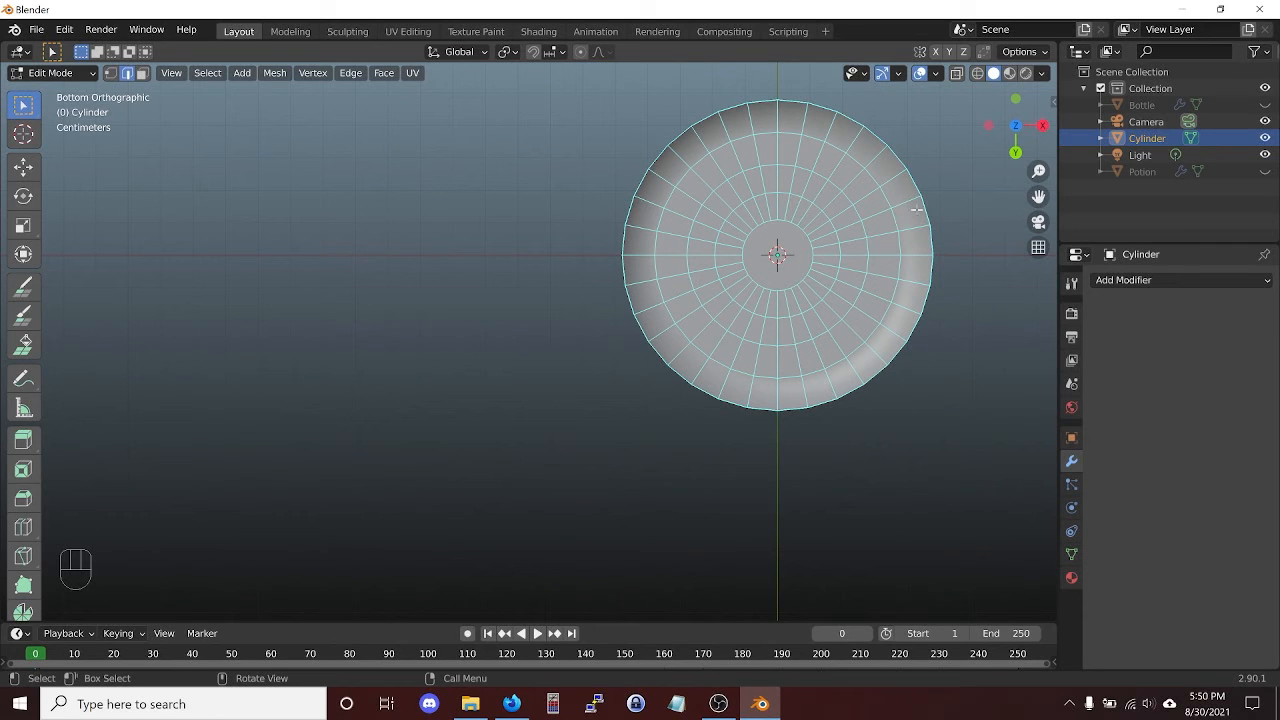
{"action": "key", "text": "e"}
{"action": "key", "text": "s"}
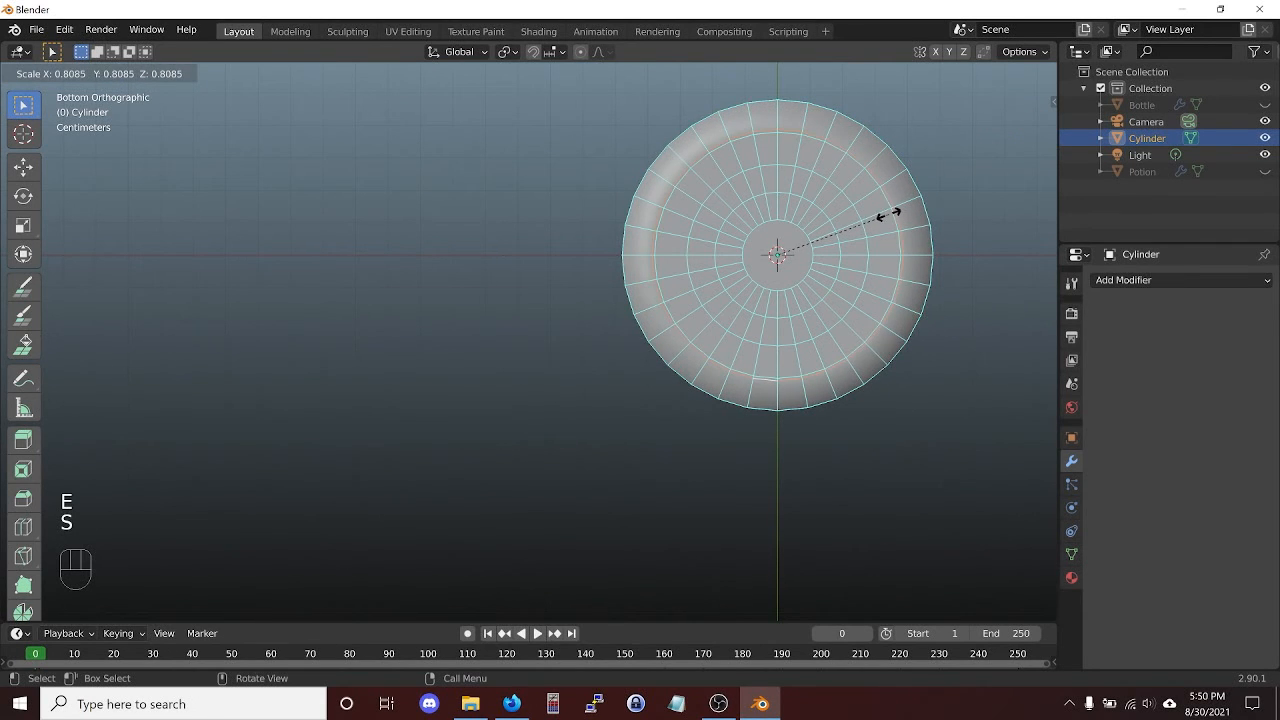
{"action": "left_click", "coordinate": [887, 215]}
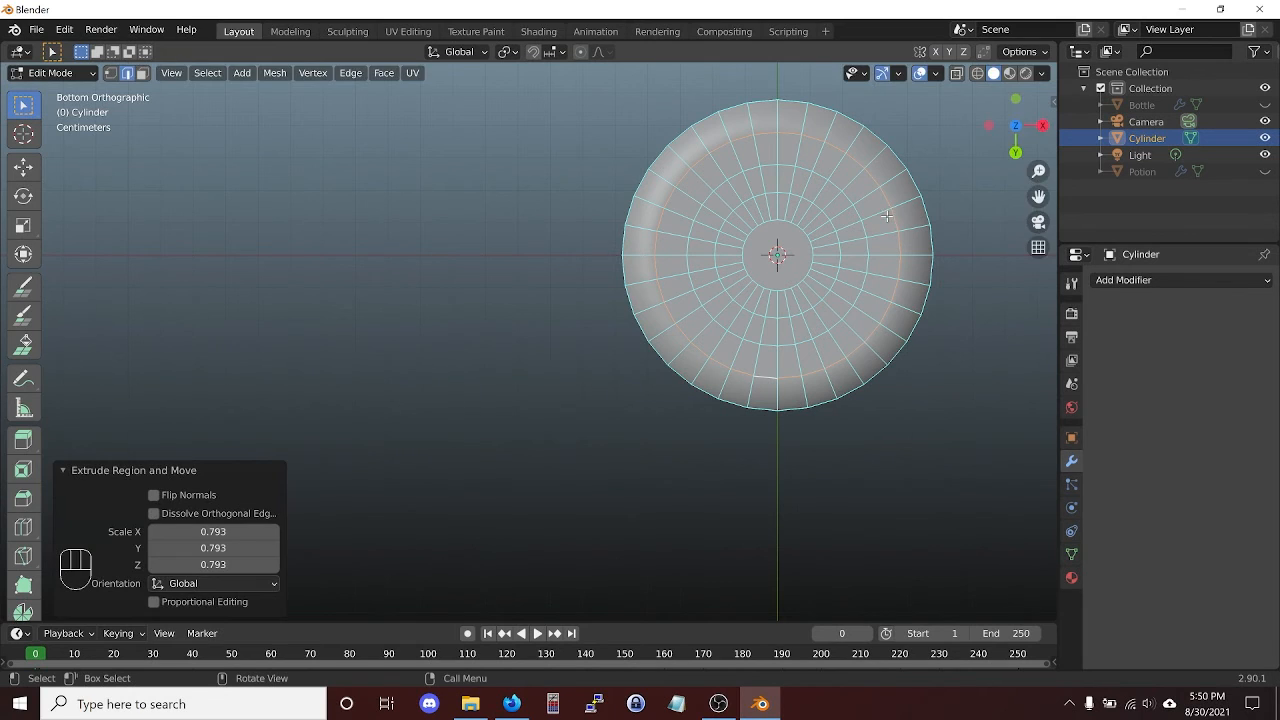
- Extrude three more bottom rings inward, the first two scaled about 0.748 and 0.69, and fill the centre with a face
{"action": "key", "text": "e"}
{"action": "key", "text": "s"}
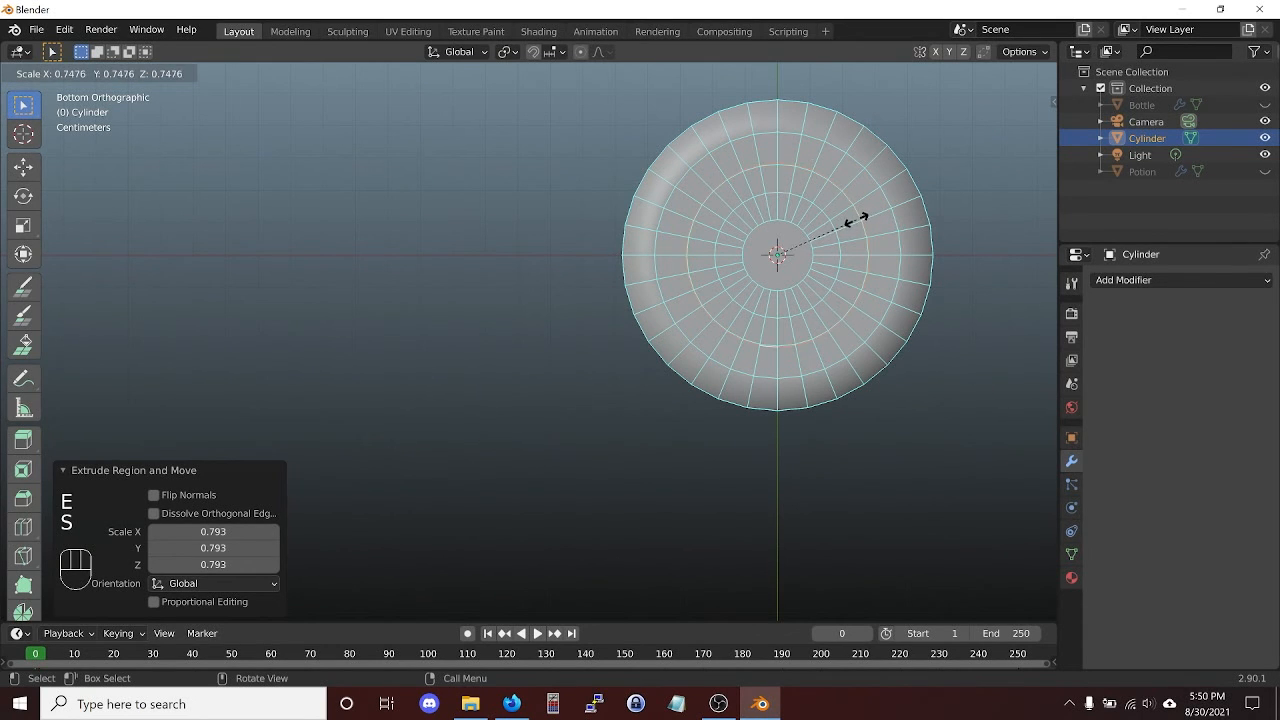
{"action": "left_click", "coordinate": [852, 218]}
{"action": "key", "text": "e"}
{"action": "key", "text": "s"}
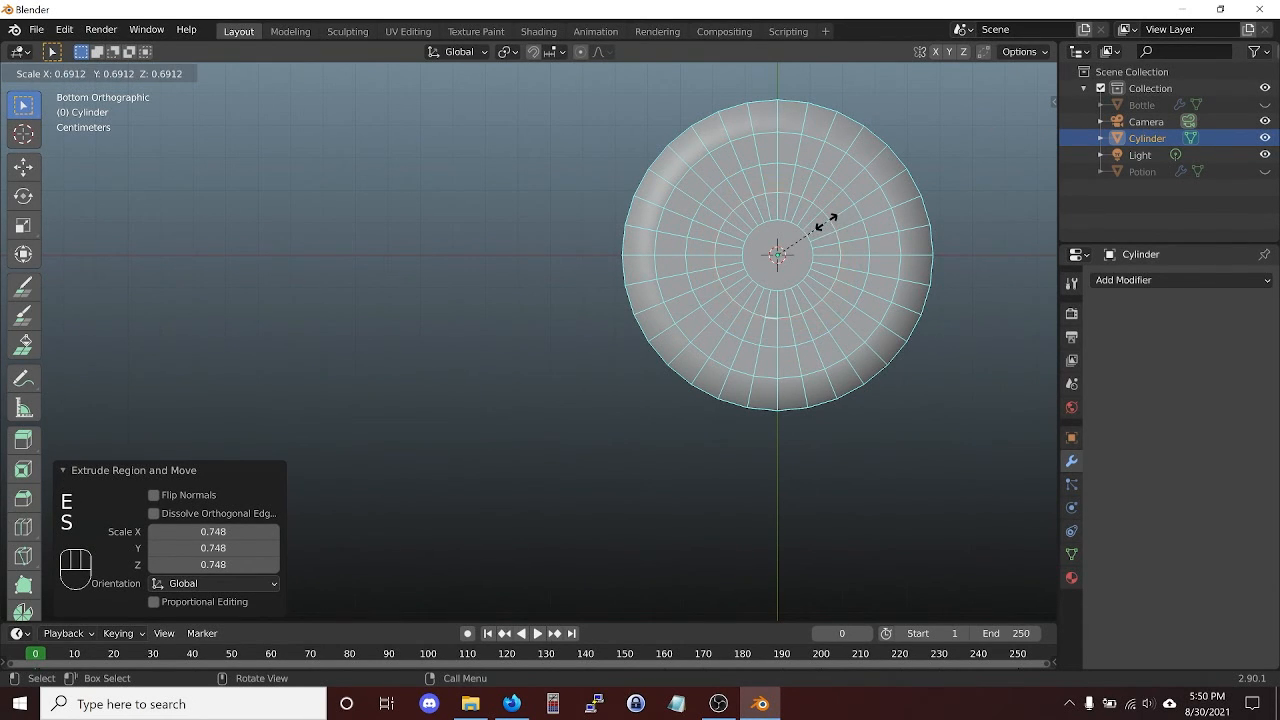
{"action": "left_click", "coordinate": [825, 222]}
{"action": "key", "text": "e"}
{"action": "key", "text": "s"}
{"action": "left_click", "coordinate": [797, 232]}
{"action": "key", "text": "f"}
{"action": "scroll", "coordinate": [734, 203], "scroll_direction": "down", "scroll_amount": 3}
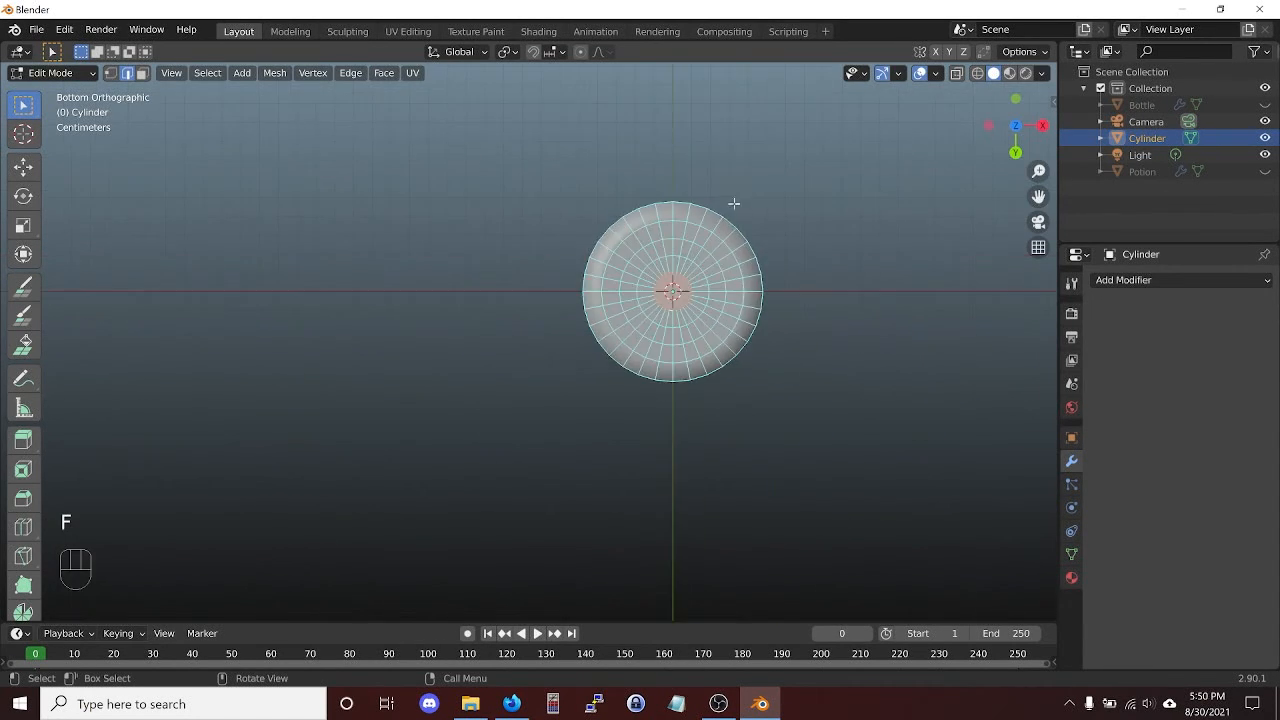
- Bevel the cylinder's top and bottom rim edge loops by about 0.000648 m with 2 segments, and return to Object Mode
{"action": "middle_click_drag", "start_coordinate": [734, 203], "coordinate": [741, 313]}
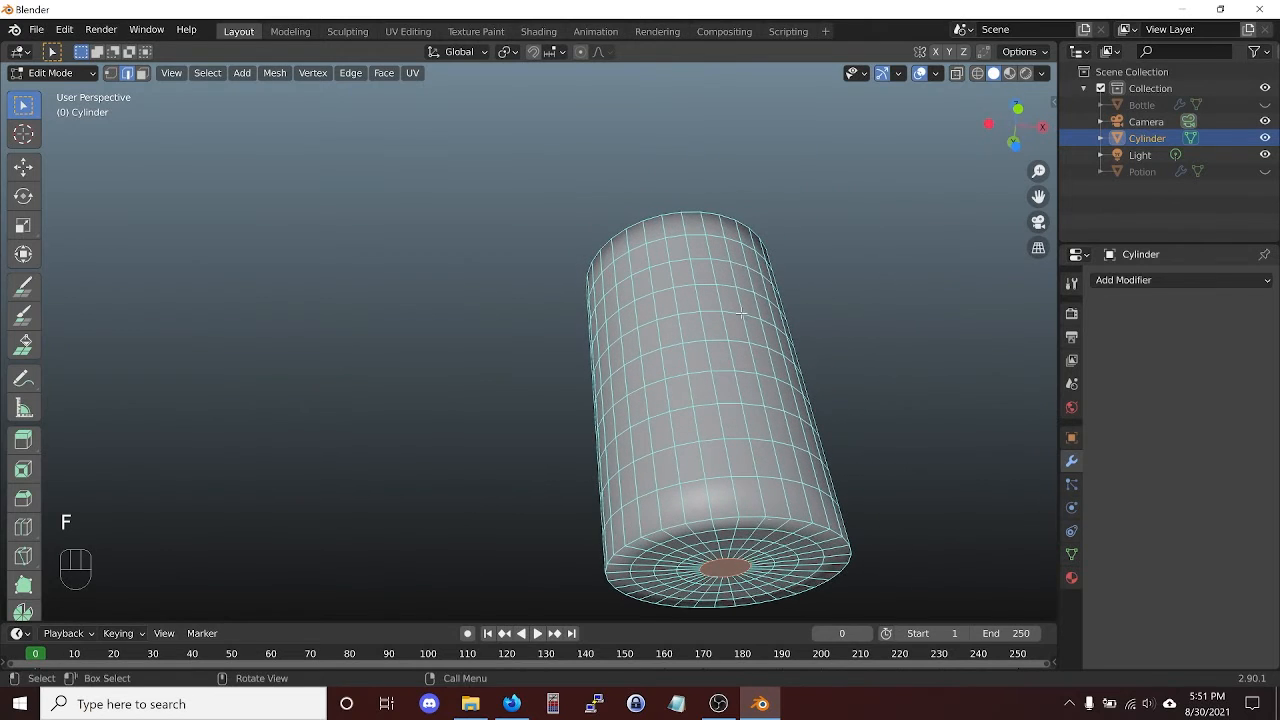
{"action": "left_click", "coordinate": [732, 512], "text": "alt"}
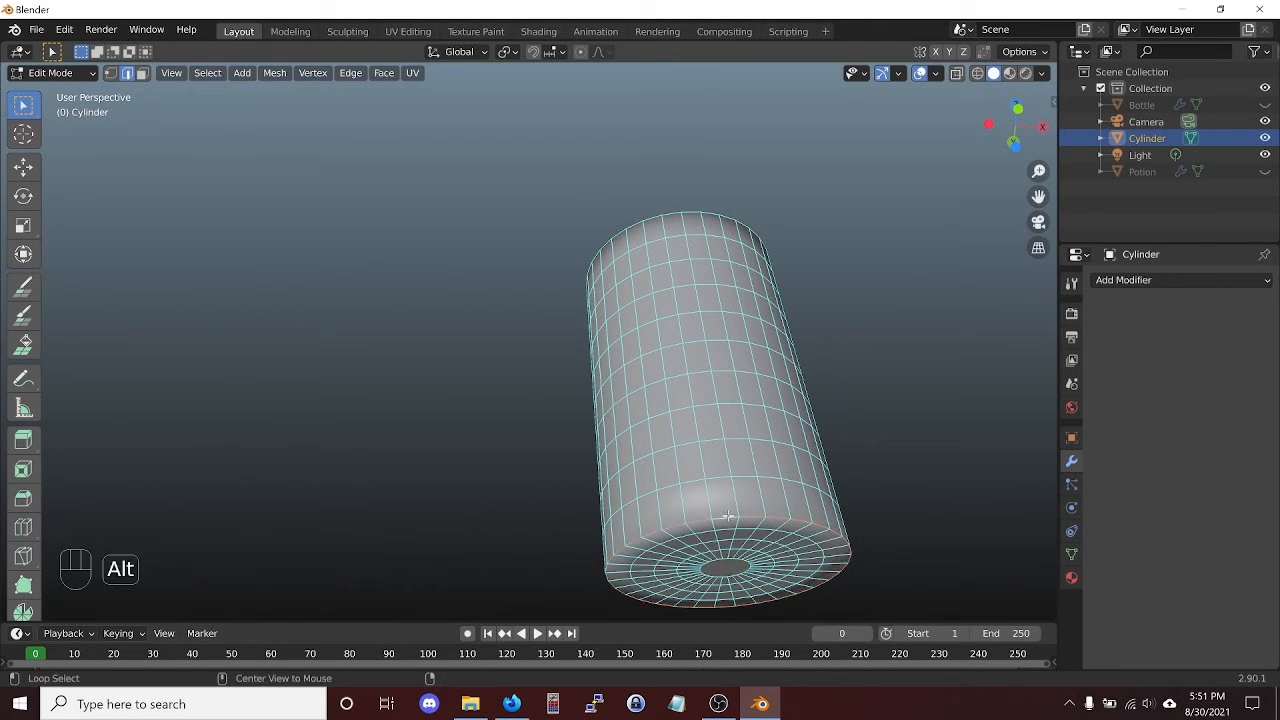
{"action": "left_click", "coordinate": [693, 216], "text": "alt+shift"}
{"action": "key", "text": "ctrl+b"}
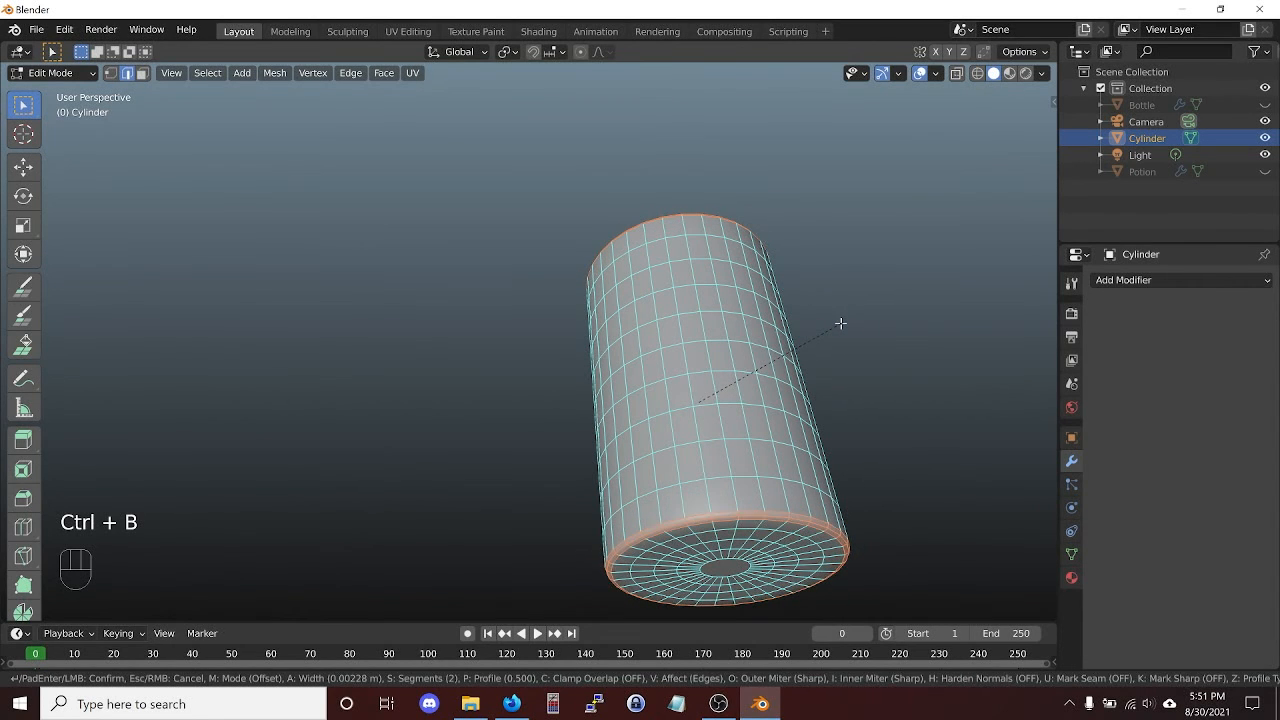
{"action": "left_click", "coordinate": [838, 323]}
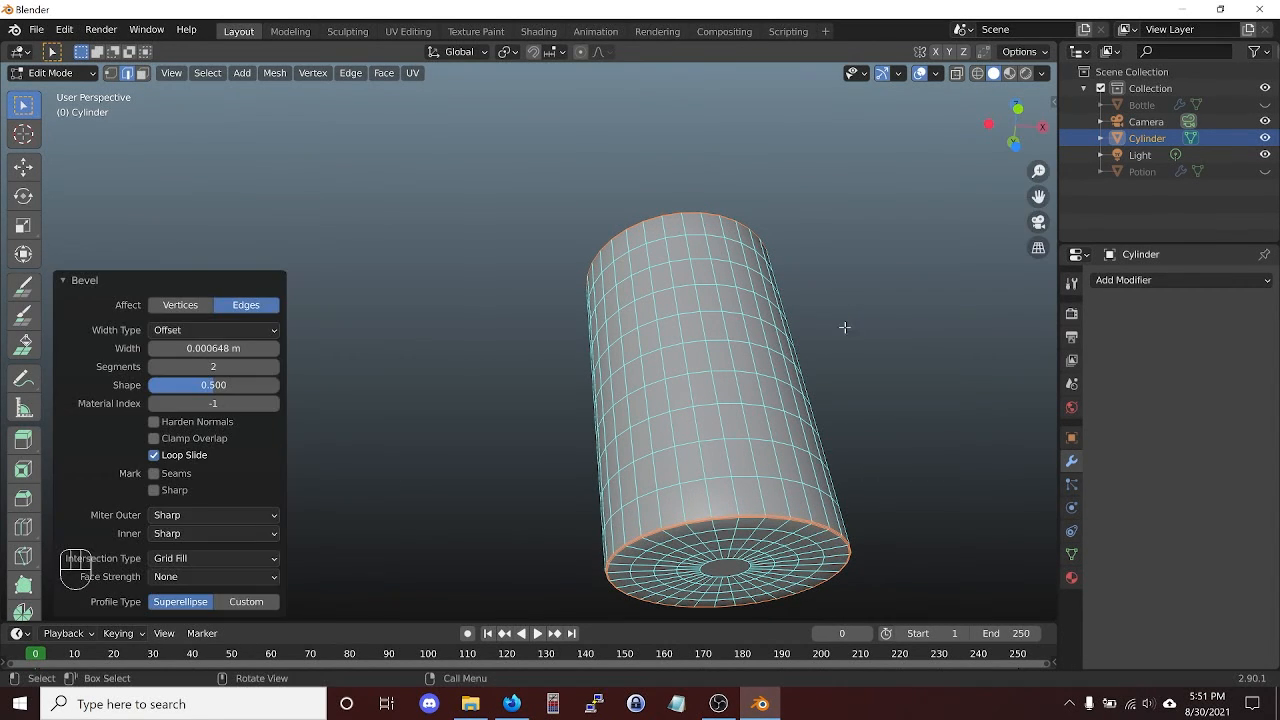
{"action": "key", "text": "Tab"}
- Add a Subdivision Surface modifier to the cylinder and leave its viewport level at 1
{"action": "middle_click_drag", "start_coordinate": [891, 371], "coordinate": [925, 370]}
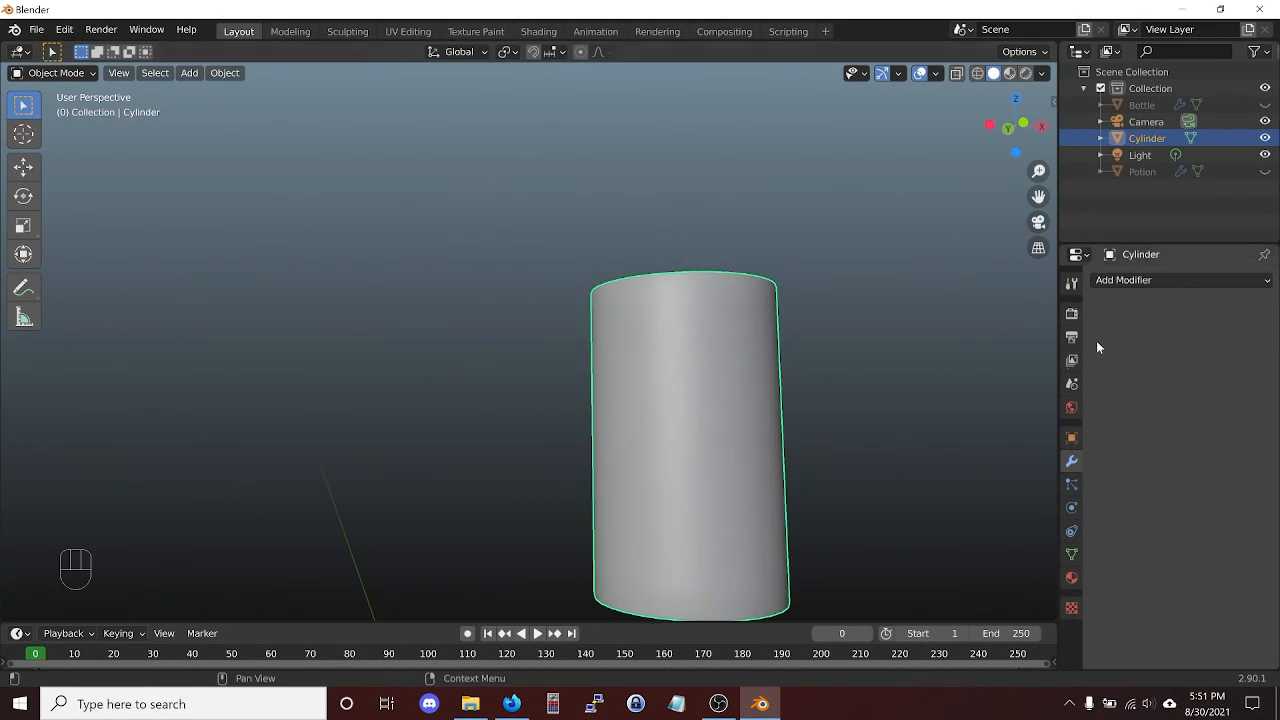
{"action": "middle_click_drag", "start_coordinate": [939, 322], "coordinate": [696, 419]}
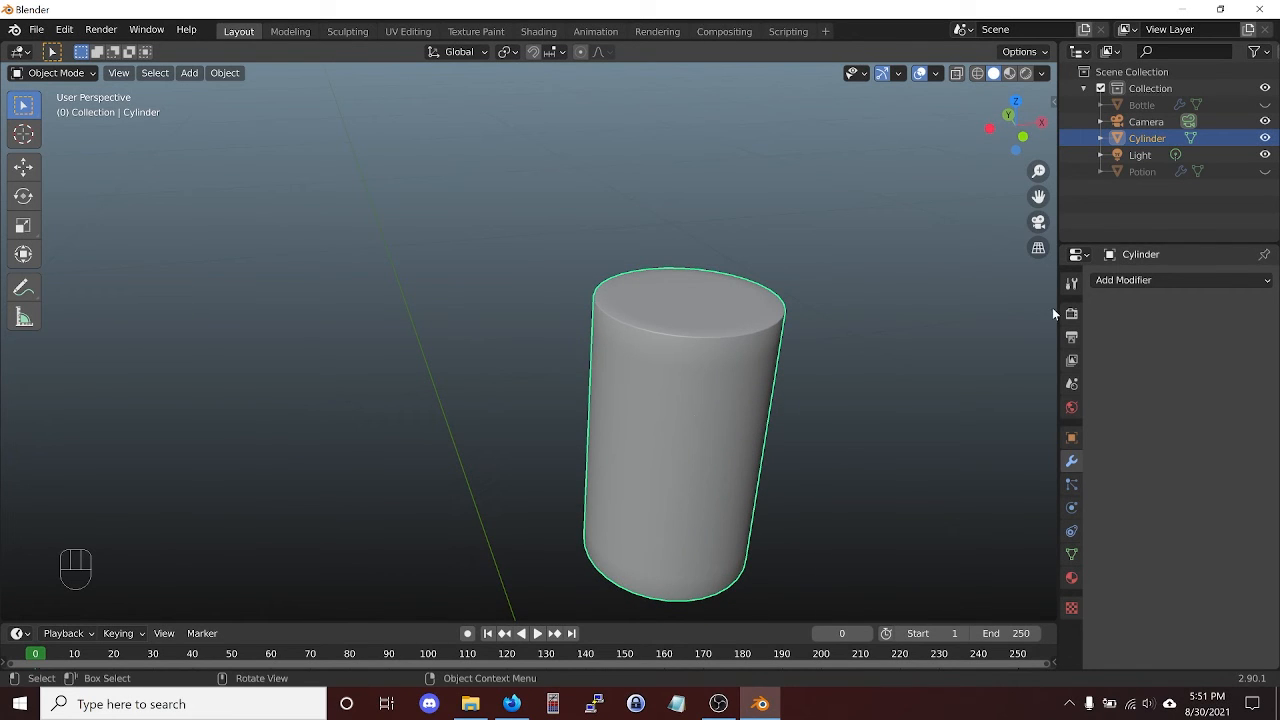
{"action": "left_click", "coordinate": [1130, 288]}
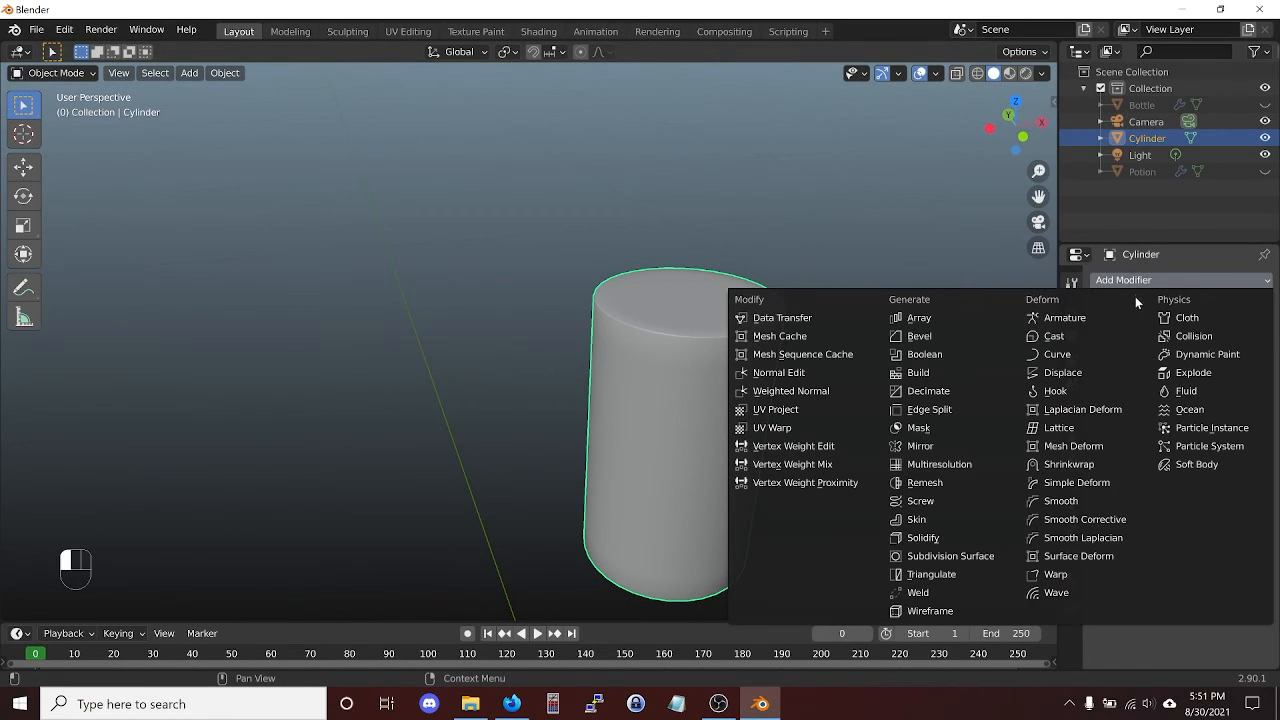
{"action": "left_click", "coordinate": [946, 557]}
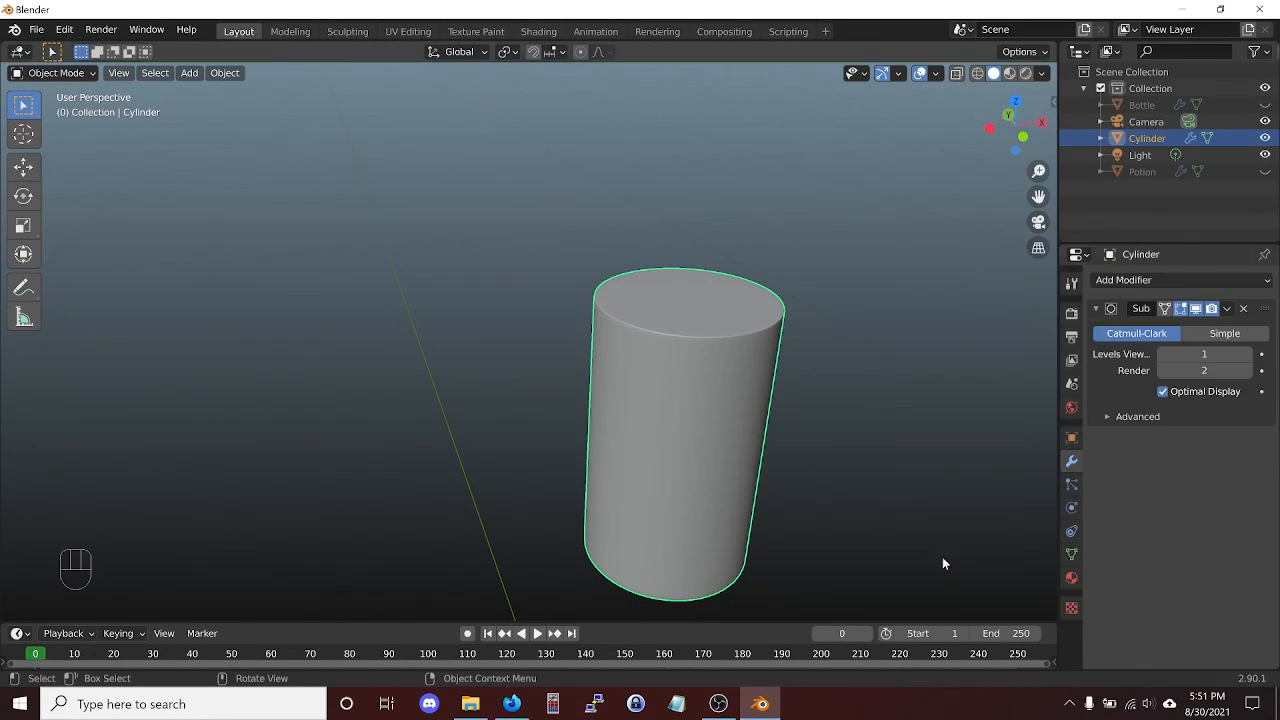
{"action": "left_click", "coordinate": [1247, 355]}
{"action": "middle_click_drag", "start_coordinate": [634, 391], "coordinate": [740, 377]}
{"action": "scroll", "coordinate": [703, 409], "scroll_direction": "up", "scroll_amount": 2}
{"action": "left_click", "coordinate": [1163, 355]}
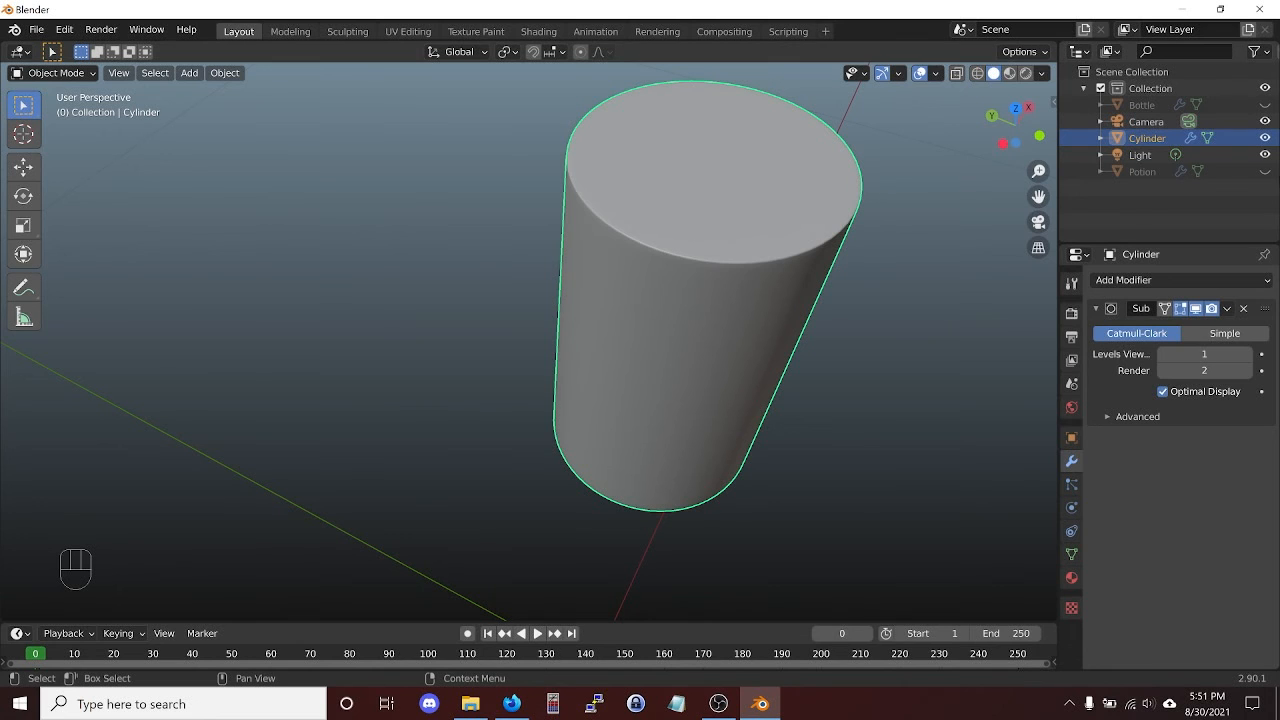
- Unhide the Potion and Bottle objects and check how the cylinder sits in the bottle's neck
{"action": "left_click", "coordinate": [1265, 171]}
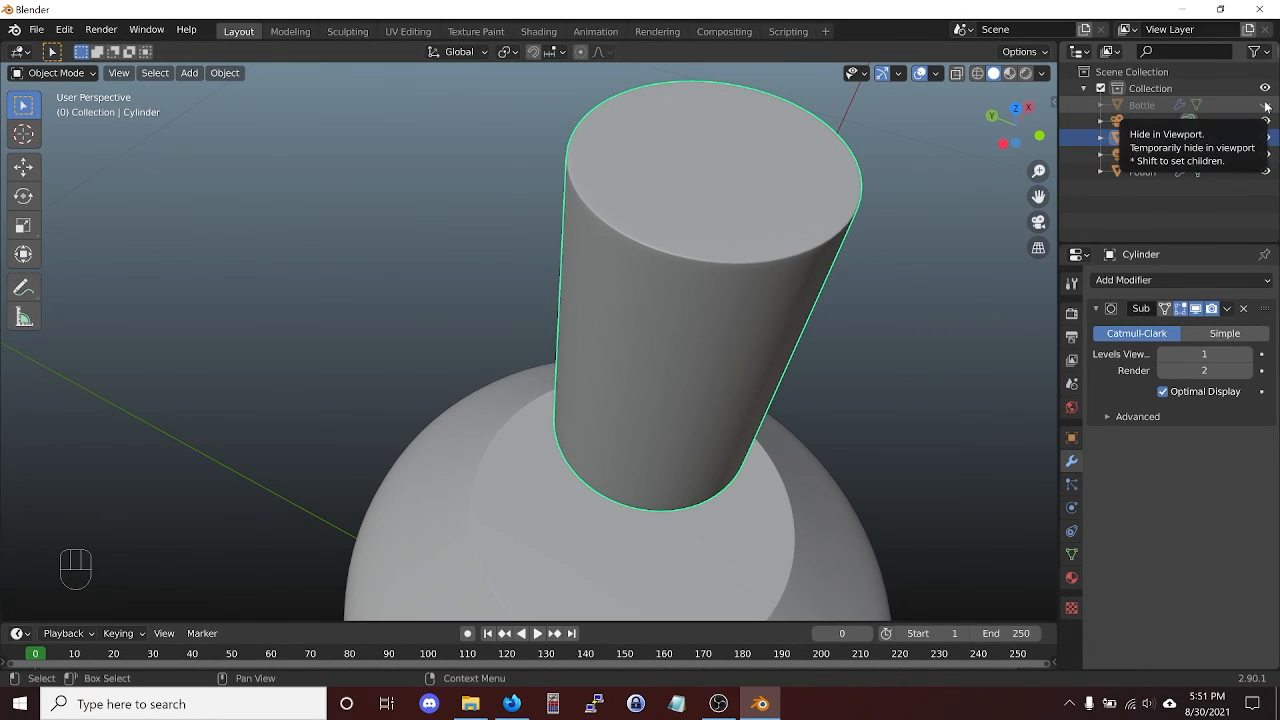
{"action": "left_click", "coordinate": [1265, 104]}
{"action": "middle_click_drag", "start_coordinate": [942, 169], "coordinate": [886, 297]}
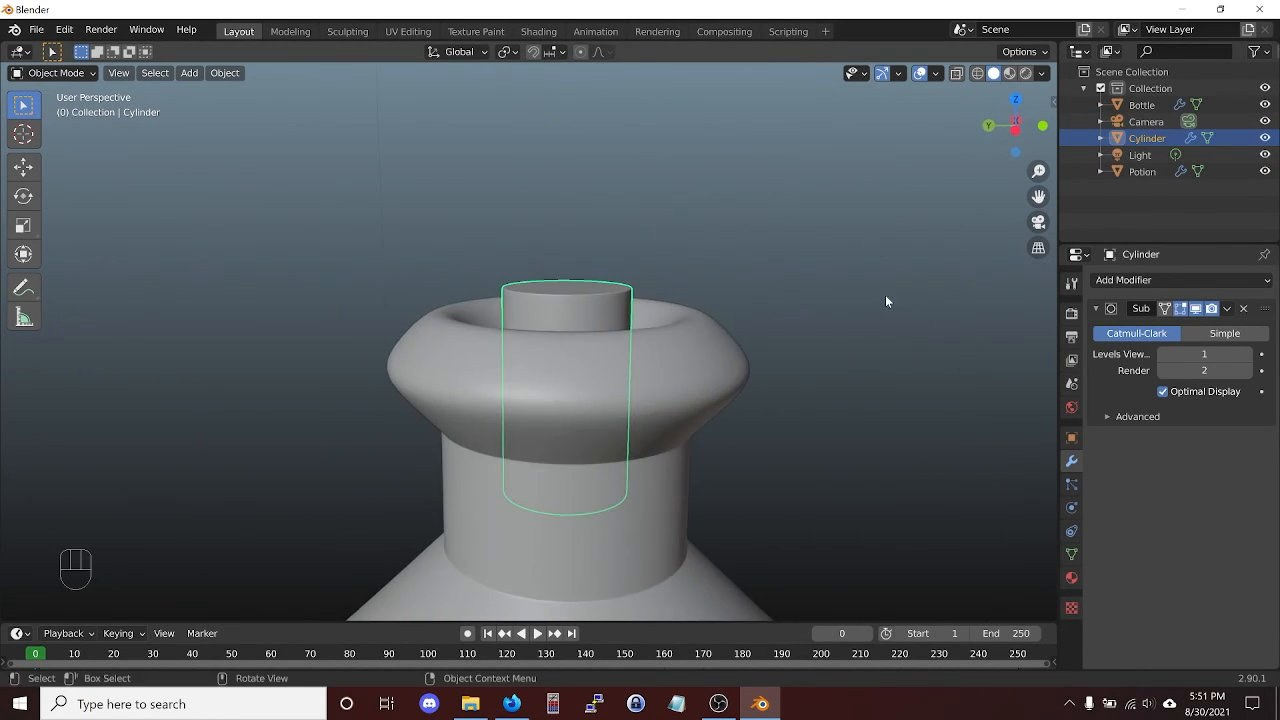
{"action": "middle_click_drag", "start_coordinate": [657, 363], "coordinate": [630, 371]}
{"action": "scroll", "coordinate": [630, 371], "scroll_direction": "down", "scroll_amount": 5}
{"action": "scroll", "coordinate": [541, 365], "scroll_direction": "down", "scroll_amount": 4}
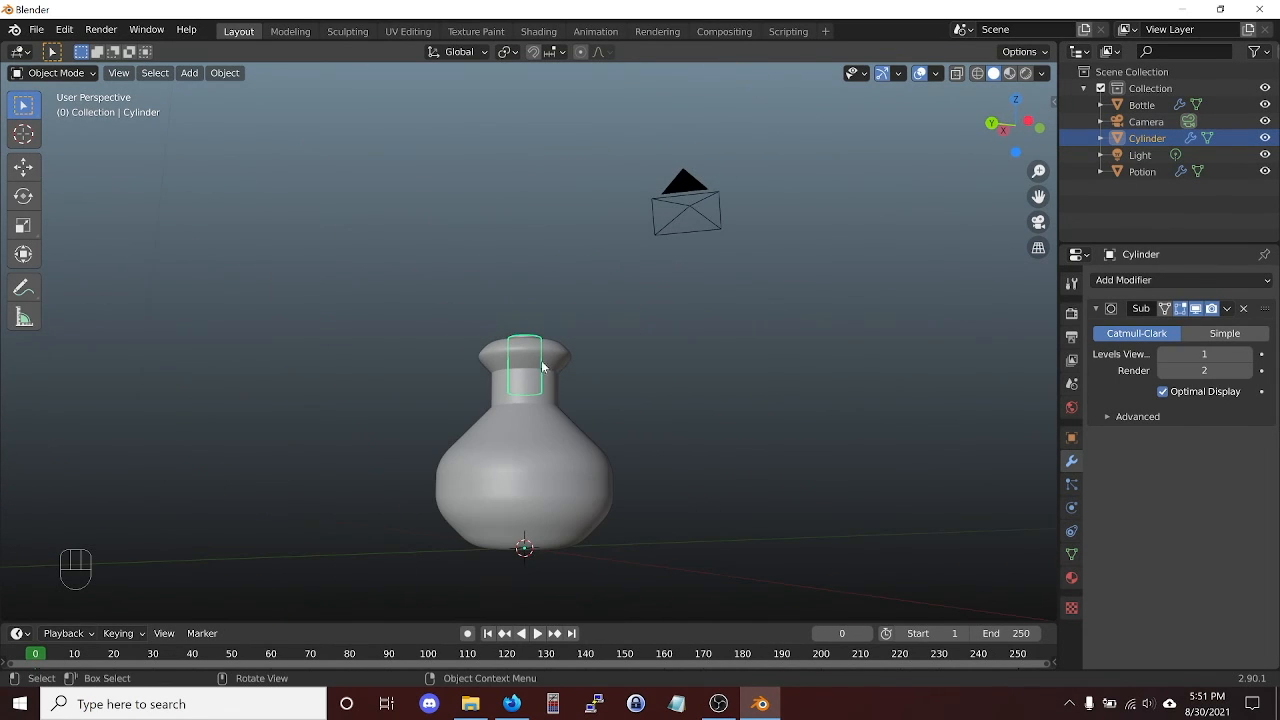
{"action": "middle_click_drag", "start_coordinate": [577, 294], "coordinate": [637, 503]}
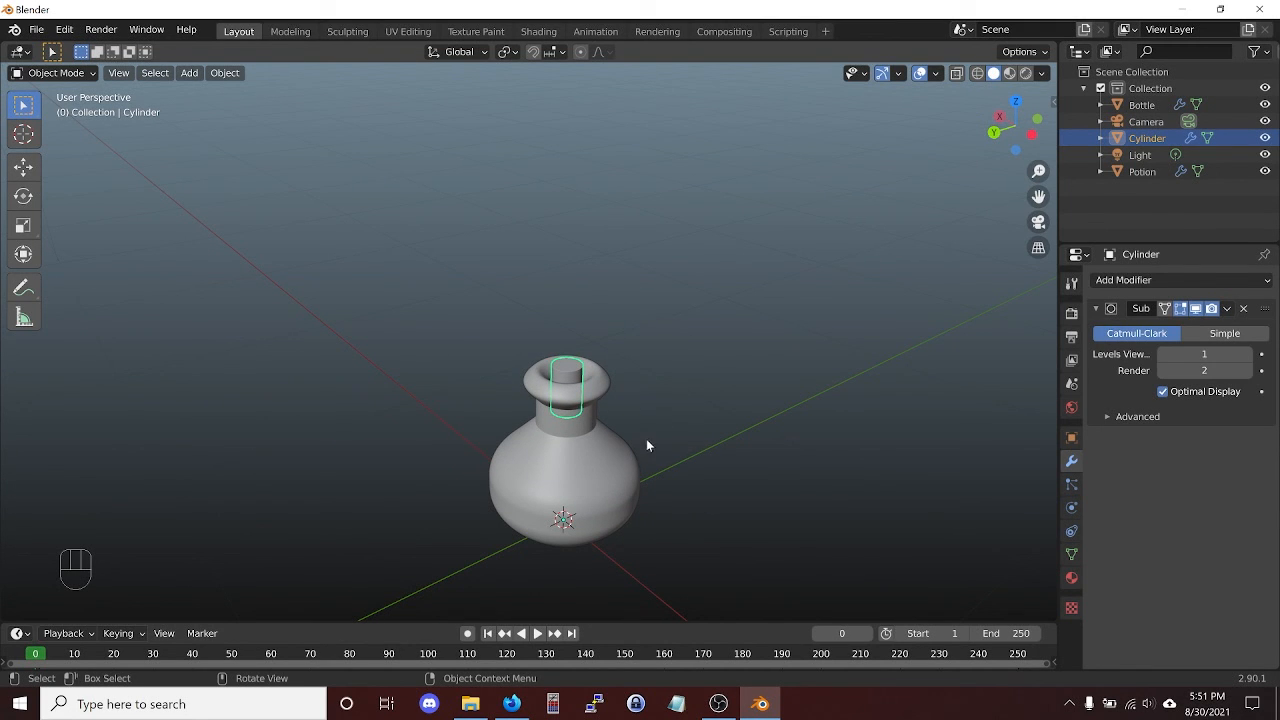
{"action": "scroll", "coordinate": [671, 469], "scroll_direction": "up", "scroll_amount": 1}
- Save the scene as bottle2.blend in the Class folder, overwriting the existing file
{"action": "left_click", "coordinate": [36, 29]}
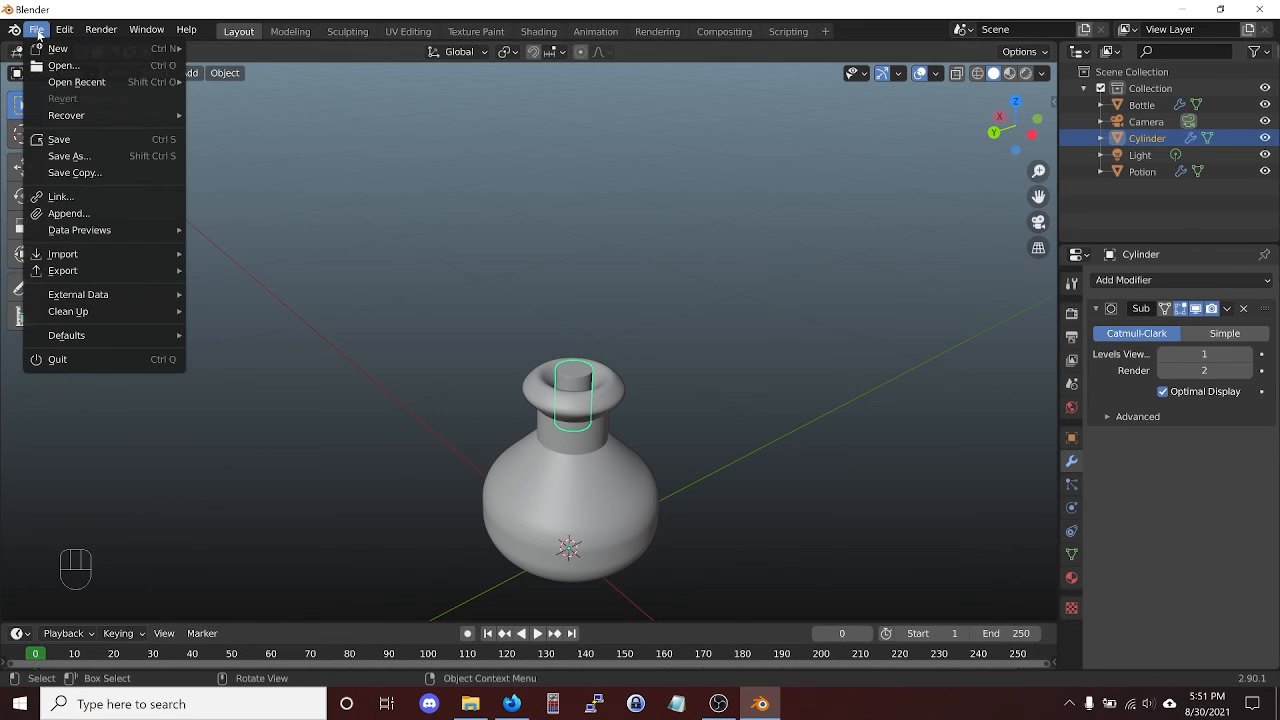
{"action": "left_click", "coordinate": [70, 157]}
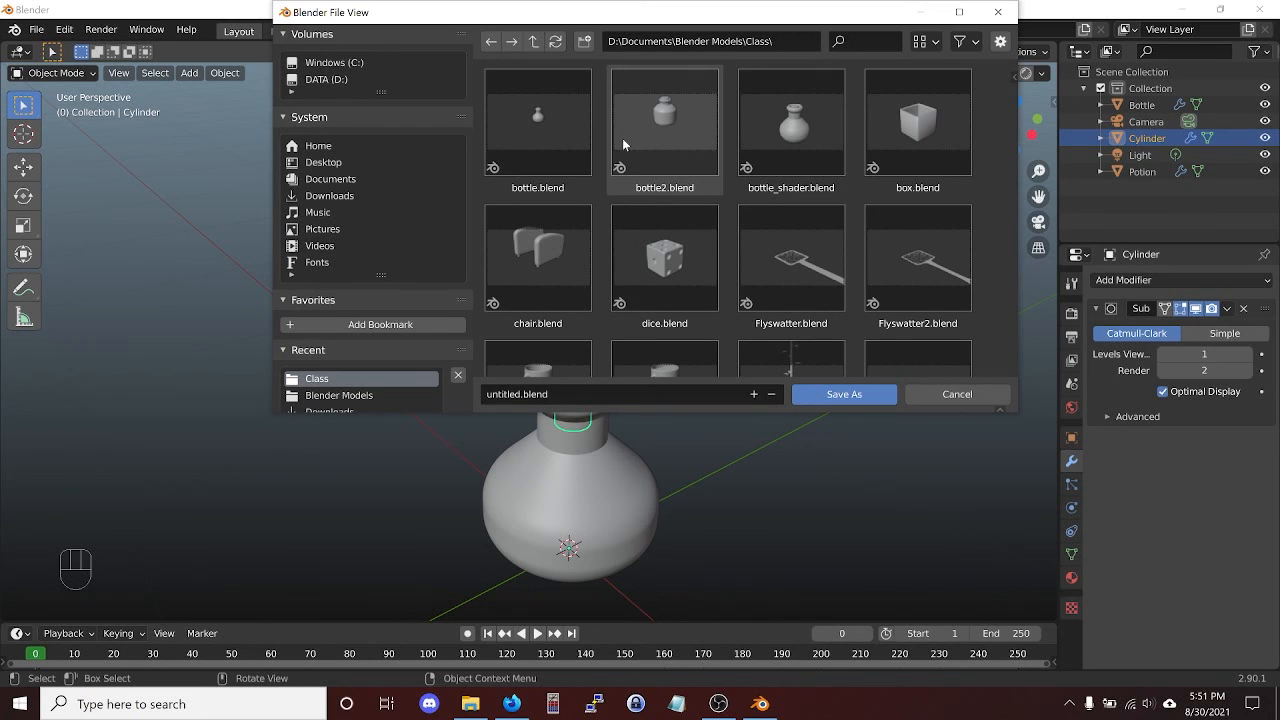
{"action": "left_click", "coordinate": [677, 137]}
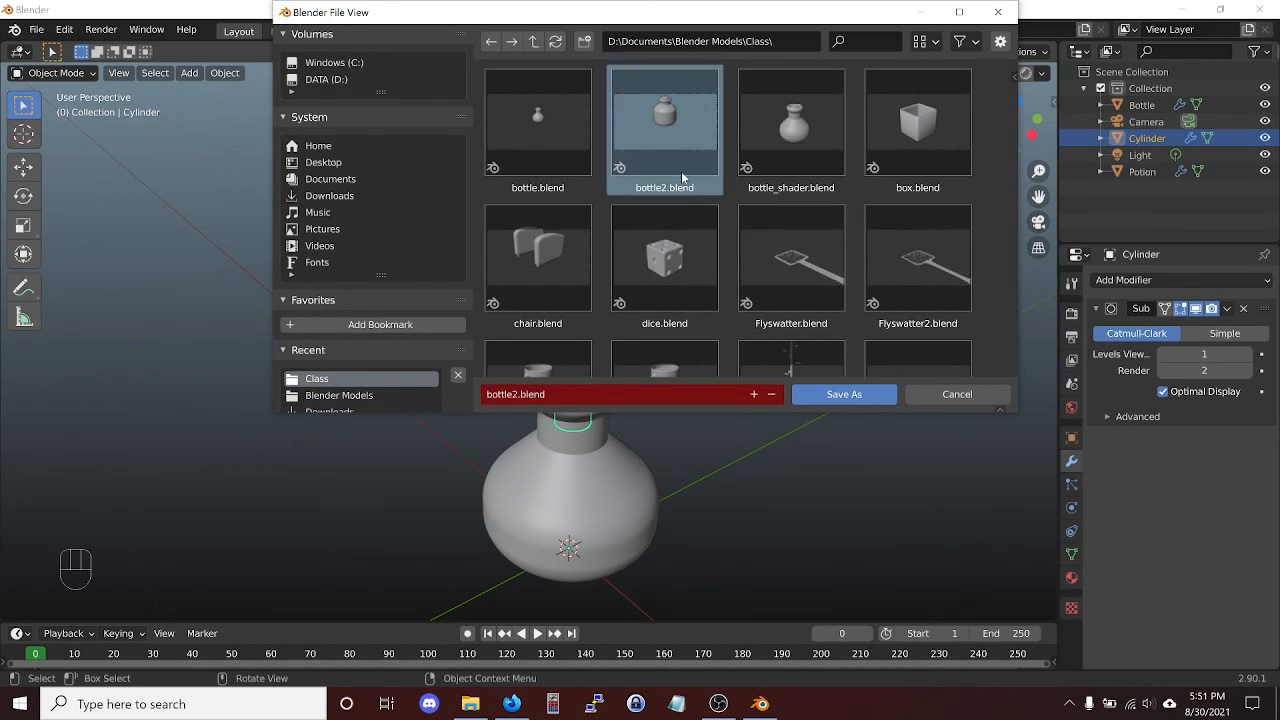
{"action": "left_click", "coordinate": [848, 394]}
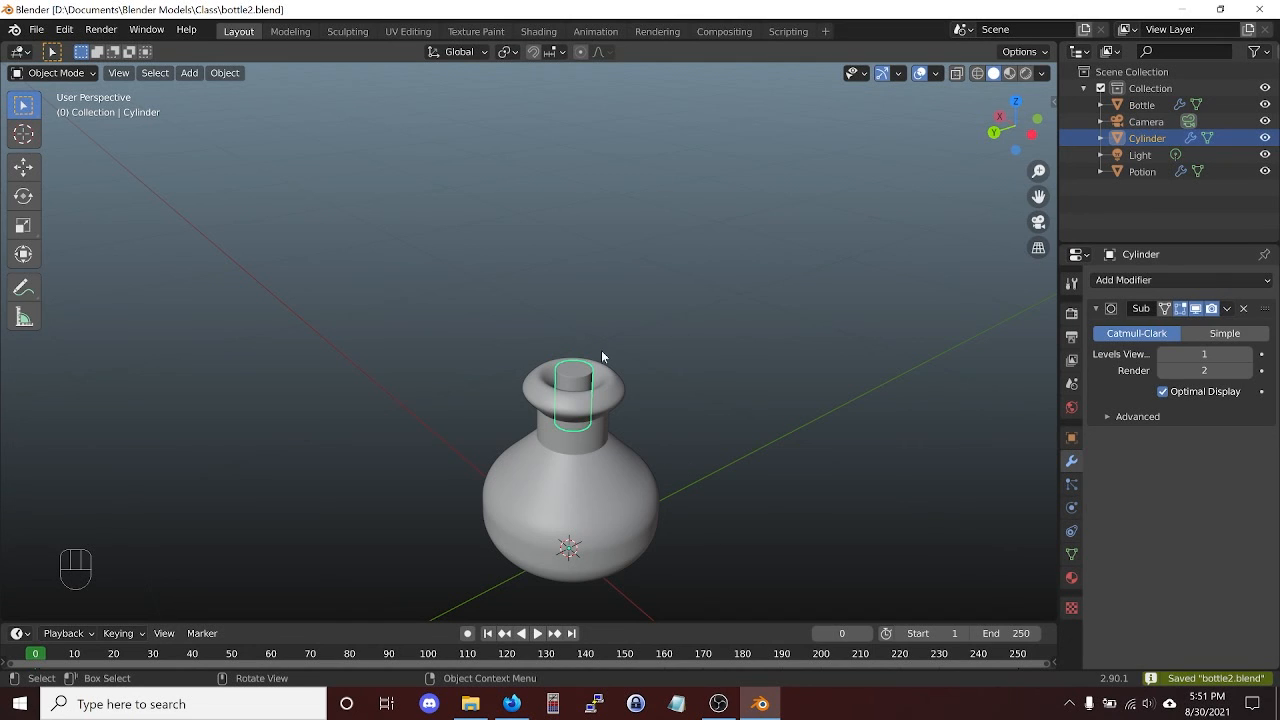
{"action": "middle_click_drag", "start_coordinate": [717, 490], "coordinate": [435, 428]}
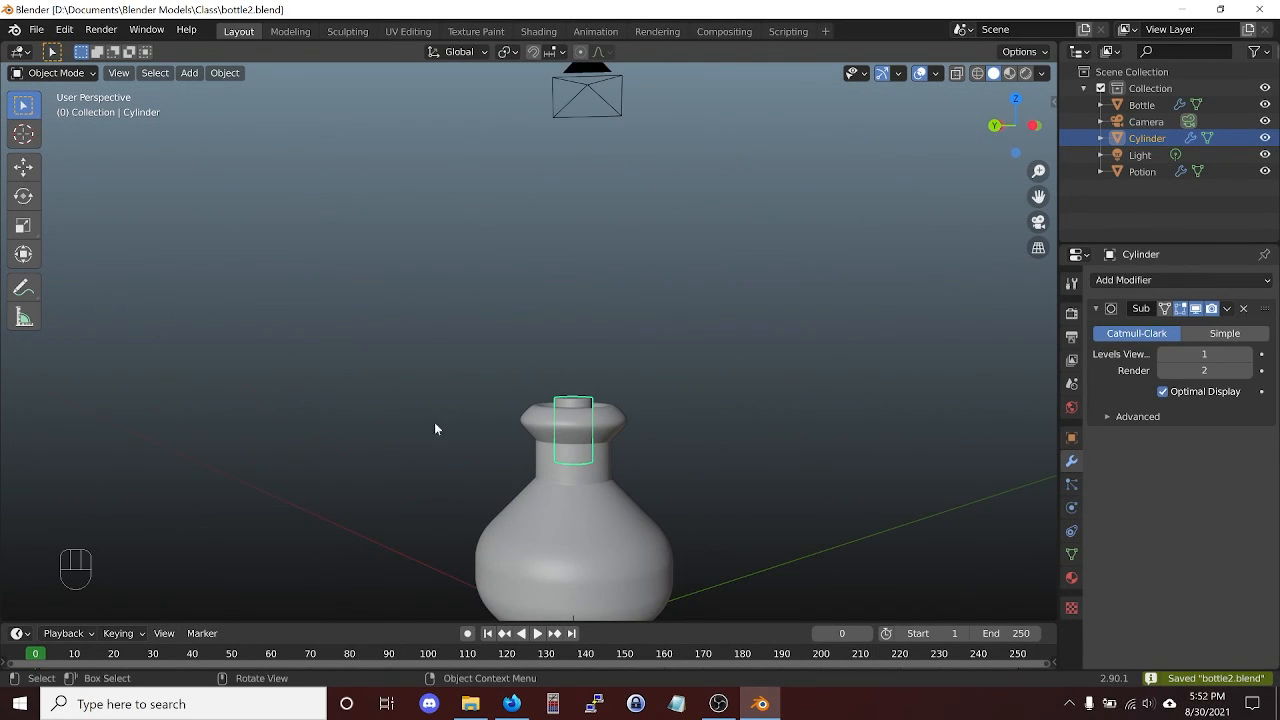
{"action": "middle_click_drag", "start_coordinate": [616, 446], "coordinate": [679, 461]}
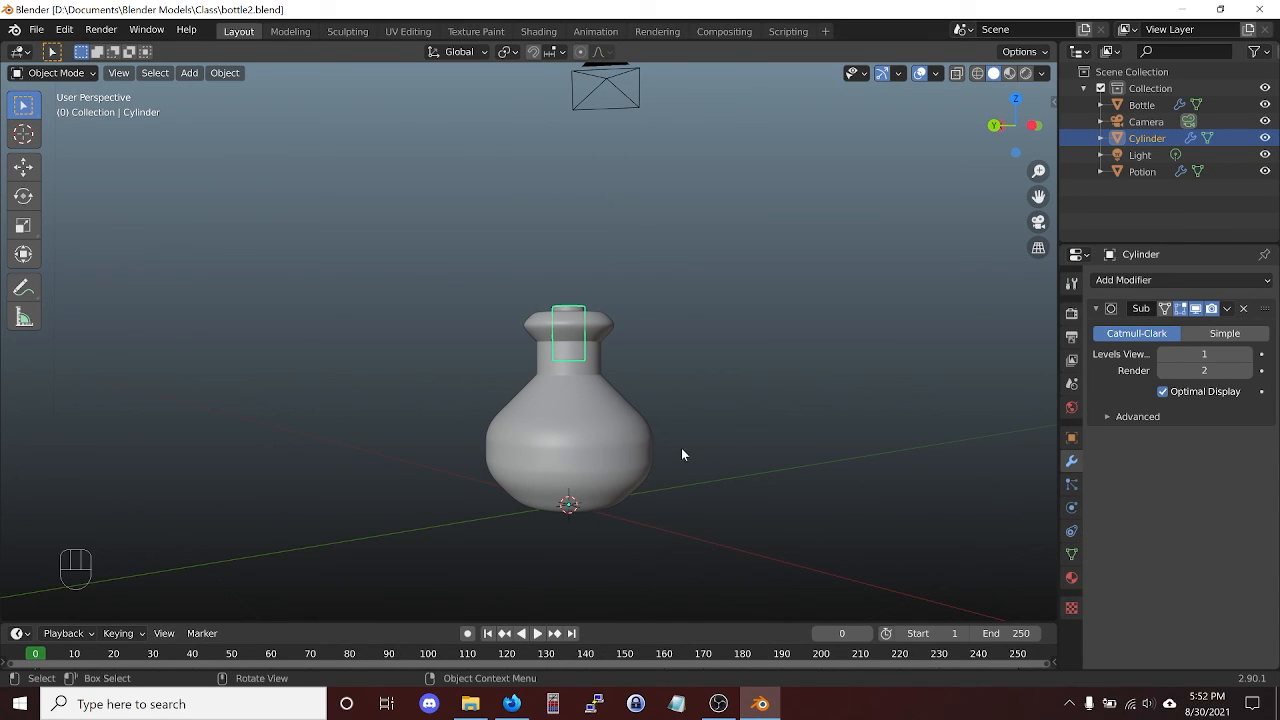